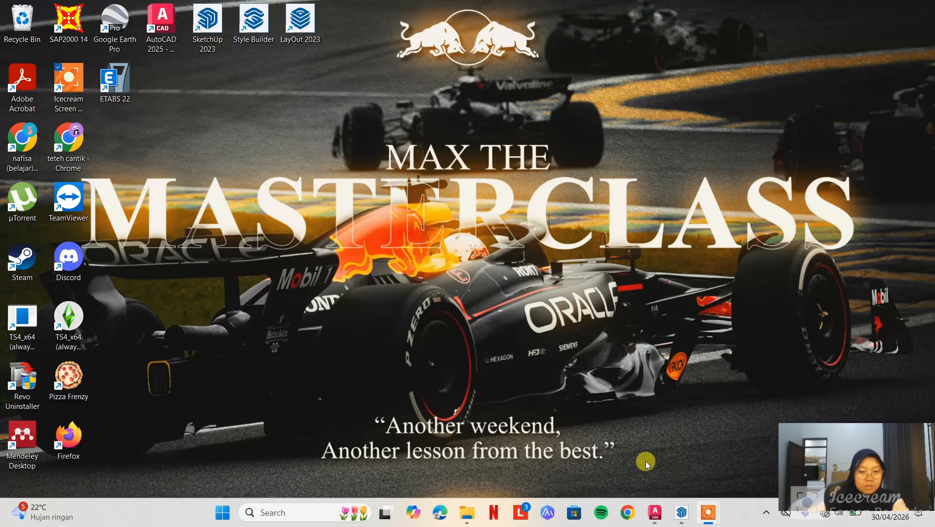
# Switch to SketchUp and examine the FPTI Gedung C building structure from the front
pyautogui.click(683, 515)
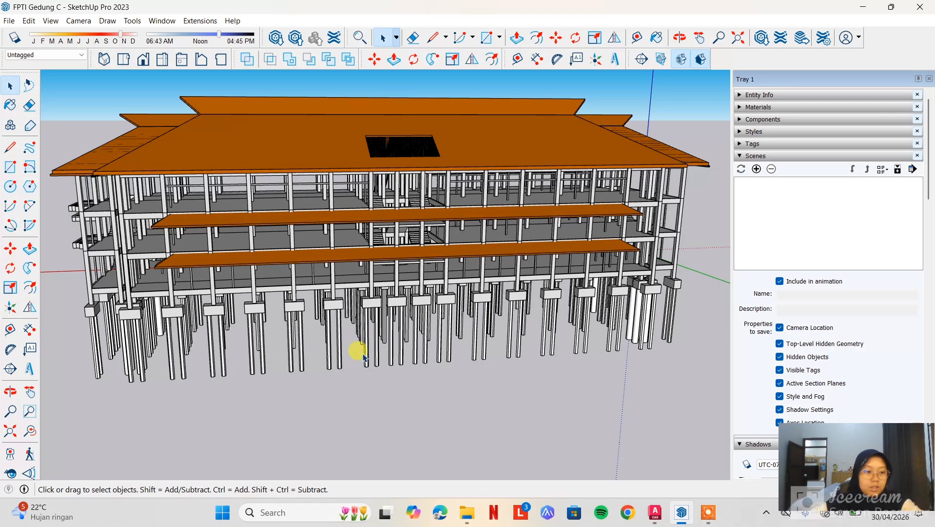
pyautogui.moveTo(487, 392); pyautogui.dragTo(450, 398)
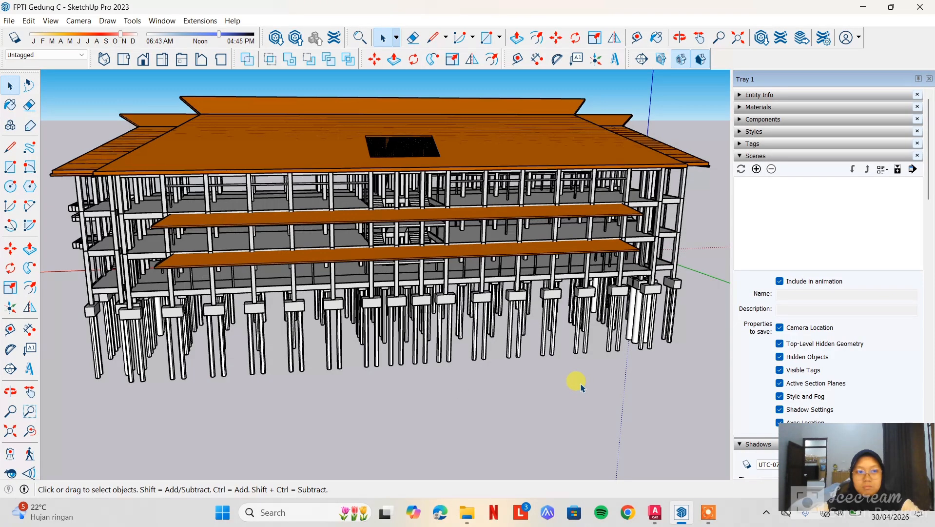
pyautogui.moveTo(544, 390); pyautogui.dragTo(550, 409, button='middle')
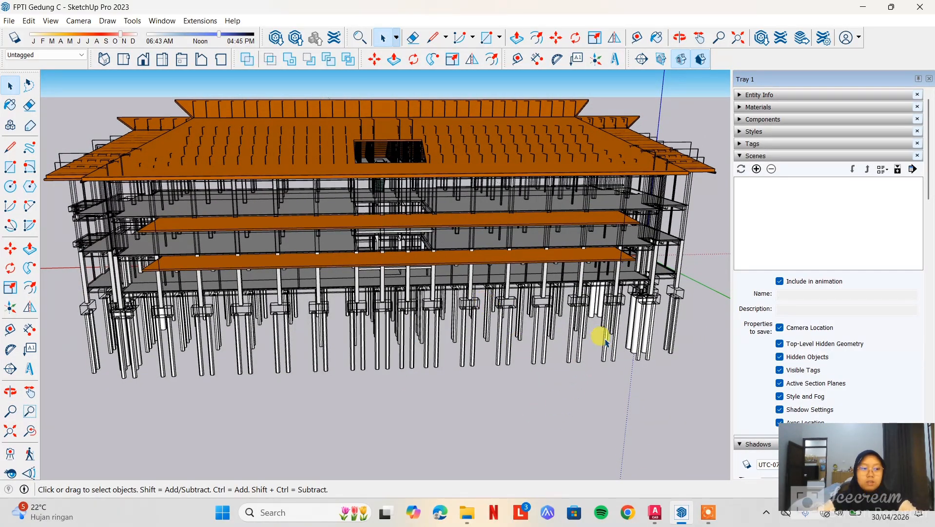
# Switch to AutoCAD to view the floor plans in denah kolom balok gd.c.dwg, and return to SketchUp
pyautogui.click(659, 520)
pyautogui.moveTo(420, 246); pyautogui.dragTo(504, 232, button='middle')
pyautogui.scroll(4, 341, 232)
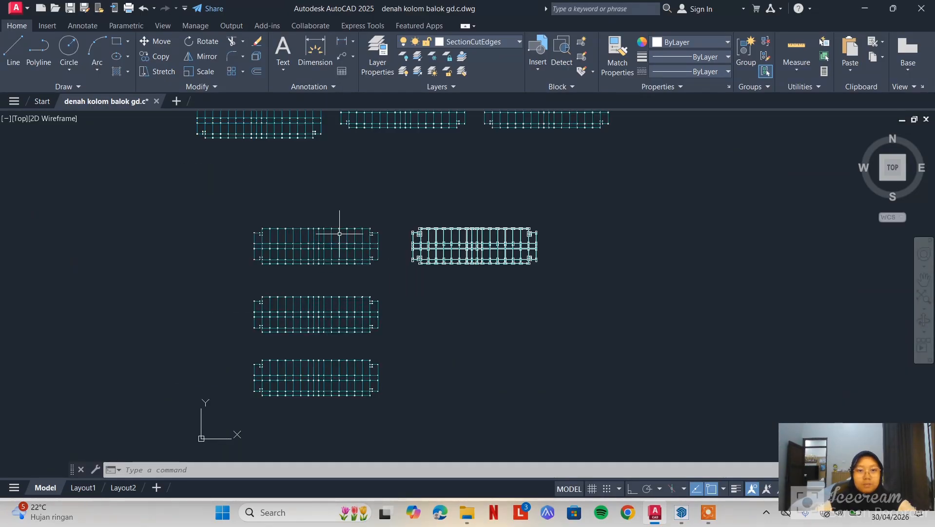
pyautogui.scroll(-4, 380, 215)
pyautogui.moveTo(380, 215); pyautogui.dragTo(430, 245, button='middle')
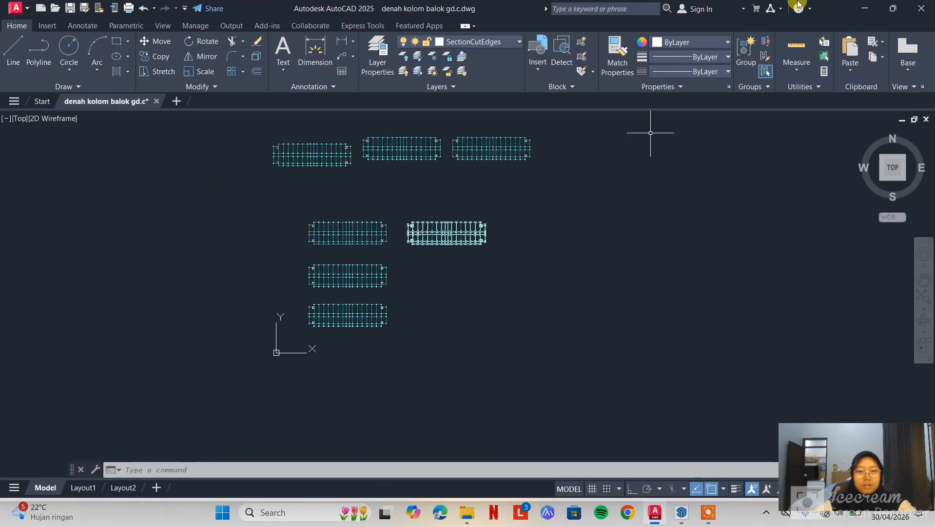
pyautogui.click(865, 8)
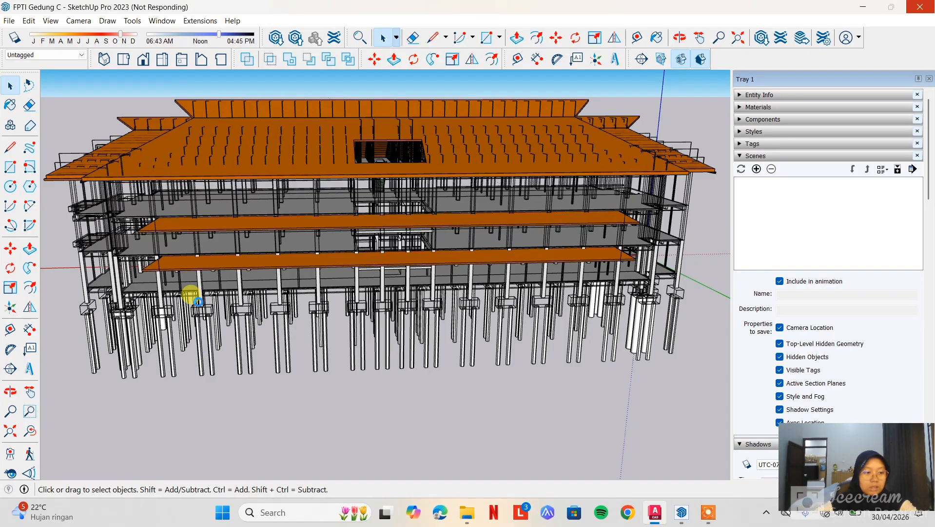
# Place a horizontal section plane just above the building's lowest floor slab and name it "lantai 1"
pyautogui.click(135, 22)
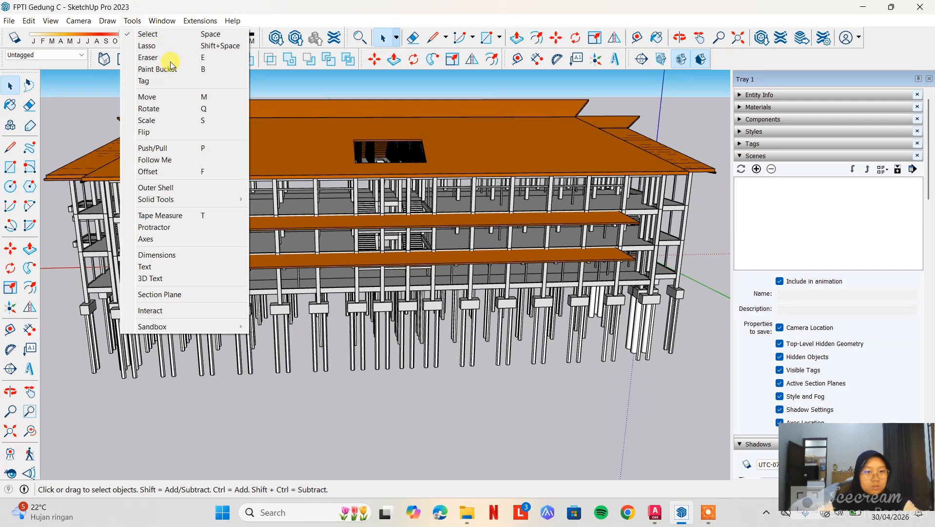
pyautogui.click(160, 294)
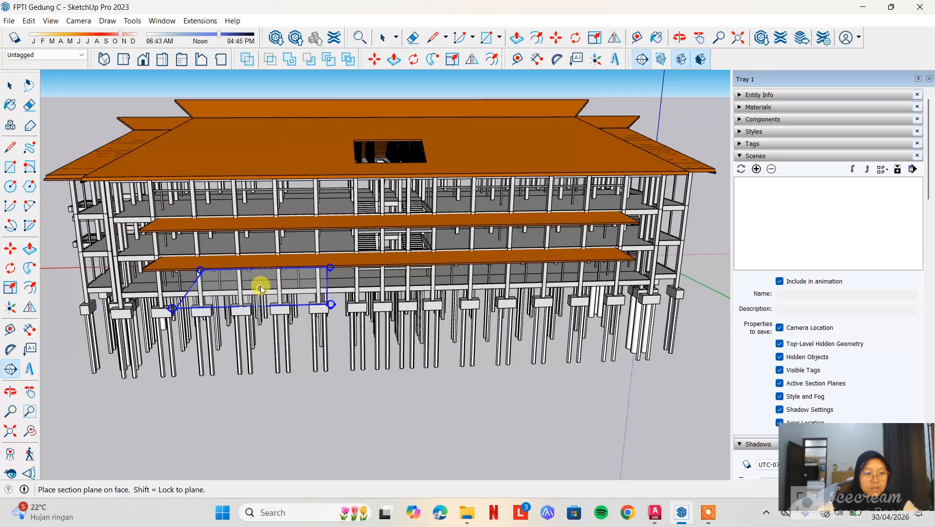
pyautogui.click(261, 288)
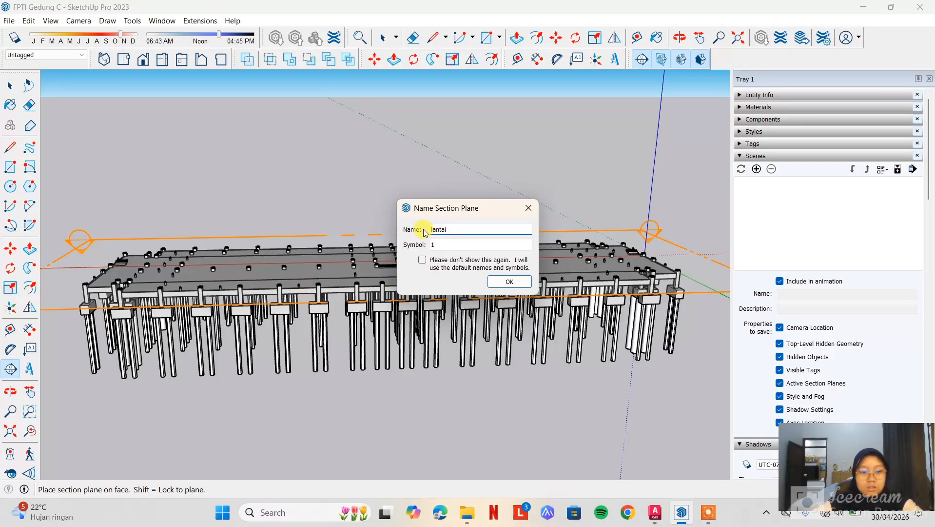
pyautogui.write('lantai 1')
pyautogui.click(510, 281)
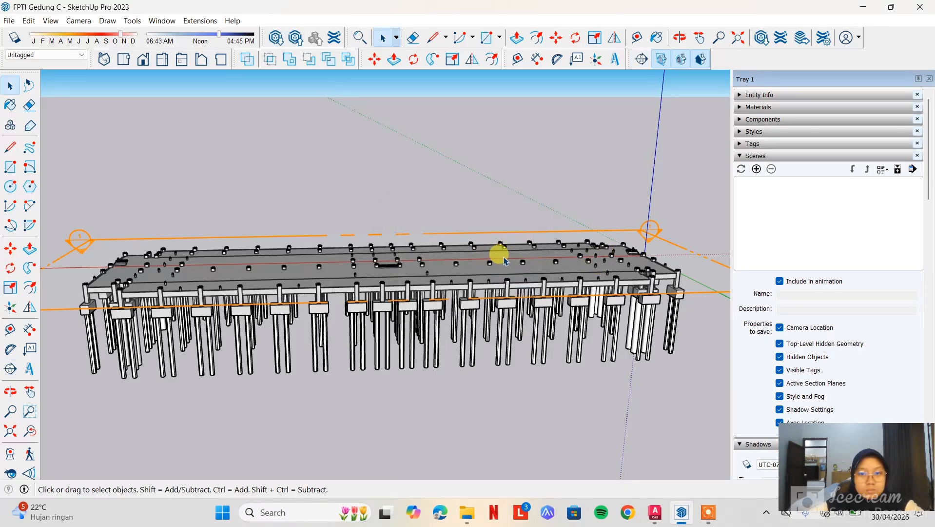
# Move the lantai 1 section plane down below the slab so it cuts through the floor beams
pyautogui.click(676, 250)
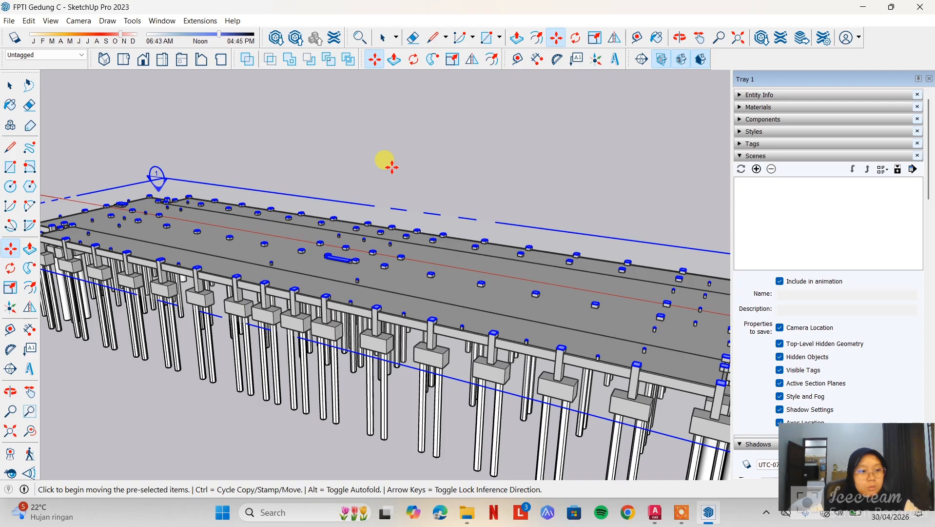
pyautogui.moveTo(417, 167); pyautogui.dragTo(476, 205, button='middle')
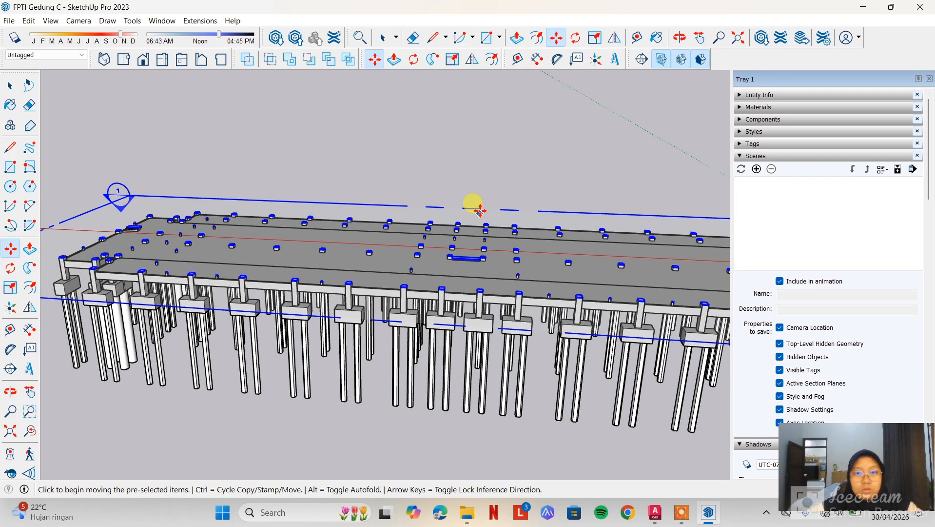
pyautogui.click(480, 208)
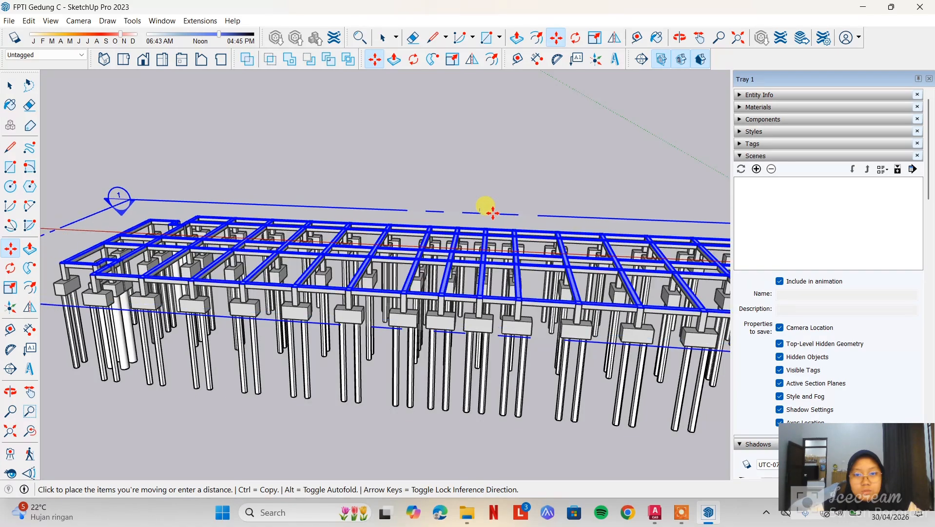
pyautogui.click(492, 214)
pyautogui.moveTo(569, 171); pyautogui.dragTo(541, 194, button='middle')
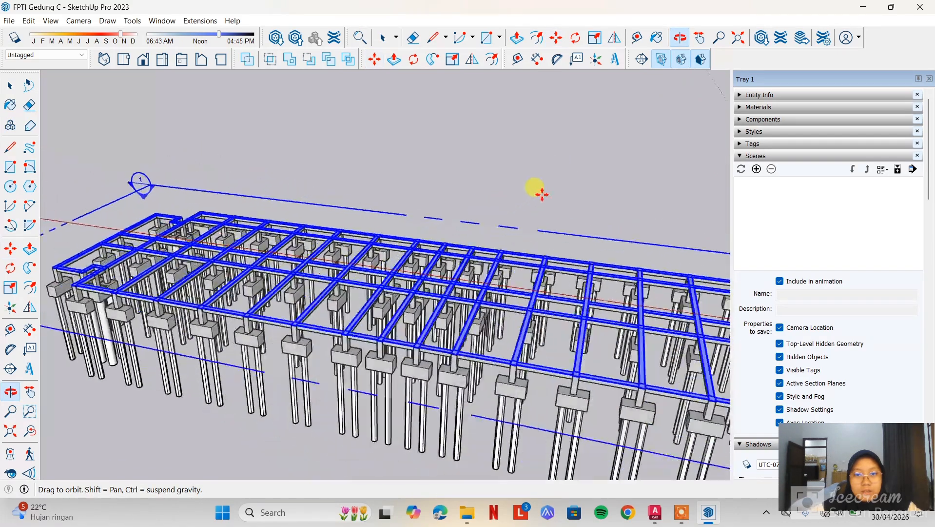
pyautogui.moveTo(585, 157); pyautogui.dragTo(513, 198, button='middle')
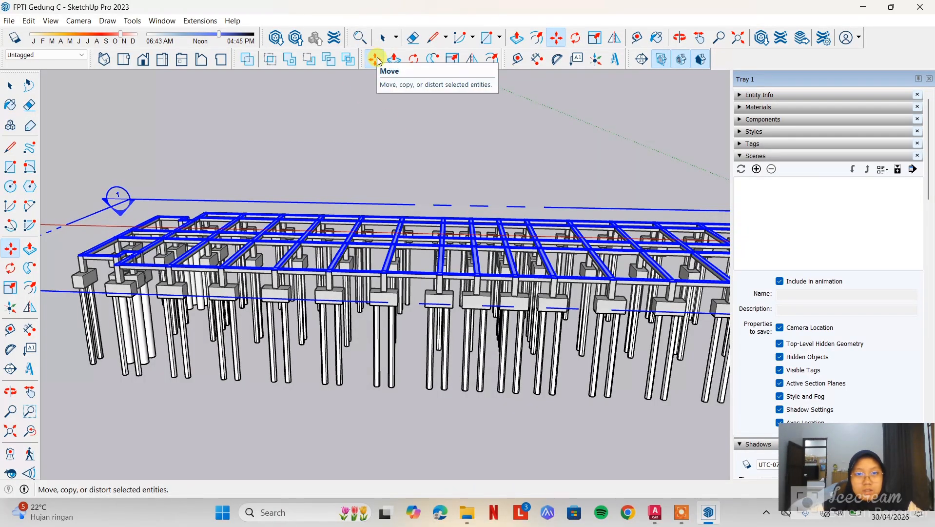
pyautogui.moveTo(522, 167); pyautogui.dragTo(434, 246, button='middle')
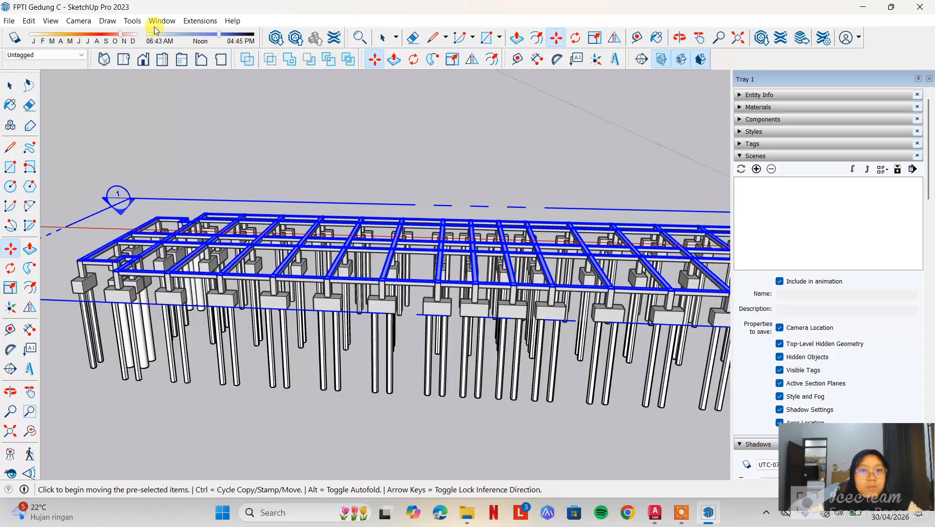
# Show the sectioned floor in the standard Top view with the whole beam layout centred
pyautogui.click(80, 21)
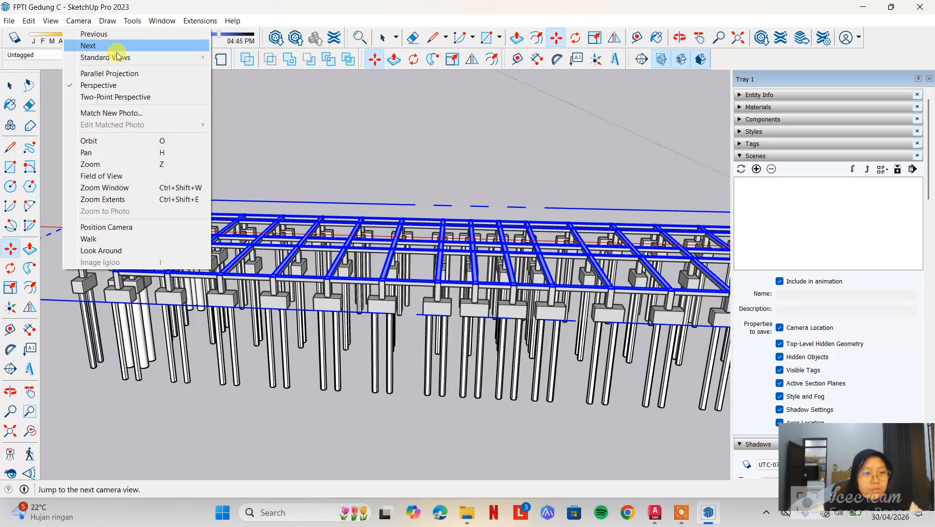
pyautogui.moveTo(133, 59)
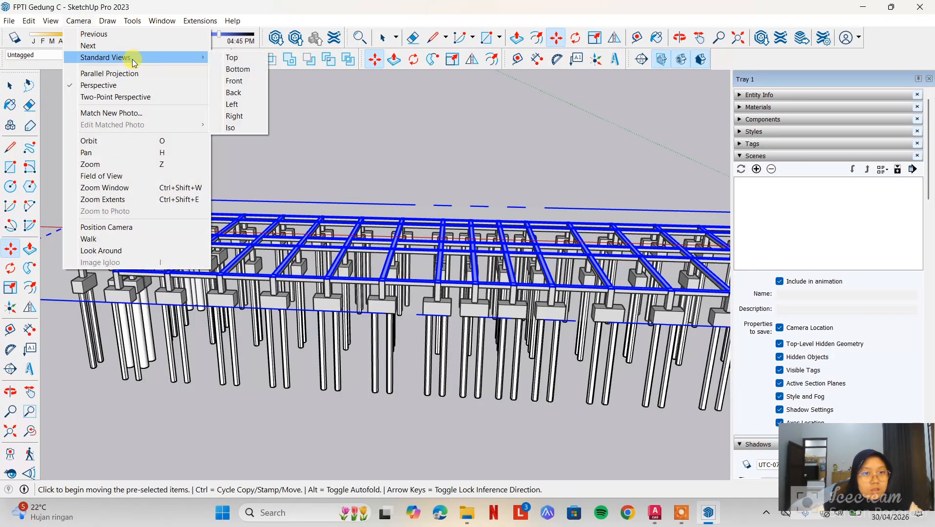
pyautogui.click(233, 57)
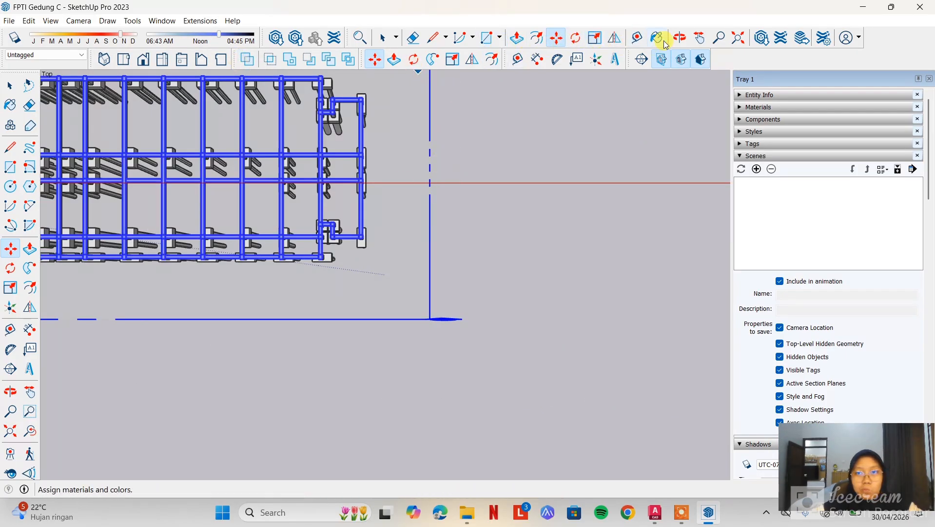
pyautogui.click(699, 37)
pyautogui.moveTo(505, 161); pyautogui.dragTo(730, 232)
pyautogui.moveTo(605, 151); pyautogui.dragTo(708, 165)
pyautogui.moveTo(643, 153); pyautogui.dragTo(679, 158)
pyautogui.press('space')
# Set the camera to parallel projection for the top view of the beam layout
pyautogui.click(78, 21)
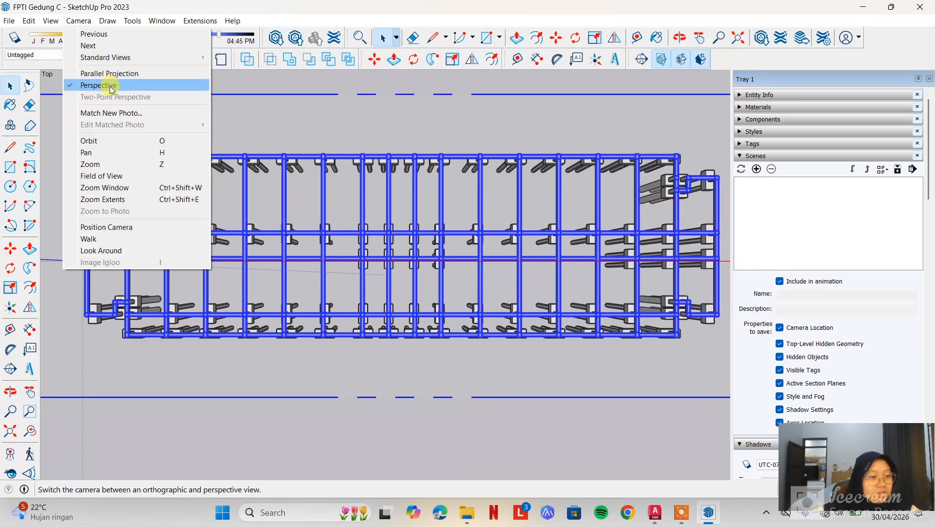
pyautogui.moveTo(134, 59)
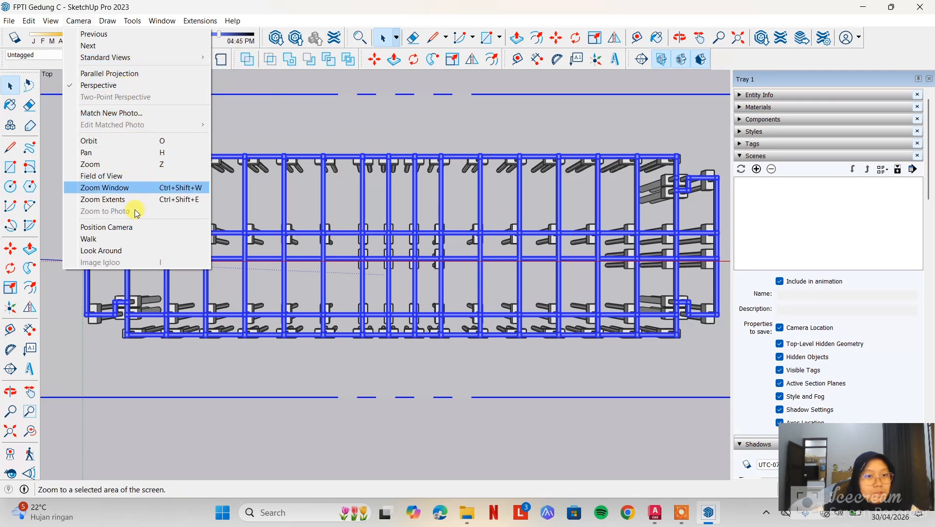
pyautogui.click(139, 74)
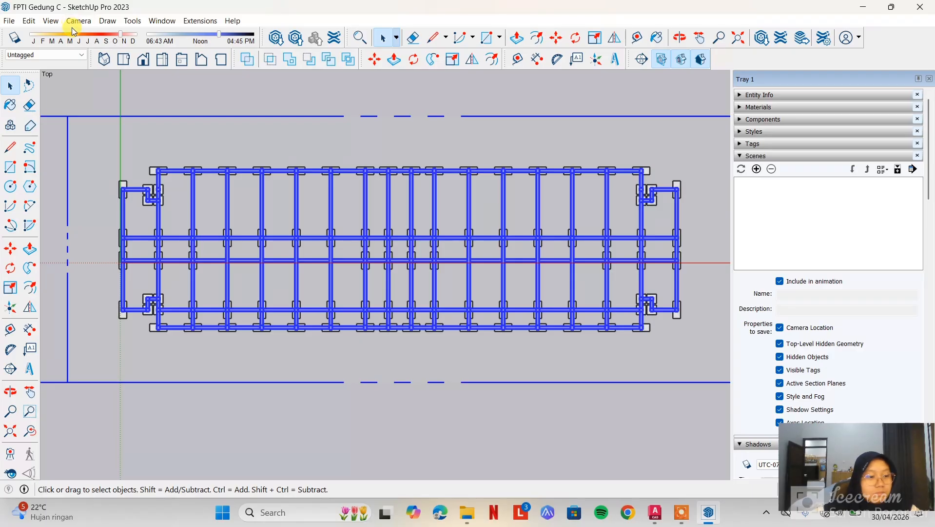
pyautogui.scroll(2, 318, 213)
pyautogui.scroll(-2, 314, 210)
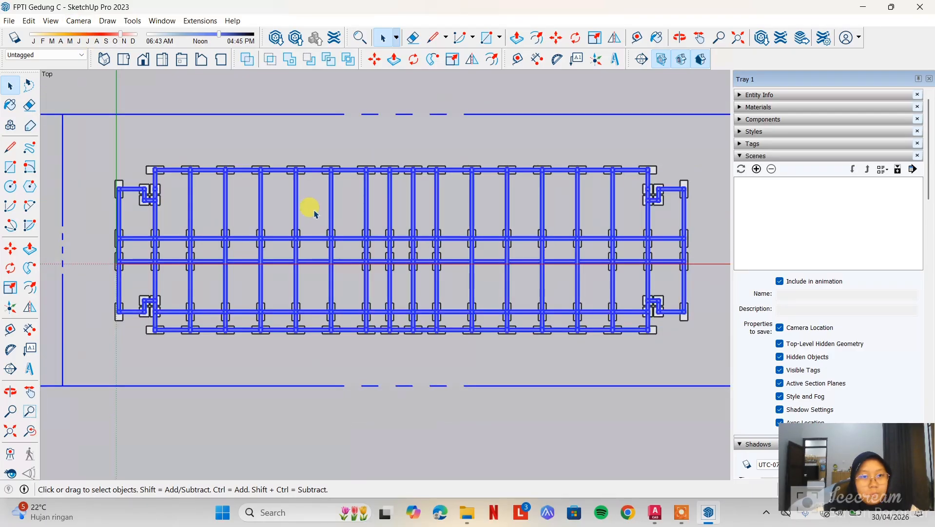
# Switch the camera to perspective and back to parallel projection to compare the two plan views
pyautogui.click(77, 22)
pyautogui.click(52, 21)
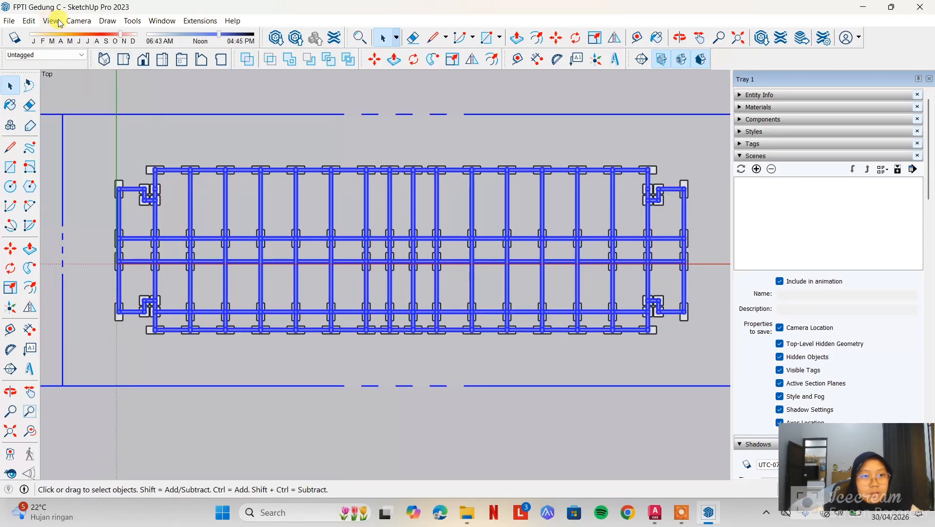
pyautogui.click(79, 21)
pyautogui.click(112, 84)
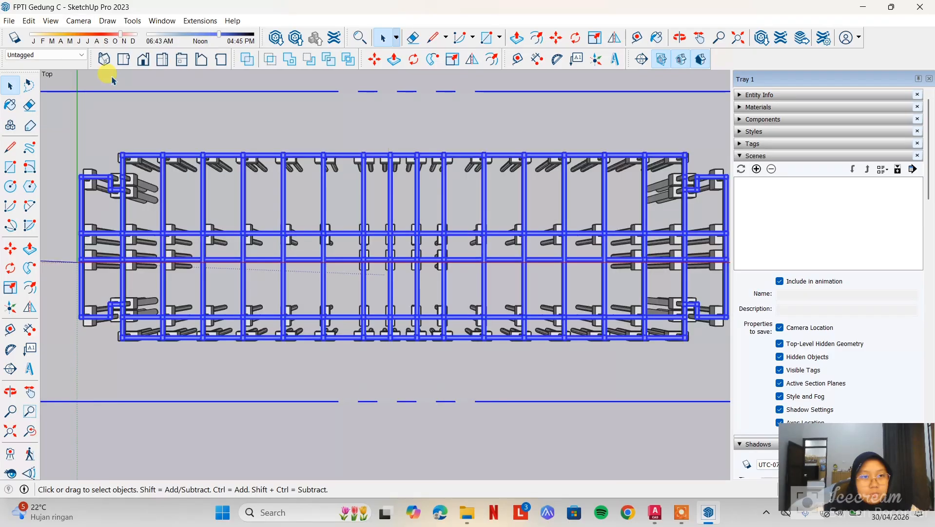
pyautogui.click(80, 22)
pyautogui.click(105, 73)
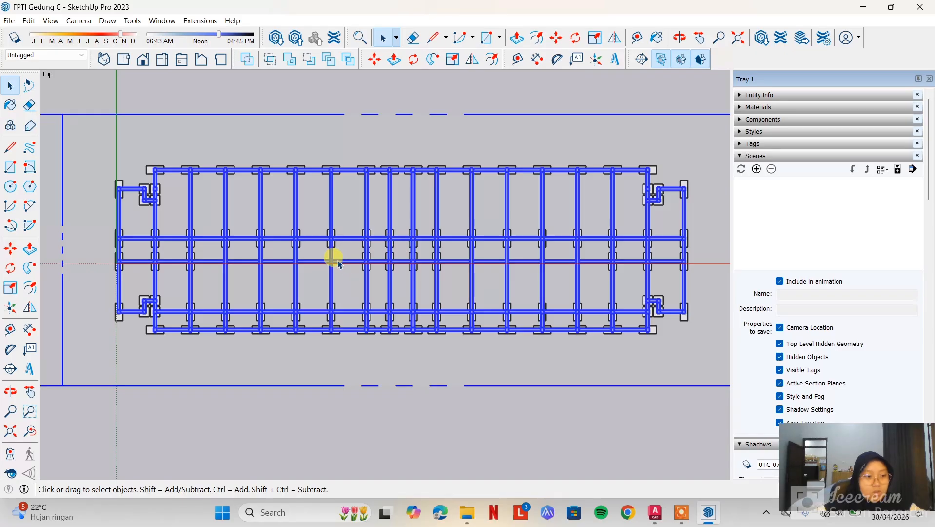
# Set the model's measurement units to decimal format with length in meters
pyautogui.click(164, 21)
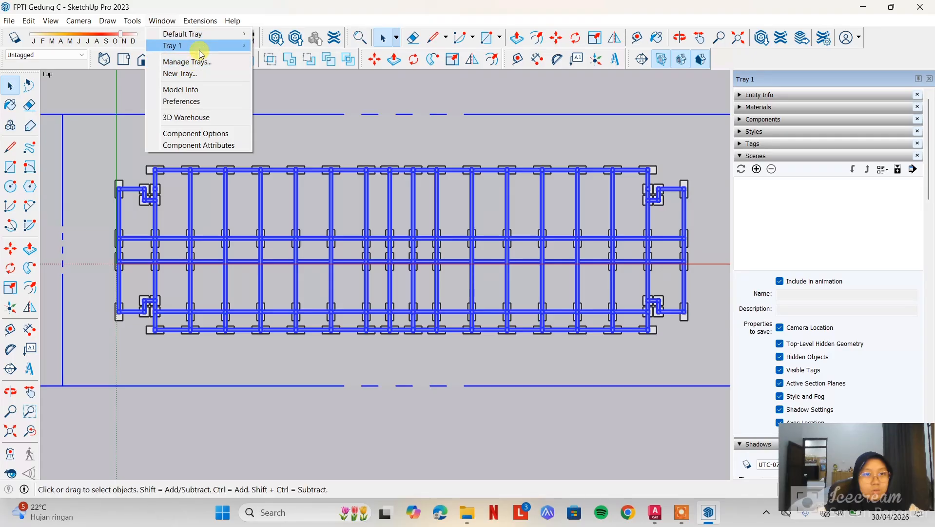
pyautogui.click(203, 90)
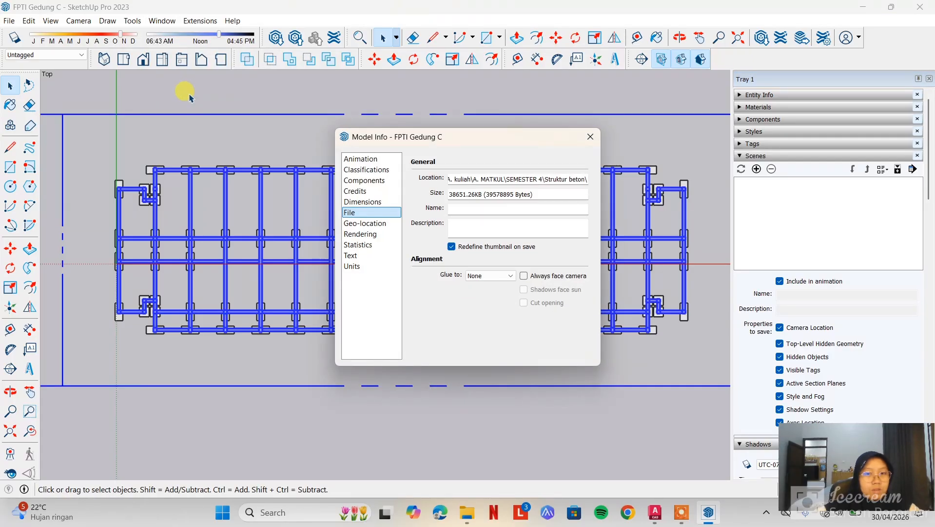
pyautogui.click(362, 268)
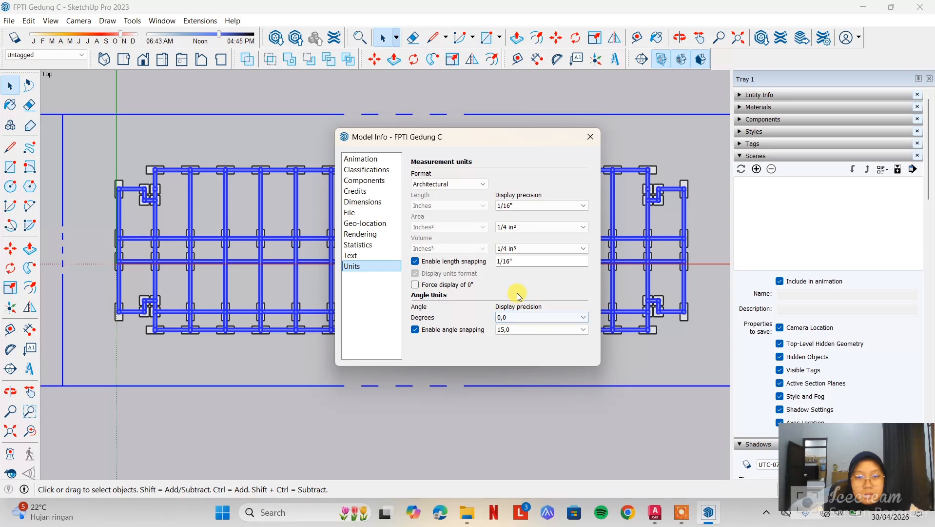
pyautogui.click(469, 183)
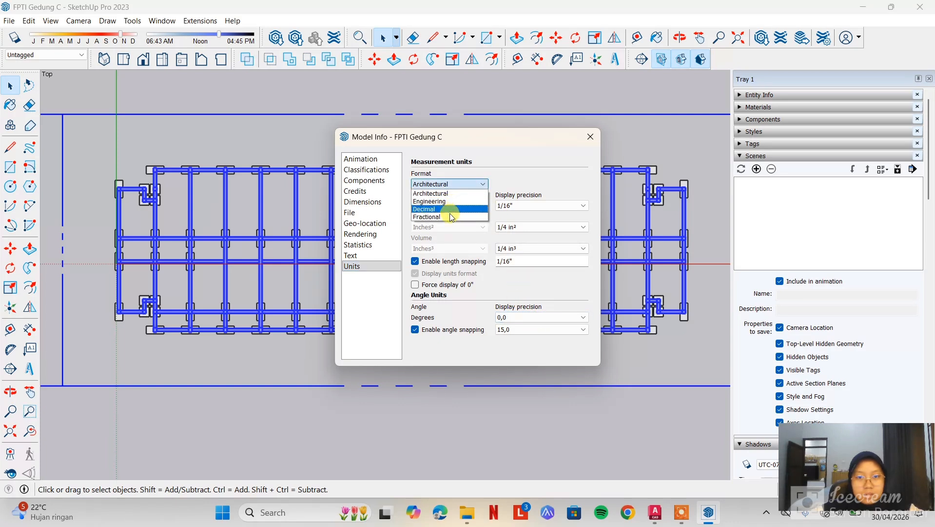
pyautogui.click(451, 210)
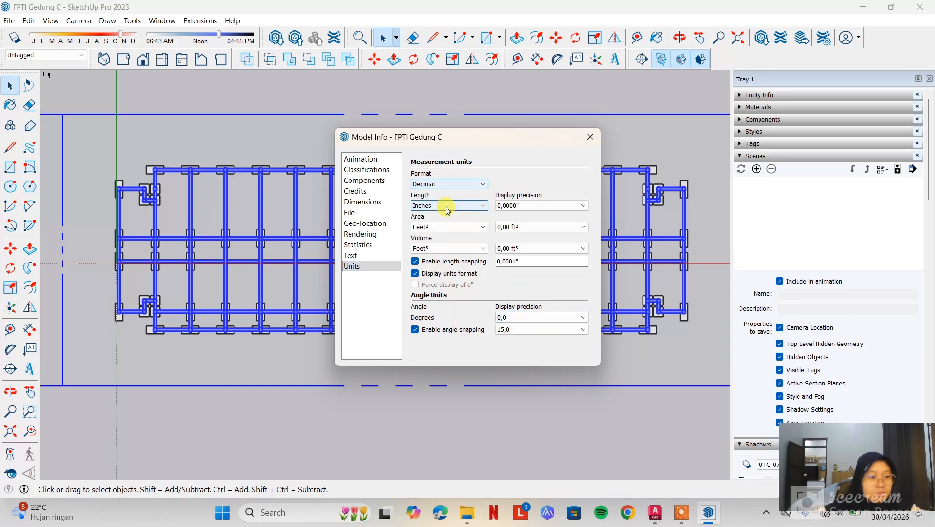
pyautogui.click(448, 207)
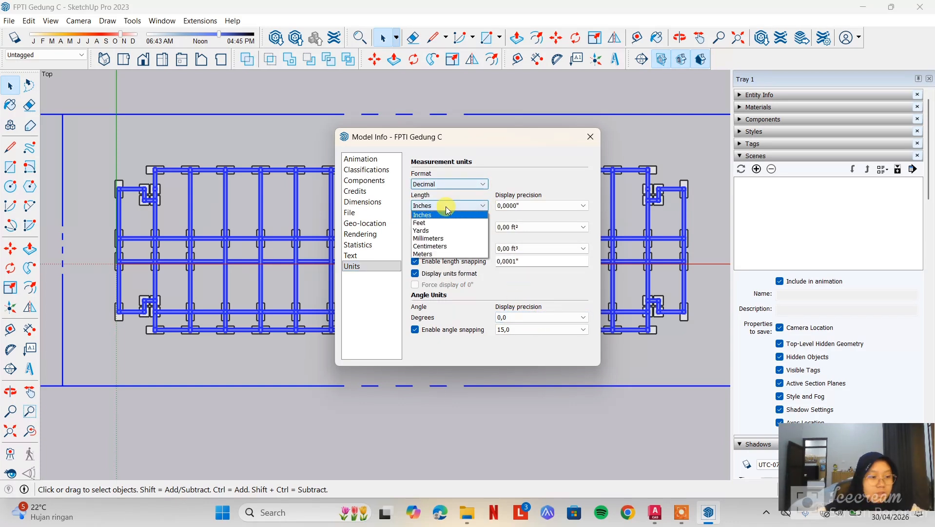
pyautogui.click(444, 254)
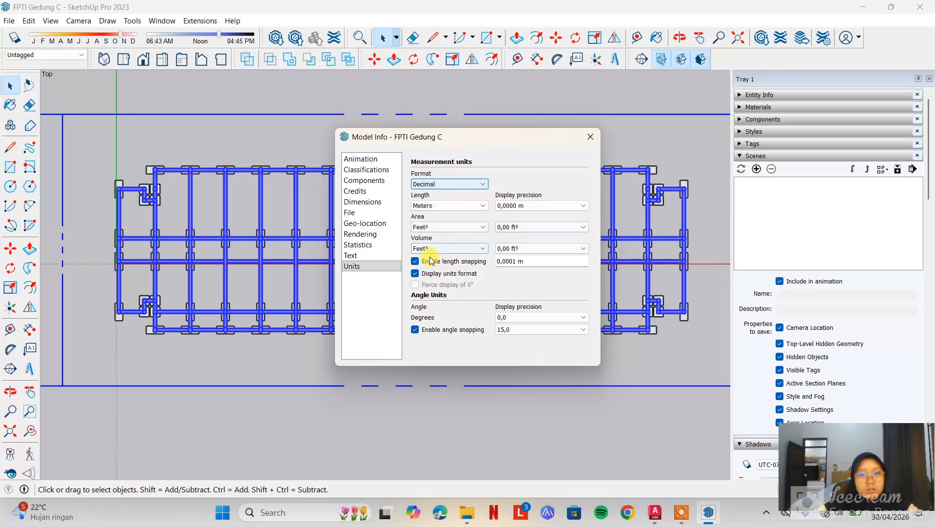
pyautogui.click(591, 138)
# Check the model's measurement unit format and length unit in the model information
pyautogui.click(163, 20)
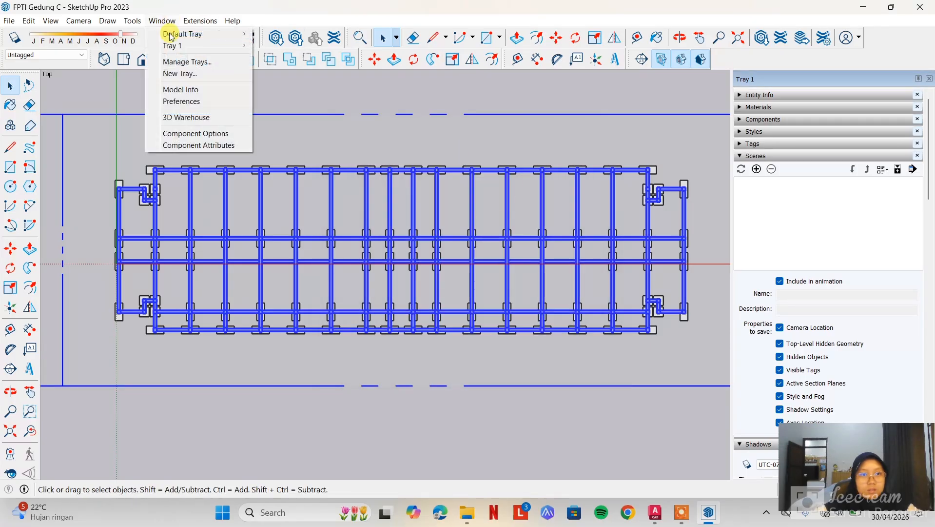
pyautogui.click(187, 94)
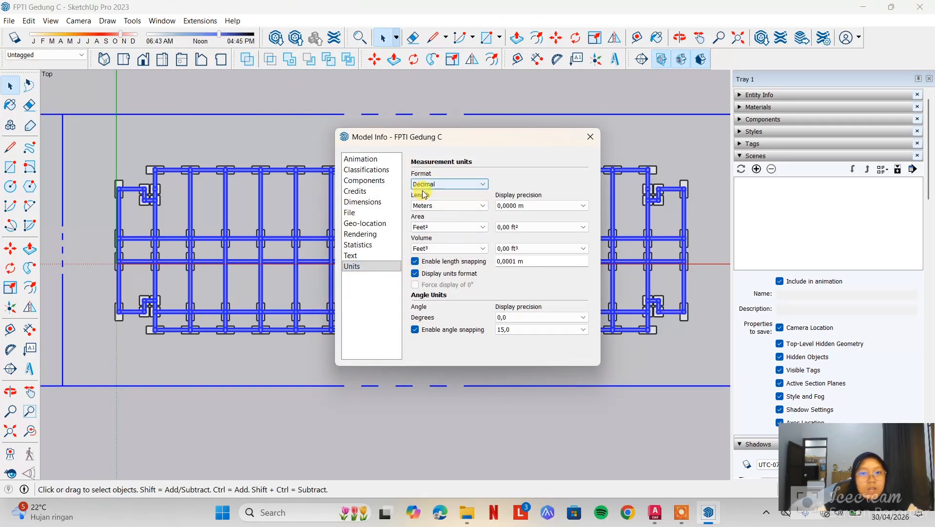
pyautogui.click(590, 137)
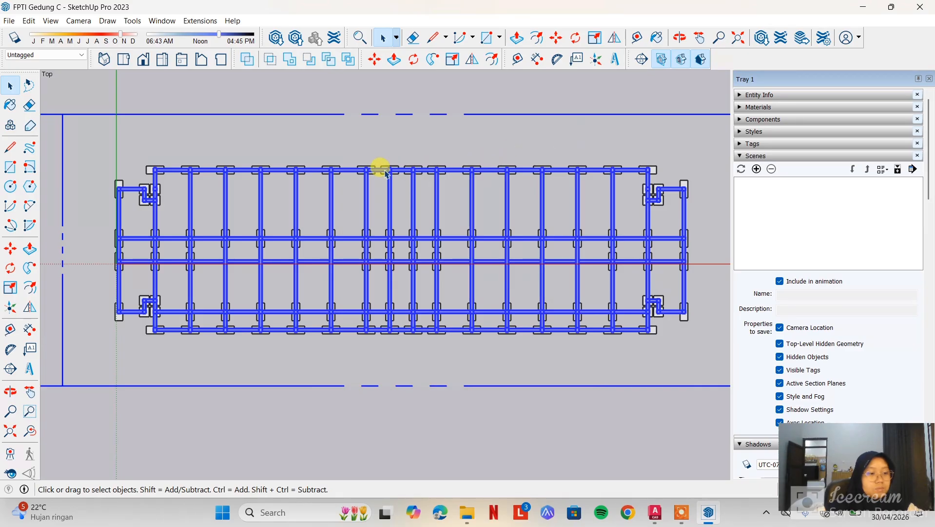
# Start a 2D graphic export of the plan named lantai 1, stored in the tugas folder inside Struktur beton
pyautogui.click(10, 23)
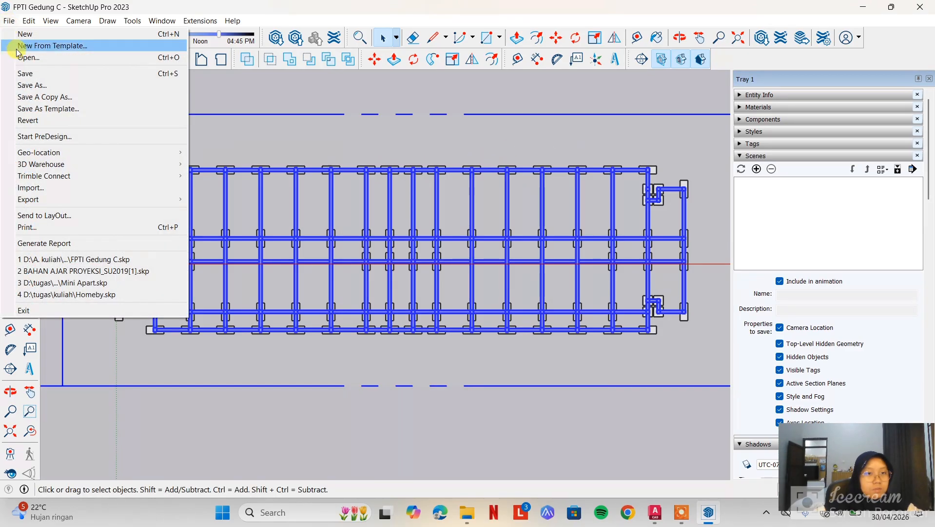
pyautogui.moveTo(68, 203)
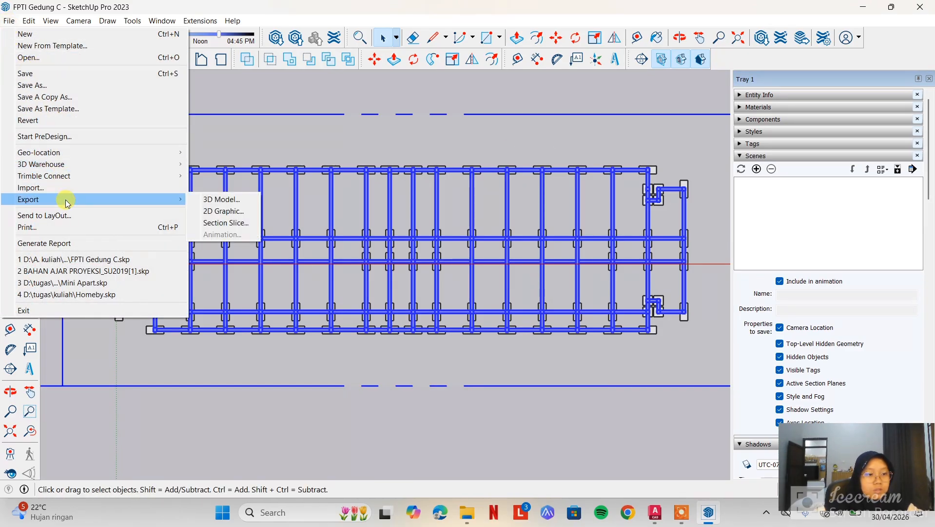
pyautogui.click(216, 213)
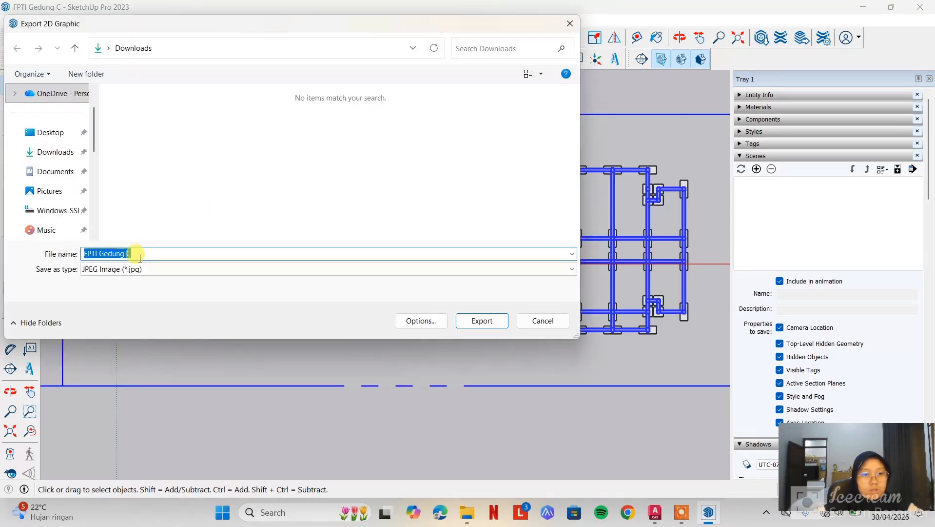
pyautogui.moveTo(141, 255); pyautogui.dragTo(74, 249)
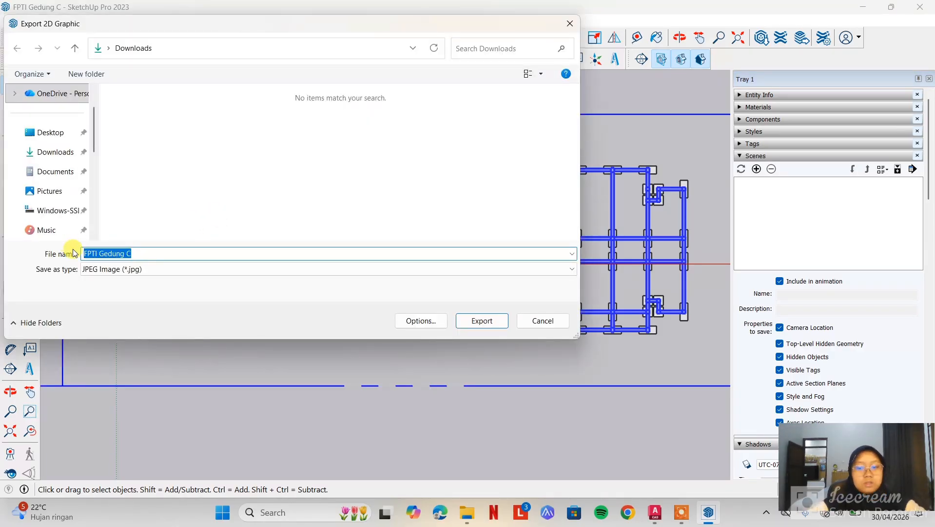
pyautogui.write('lantai 1')
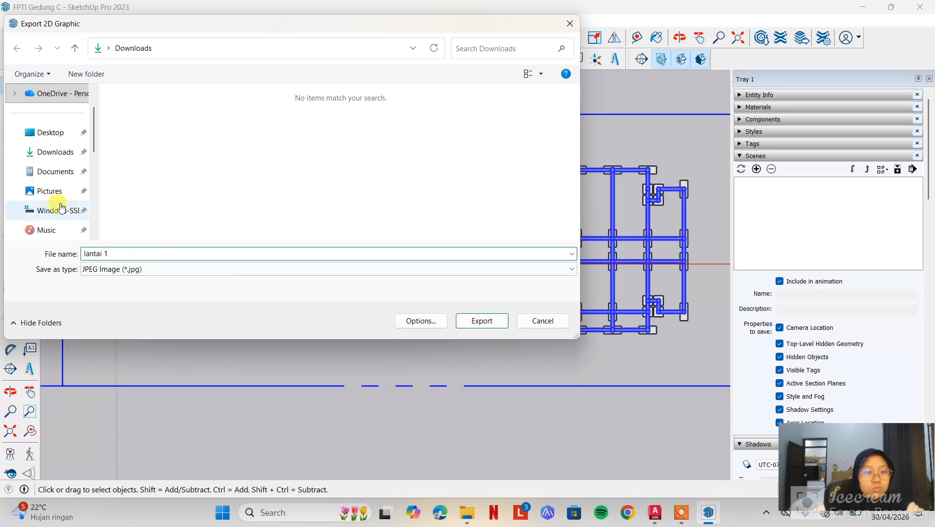
pyautogui.scroll(-2, 60, 207)
pyautogui.click(56, 210)
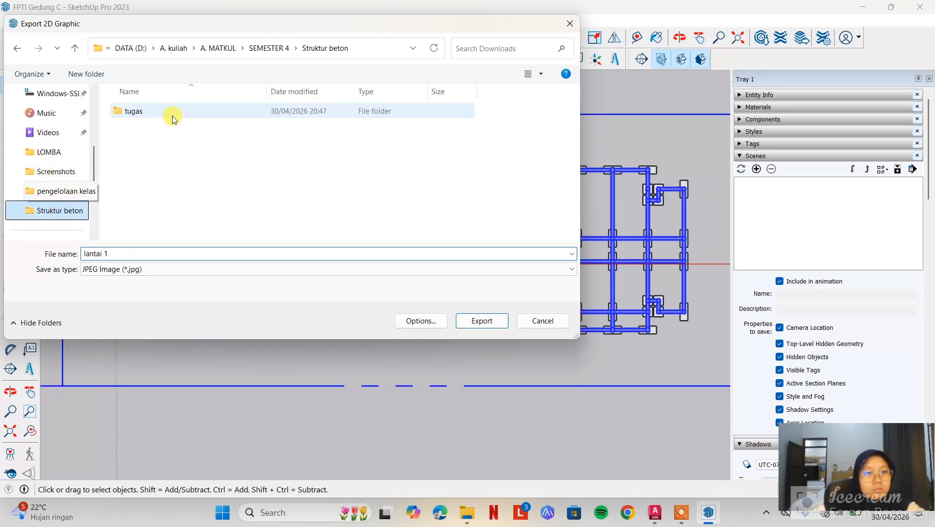
pyautogui.doubleClick(177, 117)
# Set the export format to AutoCAD DWG File (*.dwg) and complete the export of lantai 1
pyautogui.click(340, 291)
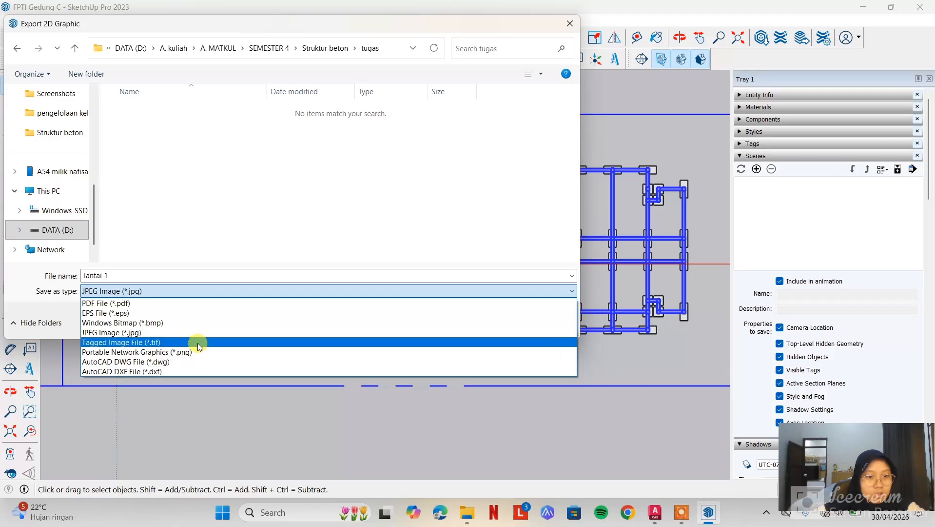
pyautogui.click(162, 361)
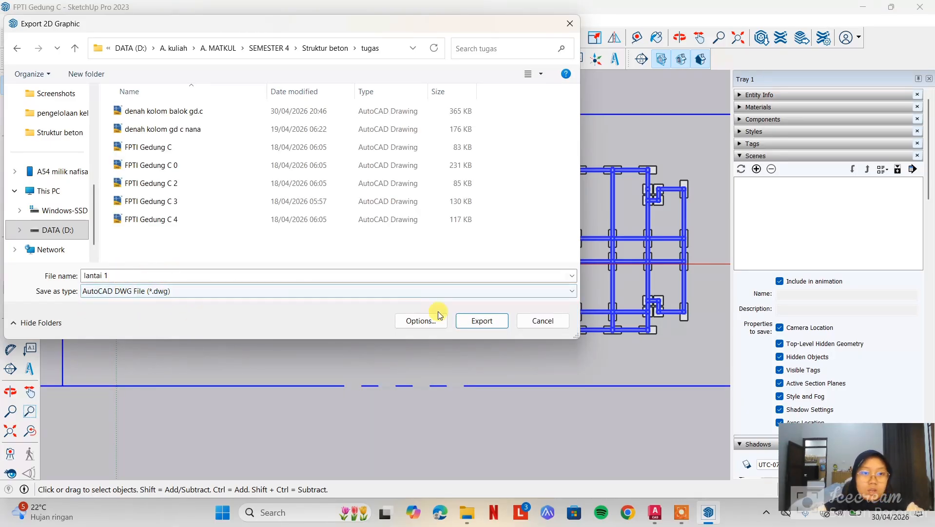
pyautogui.click(479, 321)
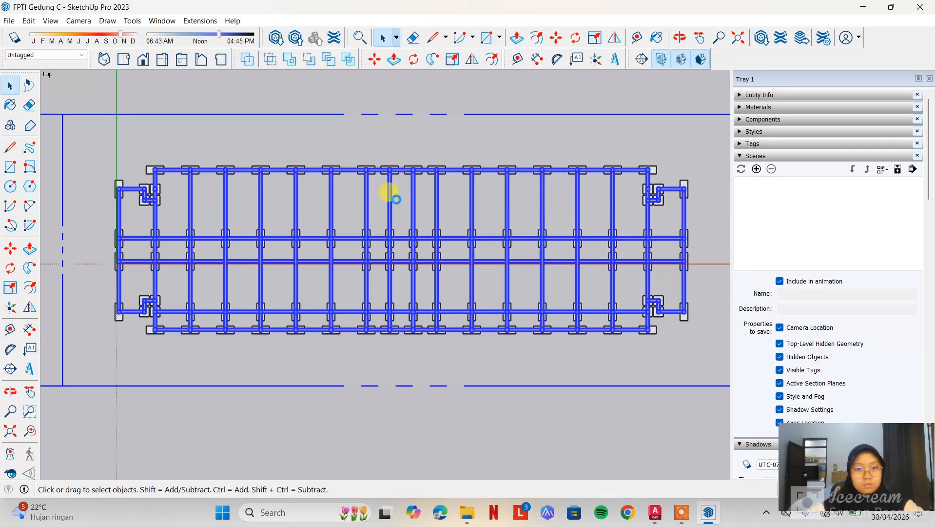
pyautogui.click(469, 516)
pyautogui.click(471, 521)
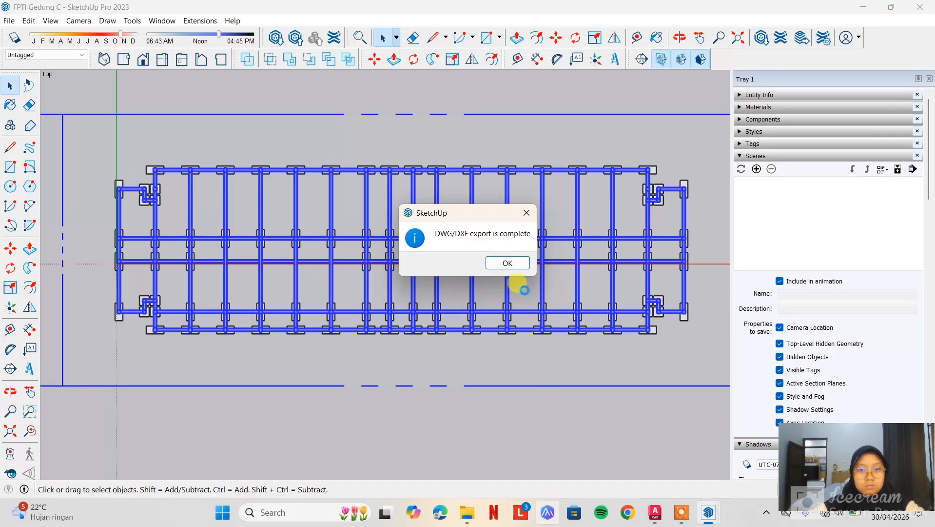
pyautogui.click(508, 263)
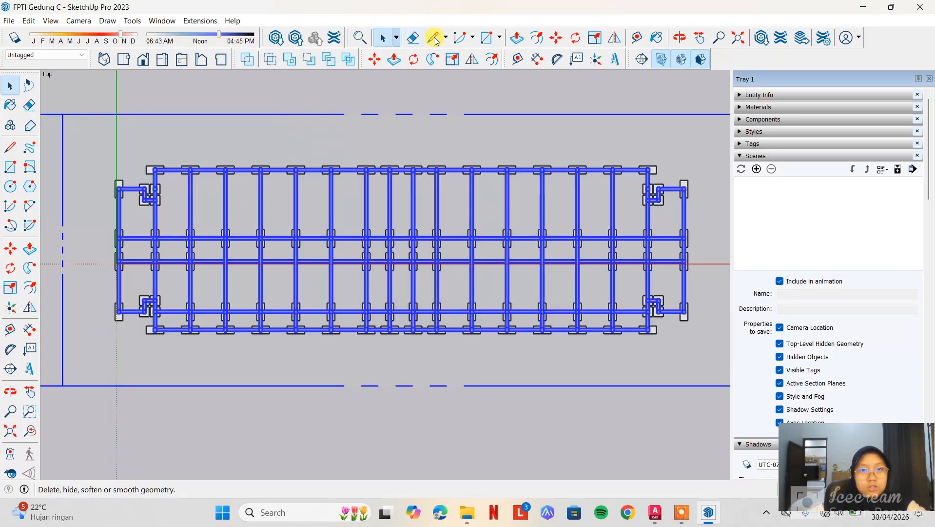
# From an orbited Iso view, move the section plane up from the lantai 1 beams to cut through the next floor's beams
pyautogui.click(79, 20)
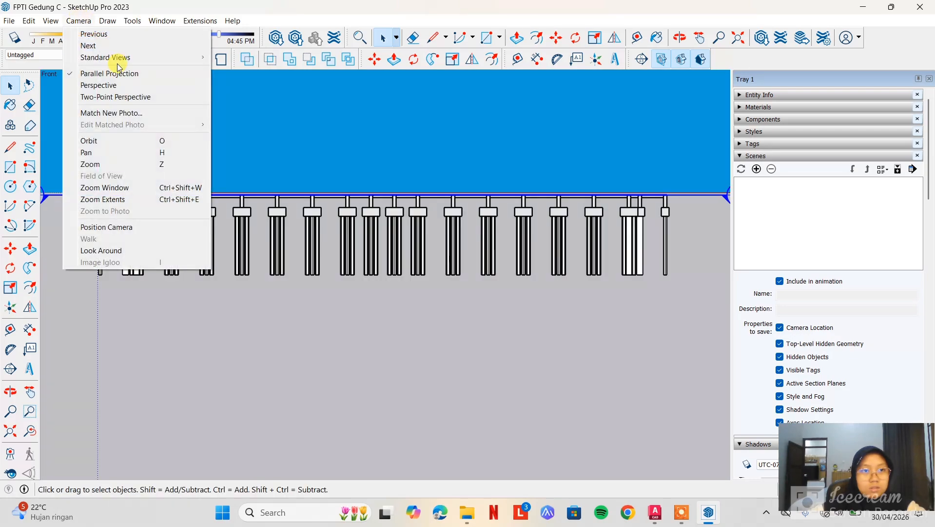
pyautogui.moveTo(119, 57)
pyautogui.click(241, 127)
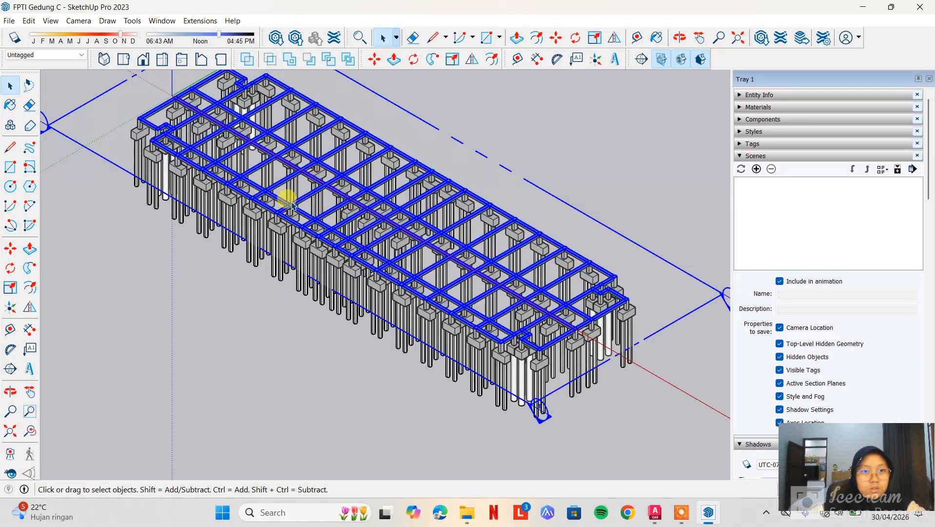
pyautogui.click(552, 188)
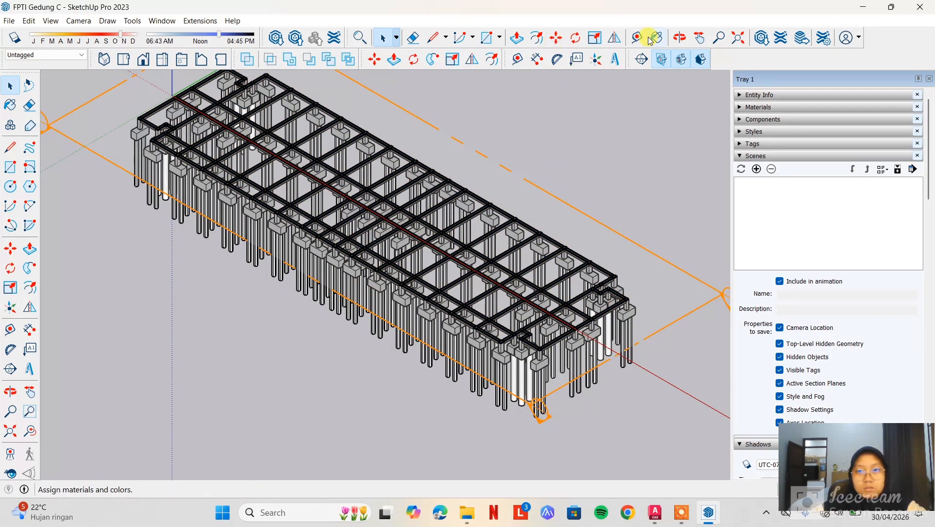
pyautogui.click(680, 37)
pyautogui.moveTo(675, 117); pyautogui.dragTo(475, 210)
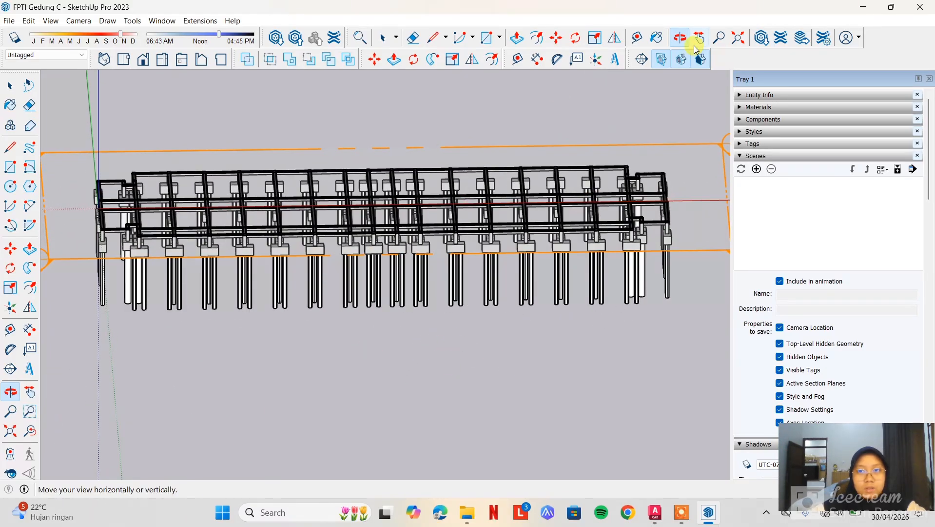
pyautogui.click(384, 37)
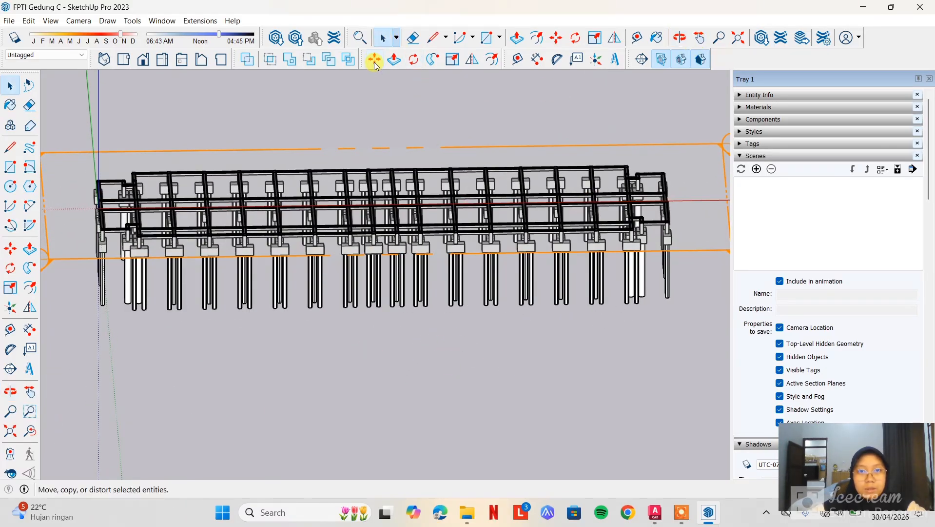
pyautogui.click(375, 61)
pyautogui.click(453, 146)
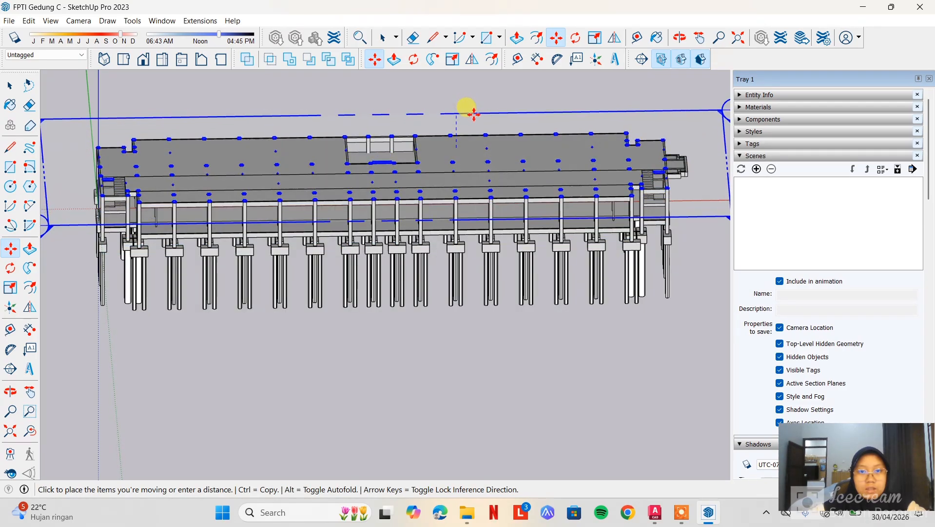
pyautogui.click(473, 115)
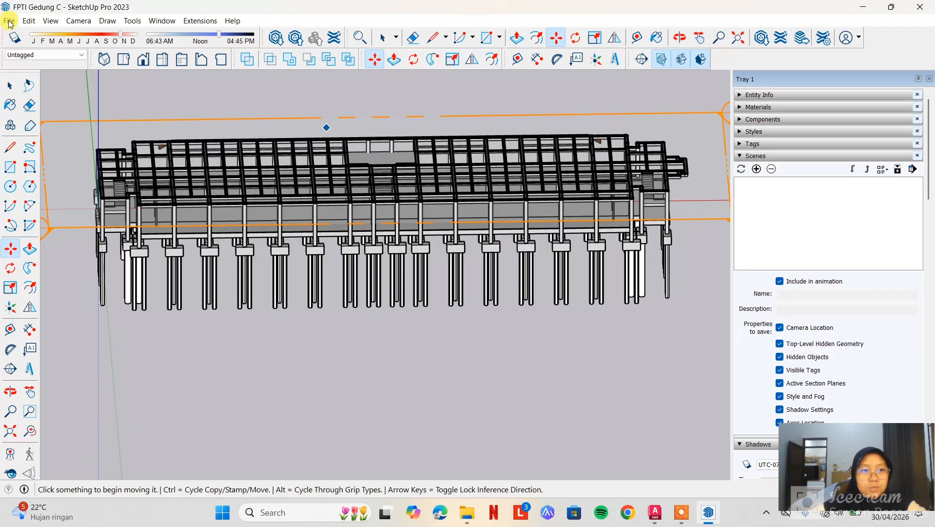
# Verify the model's measurement units before exporting the raised section
pyautogui.click(162, 21)
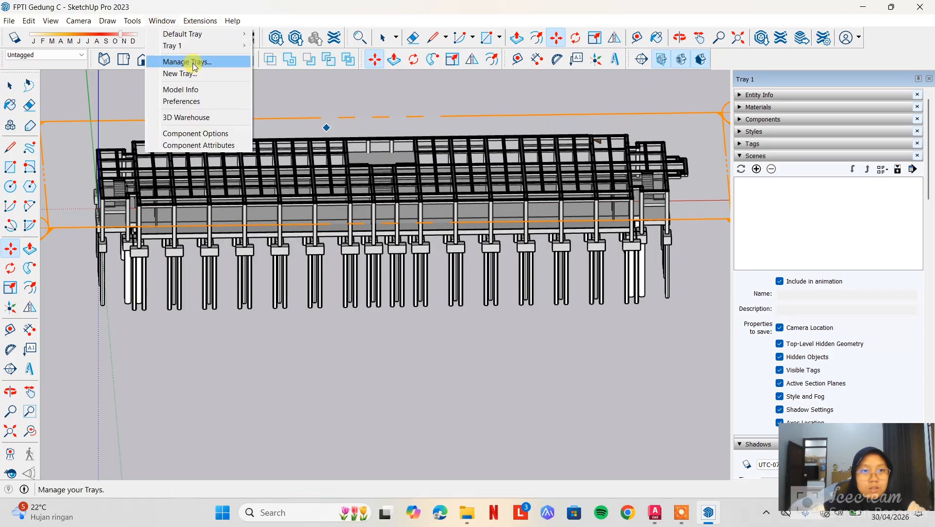
pyautogui.click(204, 90)
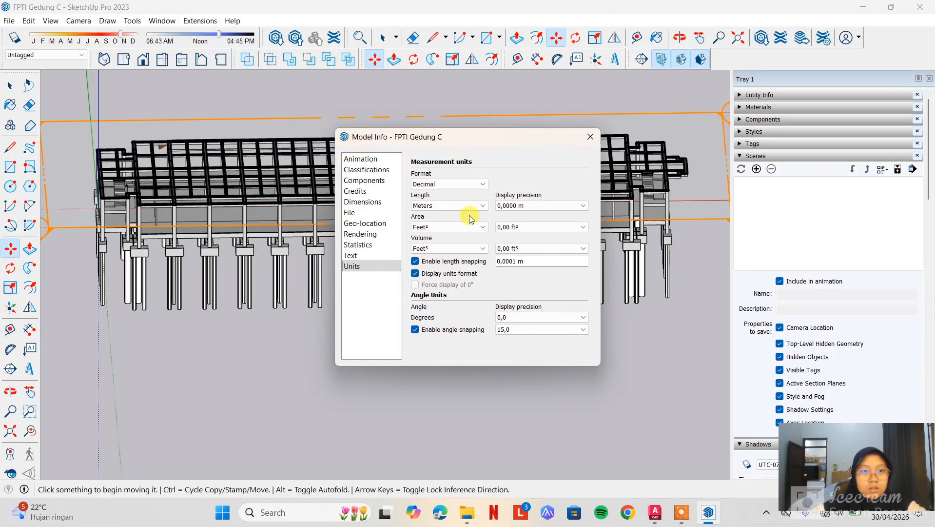
pyautogui.click(590, 136)
# Show the raised section in the standard Top view
pyautogui.click(9, 20)
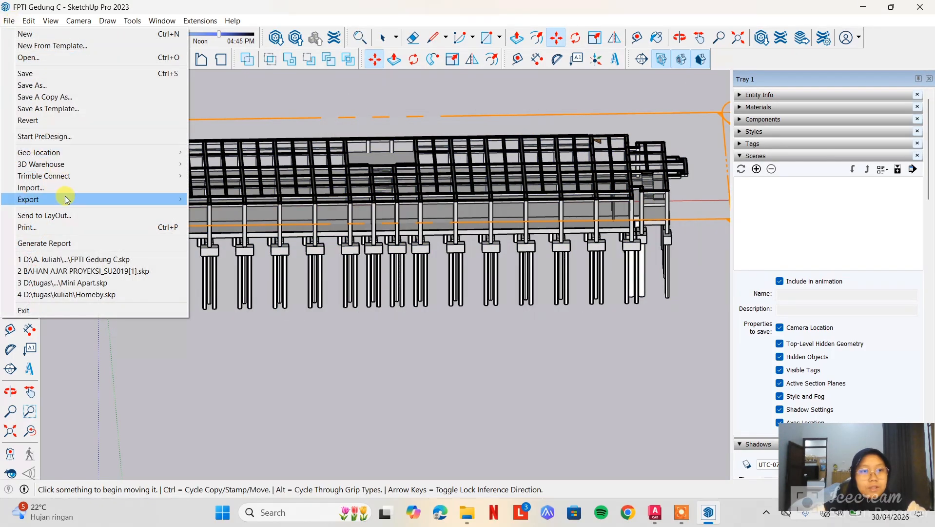
pyautogui.moveTo(67, 198)
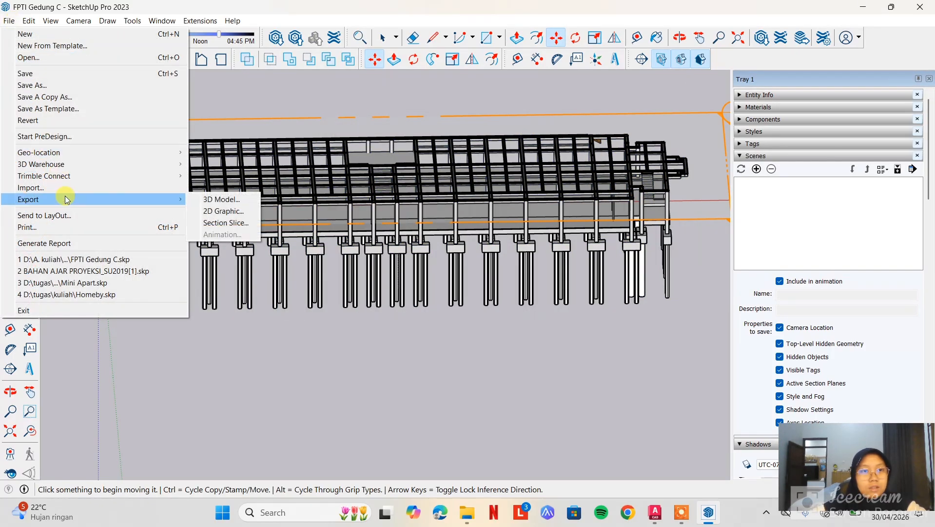
pyautogui.click(82, 21)
pyautogui.click(83, 22)
pyautogui.moveTo(175, 58)
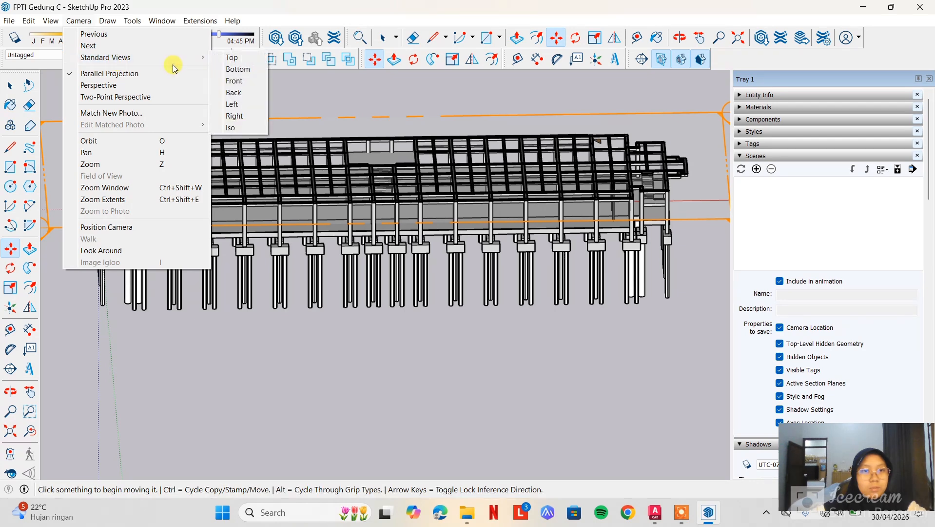
pyautogui.click(228, 59)
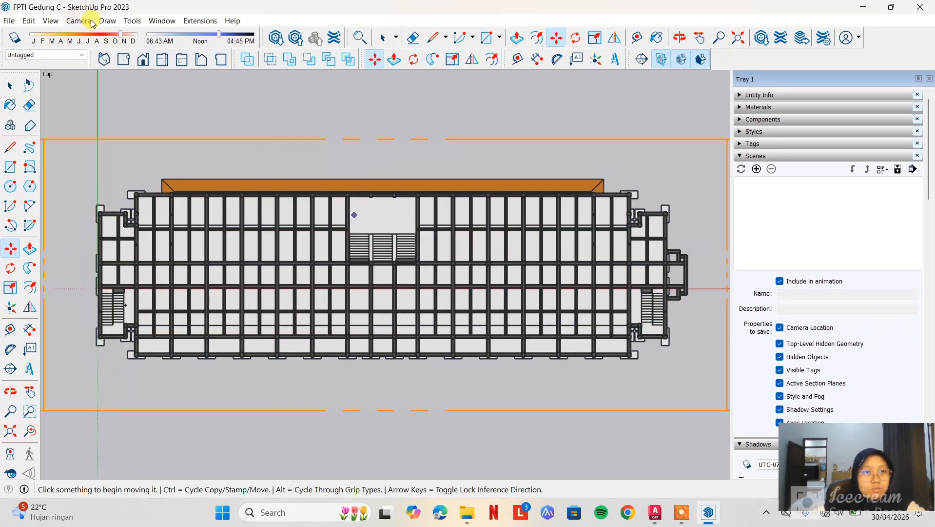
# Switch the camera to perspective and back to parallel projection for the raised section's plan view
pyautogui.click(130, 27)
pyautogui.click(79, 21)
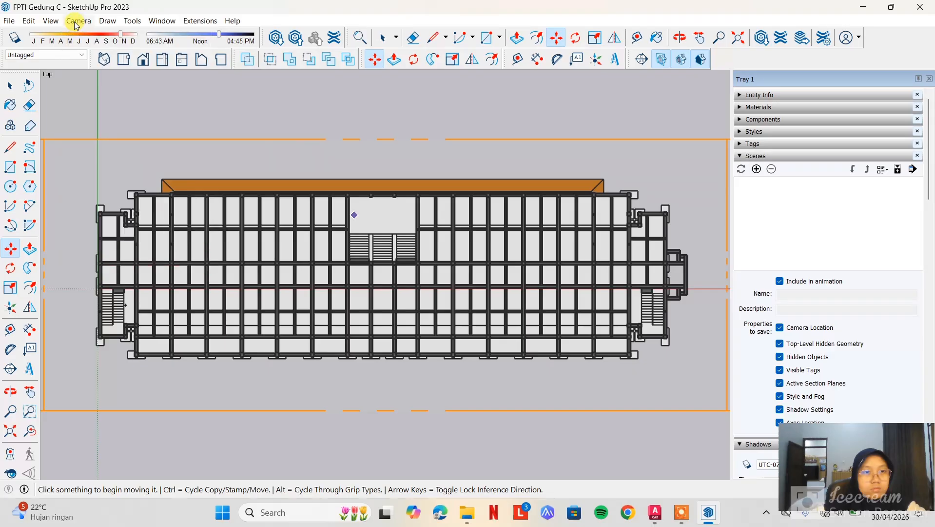
pyautogui.click(78, 21)
pyautogui.click(107, 85)
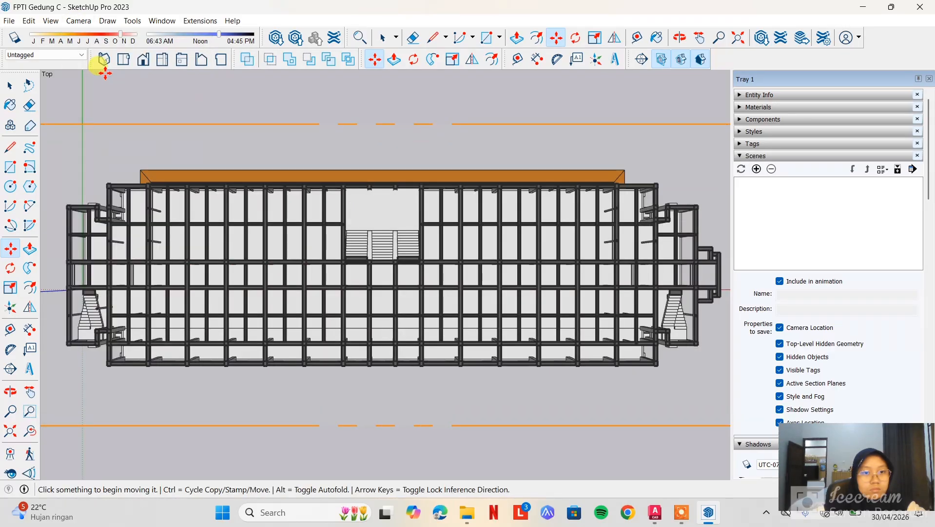
pyautogui.click(80, 24)
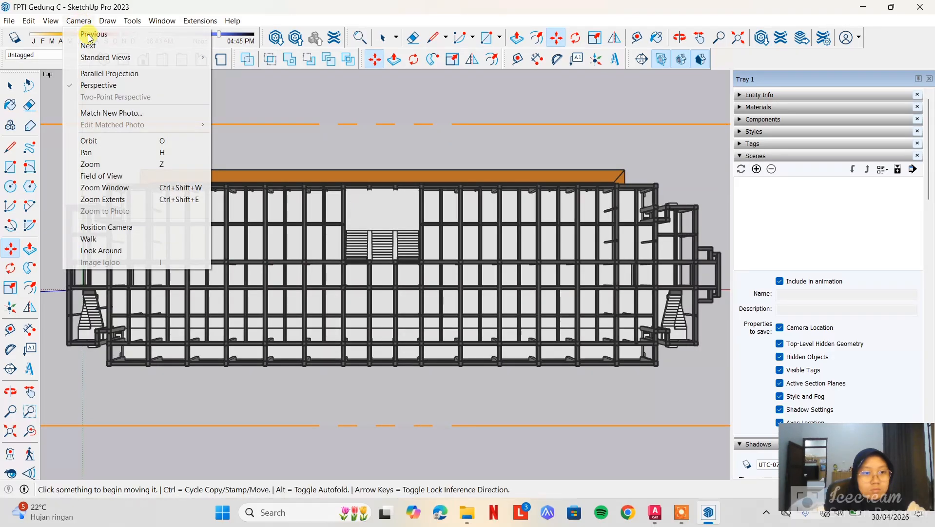
pyautogui.click(107, 74)
# Export the raised section's plan view as a 2D AutoCAD DWG file named lantai 2 in the tugas folder
pyautogui.click(13, 21)
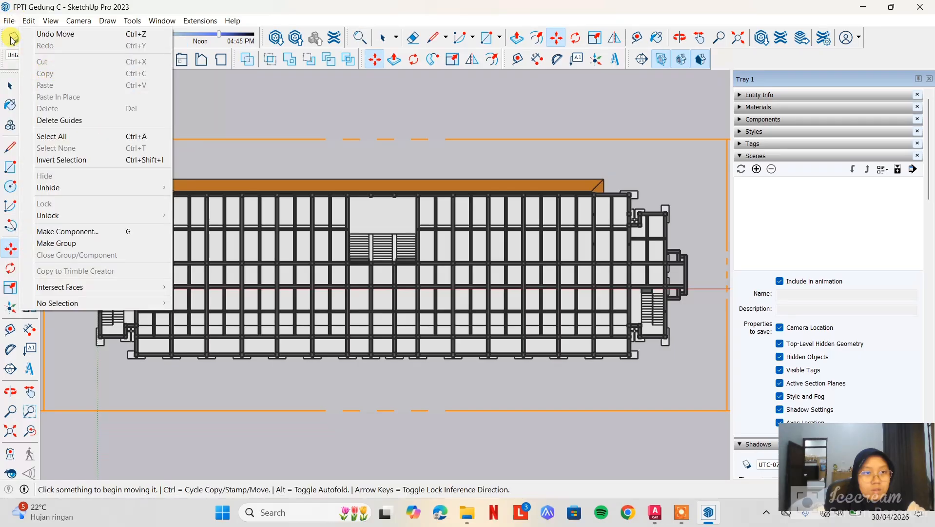
pyautogui.click(12, 23)
pyautogui.click(13, 24)
pyautogui.moveTo(88, 197)
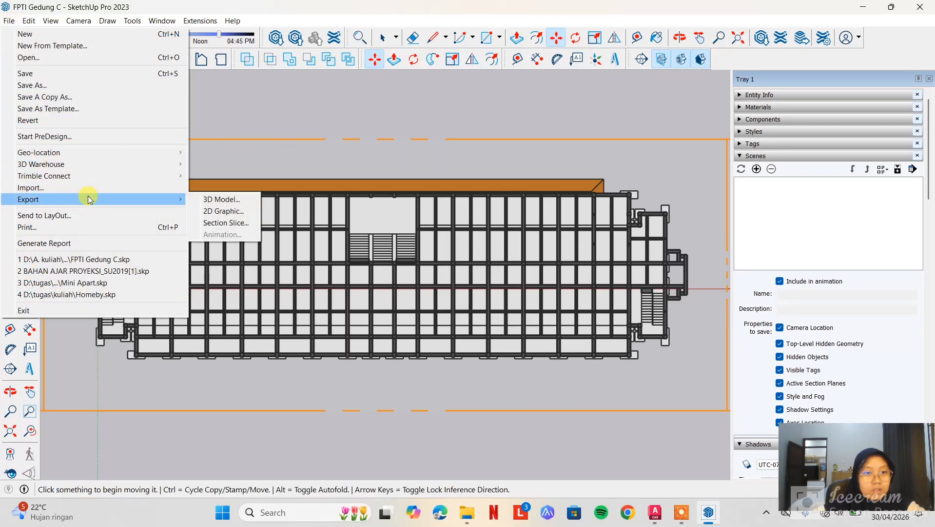
pyautogui.click(231, 212)
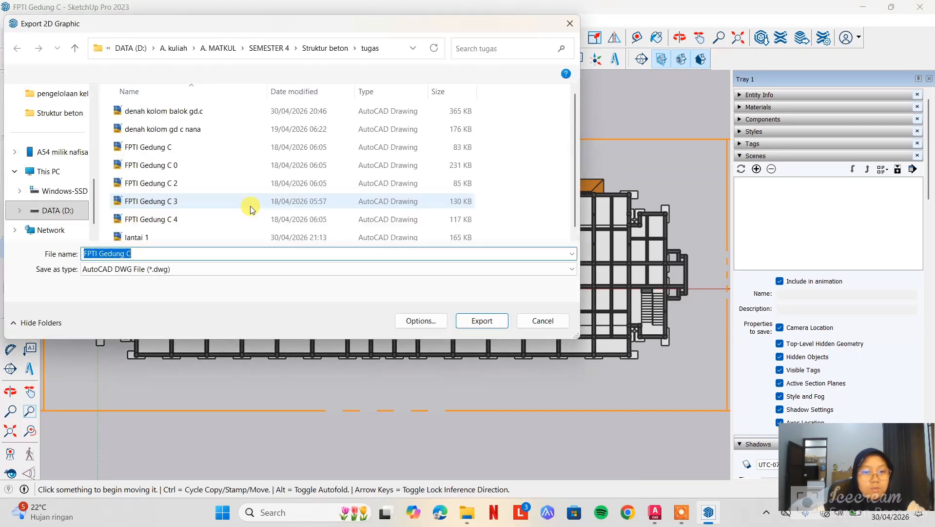
pyautogui.write('lanta')
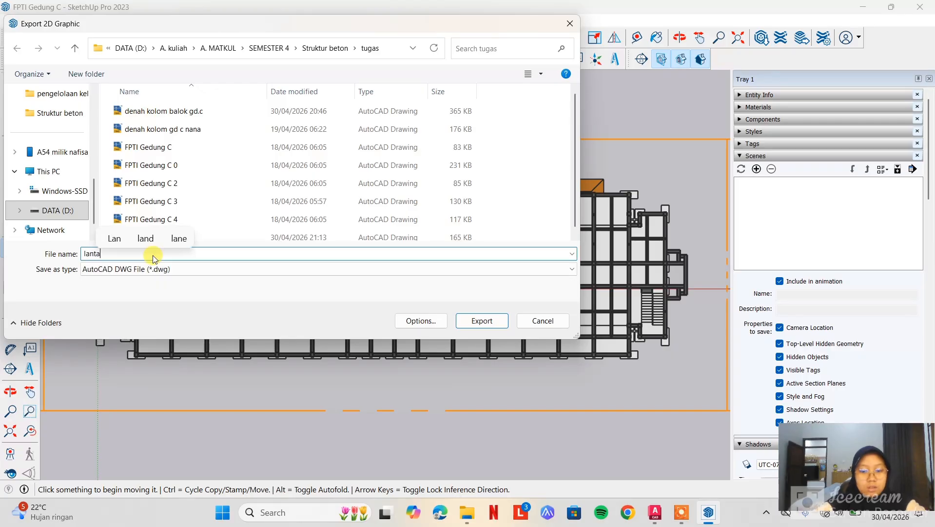
pyautogui.write('i 2')
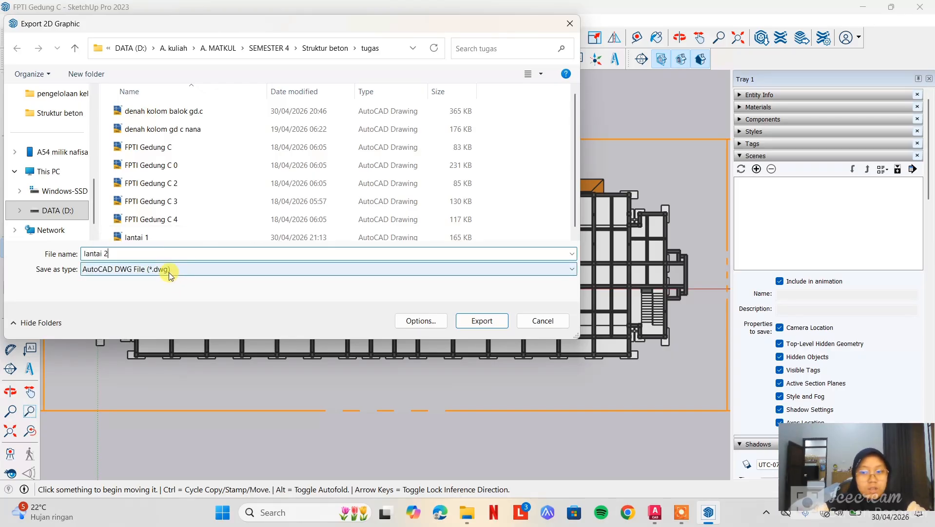
pyautogui.press('Return')
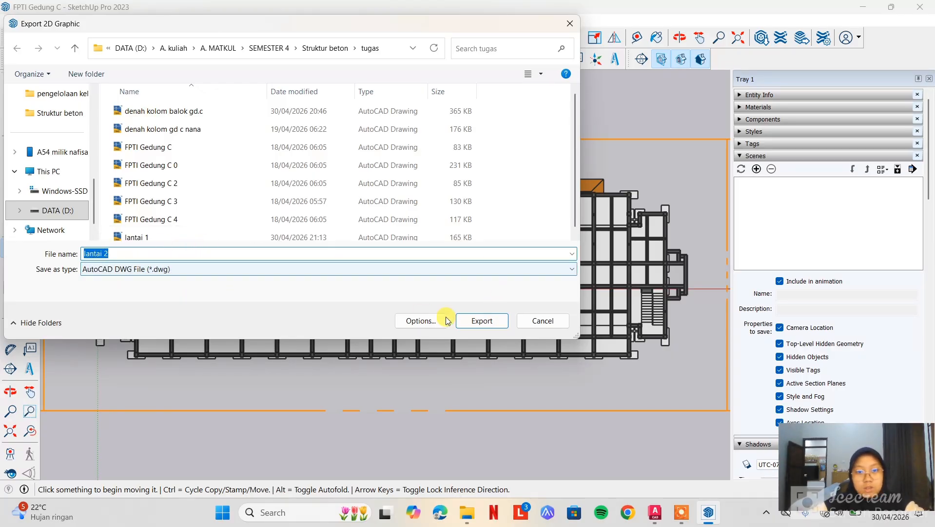
pyautogui.click(483, 321)
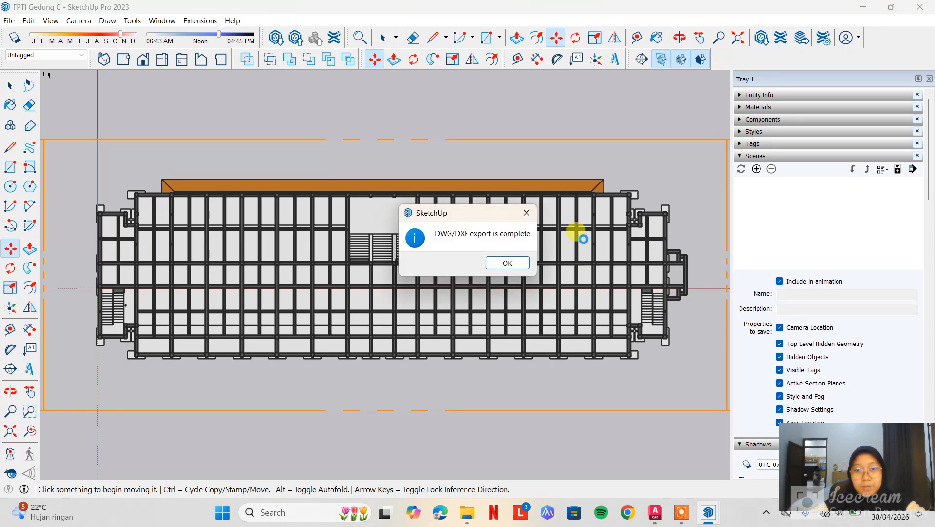
pyautogui.click(520, 263)
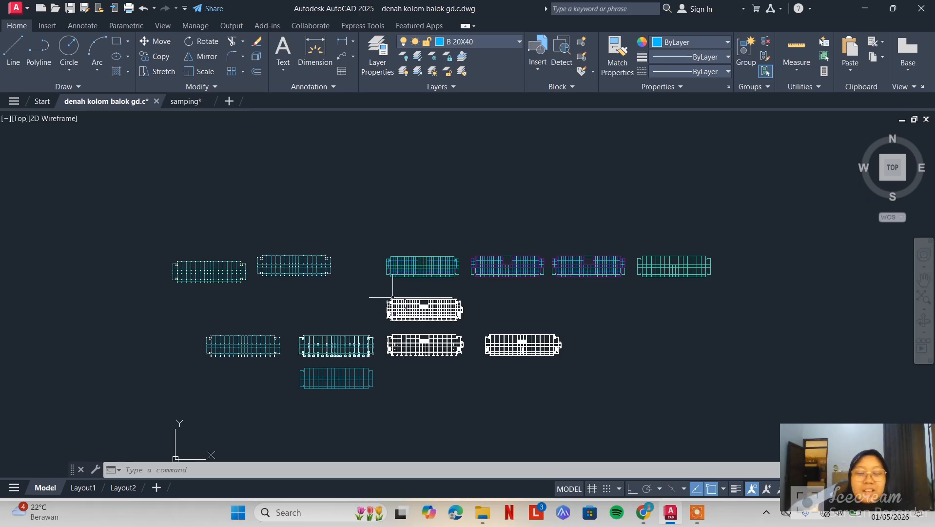
# Examine the coloured beam plans and the white floor plan below them in AutoCAD's denah kolom balok gd.c drawing
pyautogui.scroll(2, 393, 297)
pyautogui.scroll(-1, 477, 296)
pyautogui.scroll(2, 600, 330)
pyautogui.moveTo(613, 276)
pyautogui.mouseDown(button='middle')
pyautogui.moveTo(557, 345)
pyautogui.moveTo(506, 365)
pyautogui.moveTo(543, 321)
pyautogui.mouseUp(button='middle')
pyautogui.scroll(-2, 494, 322)
pyautogui.scroll(2, 476, 340)
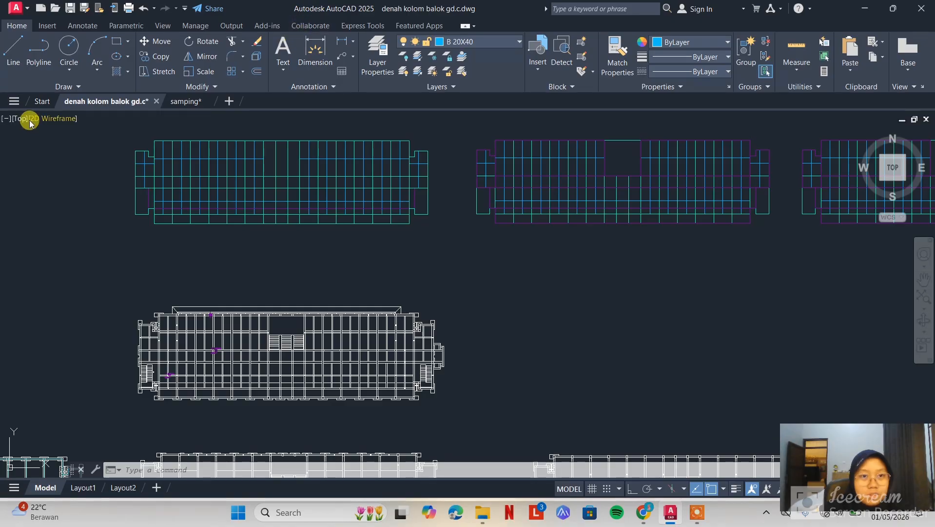
# Open the exported lantai 1 drawing from the tugas folder, continuing despite its foreign DWG origin
pyautogui.click(13, 103)
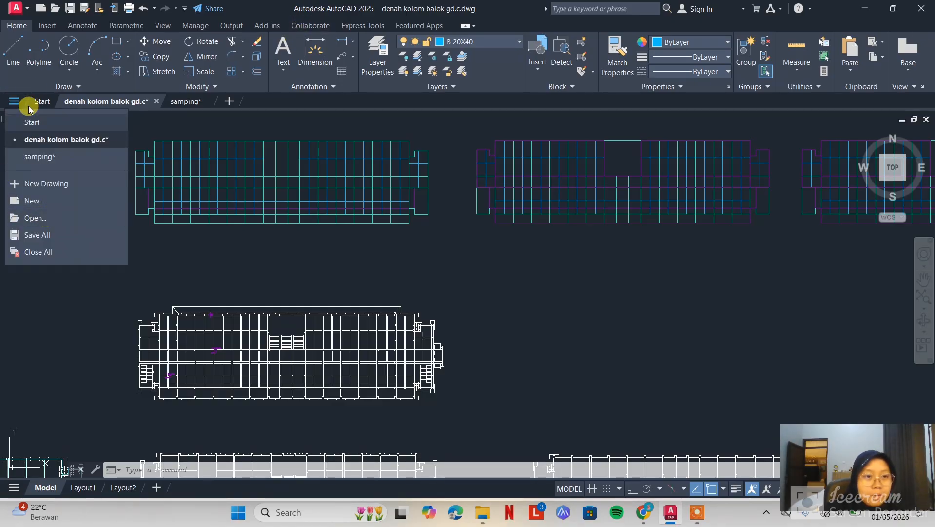
pyautogui.click(42, 100)
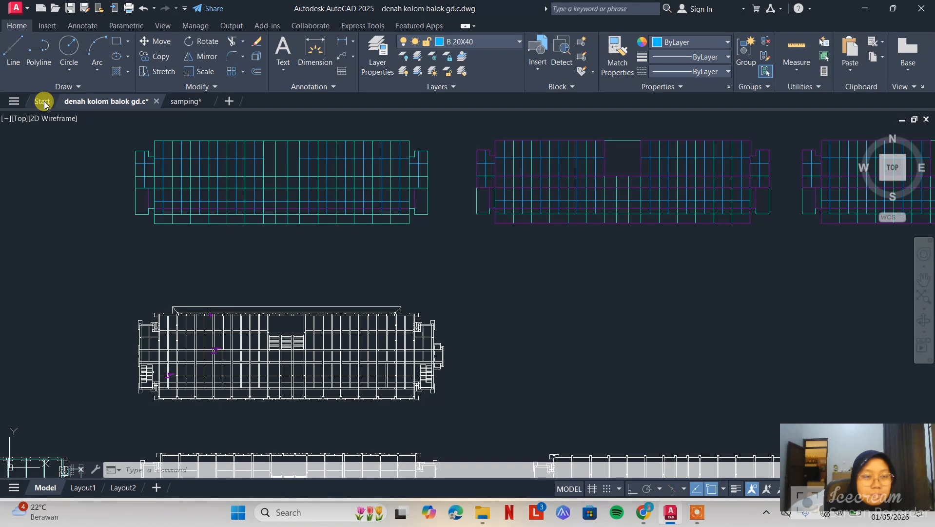
pyautogui.click(43, 101)
pyautogui.click(74, 269)
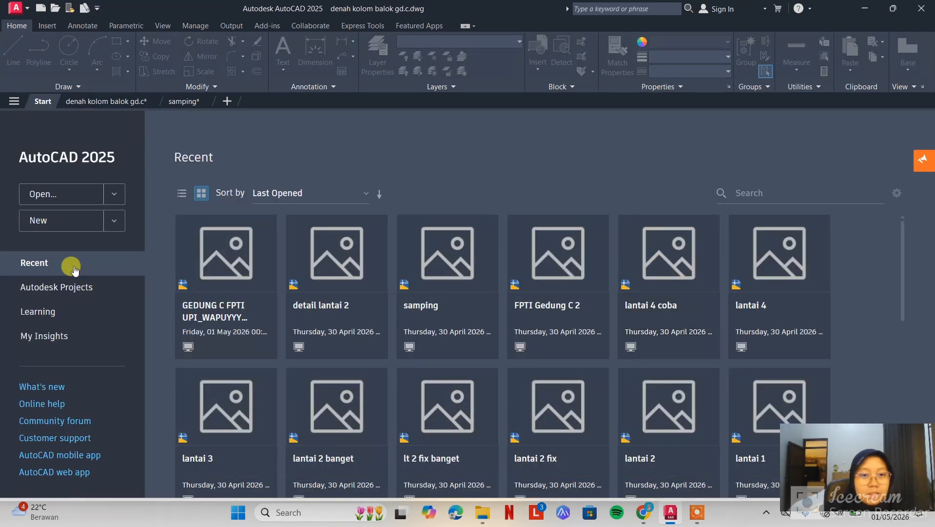
pyautogui.click(69, 195)
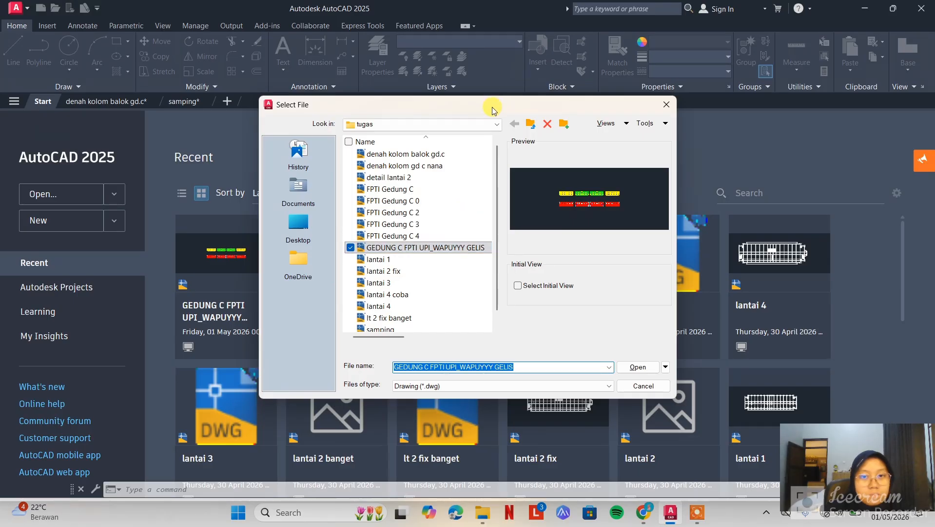
pyautogui.moveTo(493, 110); pyautogui.dragTo(355, 123)
pyautogui.click(266, 295)
pyautogui.scroll(-1, 283, 326)
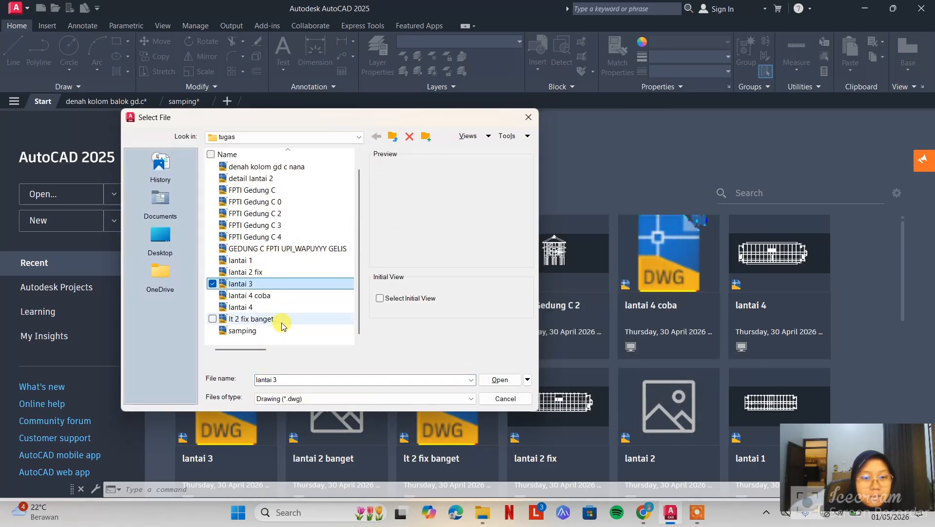
pyautogui.click(286, 261)
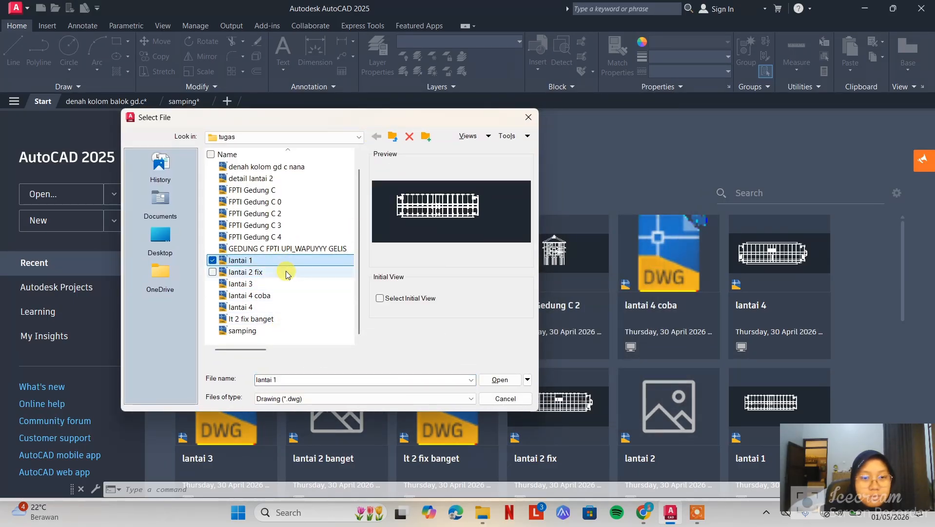
pyautogui.click(500, 379)
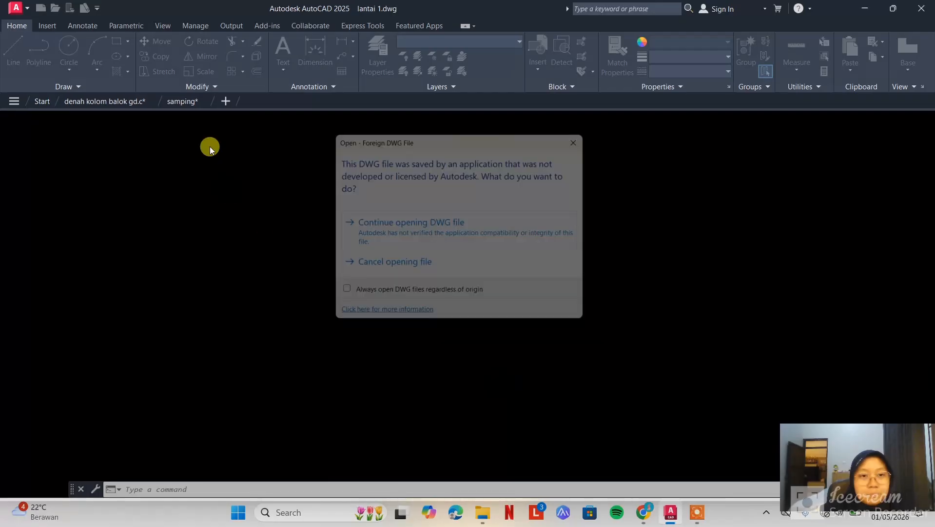
pyautogui.click(453, 234)
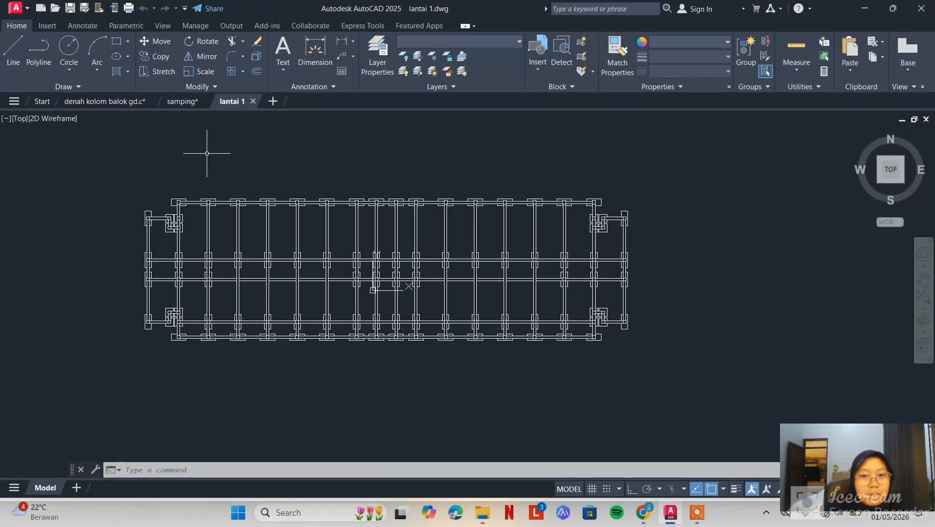
# Close lantai 1 and examine the traced lantai 1 beams and column joints in denah kolom balok gd.c
pyautogui.click(253, 101)
pyautogui.click(107, 101)
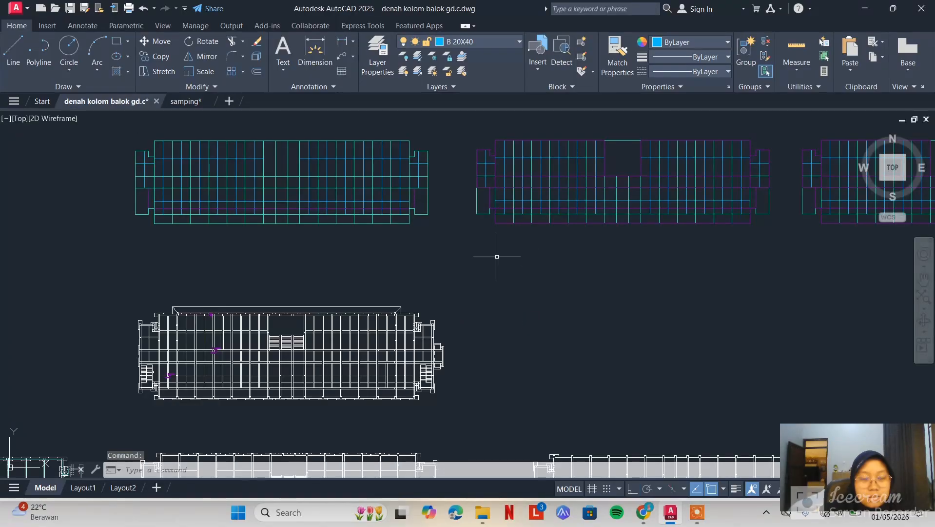
pyautogui.moveTo(612, 388); pyautogui.dragTo(503, 415, button='middle')
pyautogui.scroll(2, 329, 390)
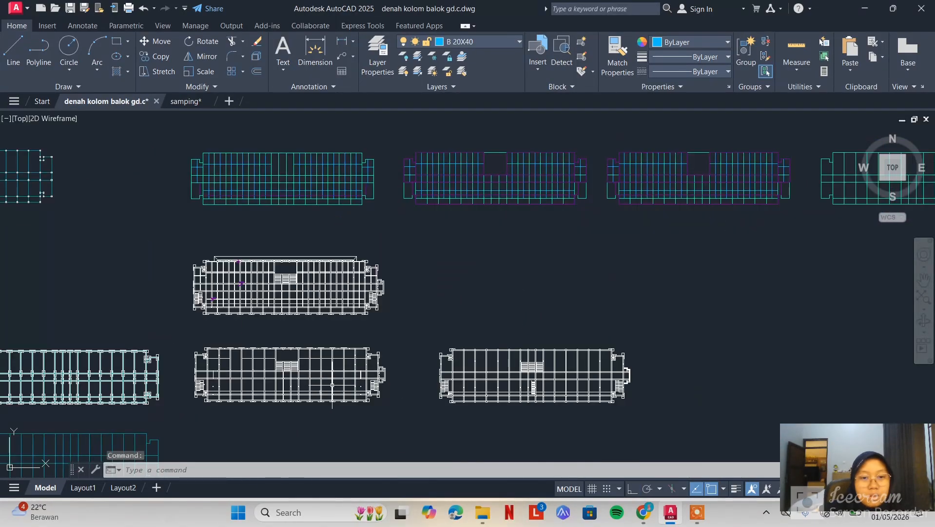
pyautogui.moveTo(332, 384); pyautogui.dragTo(522, 247, button='middle')
pyautogui.moveTo(225, 274)
pyautogui.mouseDown(button='middle')
pyautogui.moveTo(240, 313)
pyautogui.moveTo(269, 289)
pyautogui.mouseUp(button='middle')
pyautogui.scroll(4, 237, 289)
pyautogui.scroll(2, 376, 330)
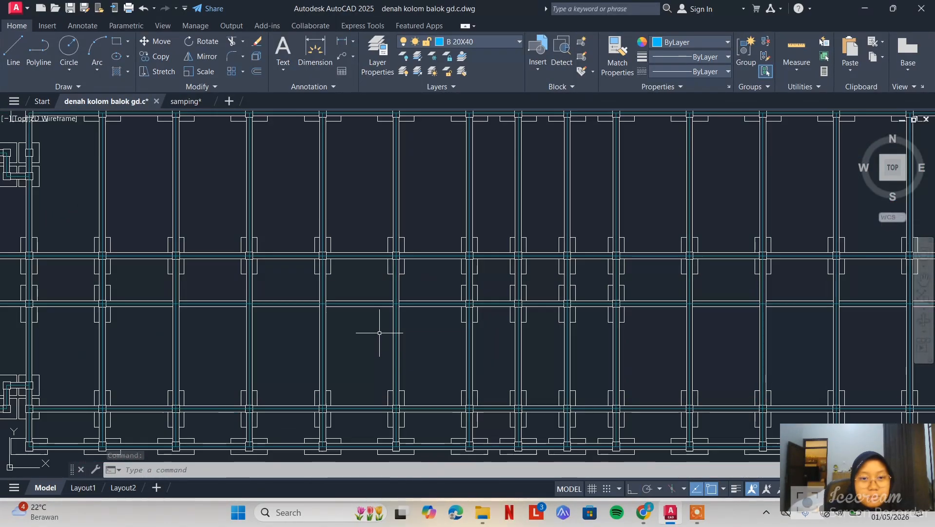
pyautogui.scroll(-8, 459, 328)
pyautogui.moveTo(684, 290); pyautogui.dragTo(573, 303, button='middle')
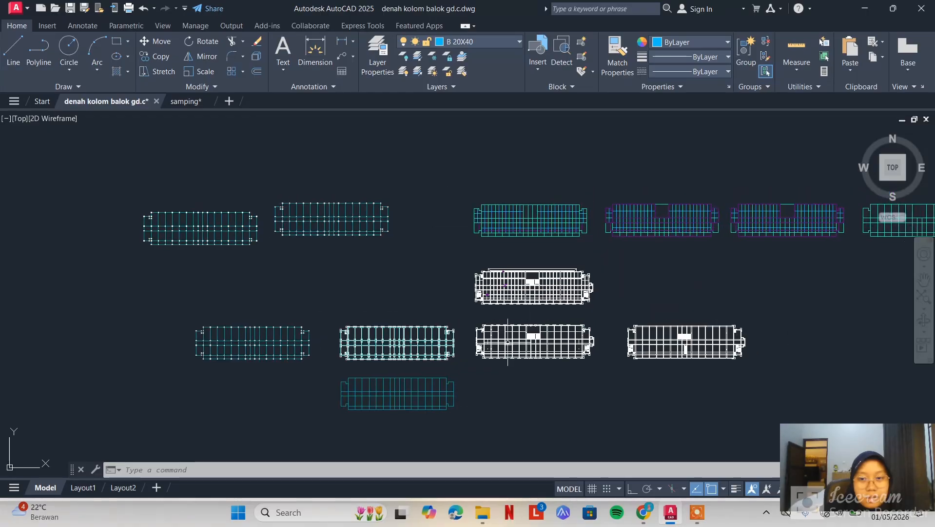
pyautogui.scroll(8, 498, 341)
pyautogui.moveTo(354, 315); pyautogui.dragTo(848, 245, button='middle')
pyautogui.moveTo(200, 266); pyautogui.dragTo(449, 286, button='middle')
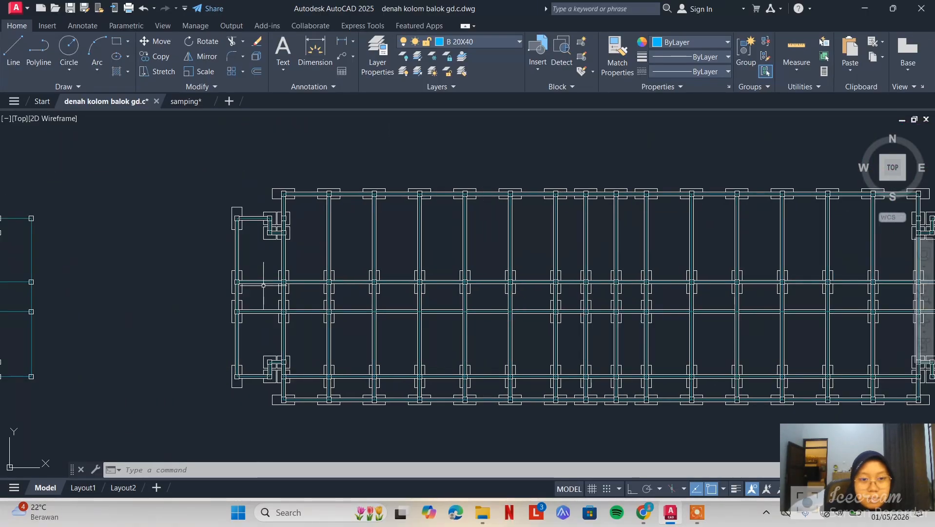
pyautogui.scroll(4, 268, 285)
pyautogui.scroll(6, 327, 272)
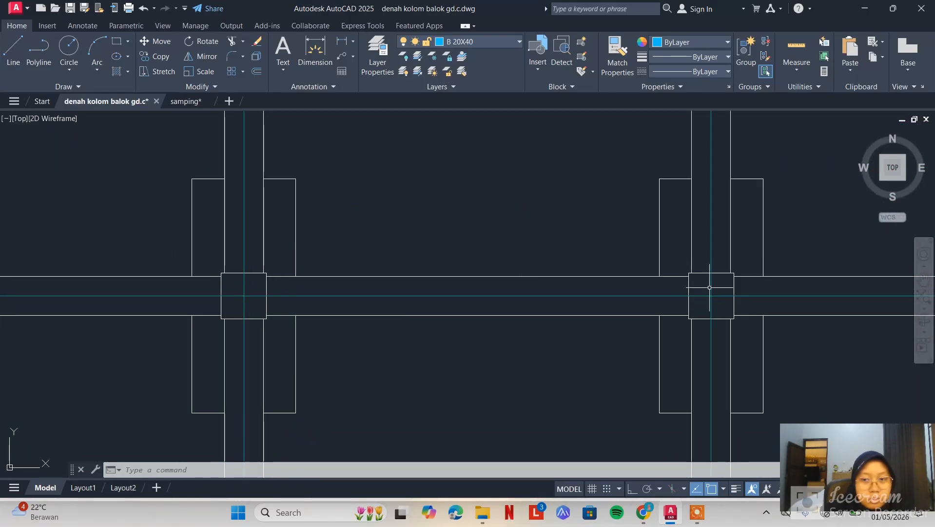
# Check which layer a beam centreline between two columns uses and make garis the current layer
pyautogui.click(687, 296)
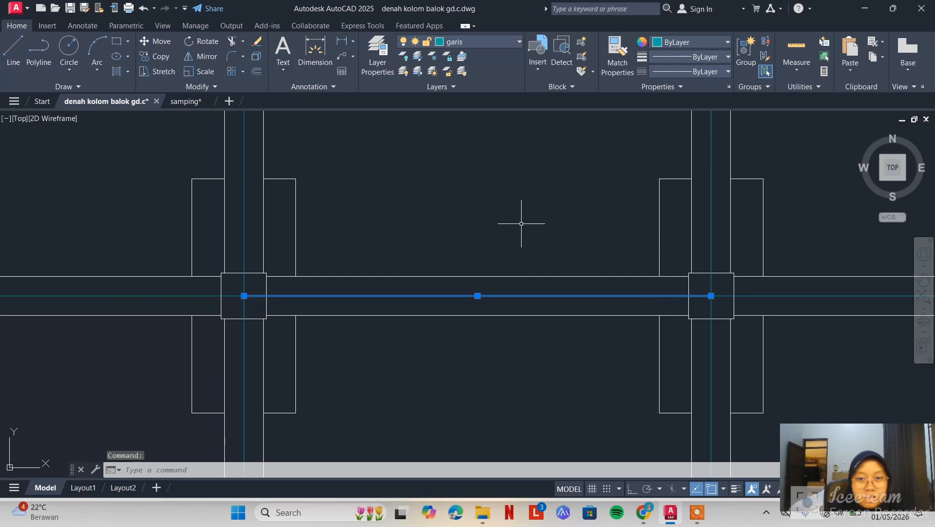
pyautogui.press('Escape')
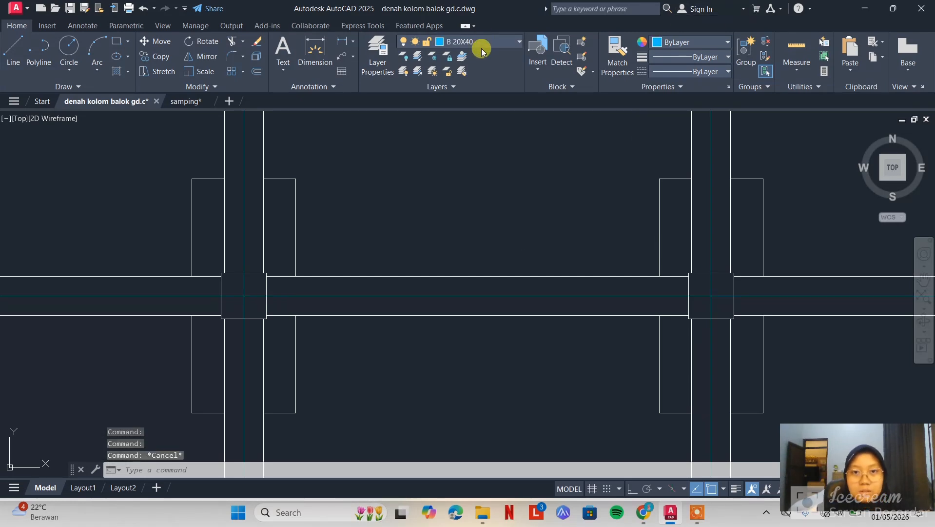
pyautogui.click(481, 48)
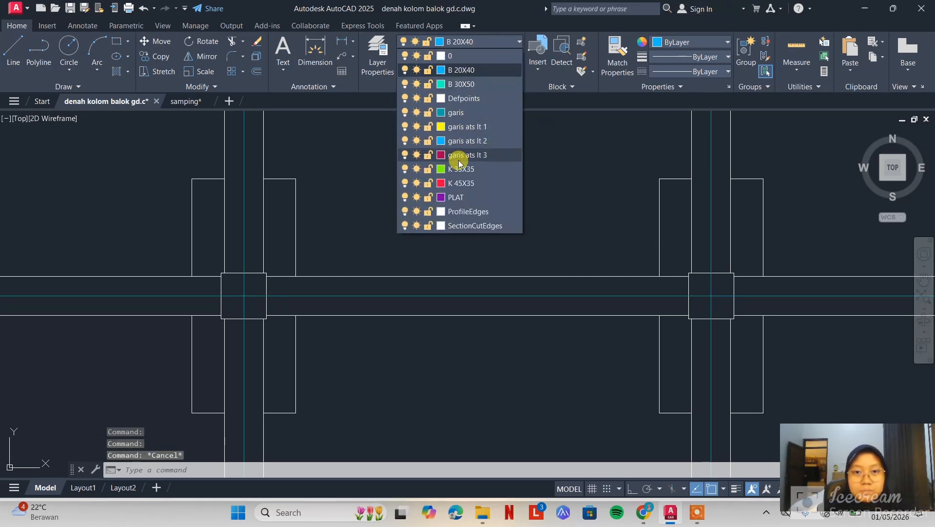
pyautogui.click(464, 115)
# Draw a 3.6-unit line along the beam between two adjacent column centres, and erase the duplicate line
pyautogui.write('lin')
pyautogui.press('Return')
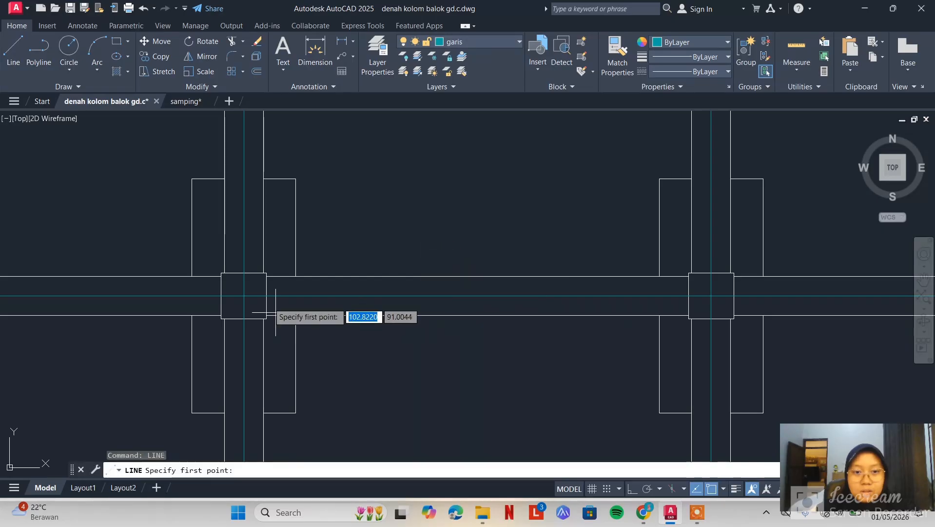
pyautogui.click(243, 295)
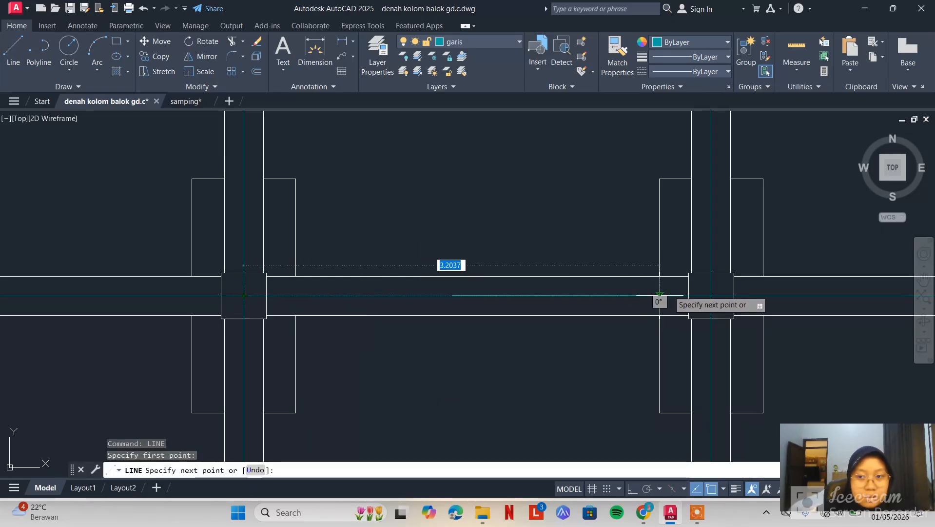
pyautogui.click(712, 295)
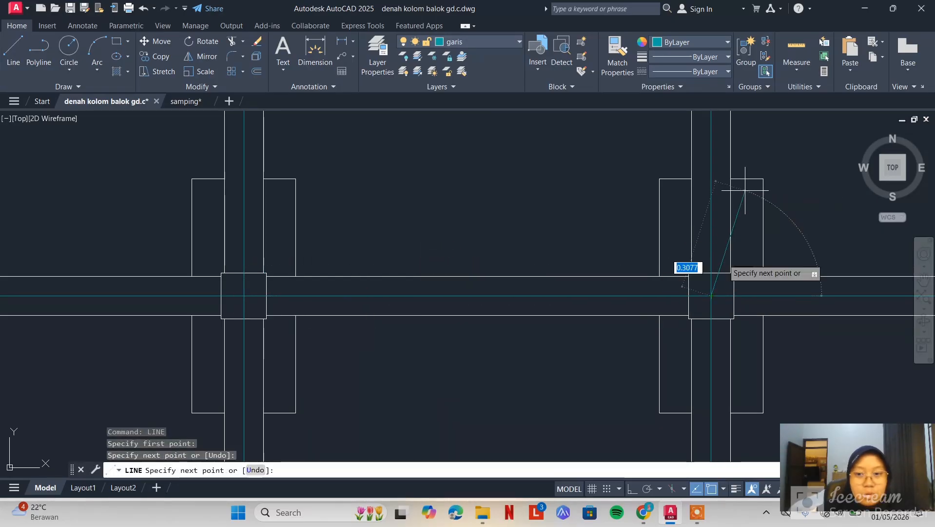
pyautogui.press('Escape')
pyautogui.click(598, 294)
pyautogui.press('Delete')
# Compare the traced lantai 1 plan with the neighbouring centreline and floor plans, and inspect its column joints closely
pyautogui.scroll(-6, 602, 295)
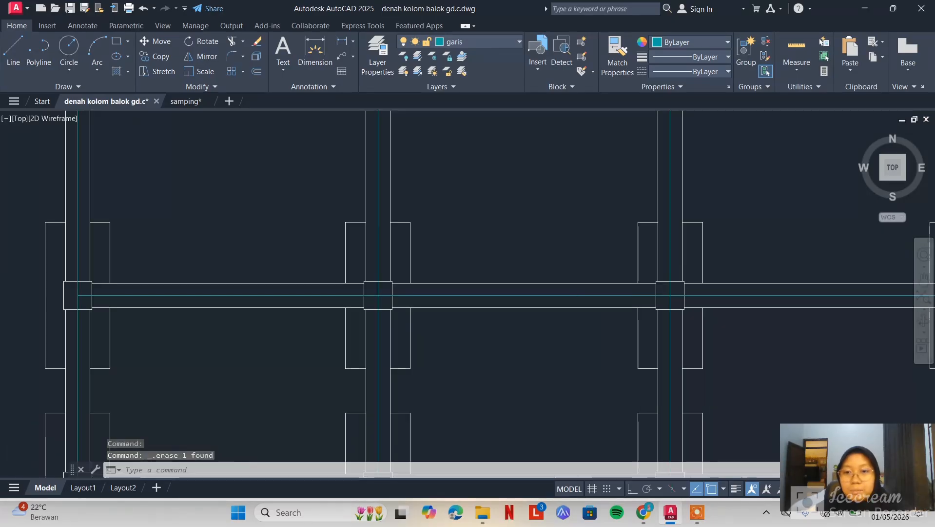
pyautogui.moveTo(518, 299); pyautogui.dragTo(442, 229, button='middle')
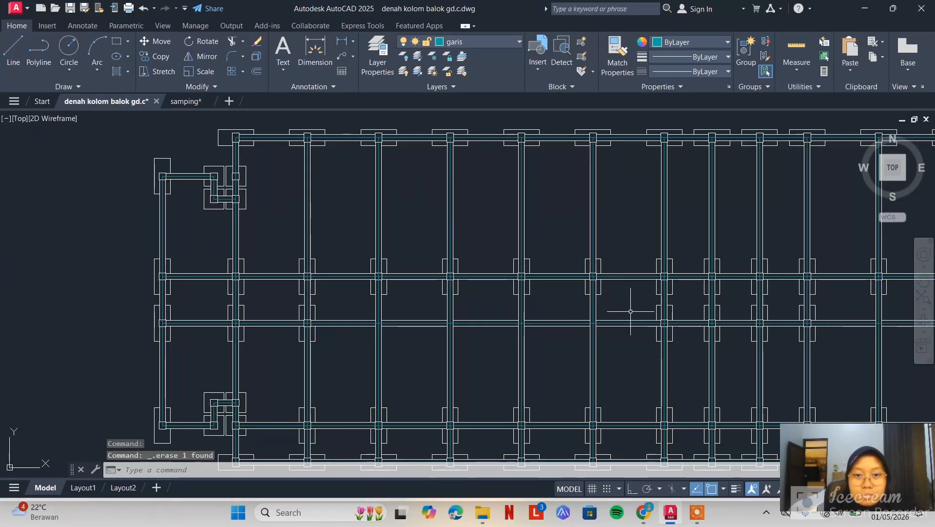
pyautogui.scroll(-2, 722, 326)
pyautogui.moveTo(747, 330); pyautogui.dragTo(327, 312, button='middle')
pyautogui.scroll(-2, 542, 321)
pyautogui.moveTo(702, 317); pyautogui.dragTo(305, 306, button='middle')
pyautogui.scroll(-4, 595, 293)
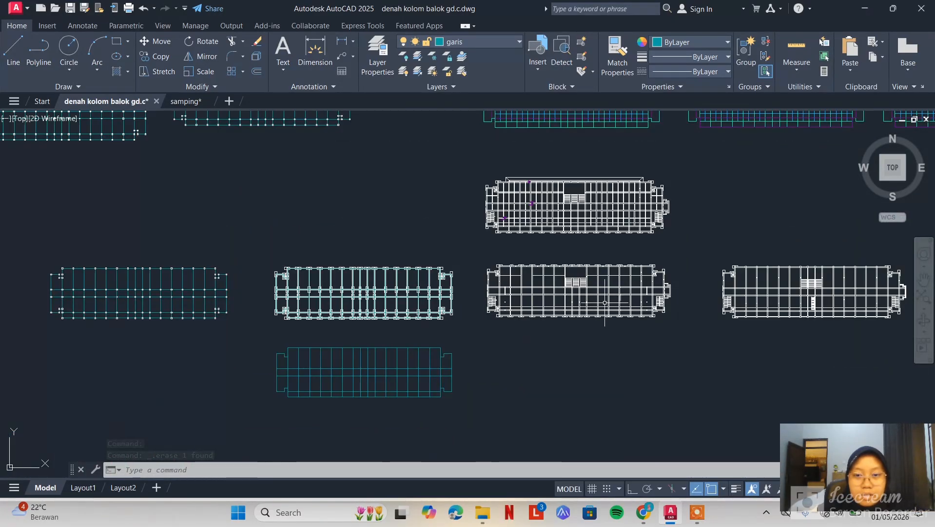
pyautogui.moveTo(825, 304); pyautogui.dragTo(632, 306, button='middle')
pyautogui.moveTo(341, 240); pyautogui.dragTo(470, 242, button='middle')
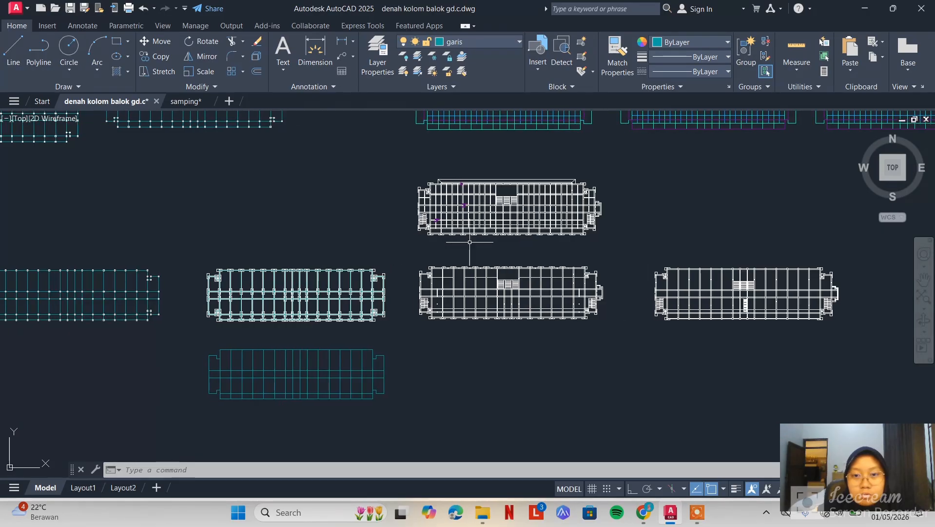
pyautogui.moveTo(304, 298); pyautogui.dragTo(328, 330, button='middle')
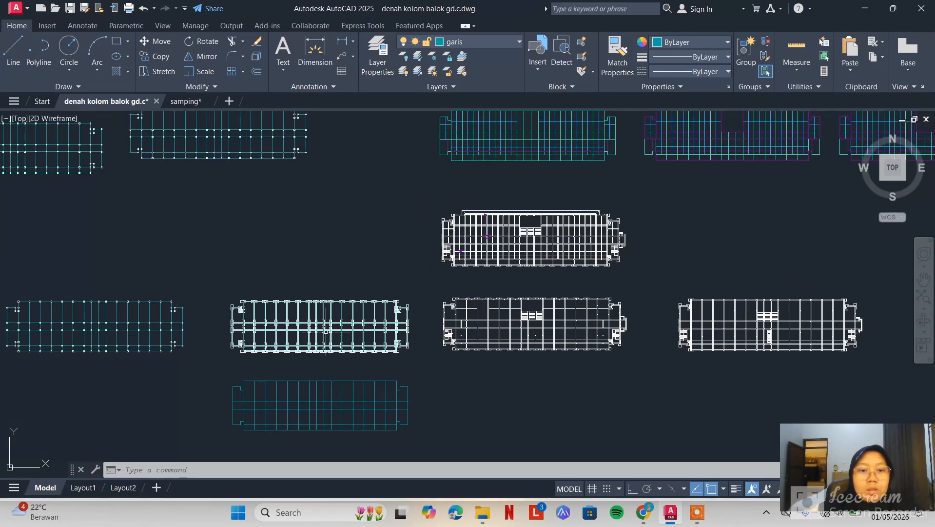
pyautogui.scroll(8, 328, 330)
pyautogui.scroll(6, 434, 259)
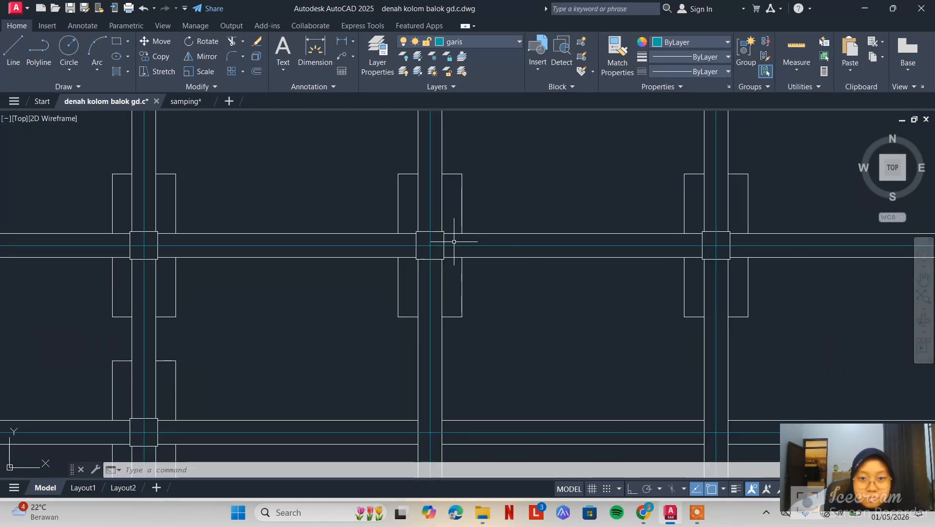
pyautogui.click(481, 167)
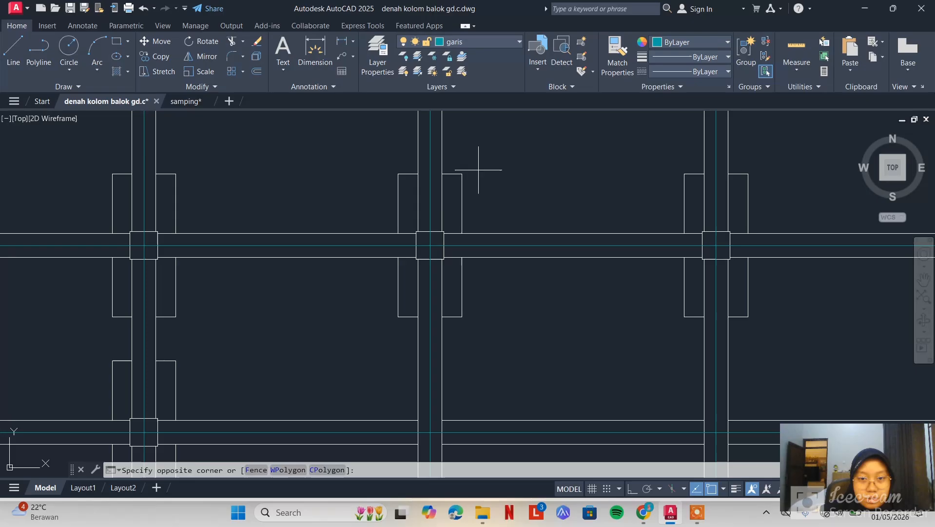
pyautogui.click(437, 234)
pyautogui.press('Escape')
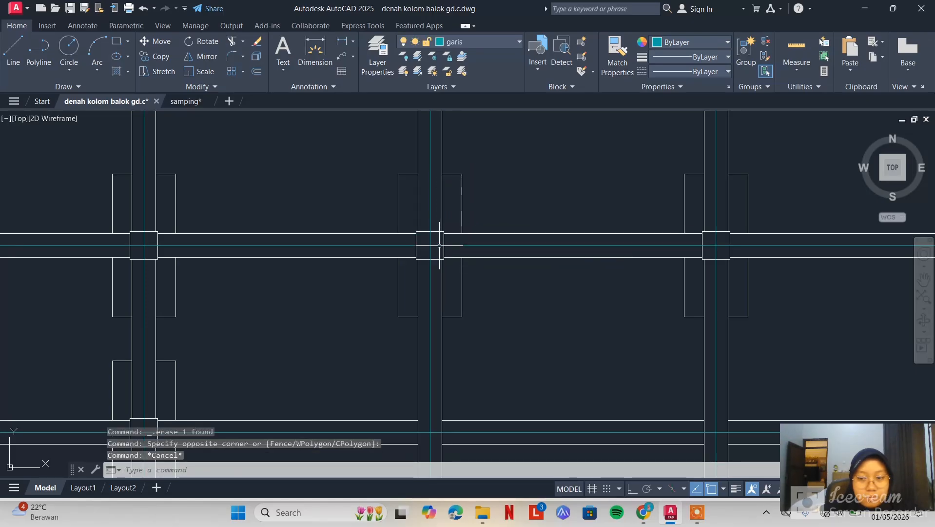
pyautogui.scroll(-8, 439, 246)
pyautogui.scroll(10, 526, 202)
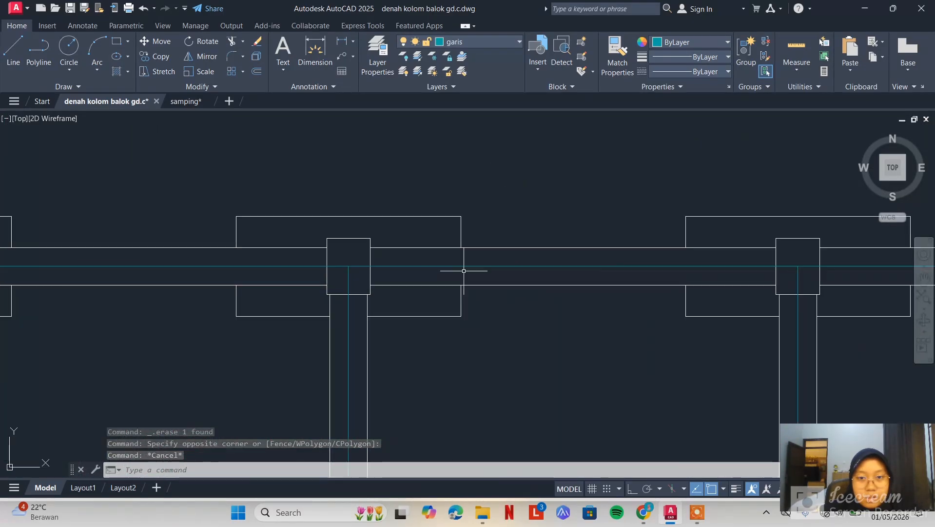
# Erase the column and footing outlines around one joint on the plan's upper beam row, and undo the erasure
pyautogui.scroll(2, 463, 271)
pyautogui.click(500, 152)
pyautogui.click(119, 247)
pyautogui.scroll(-4, 333, 240)
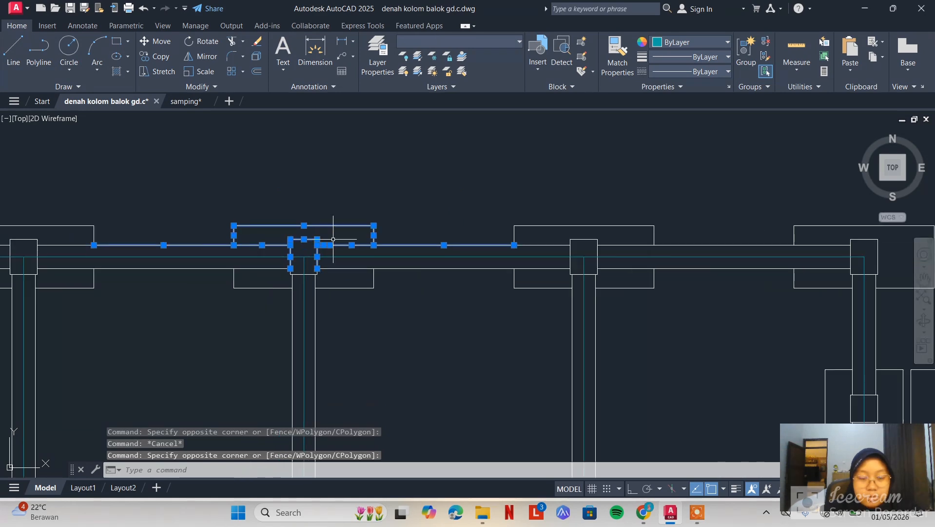
pyautogui.scroll(-5, 333, 240)
pyautogui.press('Delete')
pyautogui.scroll(5, 369, 239)
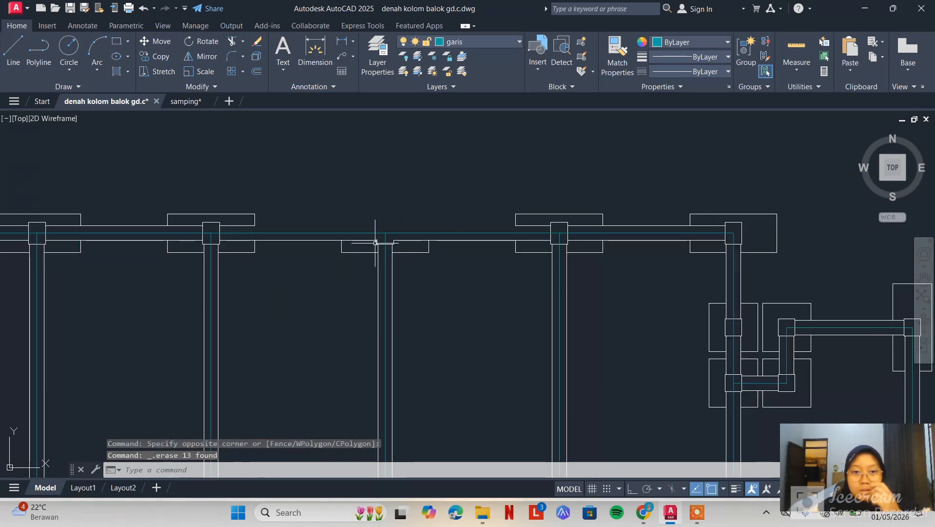
pyautogui.hotkey('ctrl', 'z')
pyautogui.hotkey('ctrl', 'z')
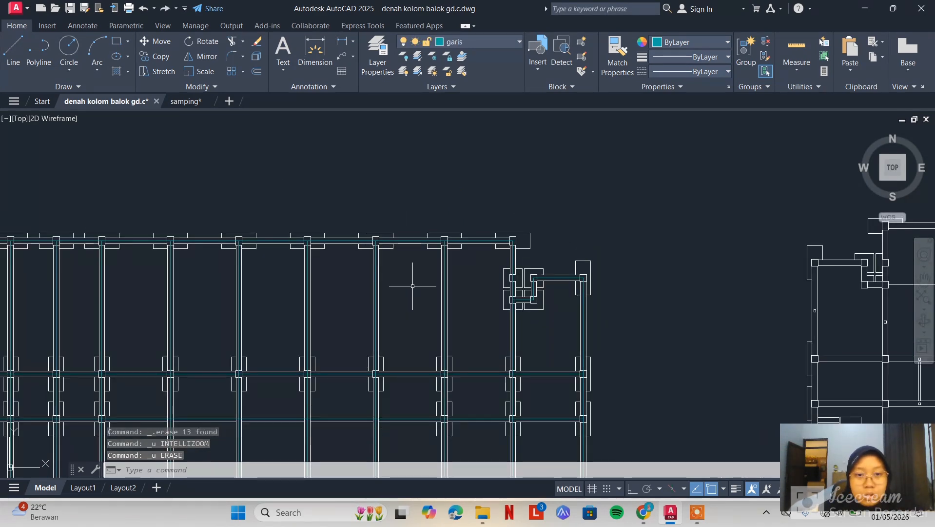
# Compare the traced floor plans laid out side by side and examine the beam grid of the first one
pyautogui.scroll(4, 418, 261)
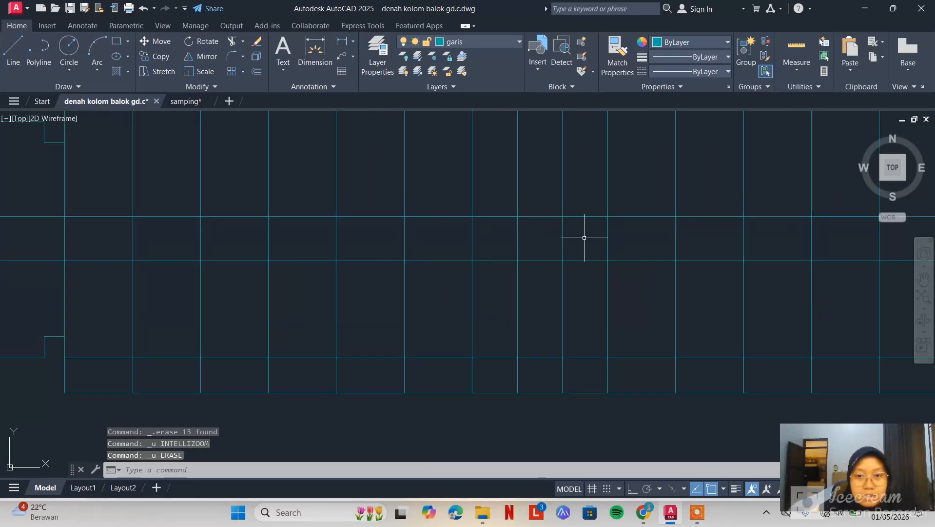
pyautogui.scroll(-8, 495, 313)
pyautogui.moveTo(605, 145); pyautogui.dragTo(507, 231, button='middle')
pyautogui.scroll(10, 507, 232)
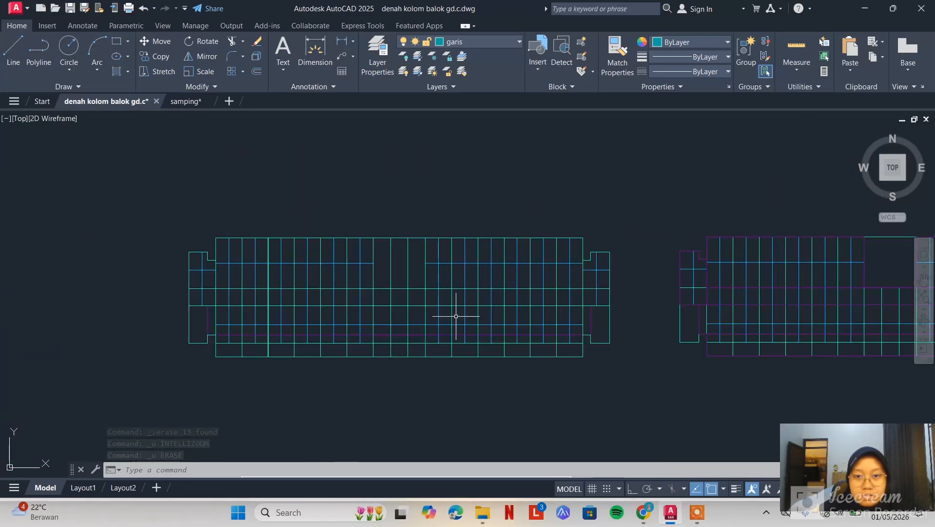
pyautogui.moveTo(486, 293); pyautogui.dragTo(637, 265, button='middle')
pyautogui.scroll(-8, 607, 292)
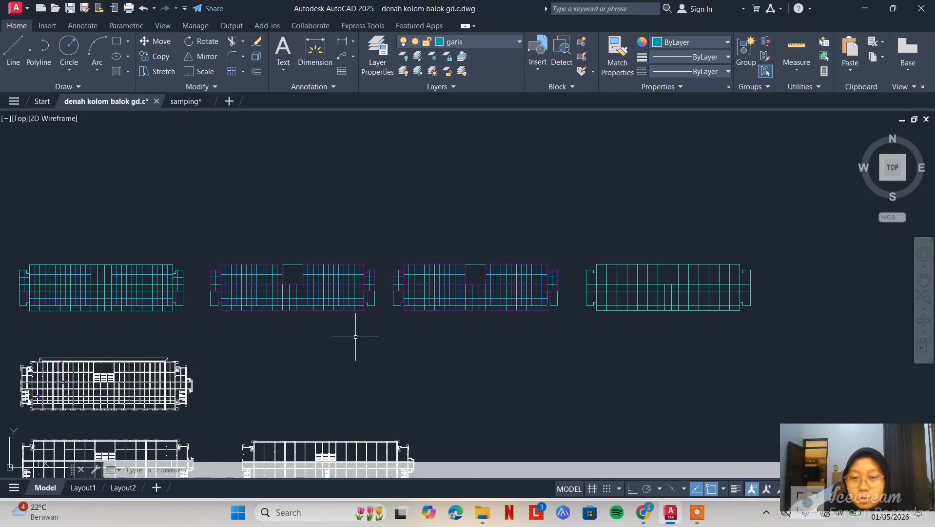
pyautogui.moveTo(66, 282); pyautogui.dragTo(432, 307, button='middle')
pyautogui.moveTo(446, 355); pyautogui.dragTo(464, 330, button='middle')
pyautogui.scroll(6, 490, 304)
pyautogui.moveTo(681, 301); pyautogui.dragTo(626, 332, button='middle')
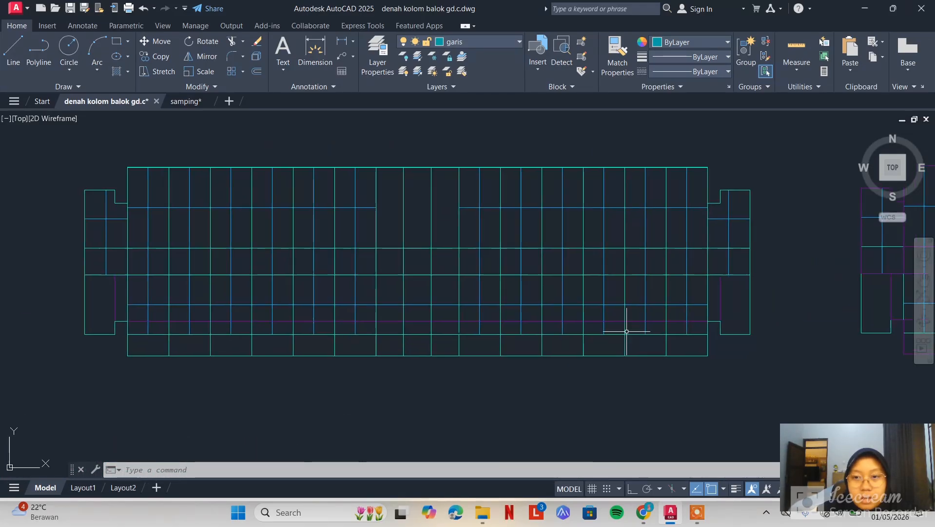
# Check which layers the intermediate beams and the long slab outline use in the first coloured floor plan
pyautogui.scroll(2, 688, 209)
pyautogui.click(691, 190)
pyautogui.click(673, 230)
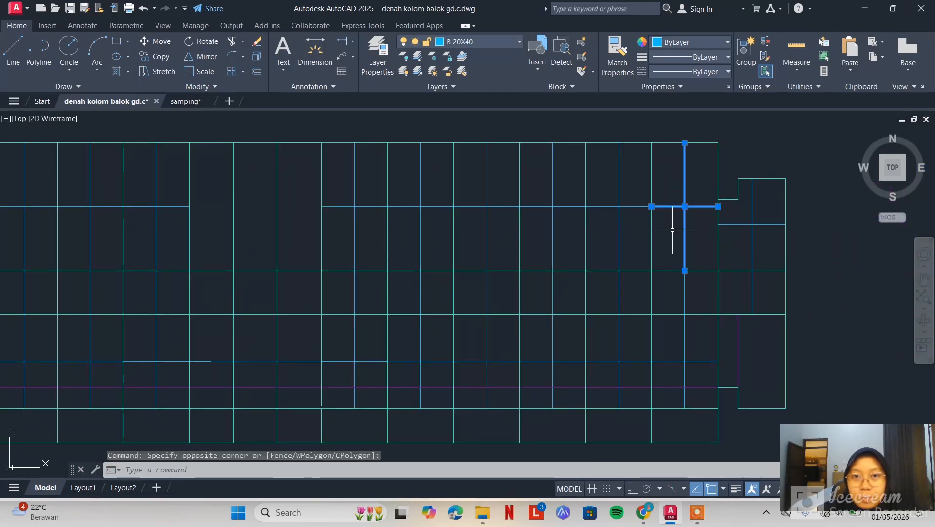
pyautogui.press('Escape')
pyautogui.click(762, 359)
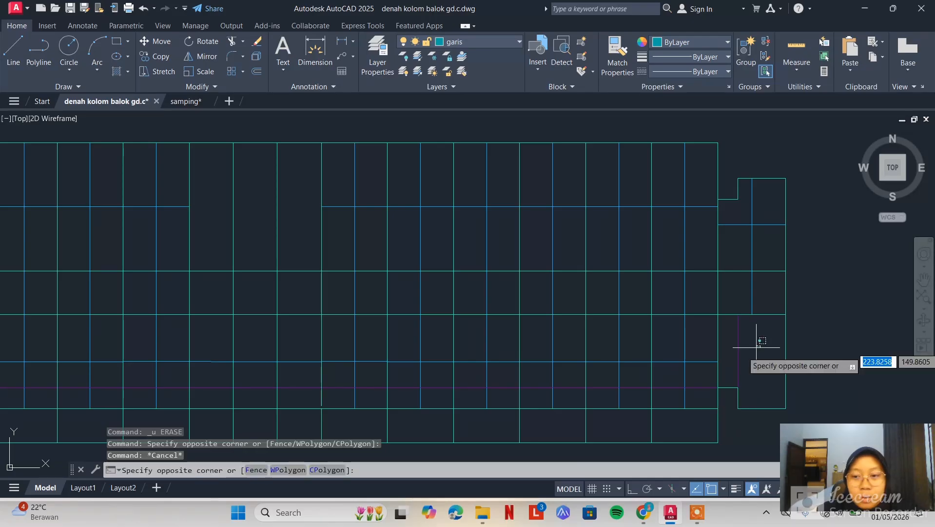
pyautogui.click(735, 370)
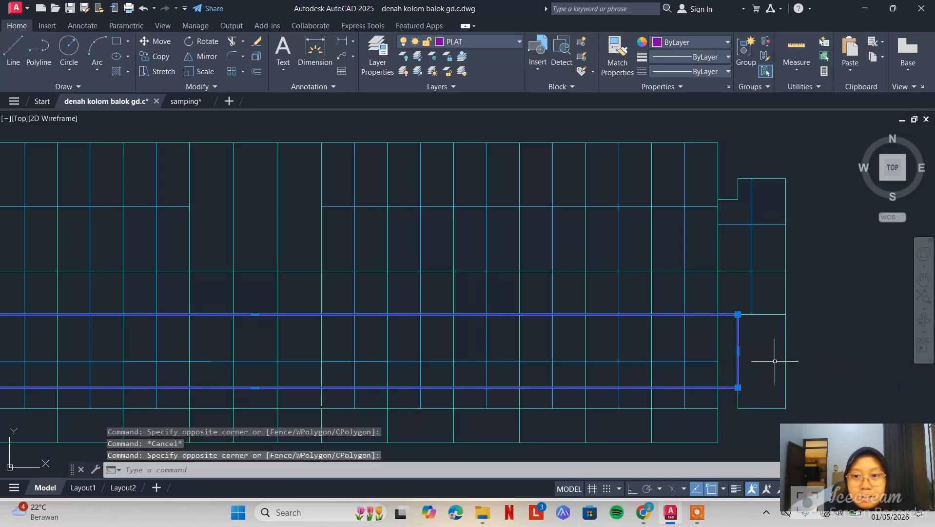
pyautogui.press('Escape')
# Examine the slab outlines around the side wing and upper corner of the neighbouring floor plan
pyautogui.scroll(-4, 775, 361)
pyautogui.moveTo(776, 349); pyautogui.dragTo(639, 311, button='middle')
pyautogui.click(659, 281)
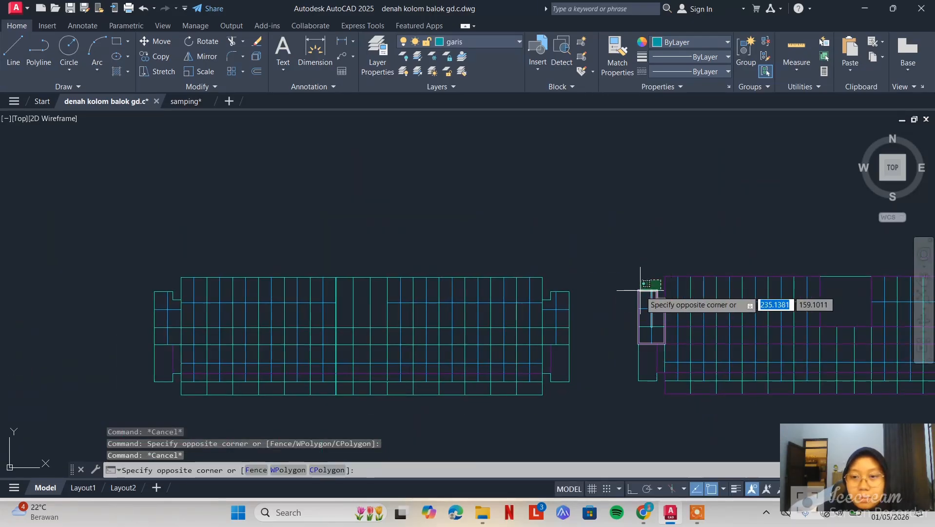
pyautogui.click(671, 268)
pyautogui.click(673, 265)
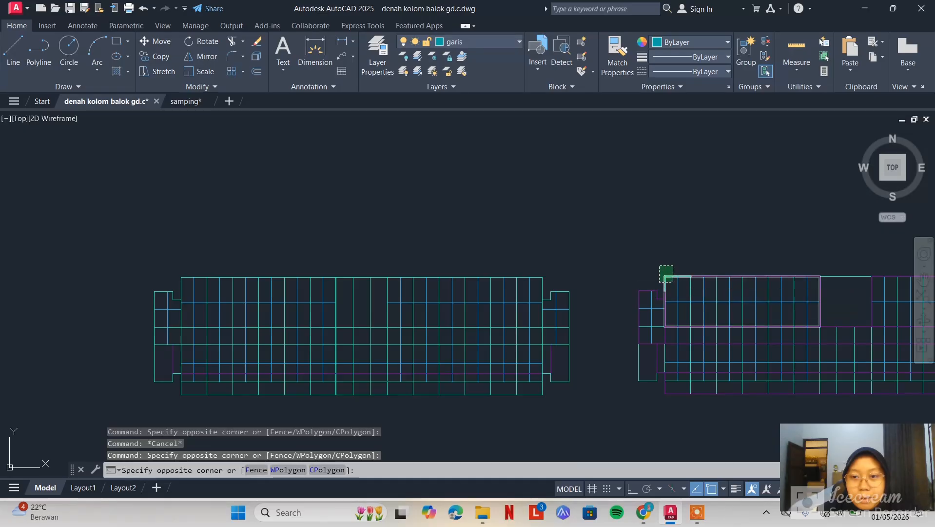
pyautogui.press('Escape')
# Orbit around the assembled 3D frame to examine its columns, beams and slab levels close up
pyautogui.scroll(-4, 581, 283)
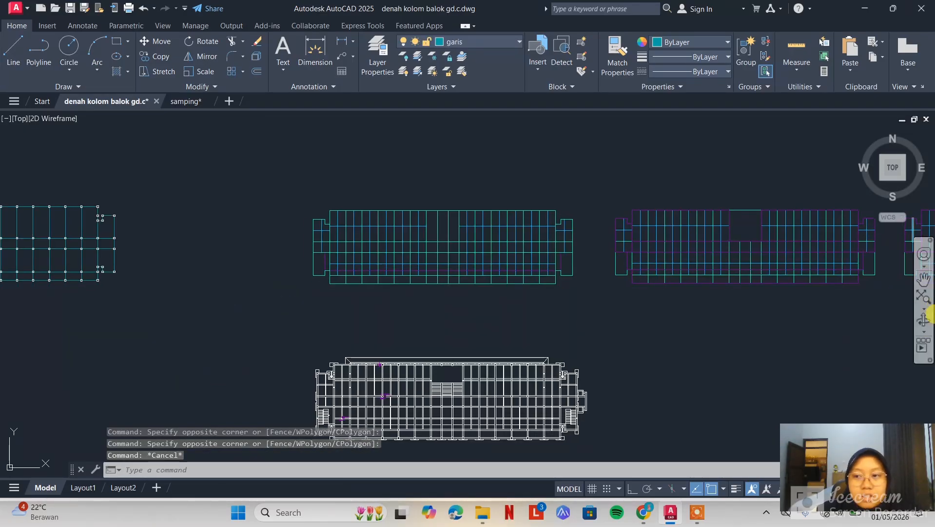
pyautogui.click(924, 322)
pyautogui.moveTo(808, 338); pyautogui.dragTo(743, 226)
pyautogui.scroll(10, 574, 297)
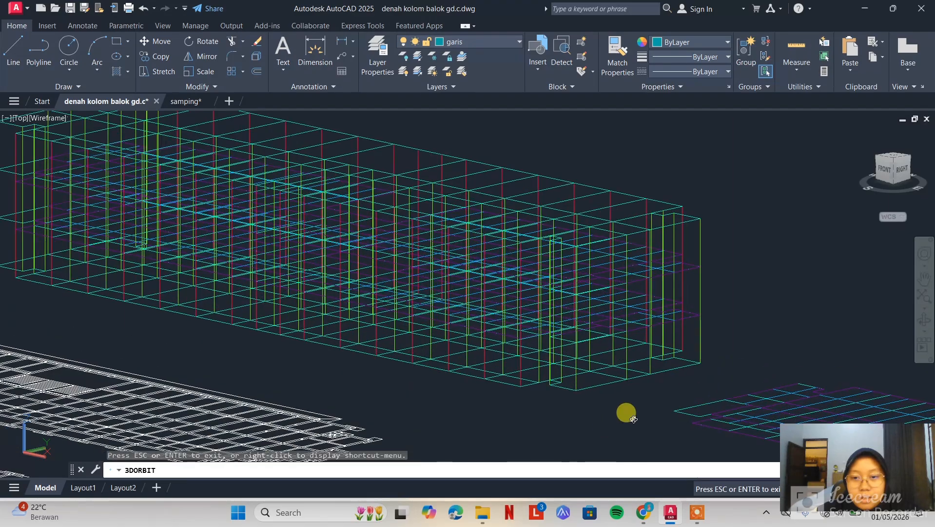
pyautogui.moveTo(562, 419); pyautogui.dragTo(587, 282)
pyautogui.scroll(5, 586, 282)
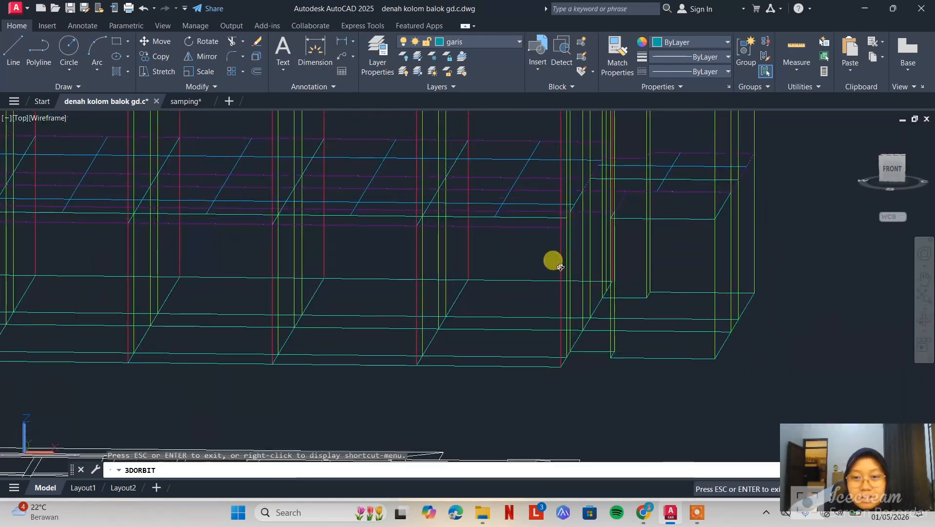
pyautogui.press('Escape')
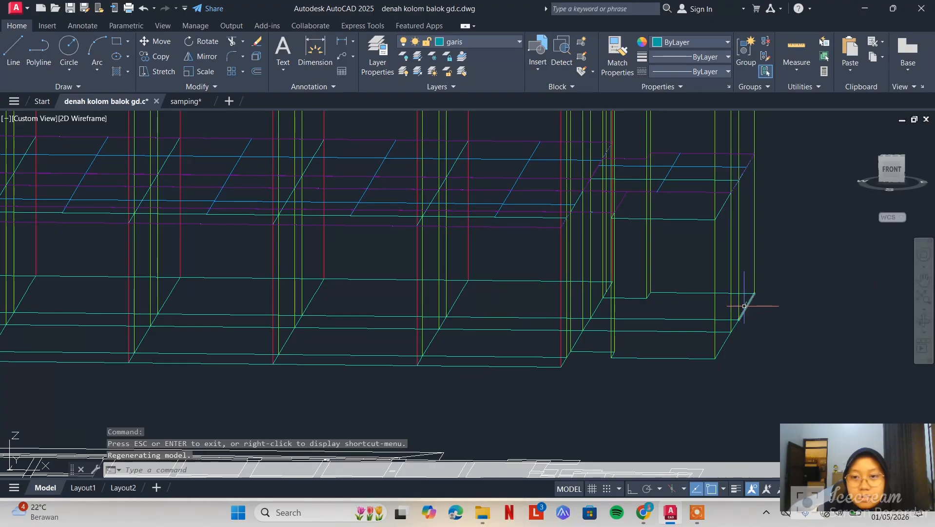
# Orbit the view over all the plans and frames, and return to the top view
pyautogui.scroll(-8, 744, 305)
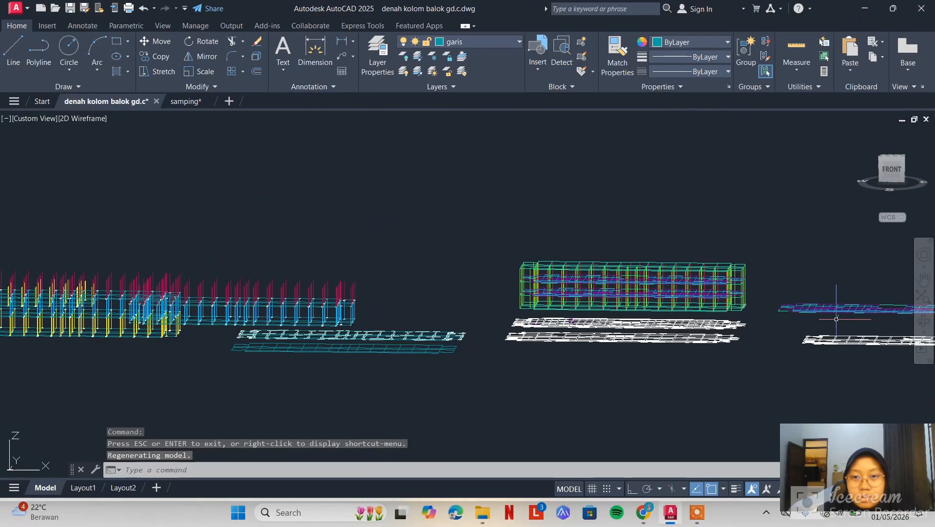
pyautogui.click(926, 325)
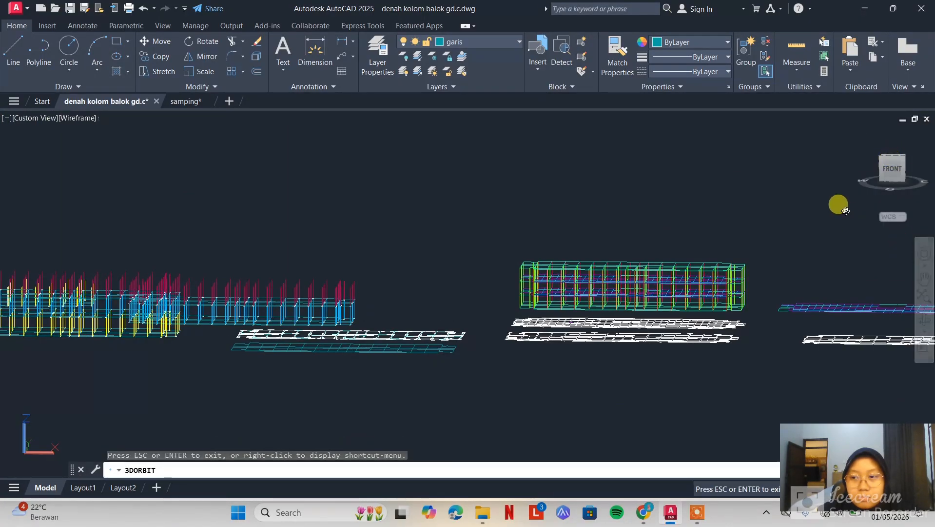
pyautogui.moveTo(846, 211); pyautogui.dragTo(835, 299)
pyautogui.press('Escape')
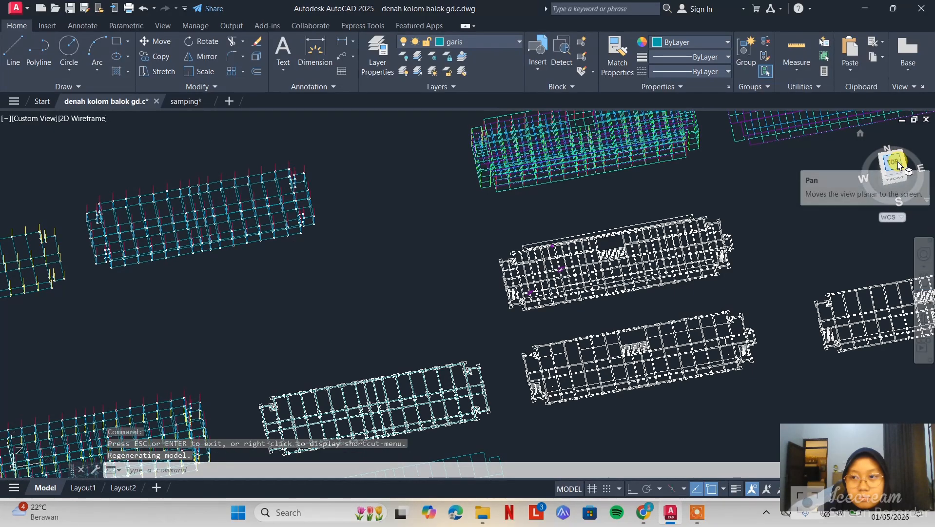
pyautogui.click(897, 164)
# Switch to the samping drawing and examine the complete building section
pyautogui.moveTo(192, 102)
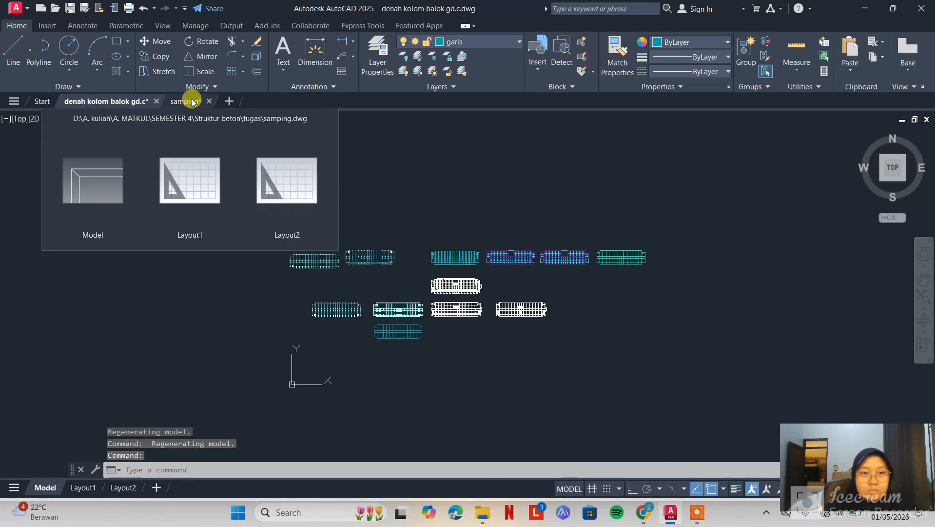
pyautogui.click(186, 101)
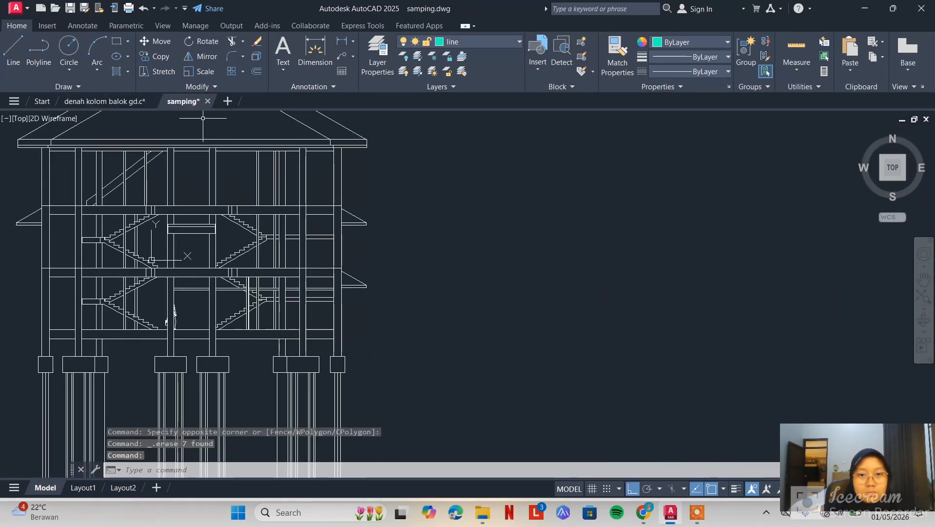
pyautogui.scroll(-3, 194, 215)
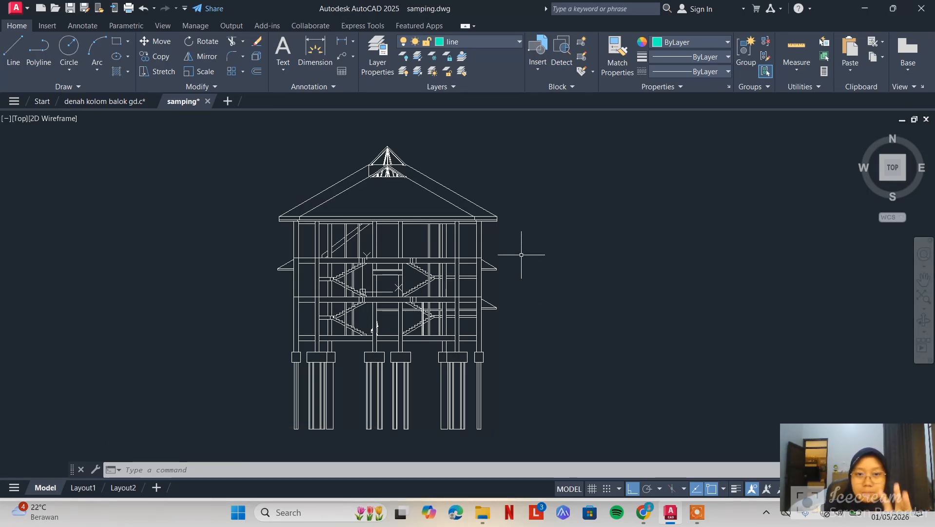
pyautogui.click(557, 140)
pyautogui.click(244, 440)
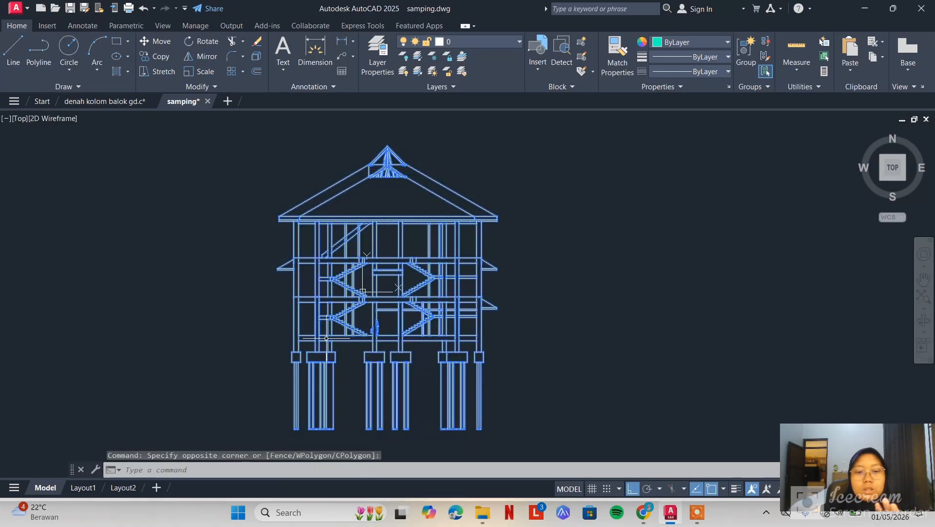
pyautogui.click(580, 167)
pyautogui.press('Escape')
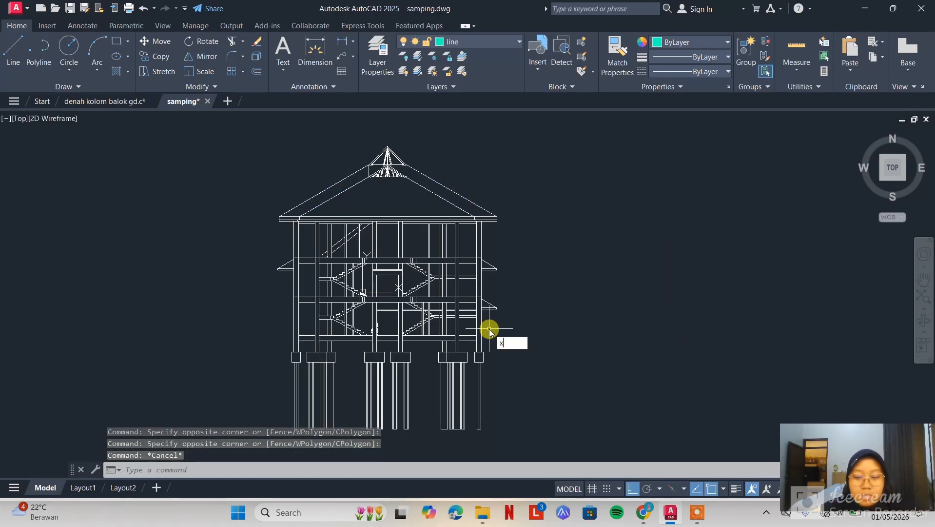
# Draw horizontal construction lines along the undersides of the section's two lowest floor beams
pyautogui.write('l')
pyautogui.press('Return')
pyautogui.write('h')
pyautogui.press('Return')
pyautogui.scroll(3, 513, 358)
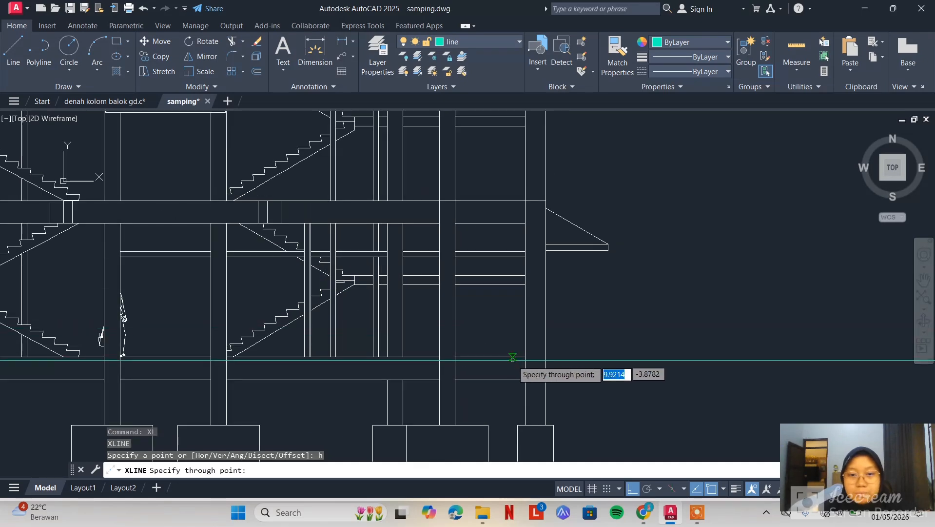
pyautogui.scroll(4, 512, 360)
pyautogui.click(545, 409)
pyautogui.scroll(-4, 596, 285)
pyautogui.moveTo(572, 204); pyautogui.dragTo(555, 268, button='middle')
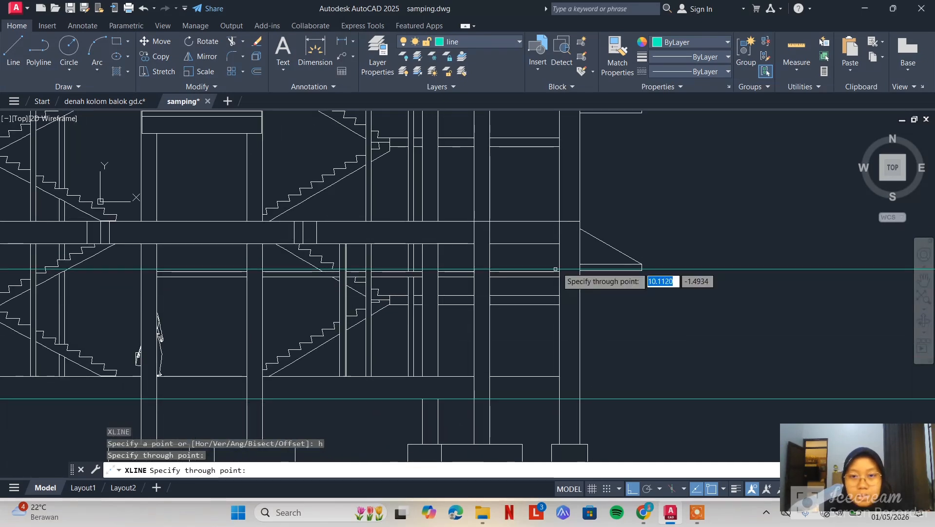
pyautogui.click(617, 242)
# Add horizontal construction lines along the underside of the uppermost floor beam and at the column tops under the roof
pyautogui.moveTo(586, 201); pyautogui.dragTo(583, 336, button='middle')
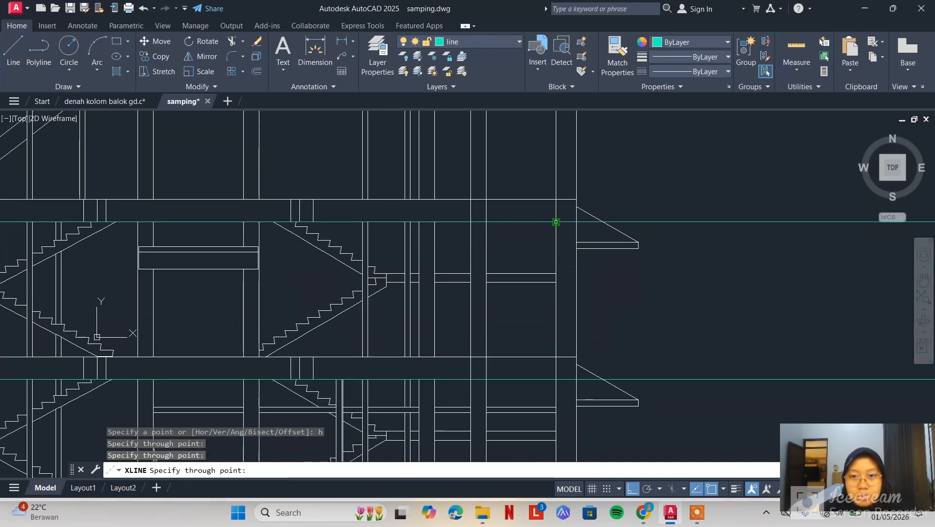
pyautogui.click(556, 222)
pyautogui.moveTo(587, 184); pyautogui.dragTo(593, 414, button='middle')
pyautogui.click(563, 292)
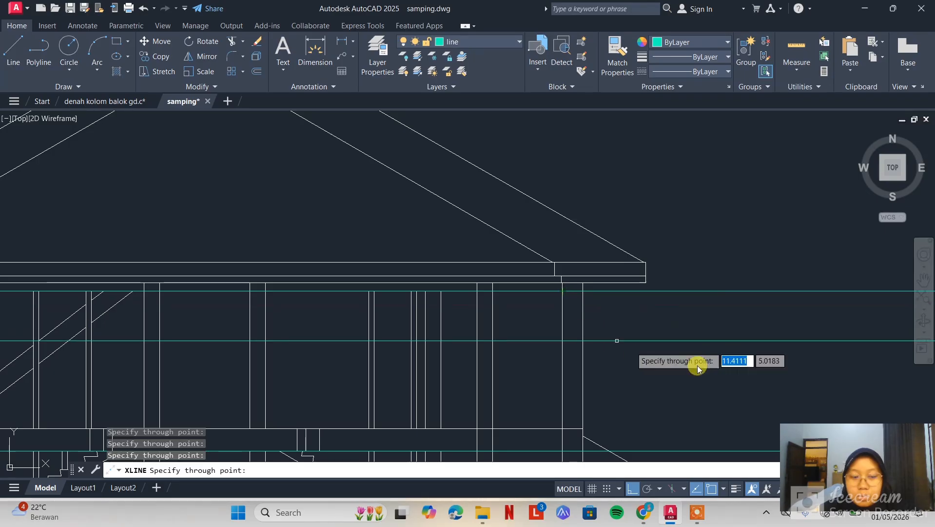
pyautogui.press('Escape')
# Place a vertical linear dimension between the two lowest construction lines beside the section
pyautogui.scroll(-5, 455, 244)
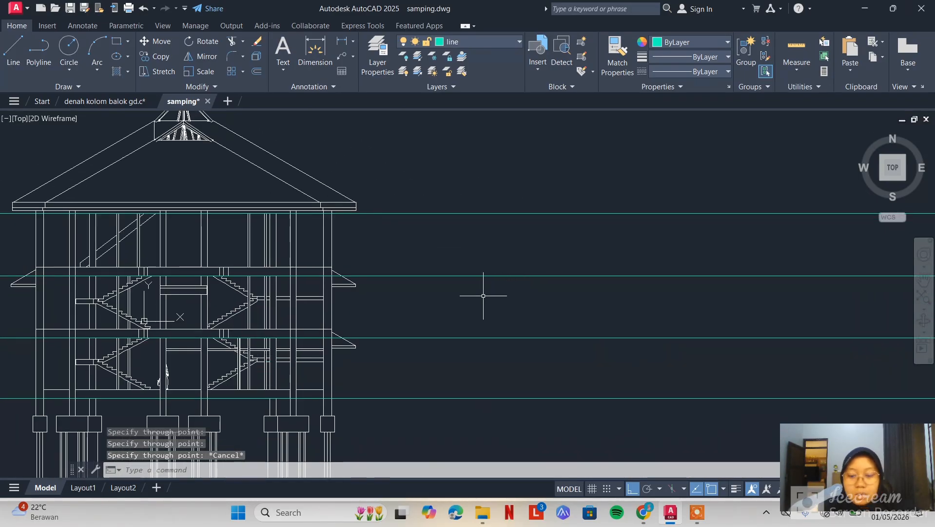
pyautogui.write('dli')
pyautogui.press('Return')
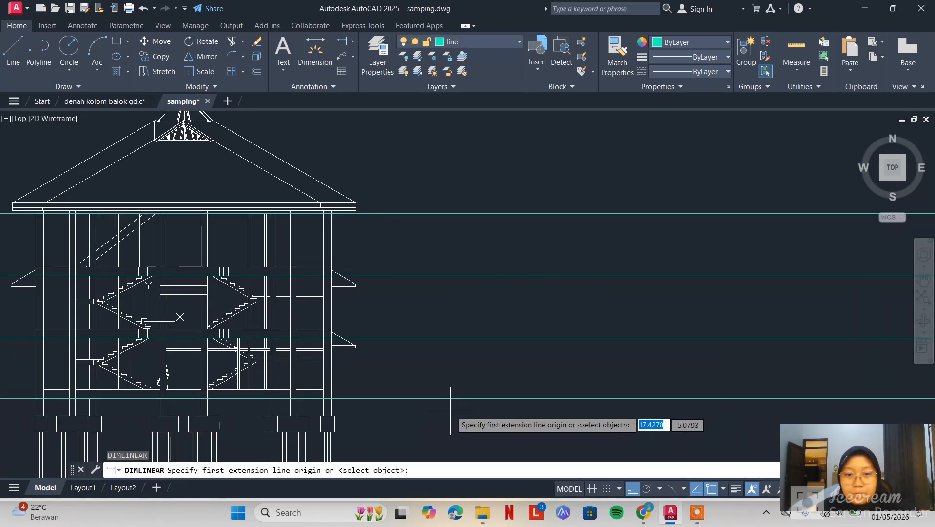
pyautogui.click(452, 398)
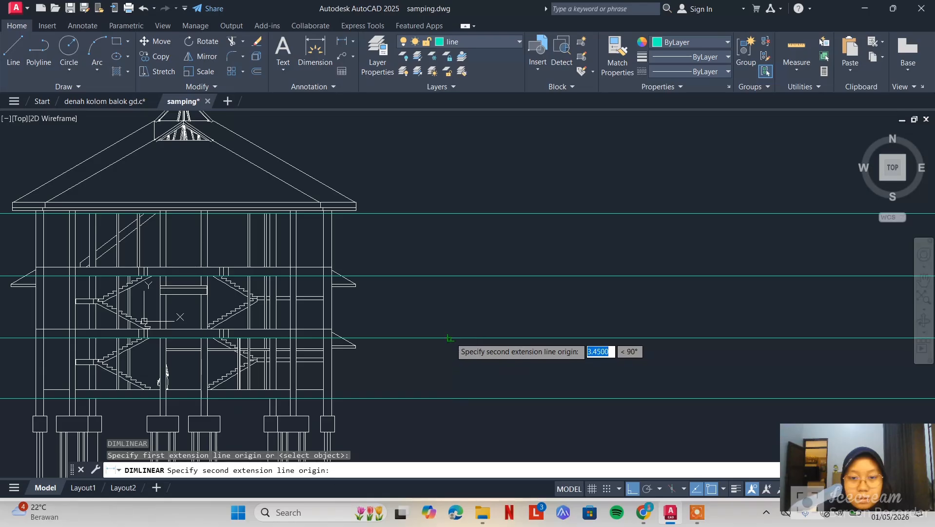
pyautogui.click(449, 338)
pyautogui.click(499, 359)
pyautogui.scroll(4, 511, 388)
pyautogui.scroll(-2, 502, 326)
pyautogui.moveTo(516, 302); pyautogui.dragTo(548, 343, button='middle')
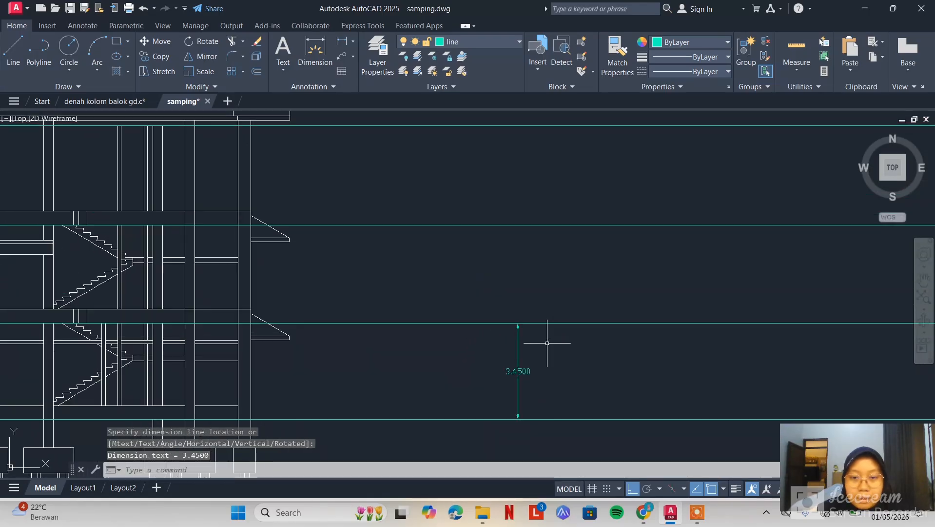
# Place vertical linear dimensions between the second and third and between the third and fourth construction lines beside the section
pyautogui.write('dim')
pyautogui.press('Return')
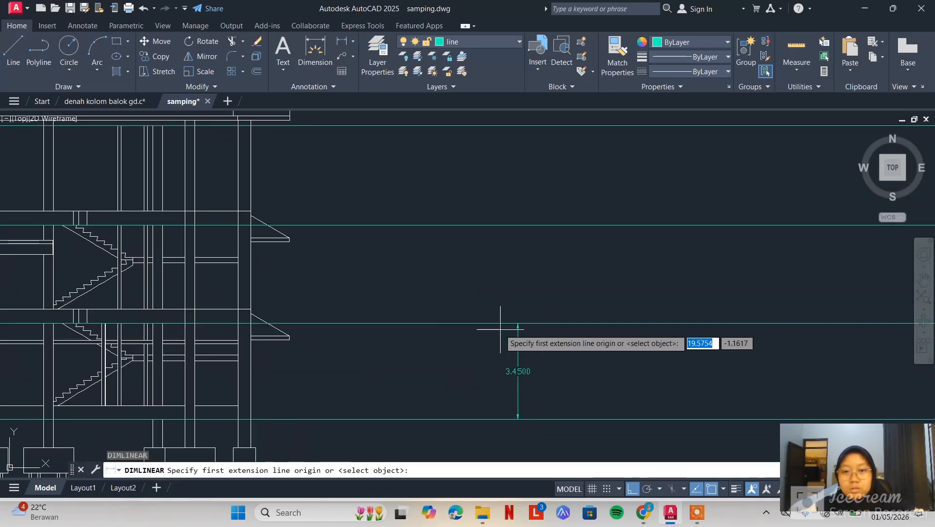
pyautogui.click(488, 323)
pyautogui.click(490, 226)
pyautogui.click(545, 266)
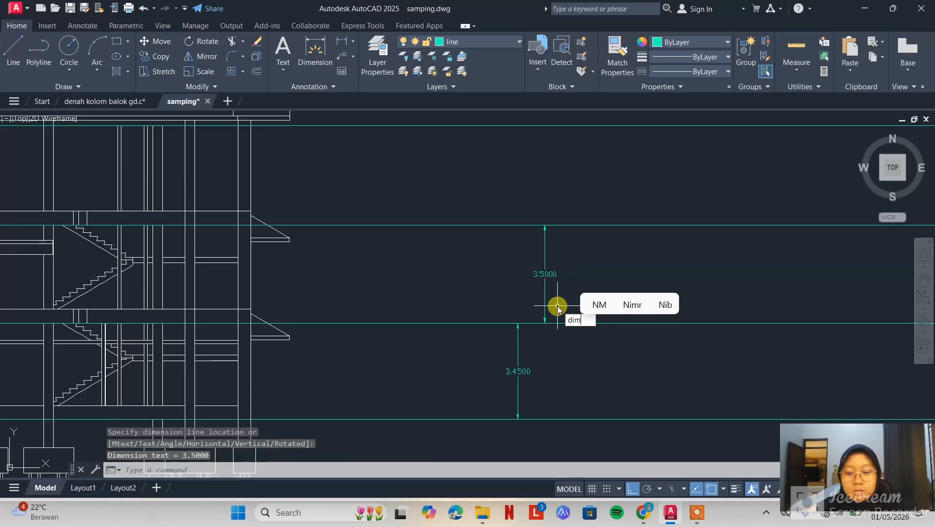
pyautogui.press('Return')
pyautogui.click(515, 225)
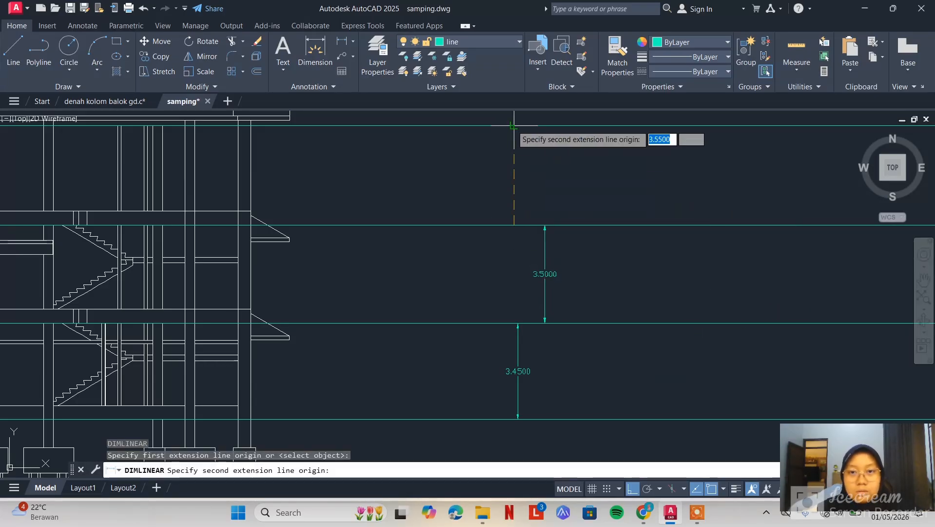
pyautogui.click(513, 126)
pyautogui.click(585, 193)
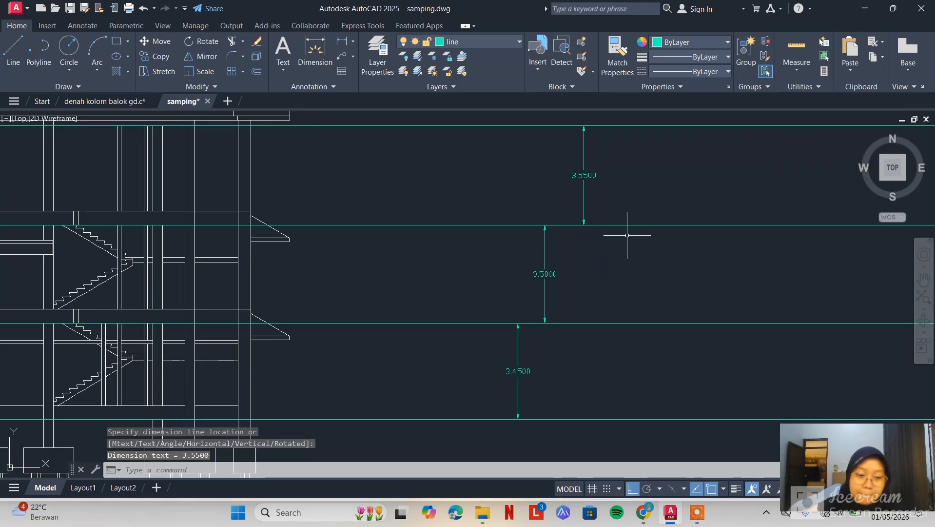
# Switch to the denah kolom balok drawing and examine the assembled 3D frame of columns, beams and slabs from an angled view
pyautogui.click(105, 101)
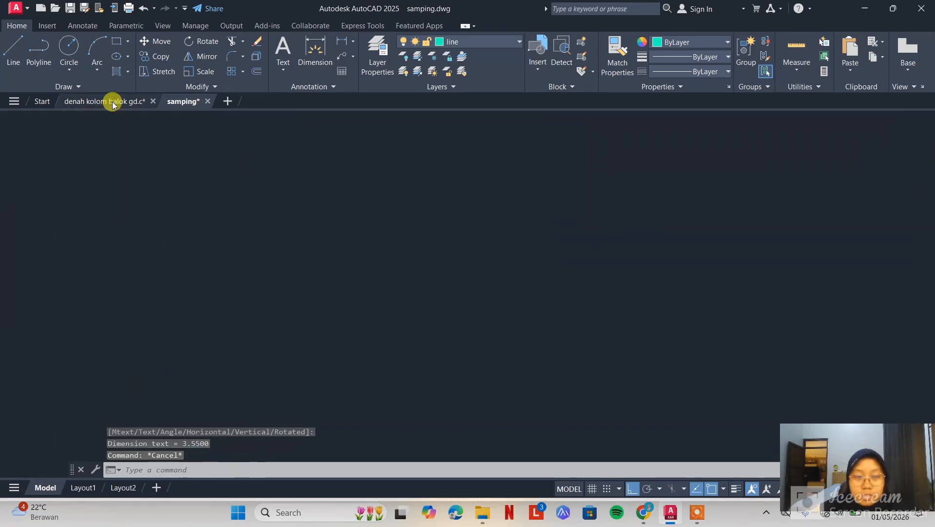
pyautogui.scroll(5, 492, 258)
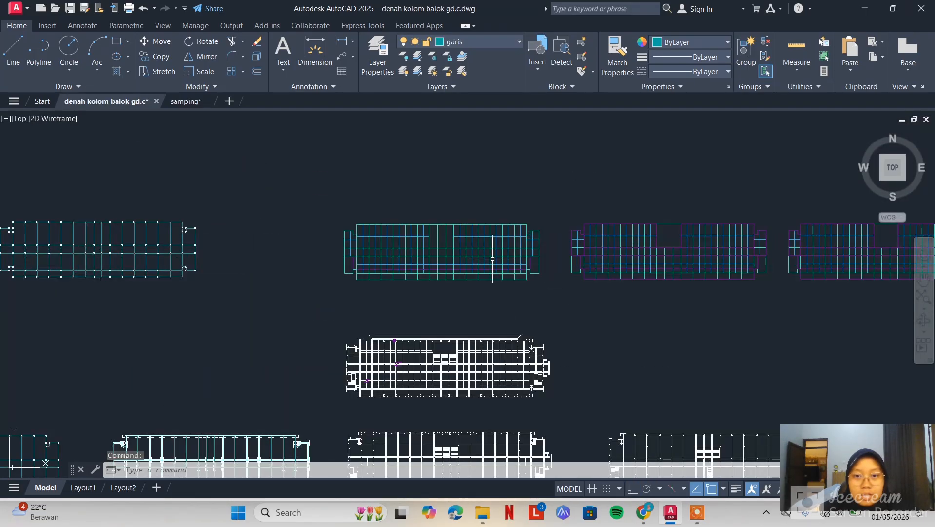
pyautogui.click(920, 336)
pyautogui.moveTo(711, 330); pyautogui.dragTo(642, 245)
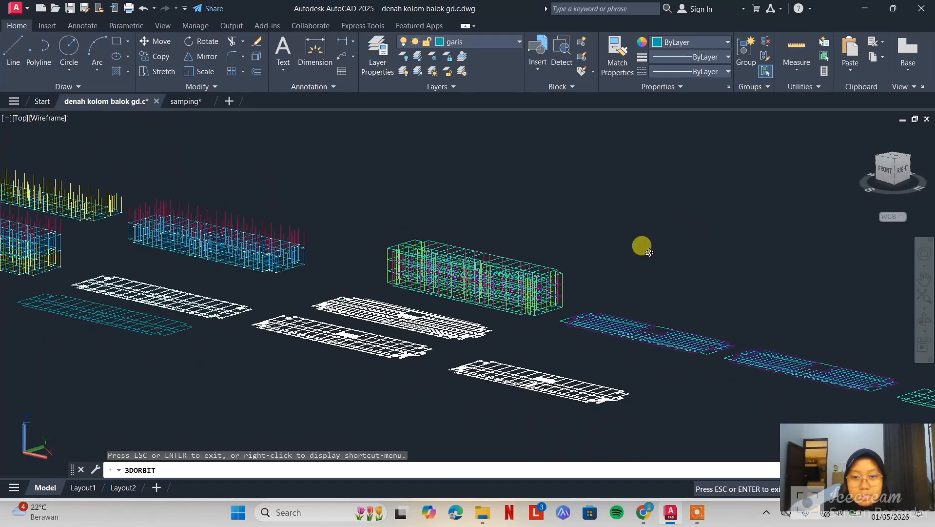
pyautogui.scroll(5, 526, 302)
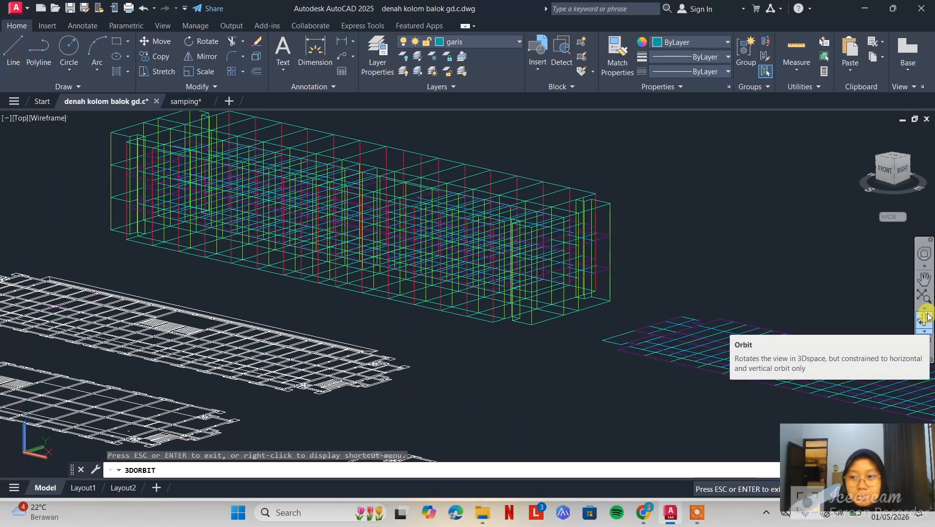
pyautogui.moveTo(539, 356); pyautogui.dragTo(597, 291)
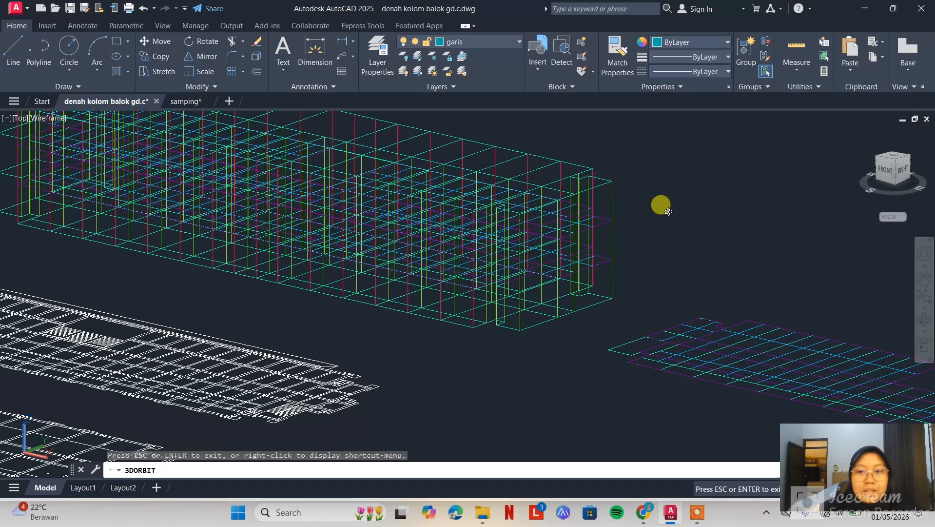
pyautogui.moveTo(668, 211)
pyautogui.mouseDown()
pyautogui.moveTo(669, 203)
pyautogui.moveTo(612, 247)
pyautogui.moveTo(713, 205)
pyautogui.moveTo(654, 194)
pyautogui.moveTo(687, 209)
pyautogui.moveTo(672, 192)
pyautogui.moveTo(684, 201)
pyautogui.mouseUp()
pyautogui.press('Escape')
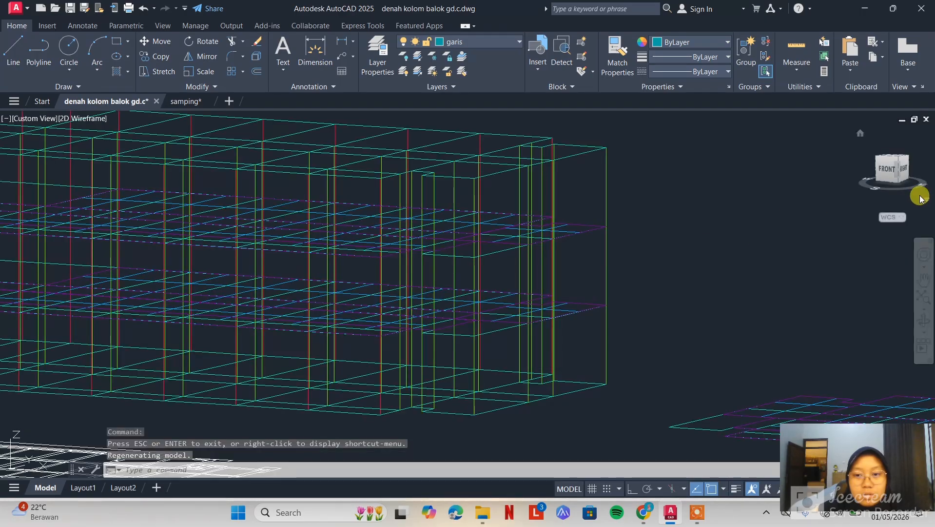
pyautogui.click(609, 361)
pyautogui.press('Escape')
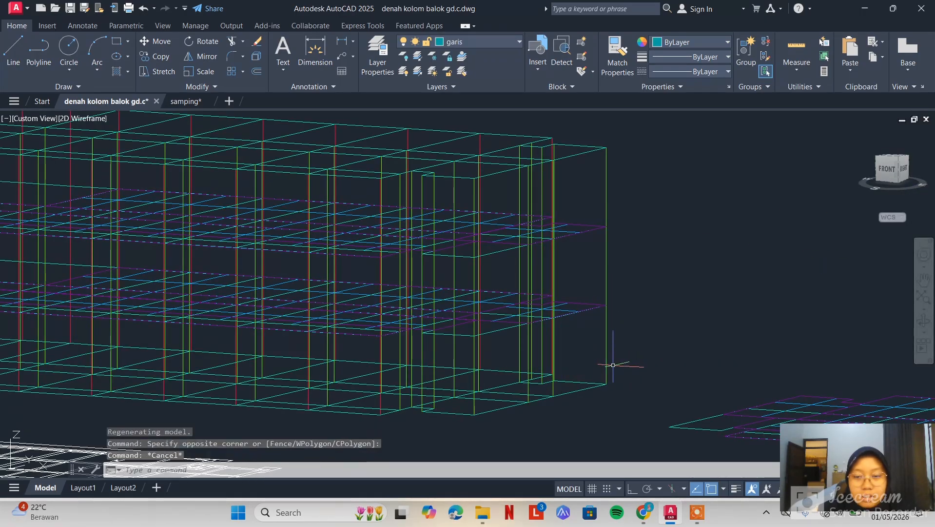
pyautogui.write('line')
pyautogui.press('Return')
pyautogui.scroll(5, 605, 375)
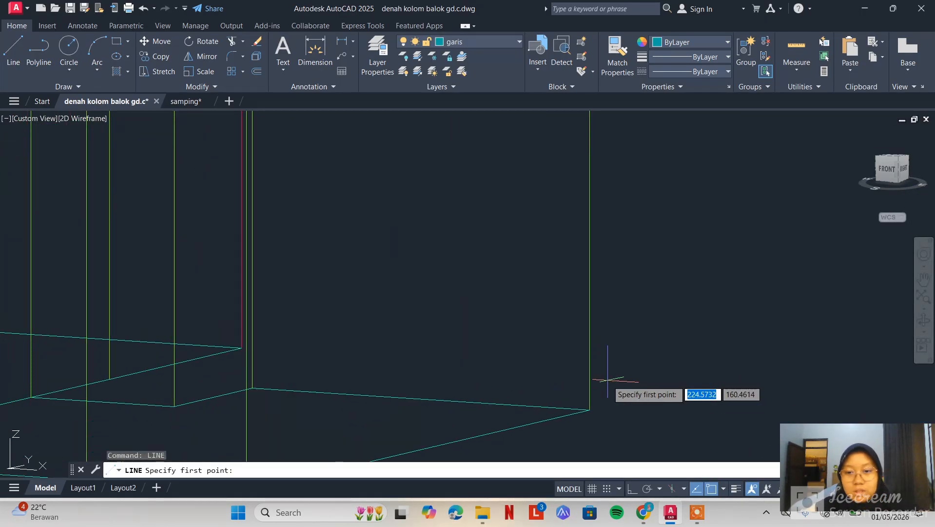
pyautogui.scroll(-4, 593, 393)
pyautogui.press('Escape')
pyautogui.click(647, 231)
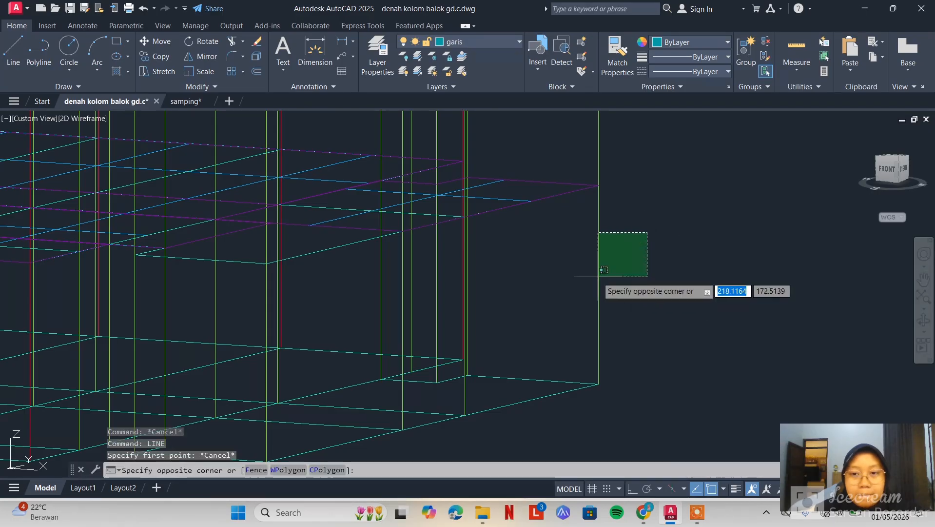
pyautogui.press('Escape')
# Make K 35X35 the current layer and, with Ortho on, try a vertical line up from the frame's outer base corner
pyautogui.click(518, 43)
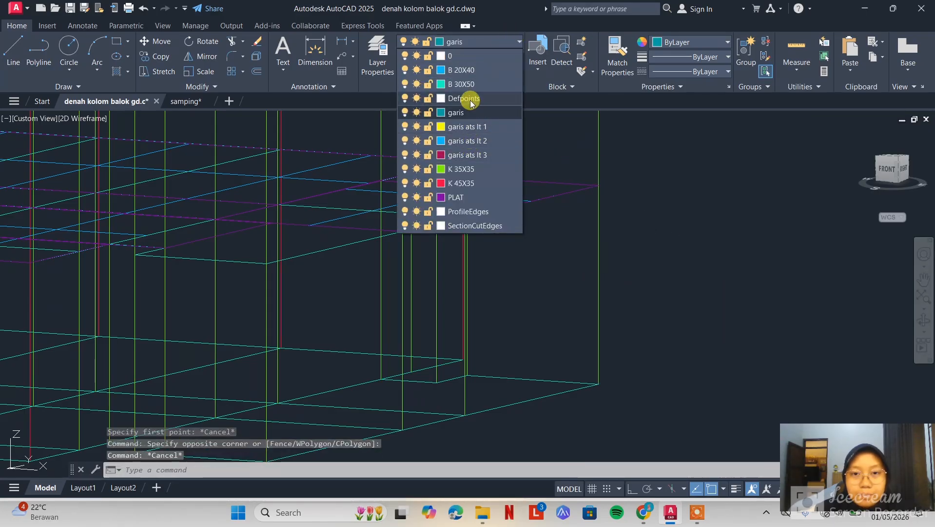
pyautogui.click(461, 169)
pyautogui.write('li')
pyautogui.press('Return')
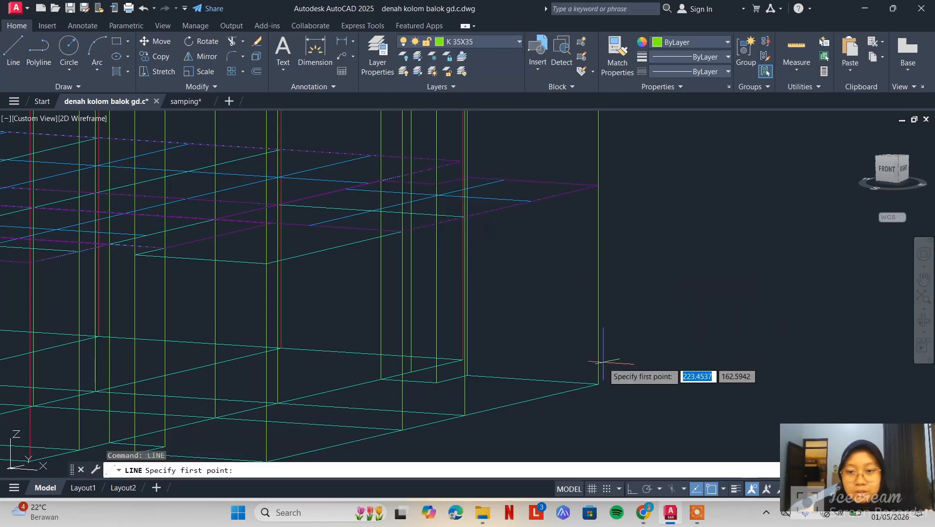
pyautogui.scroll(4, 599, 381)
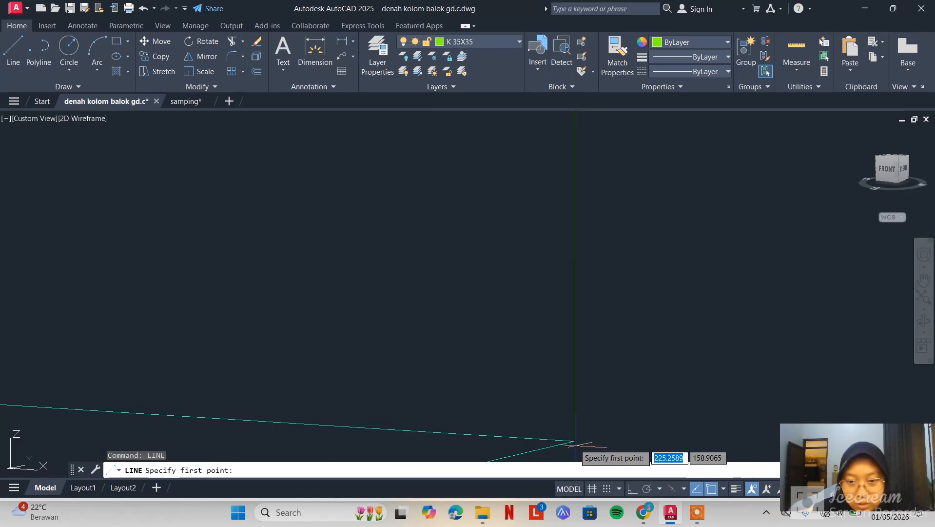
pyautogui.click(574, 440)
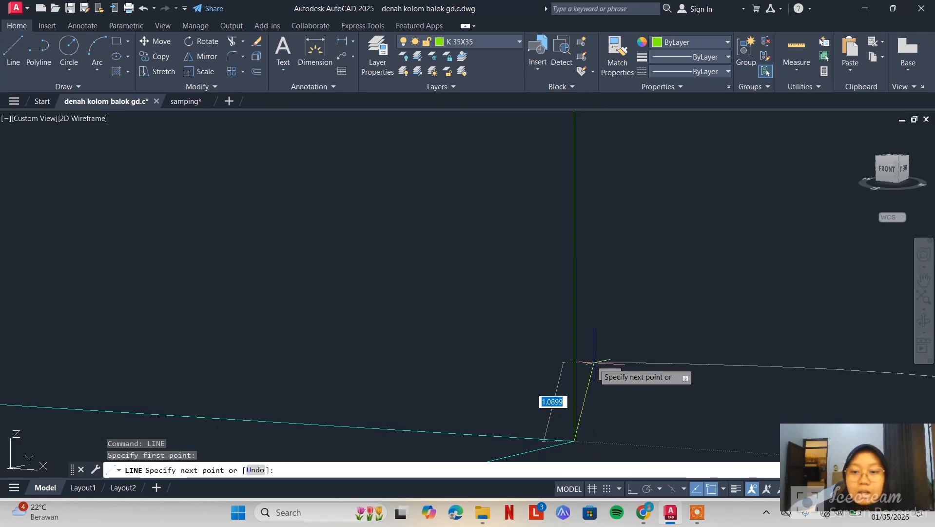
pyautogui.scroll(-3, 588, 352)
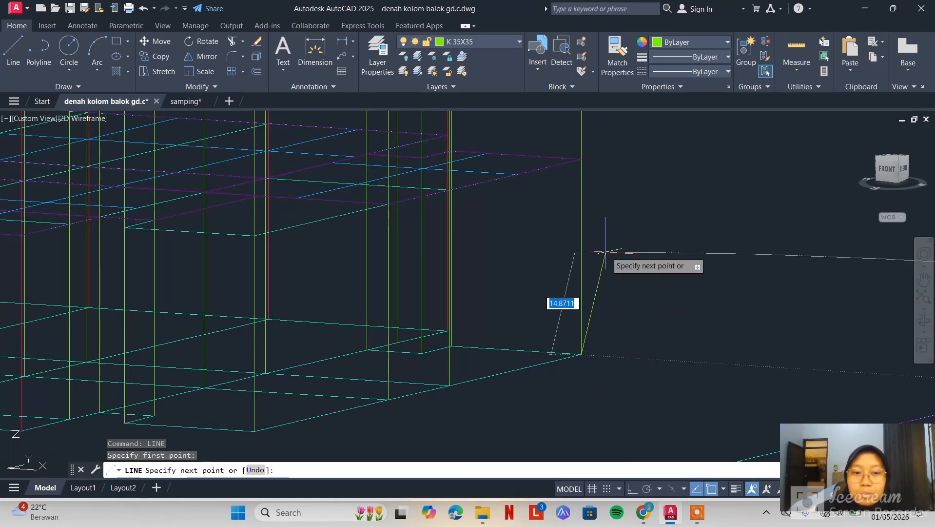
pyautogui.moveTo(606, 252); pyautogui.dragTo(594, 265, button='middle')
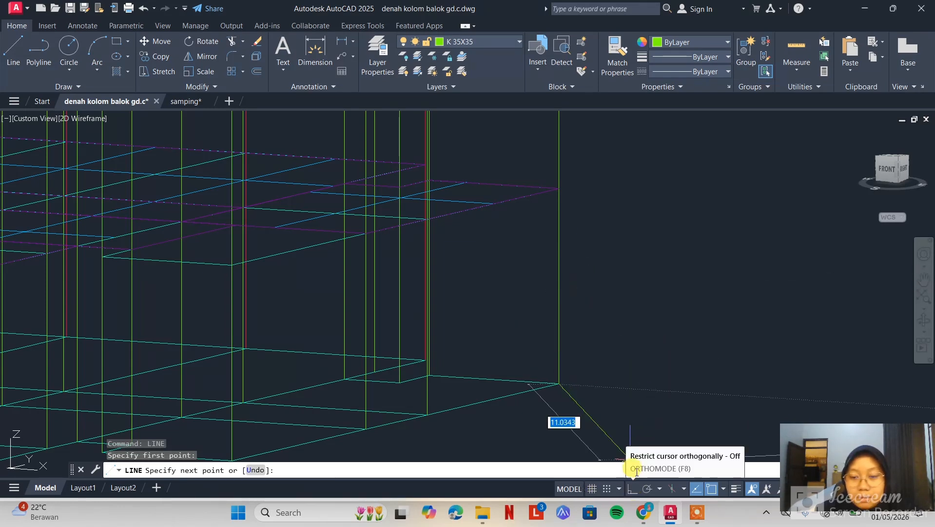
pyautogui.click(632, 489)
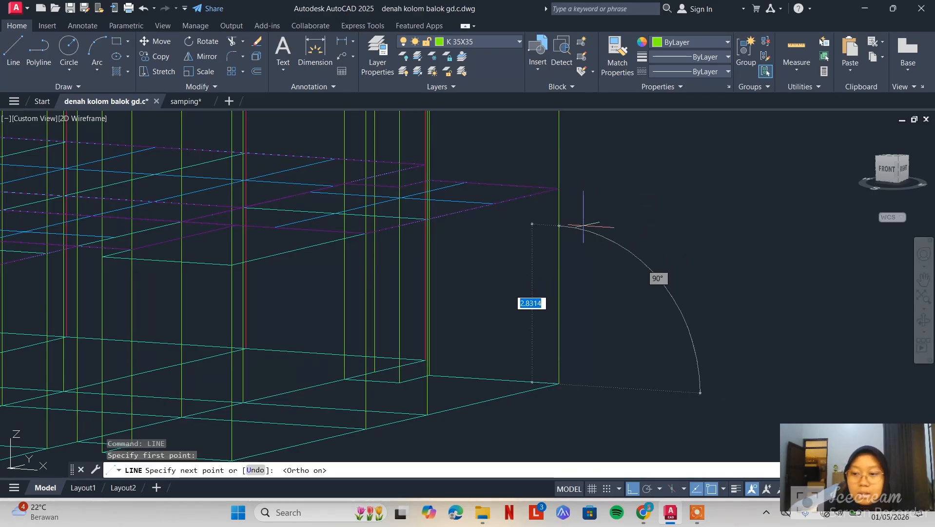
pyautogui.press('Escape')
# Examine the columns, beams and slab levels at the end bays of the 3D frame
pyautogui.scroll(-2, 622, 283)
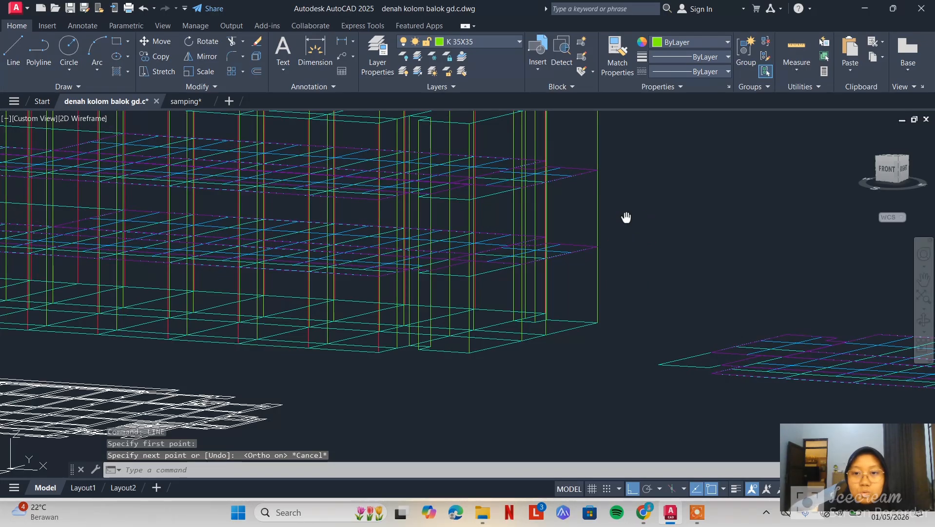
pyautogui.scroll(3, 608, 261)
pyautogui.moveTo(627, 218)
pyautogui.mouseDown(button='middle')
pyautogui.moveTo(603, 287)
pyautogui.moveTo(631, 281)
pyautogui.mouseUp(button='middle')
pyautogui.scroll(-3, 557, 267)
pyautogui.scroll(4, 465, 289)
pyautogui.scroll(-1, 465, 290)
pyautogui.scroll(3, 576, 305)
pyautogui.click(605, 216)
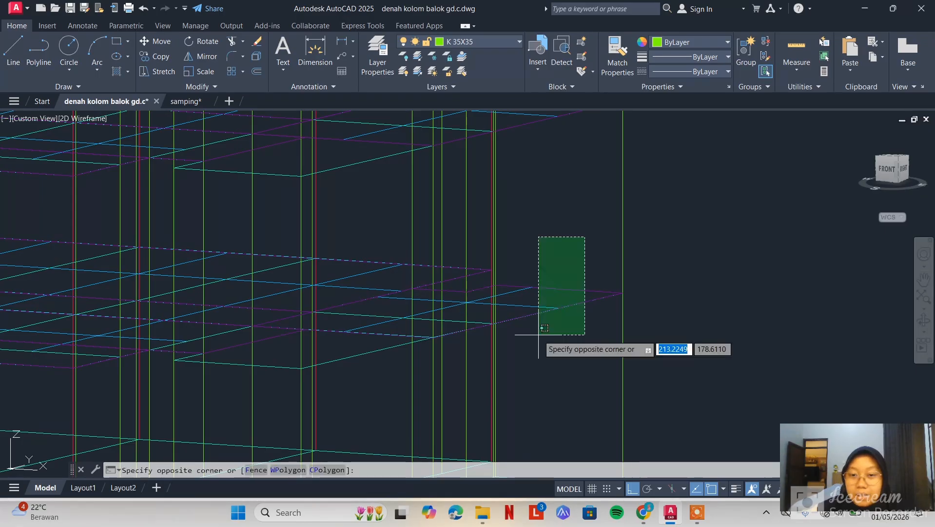
pyautogui.click(251, 383)
pyautogui.scroll(-4, 630, 227)
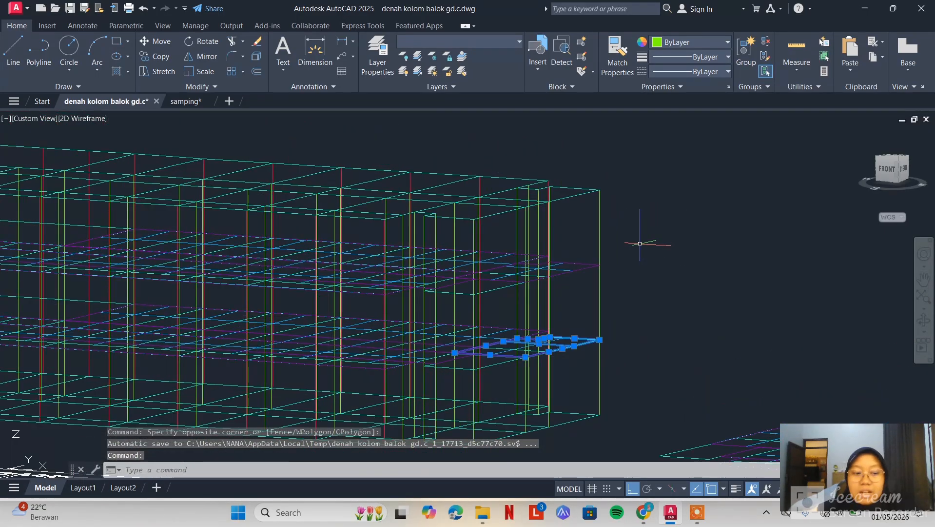
pyautogui.press('Escape')
# Copy the complete 3D frame to the empty area in front of the flat floor grids, with Ortho off for free placement
pyautogui.scroll(-4, 661, 295)
pyautogui.moveTo(663, 297); pyautogui.dragTo(541, 273, button='middle')
pyautogui.click(579, 182)
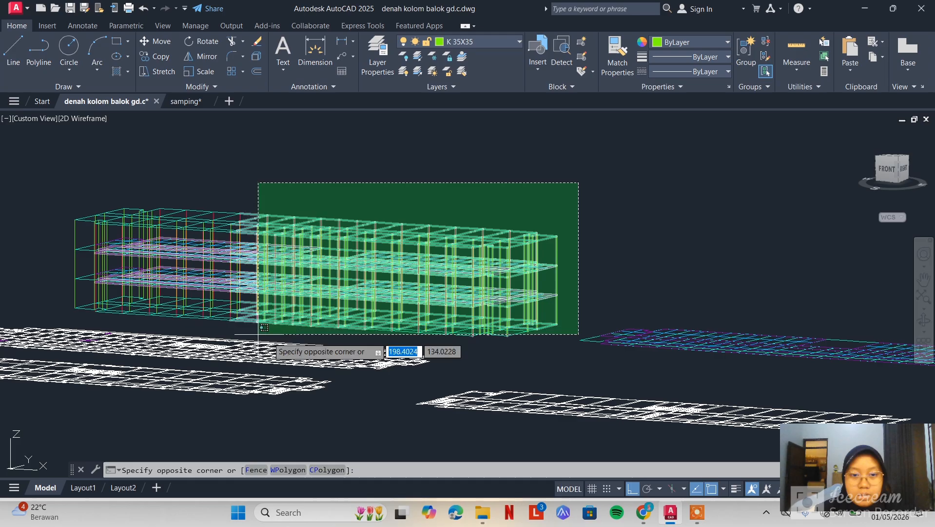
pyautogui.click(308, 336)
pyautogui.click(325, 193)
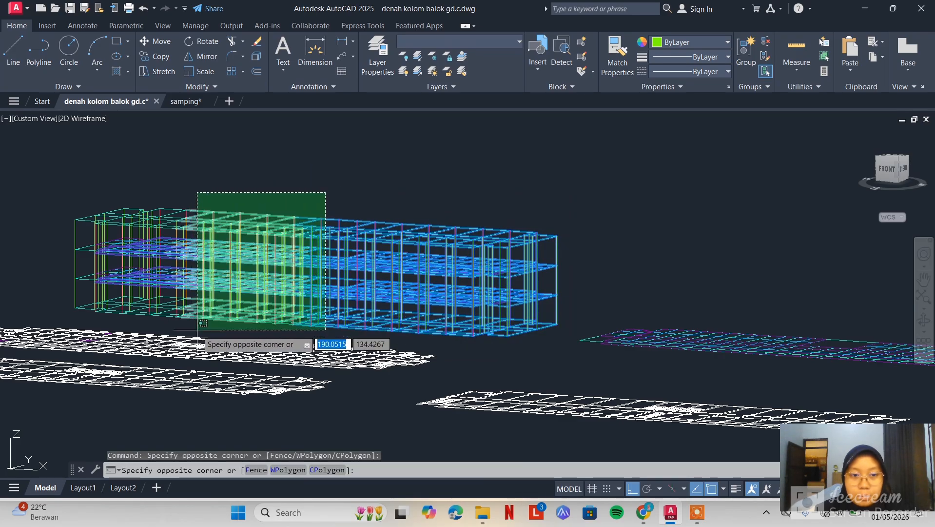
pyautogui.click(173, 329)
pyautogui.click(209, 180)
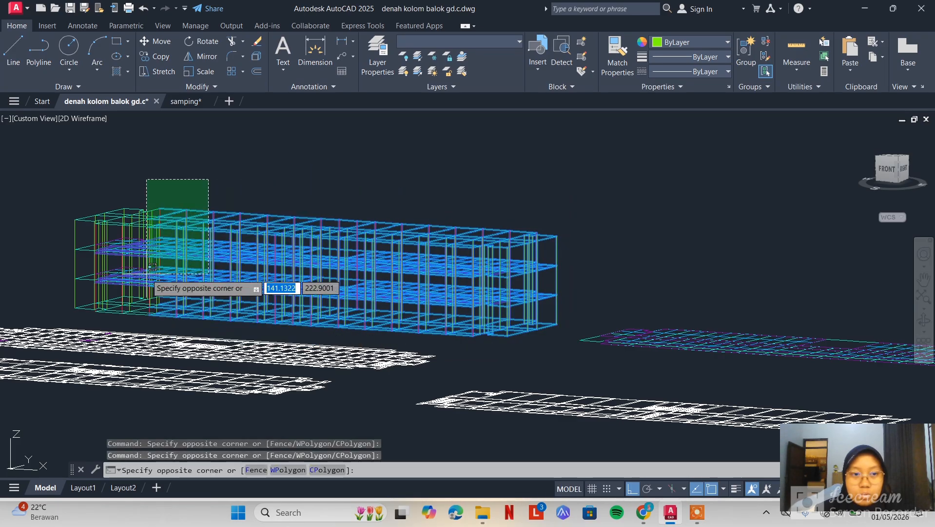
pyautogui.click(72, 320)
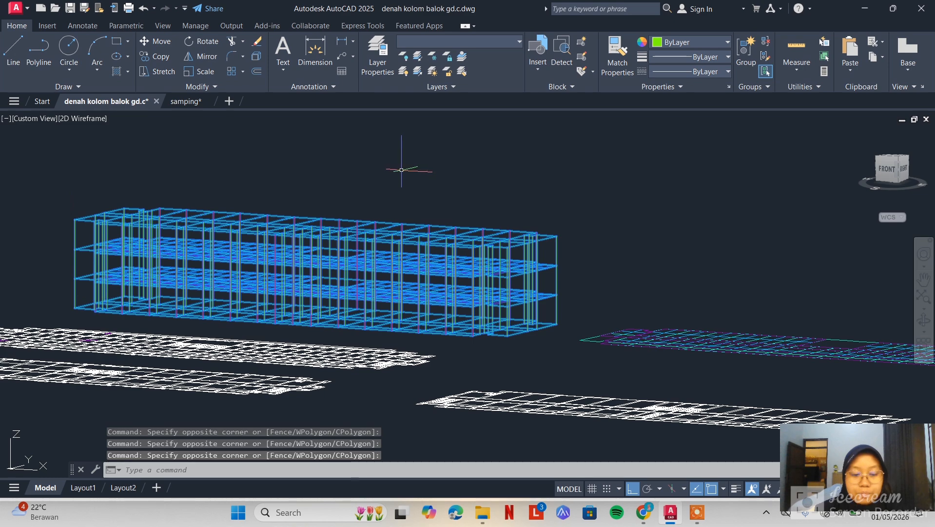
pyautogui.write('co')
pyautogui.press('Return')
pyautogui.click(390, 280)
pyautogui.scroll(-2, 507, 278)
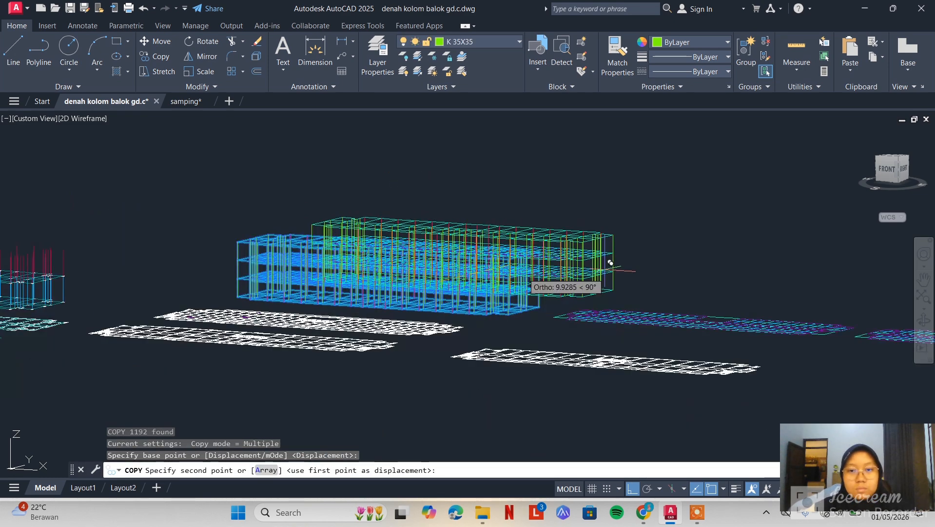
pyautogui.moveTo(679, 257); pyautogui.dragTo(424, 276, button='middle')
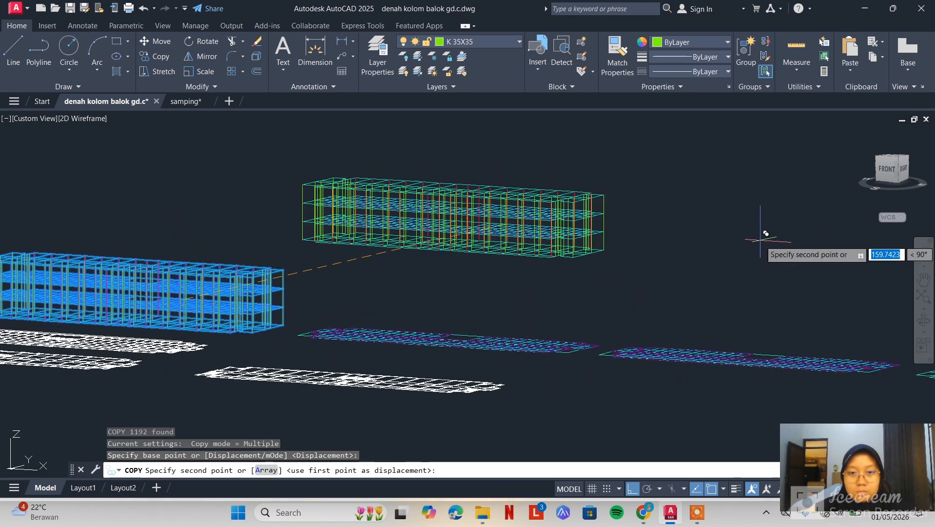
pyautogui.click(629, 490)
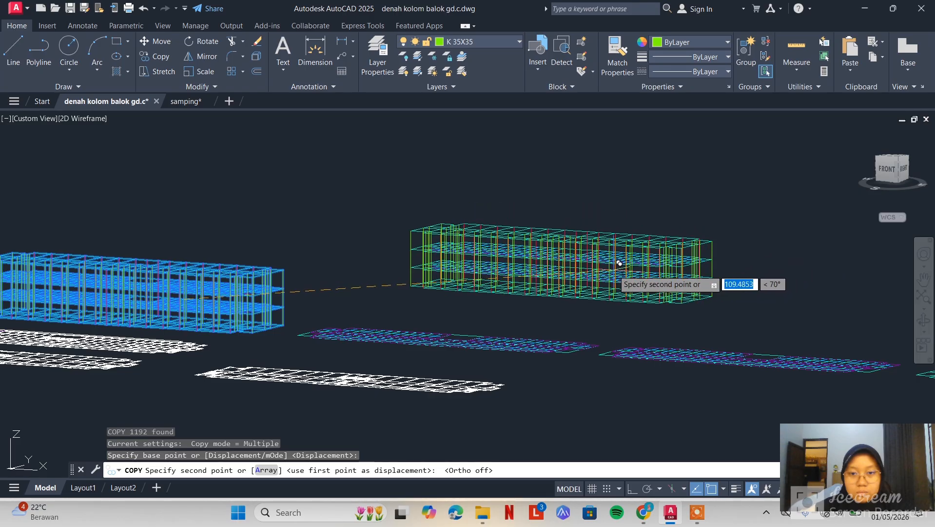
pyautogui.moveTo(668, 266); pyautogui.dragTo(509, 203, button='middle')
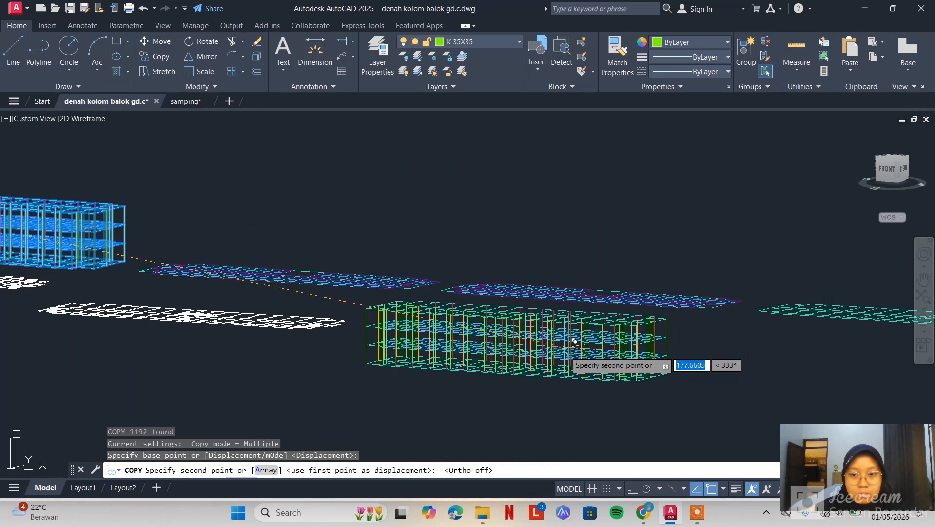
pyautogui.click(562, 357)
pyautogui.press('Escape')
# Orbit to a right-side elevation and examine the storey levels of a 3D frame close up
pyautogui.scroll(5, 554, 272)
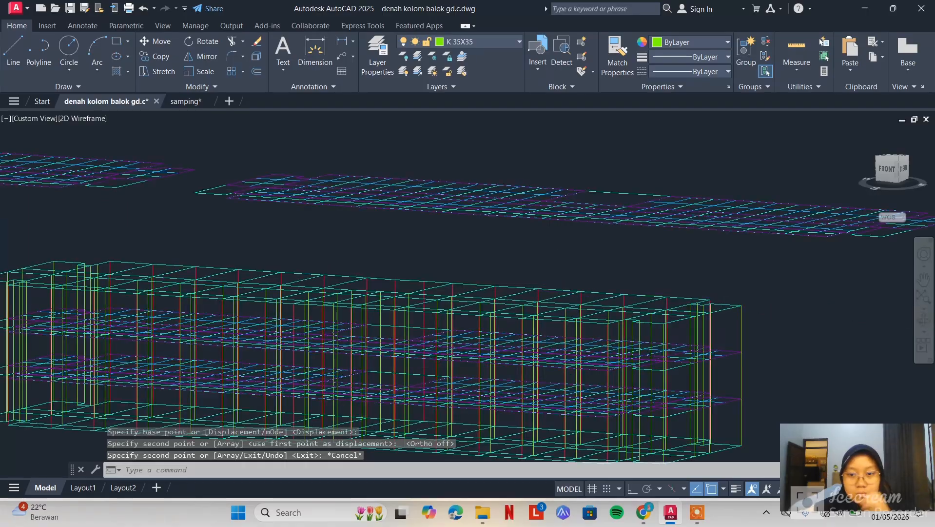
pyautogui.scroll(-6, 602, 240)
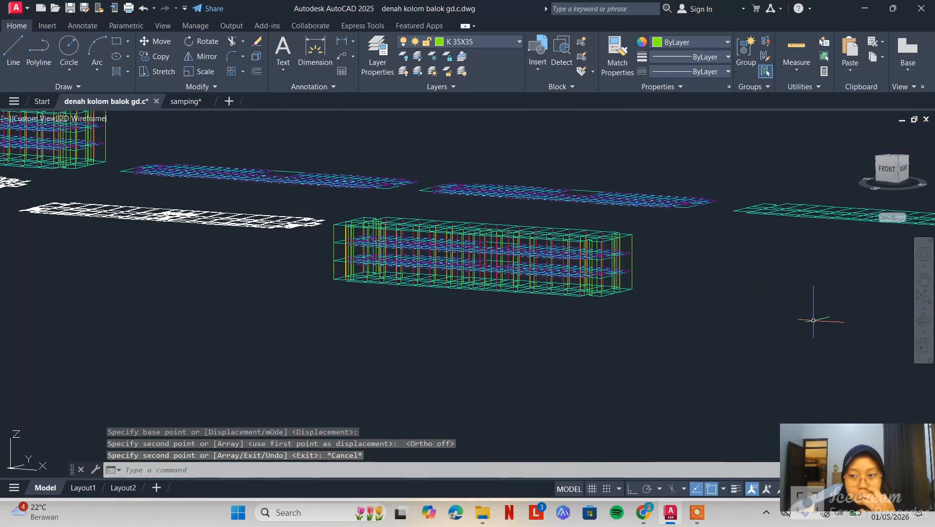
pyautogui.click(927, 321)
pyautogui.moveTo(745, 319); pyautogui.dragTo(641, 307)
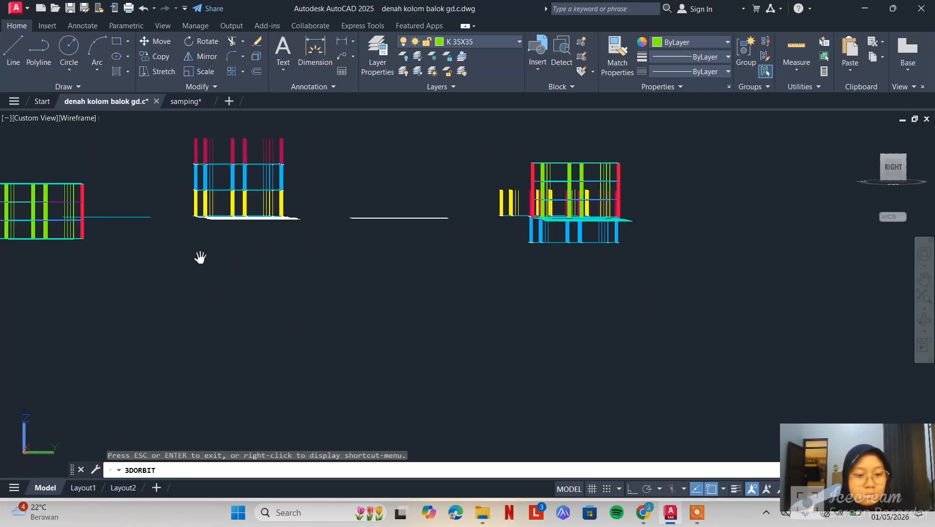
pyautogui.moveTo(201, 257); pyautogui.dragTo(265, 275, button='middle')
pyautogui.moveTo(98, 246); pyautogui.dragTo(295, 297, button='middle')
pyautogui.scroll(5, 294, 297)
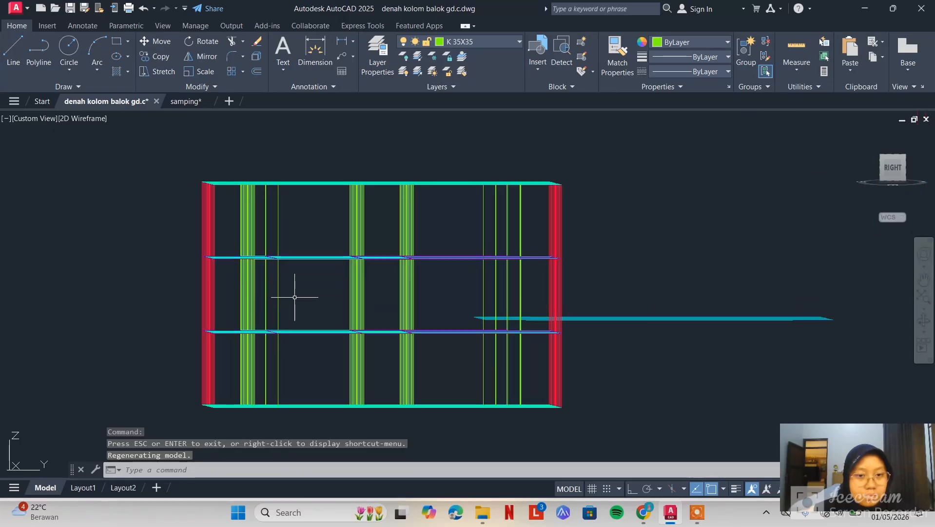
# Delete the upper two storeys of the copied 3D frame in the right-side elevation, leaving only its lowest storey
pyautogui.scroll(-3, 432, 306)
pyautogui.scroll(3, 459, 273)
pyautogui.click(612, 153)
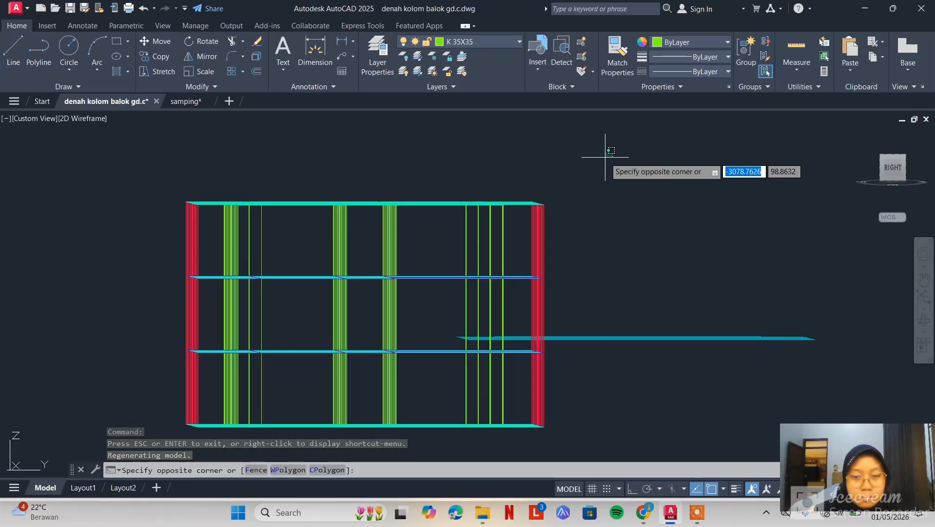
pyautogui.click(135, 307)
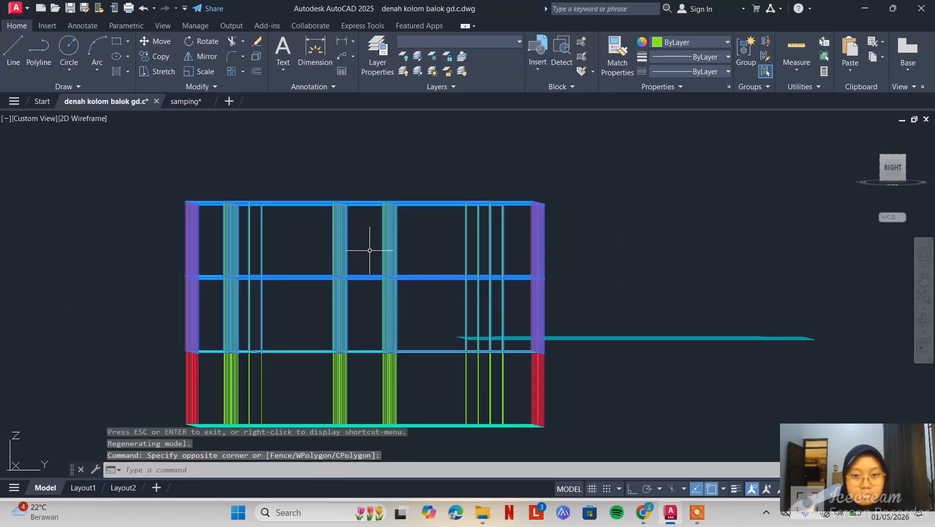
pyautogui.press('Delete')
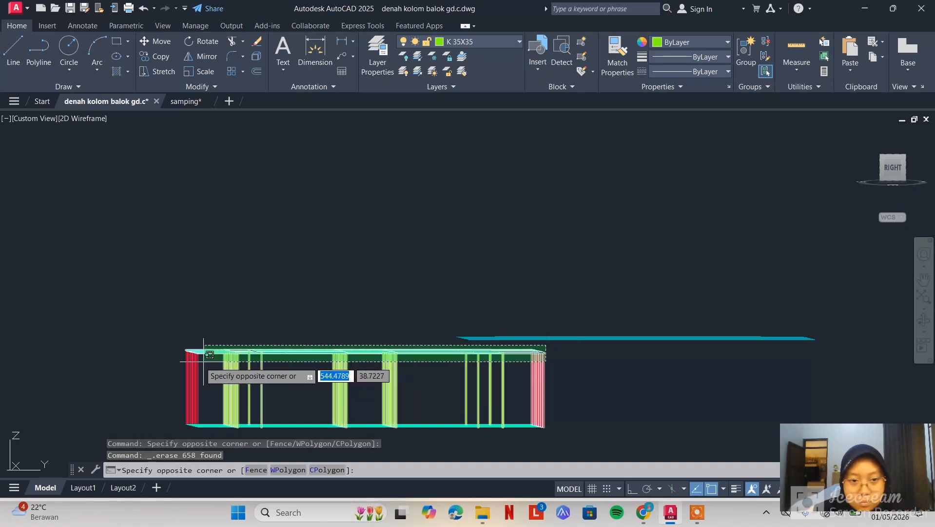
# Delete the beam grid on top of the remaining storey, excluding its columns from the selection
pyautogui.click(180, 366)
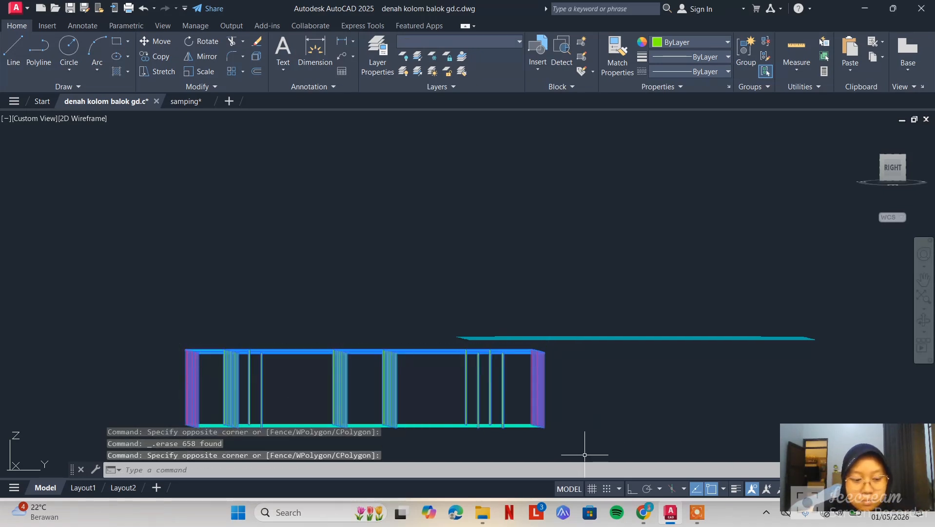
pyautogui.keyDown('shift'); pyautogui.click(575, 370); pyautogui.keyUp('shift')
pyautogui.keyDown('shift'); pyautogui.click(146, 382); pyautogui.keyUp('shift')
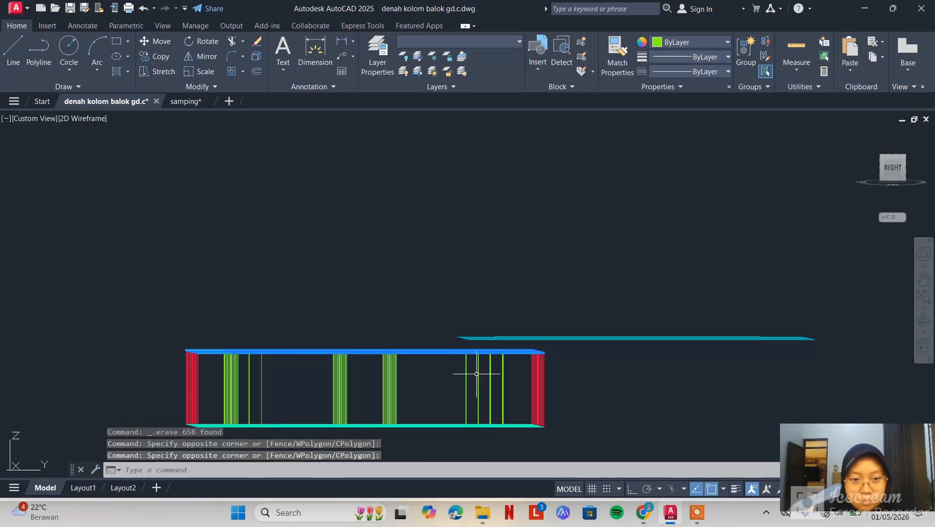
pyautogui.press('Delete')
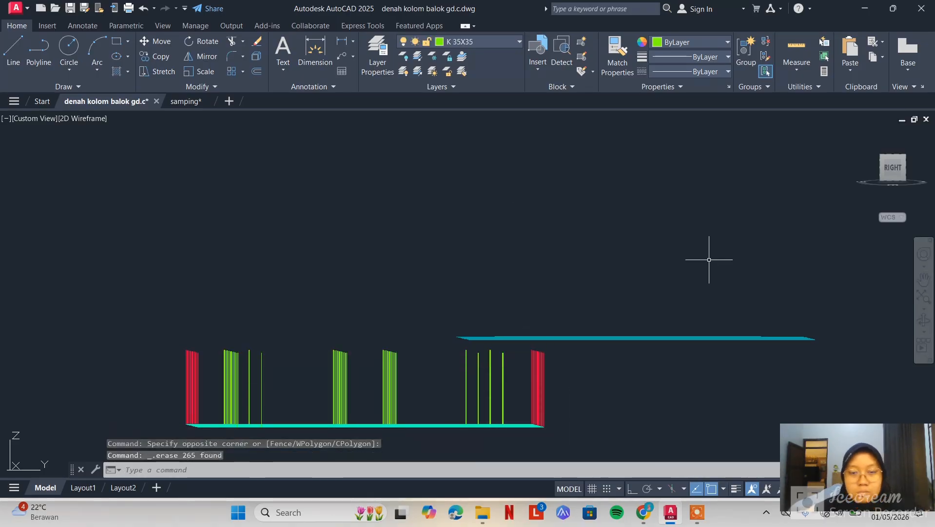
# Orbit to an angled front view and examine the remaining base grid and columns alongside the flat floor grids
pyautogui.click(925, 319)
pyautogui.moveTo(580, 266); pyautogui.dragTo(642, 343)
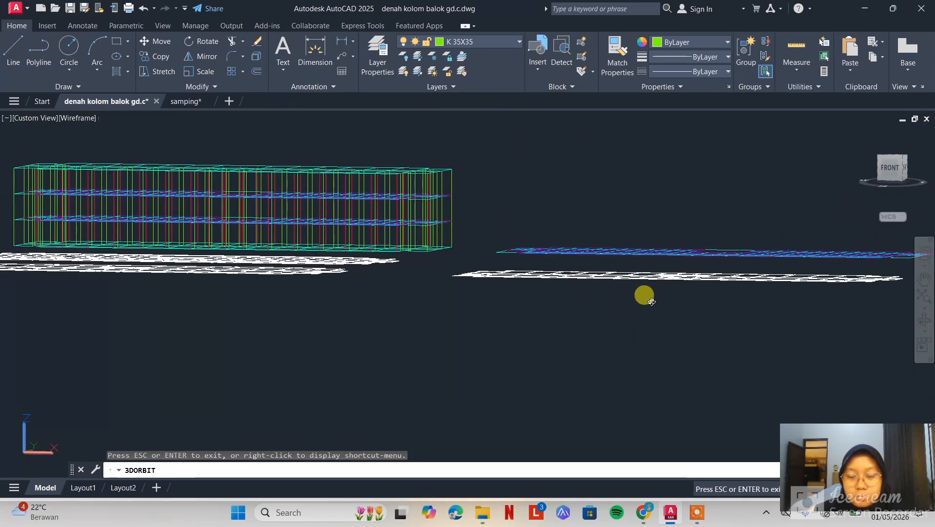
pyautogui.moveTo(651, 302); pyautogui.dragTo(686, 292)
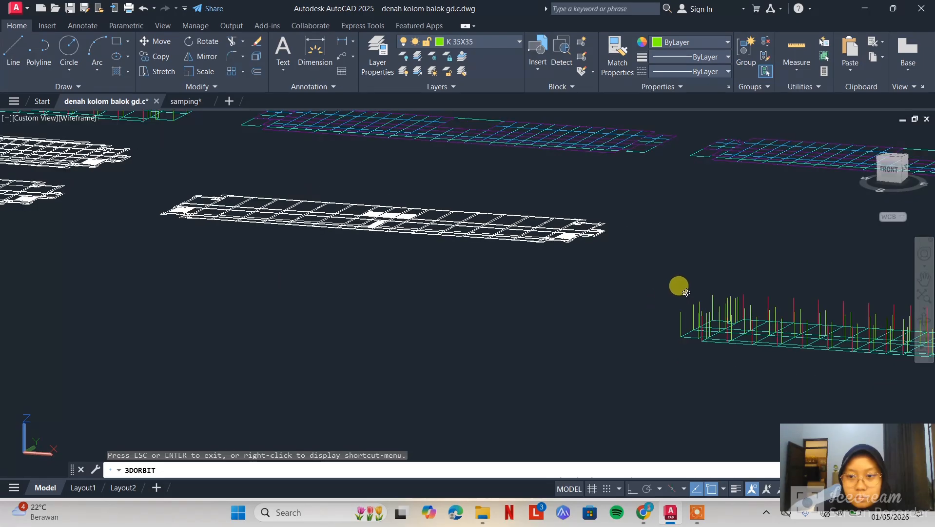
pyautogui.moveTo(686, 292); pyautogui.dragTo(307, 250, button='middle')
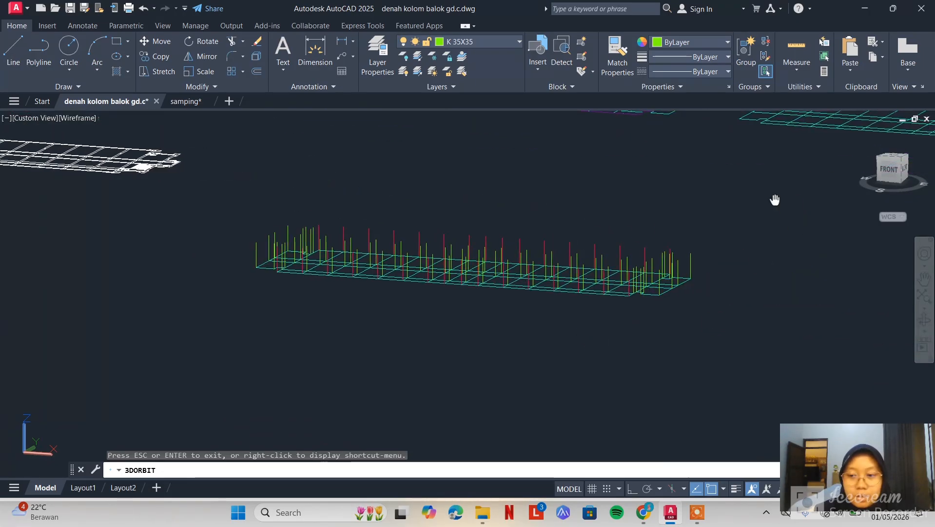
pyautogui.moveTo(776, 198); pyautogui.dragTo(762, 230, button='middle')
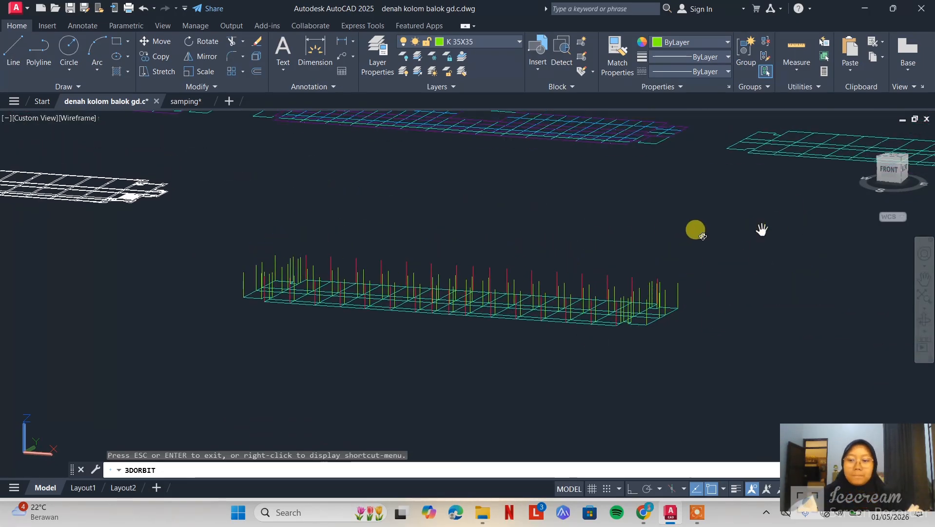
pyautogui.moveTo(585, 227); pyautogui.dragTo(642, 299, button='middle')
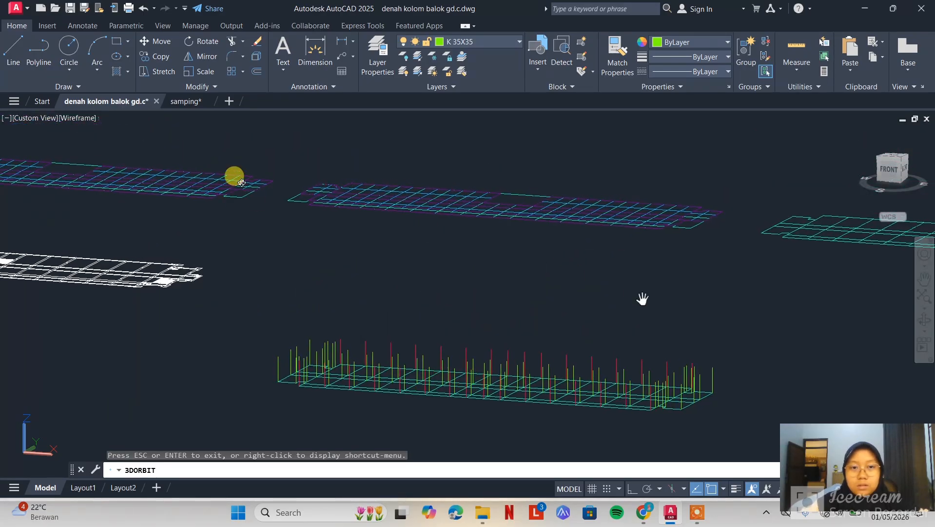
pyautogui.moveTo(260, 245); pyautogui.dragTo(341, 261, button='middle')
pyautogui.moveTo(509, 311); pyautogui.dragTo(421, 259, button='middle')
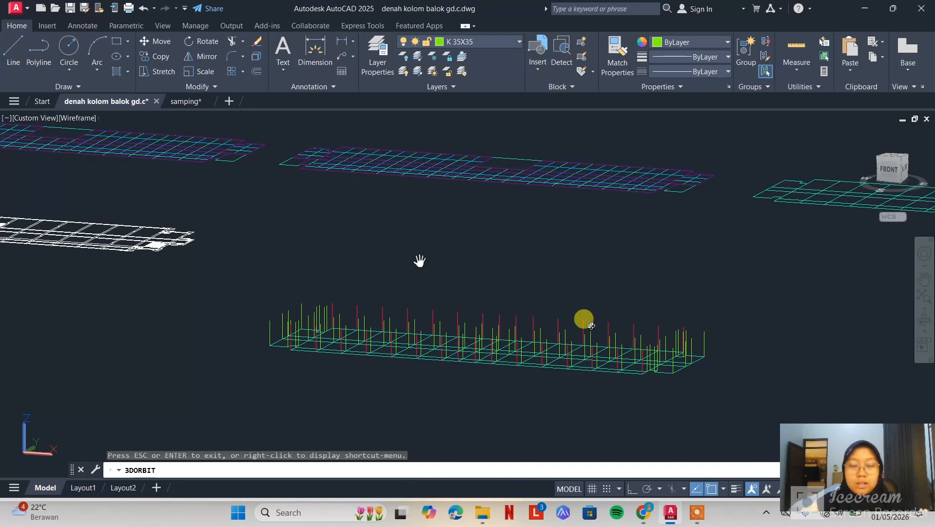
pyautogui.press('Escape')
# Copy the flat floor grid nearest the complete frame onto the single-storey frame's column tops, matching its outer front corner to the corner column
pyautogui.moveTo(291, 213); pyautogui.dragTo(535, 335, button='middle')
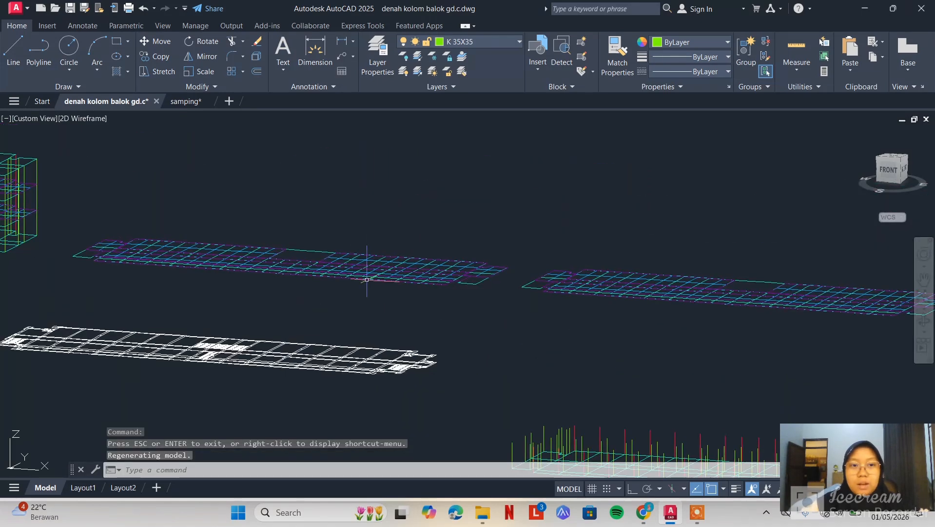
pyautogui.moveTo(366, 279); pyautogui.dragTo(577, 287, button='middle')
pyautogui.click(656, 242)
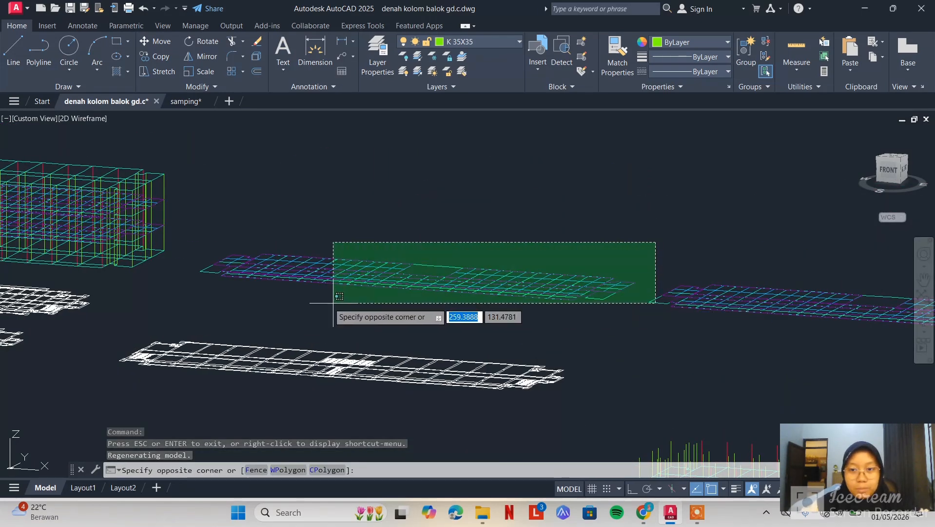
pyautogui.click(192, 295)
pyautogui.click(646, 266)
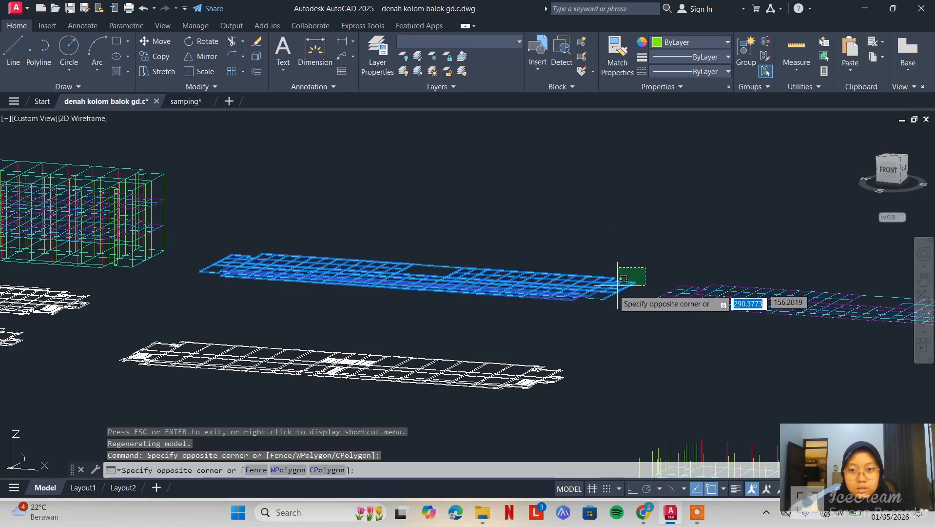
pyautogui.click(541, 336)
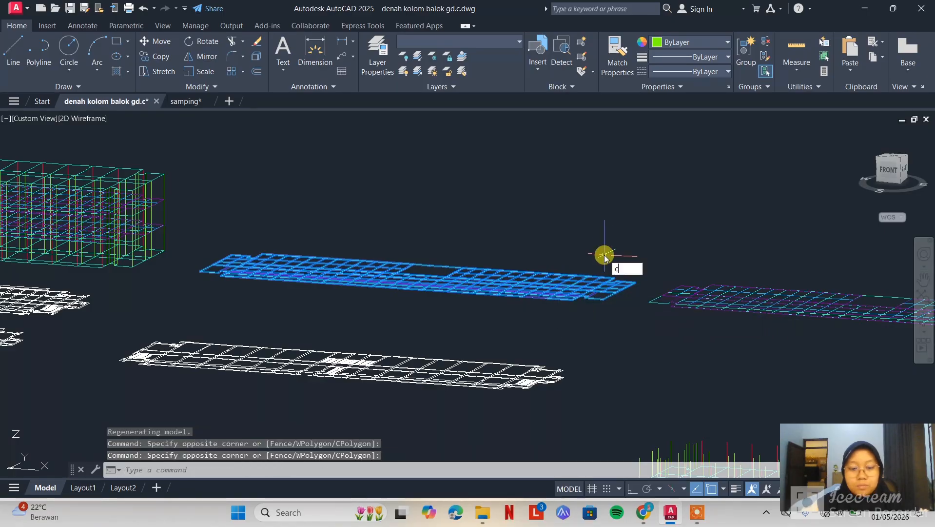
pyautogui.write('y')
pyautogui.press('Return')
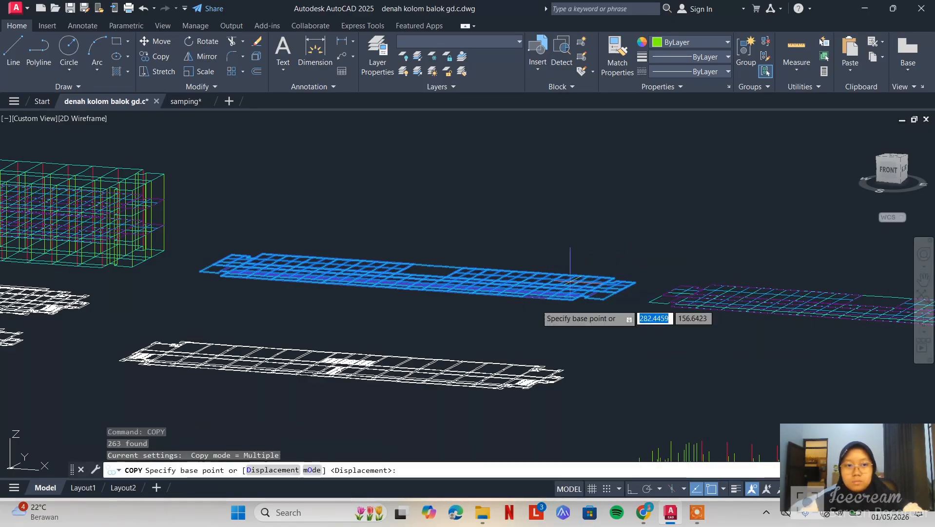
pyautogui.moveTo(360, 308); pyautogui.dragTo(610, 342, button='middle')
pyautogui.scroll(8, 380, 286)
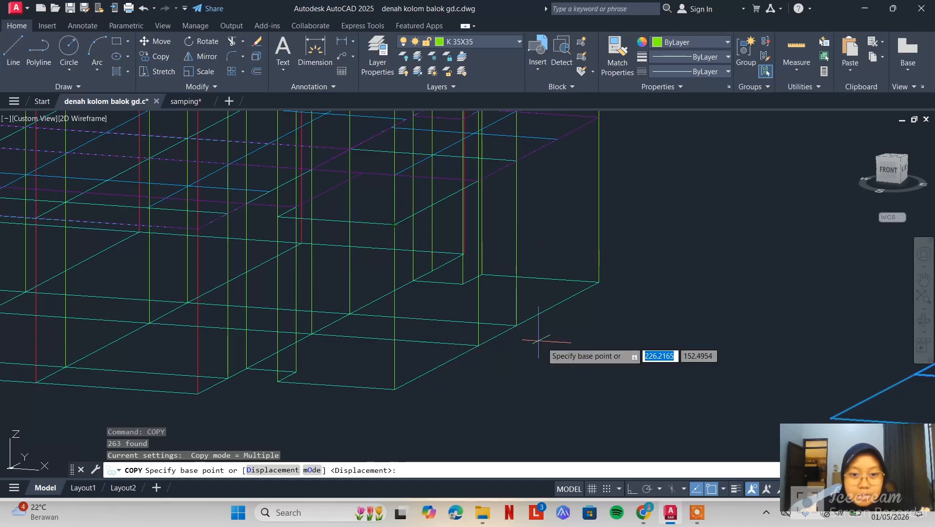
pyautogui.scroll(-8, 542, 341)
pyautogui.moveTo(659, 346); pyautogui.dragTo(151, 264, button='middle')
pyautogui.scroll(6, 447, 284)
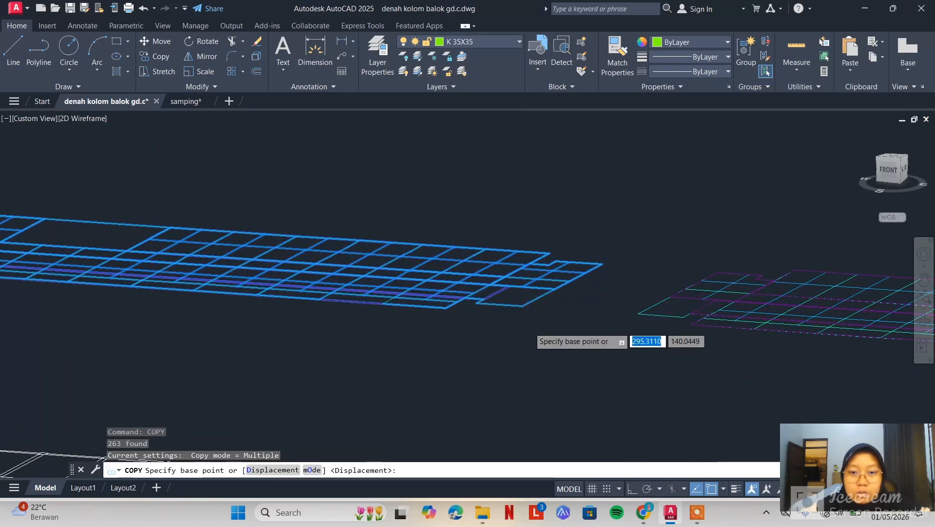
pyautogui.scroll(4, 492, 247)
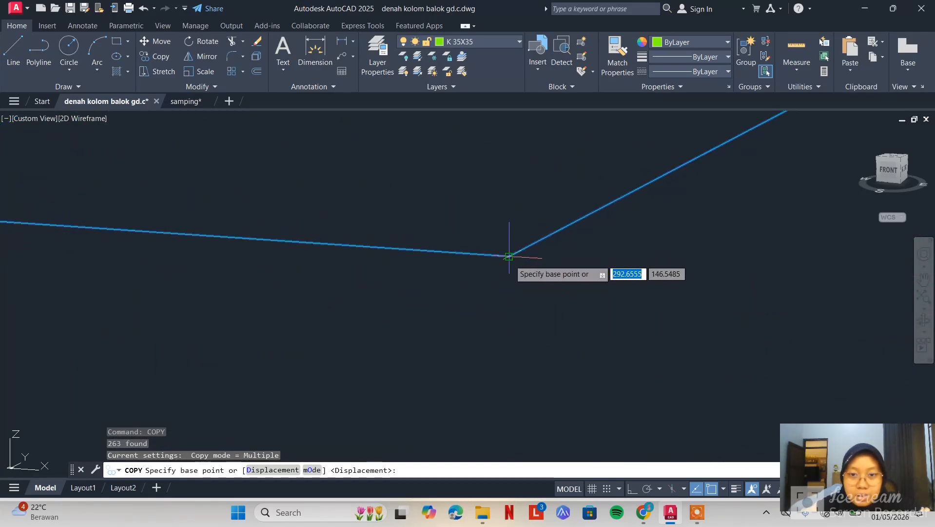
pyautogui.click(509, 256)
pyautogui.scroll(-8, 512, 258)
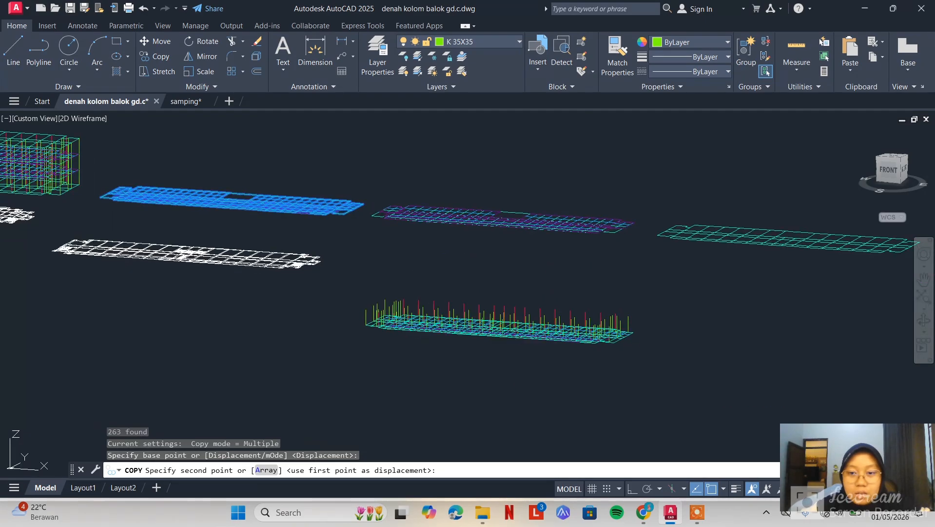
pyautogui.scroll(8, 616, 309)
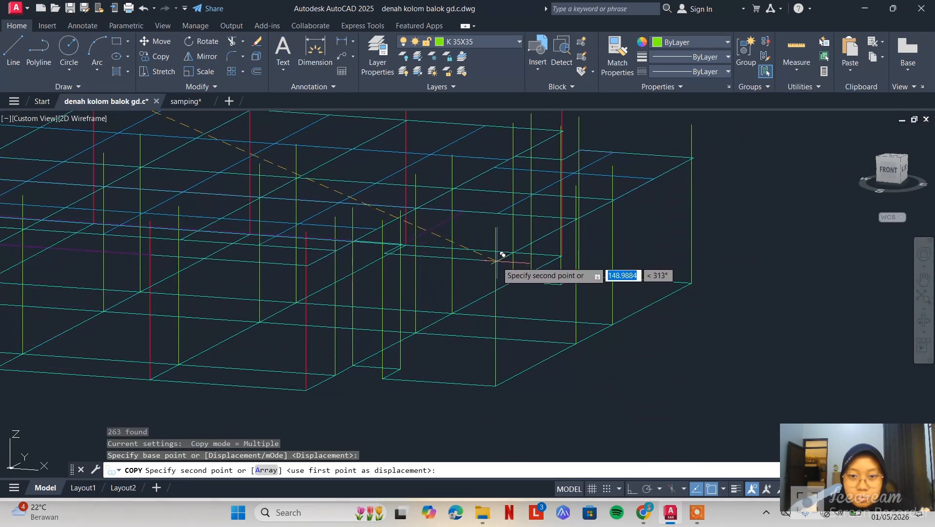
pyautogui.click(494, 228)
pyautogui.press('Escape')
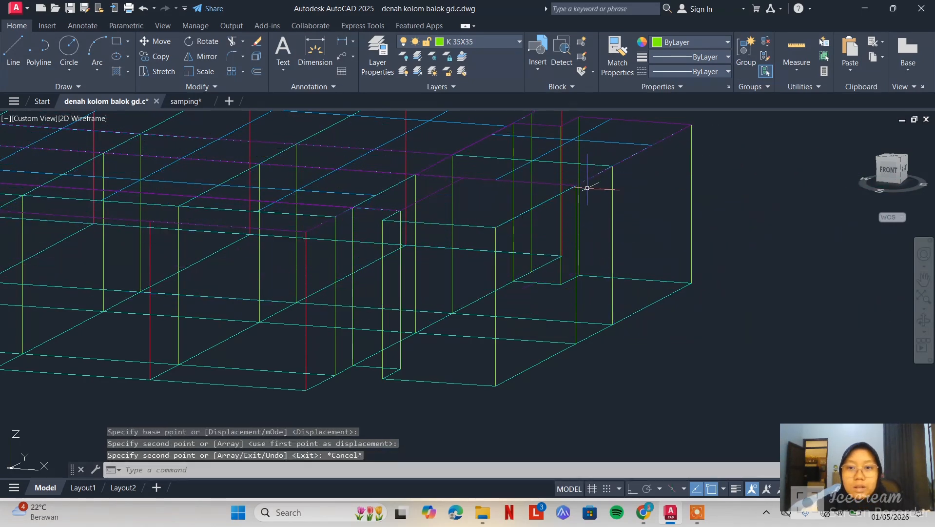
# Examine the single-storey frame with its new floor grid and compare it with the complete 3D frame
pyautogui.scroll(2, 587, 188)
pyautogui.scroll(-8, 548, 210)
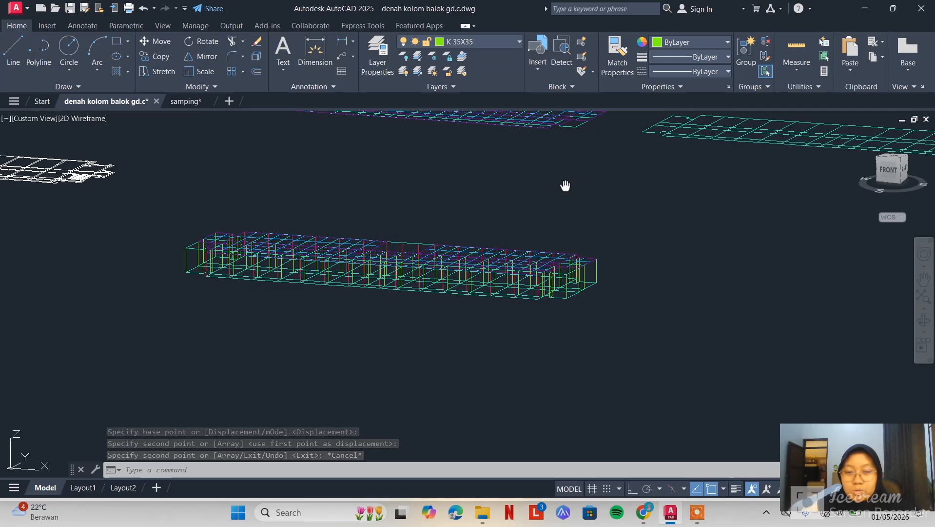
pyautogui.moveTo(565, 185); pyautogui.dragTo(706, 320, button='middle')
pyautogui.scroll(-3, 697, 318)
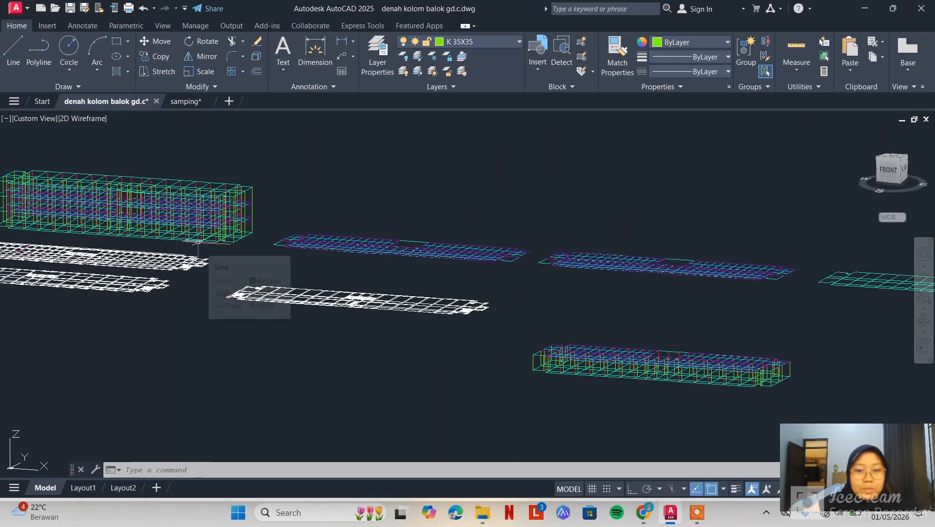
pyautogui.moveTo(650, 326); pyautogui.dragTo(504, 227, button='middle')
pyautogui.scroll(6, 431, 257)
pyautogui.scroll(-2, 432, 257)
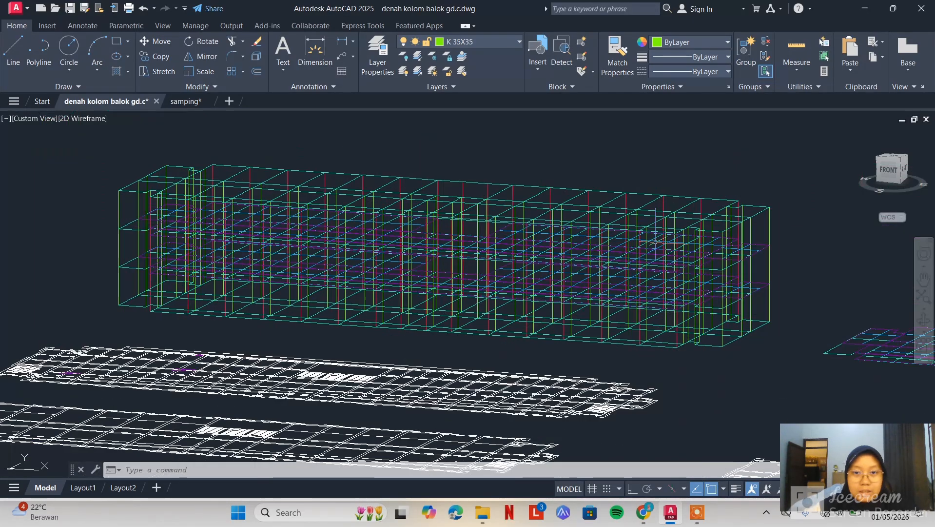
pyautogui.scroll(-2, 778, 229)
pyautogui.moveTo(779, 229); pyautogui.dragTo(338, 251, button='middle')
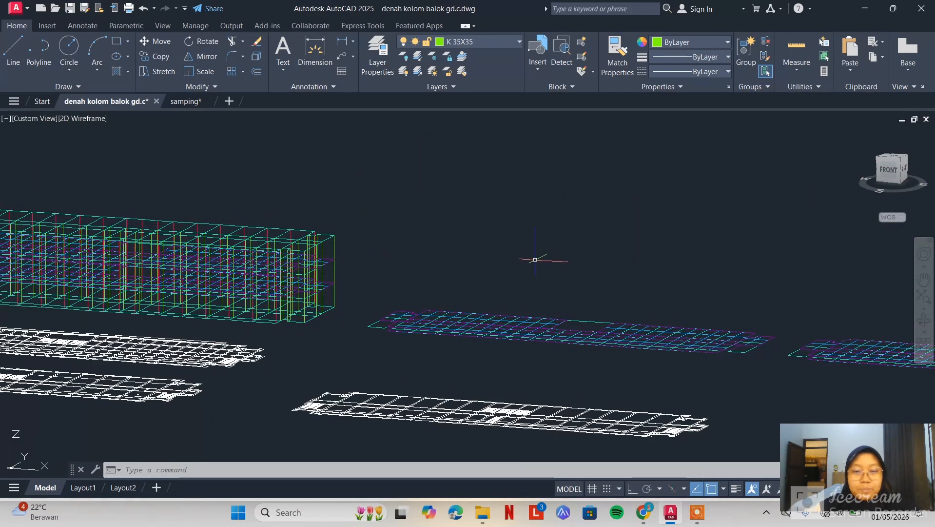
# Review the layout of all plans and frames from the top view and from a tilted front view
pyautogui.click(926, 321)
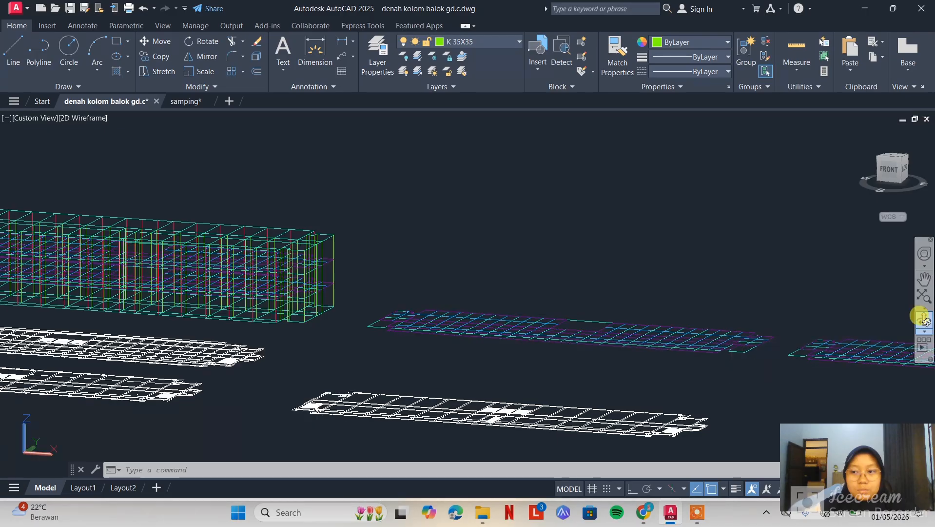
pyautogui.moveTo(810, 225); pyautogui.dragTo(822, 264)
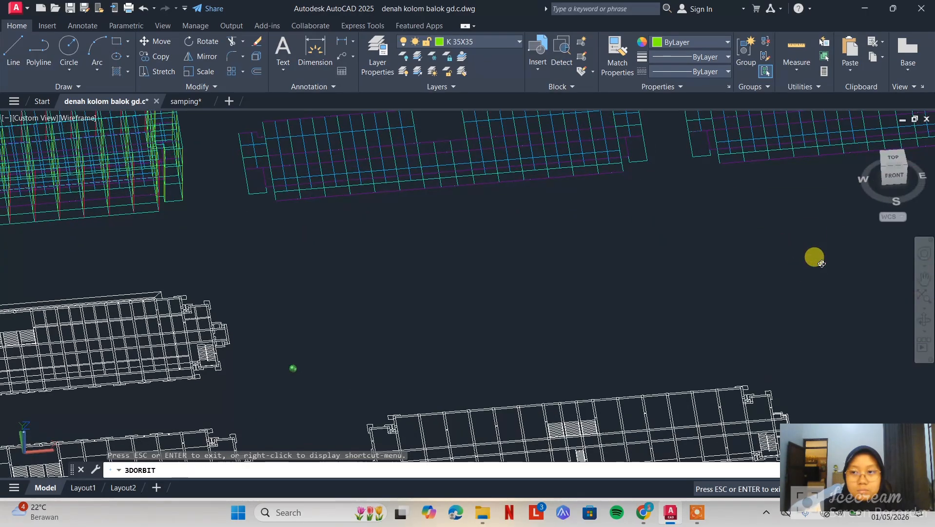
pyautogui.click(890, 163)
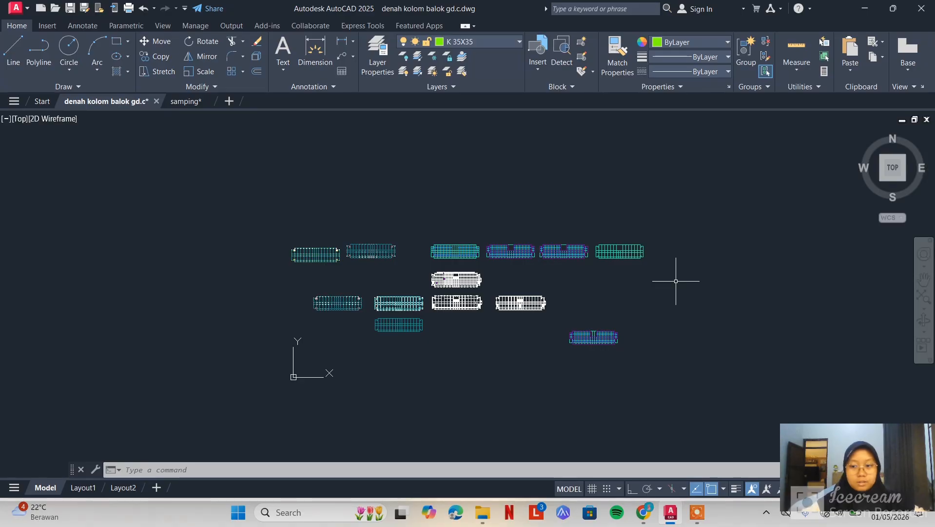
pyautogui.scroll(6, 464, 245)
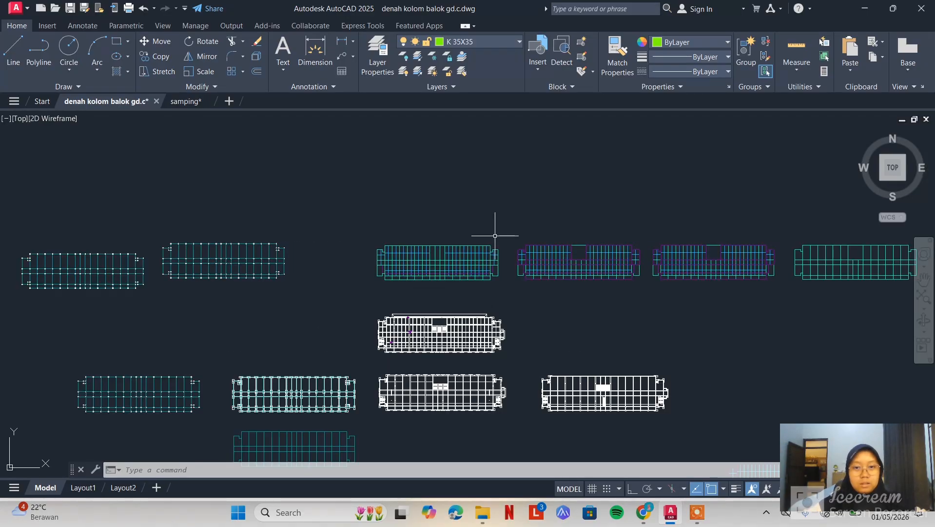
pyautogui.keyDown('shift'); pyautogui.moveTo(674, 350); pyautogui.dragTo(672, 322, button='middle'); pyautogui.keyUp('shift')
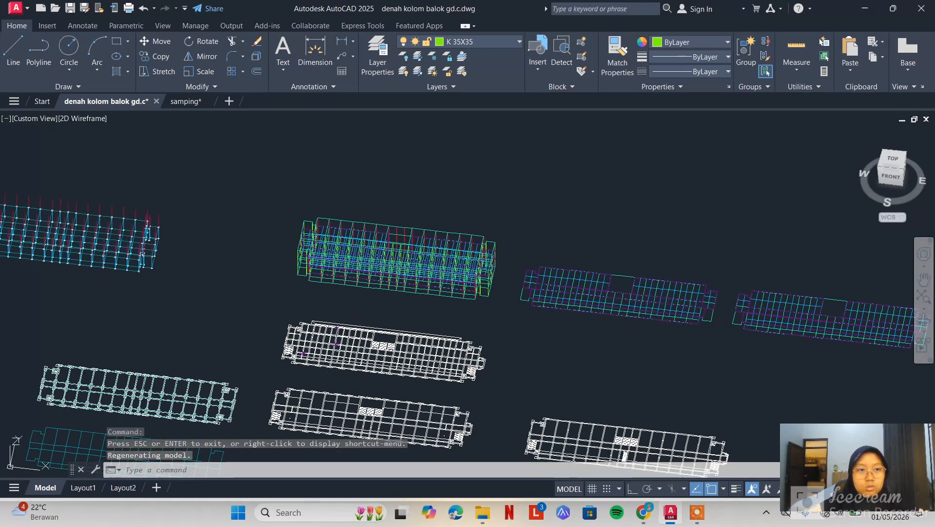
# Start a new drawing from the acadiso3D template
pyautogui.click(228, 102)
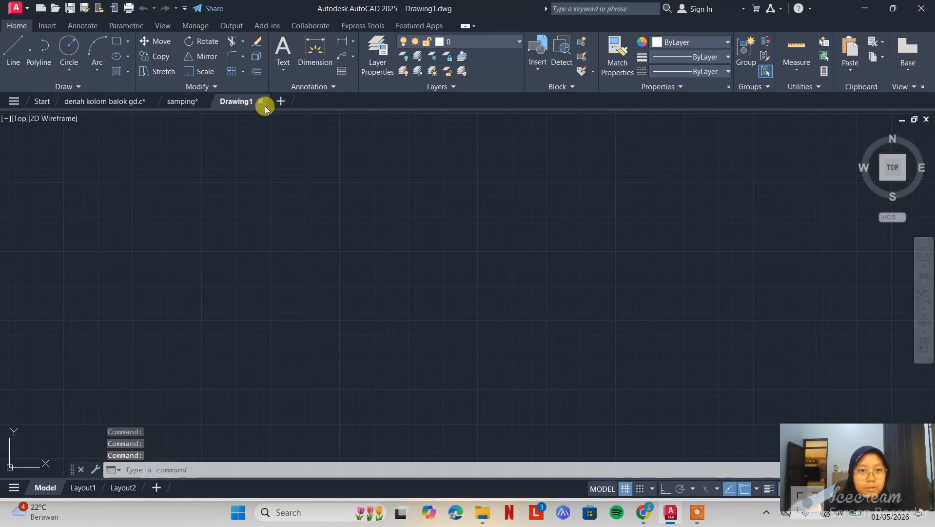
pyautogui.click(266, 102)
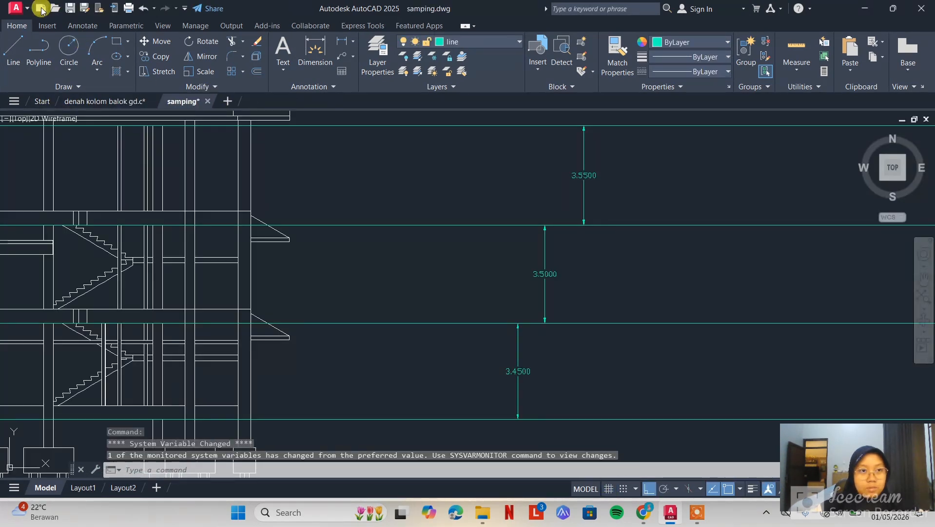
pyautogui.click(41, 9)
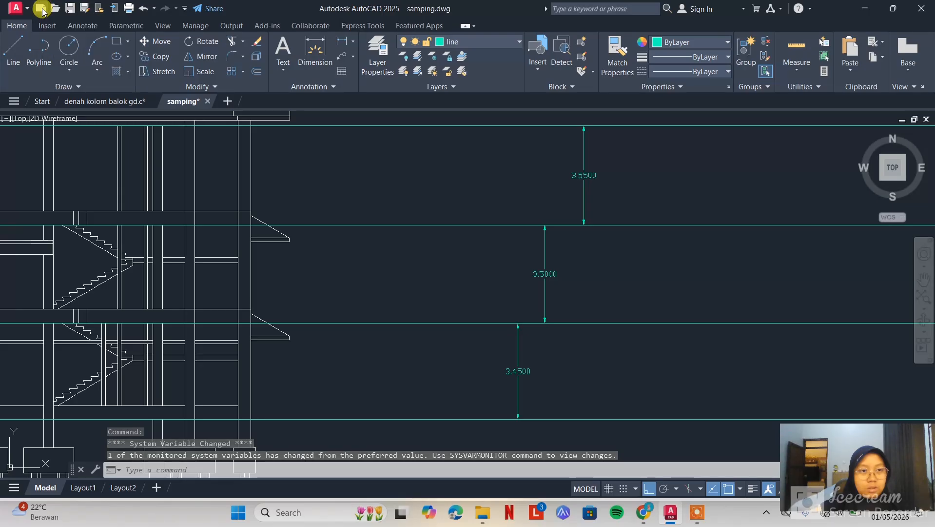
pyautogui.click(459, 261)
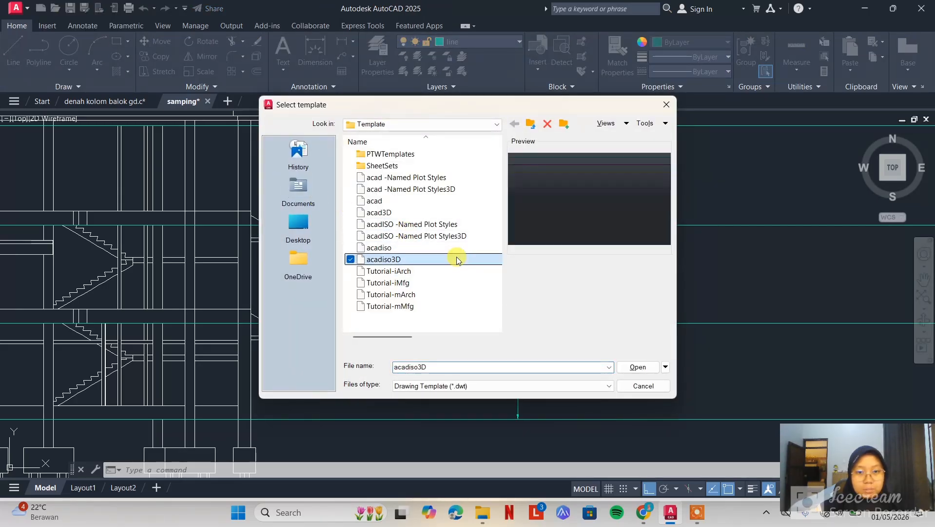
pyautogui.click(638, 368)
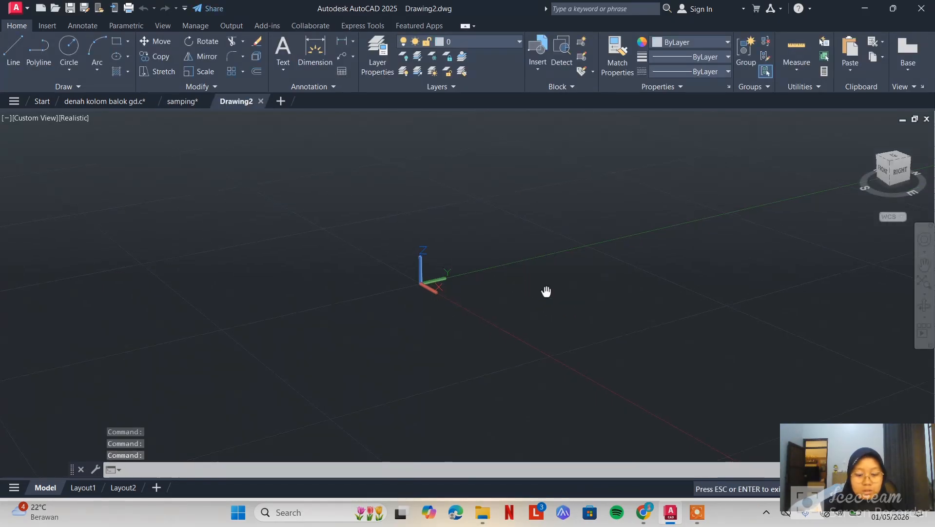
# Set the new drawing's insertion scale units to meters
pyautogui.moveTo(545, 293); pyautogui.dragTo(440, 270, button='middle')
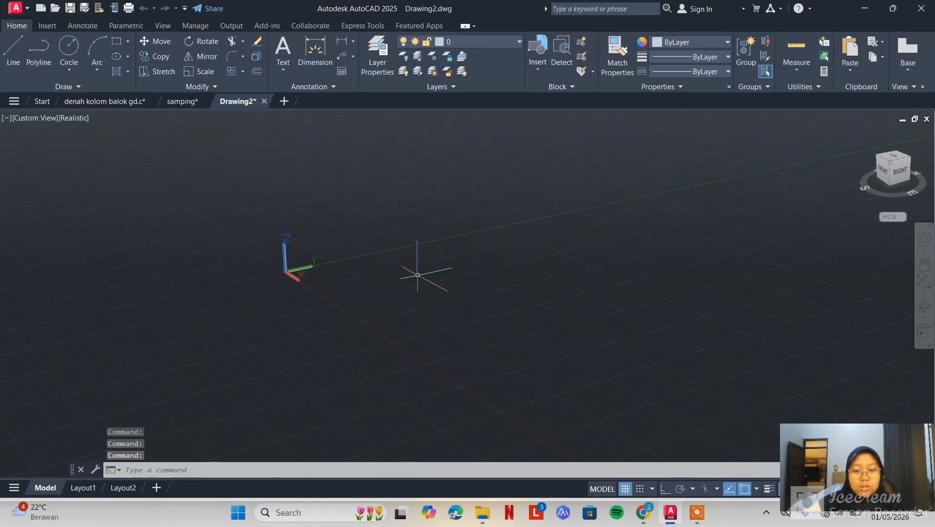
pyautogui.write('UN')
pyautogui.press('Return')
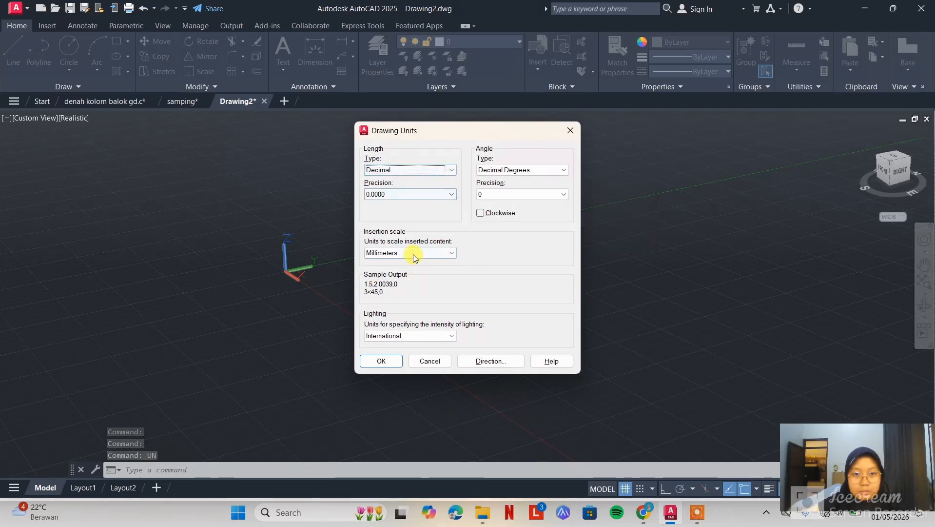
pyautogui.click(430, 251)
pyautogui.click(402, 318)
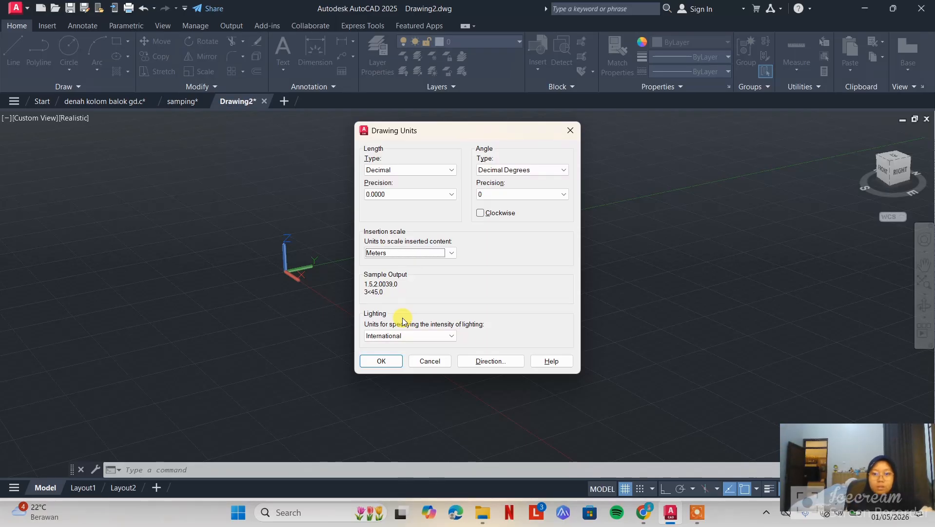
pyautogui.click(390, 361)
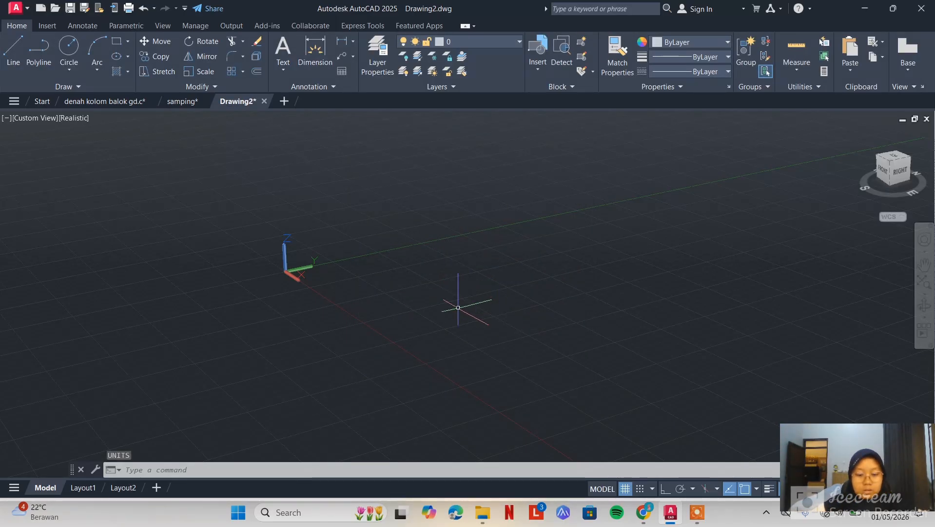
# Return to the denah kolom balok gd.c drawing and select the complete 3D frame
pyautogui.click(126, 100)
pyautogui.scroll(2, 454, 248)
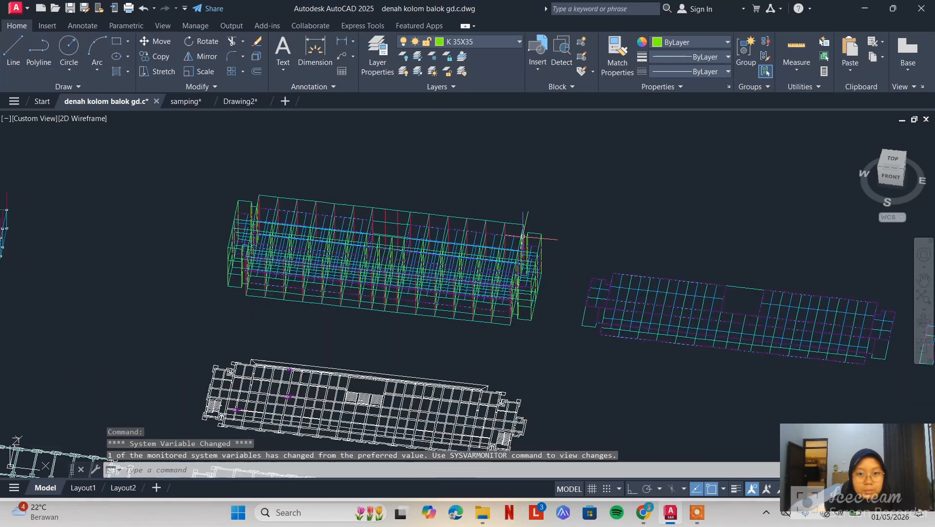
pyautogui.click(577, 198)
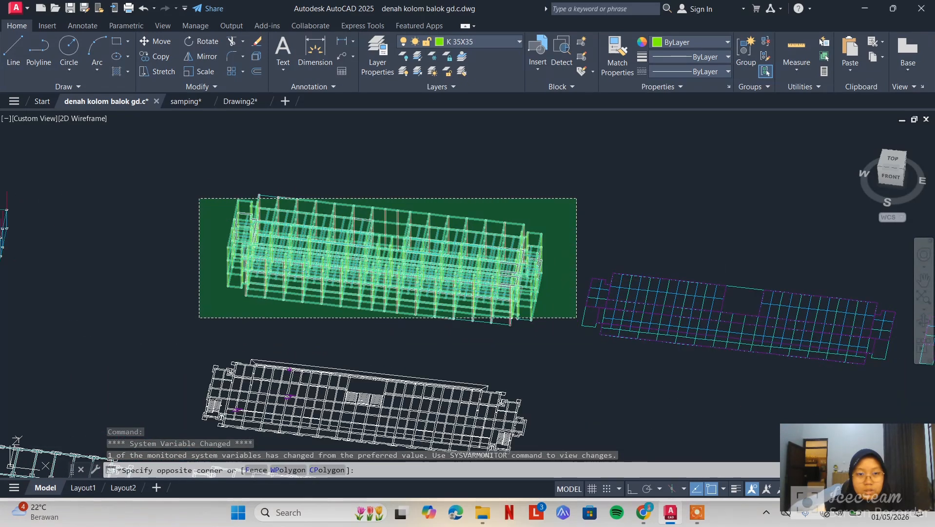
pyautogui.click(199, 324)
pyautogui.click(578, 171)
pyautogui.click(209, 314)
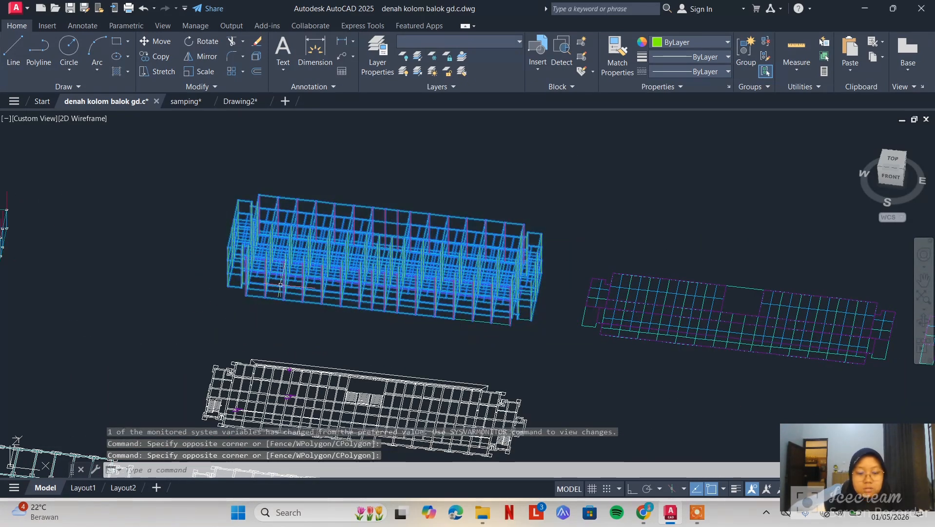
pyautogui.moveTo(541, 243); pyautogui.dragTo(517, 234, button='middle')
pyautogui.write('Co')
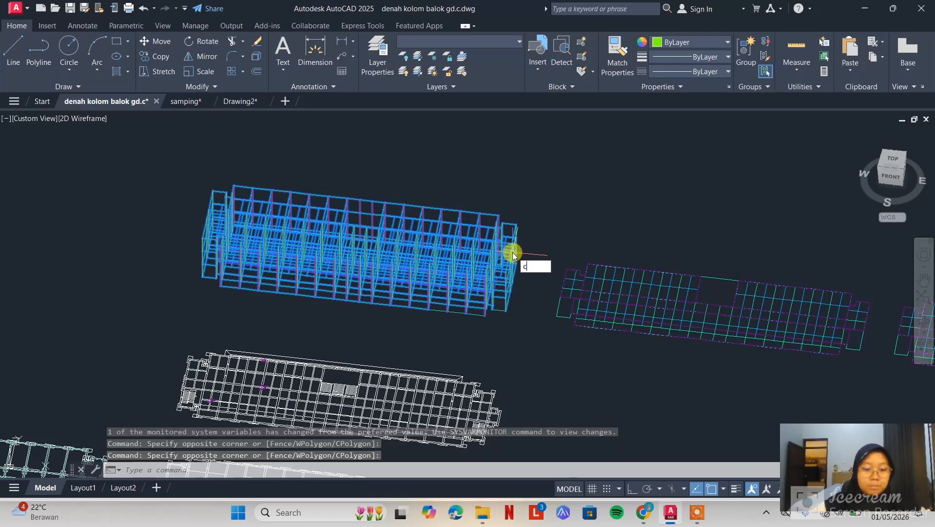
pyautogui.write('p')
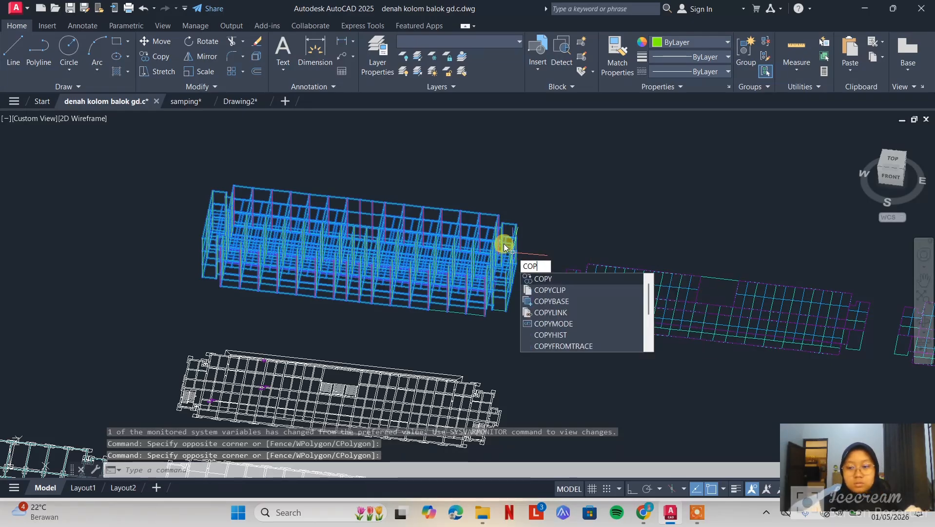
pyautogui.press('BackSpace')
pyautogui.press('BackSpace')
pyautogui.press('BackSpace')
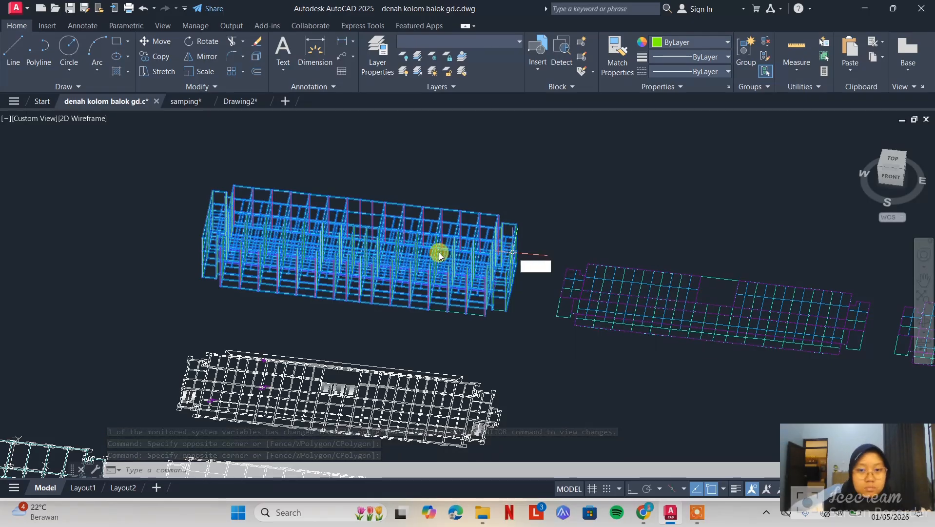
pyautogui.click(564, 184)
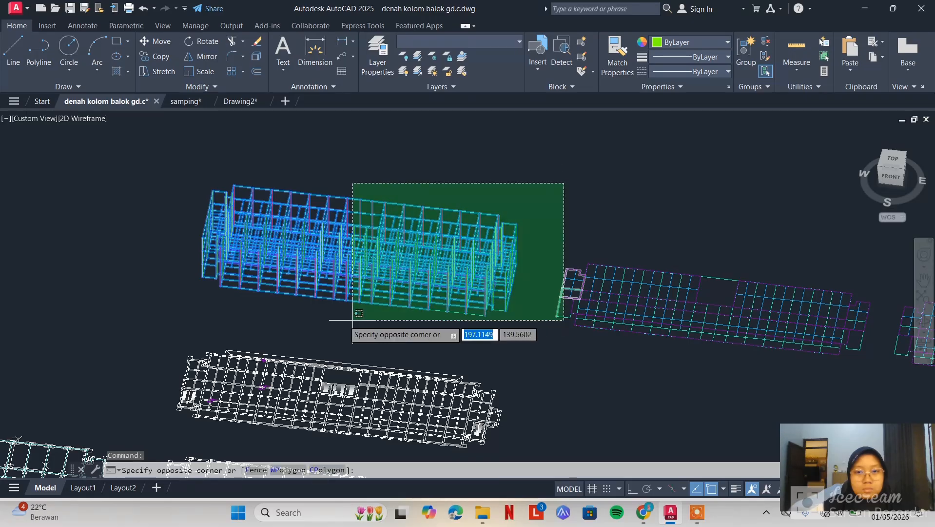
pyautogui.press('Escape')
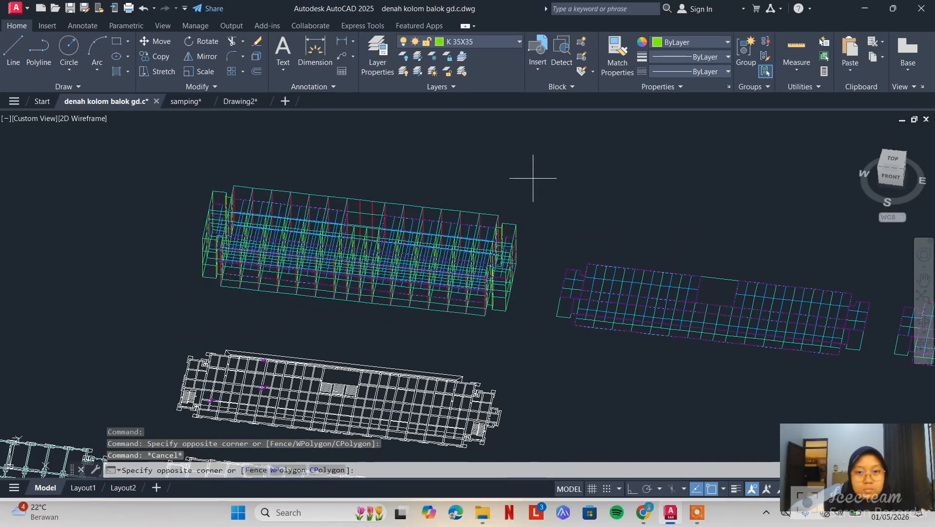
# Copy the complete 3D frame from denah kolom balok gd.c and paste it into the new metric drawing
pyautogui.click(179, 313)
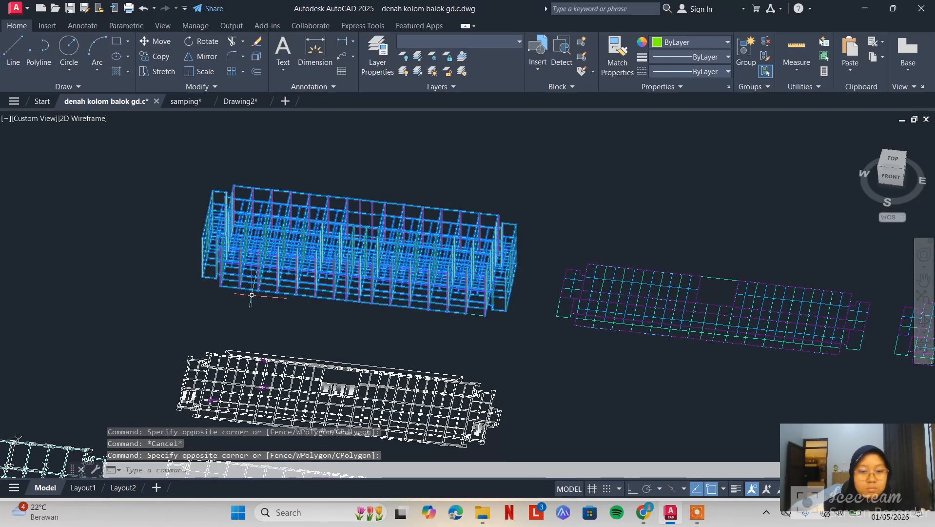
pyautogui.click(239, 101)
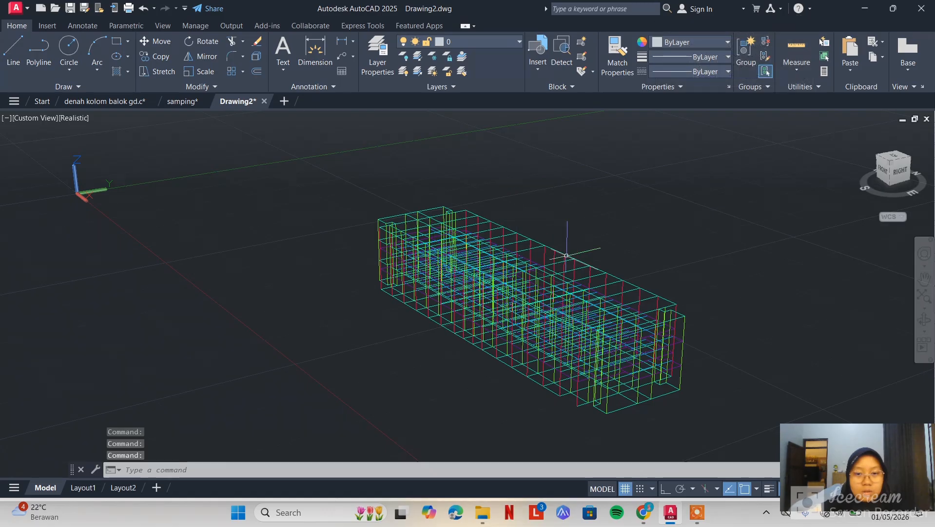
pyautogui.moveTo(660, 249); pyautogui.dragTo(599, 195, button='middle')
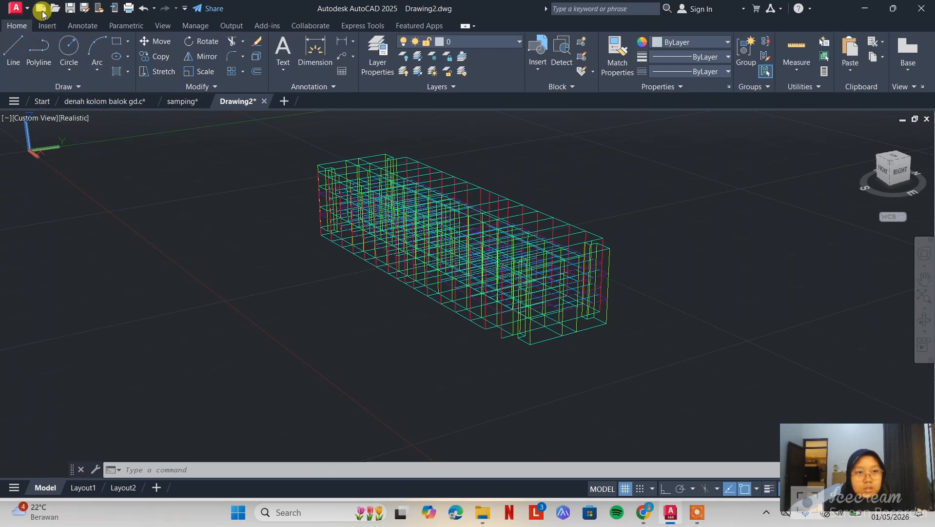
# Save the drawing in AutoCAD 2013/LT2013 DXF format in the tugas folder under the name denah gd c
pyautogui.click(84, 9)
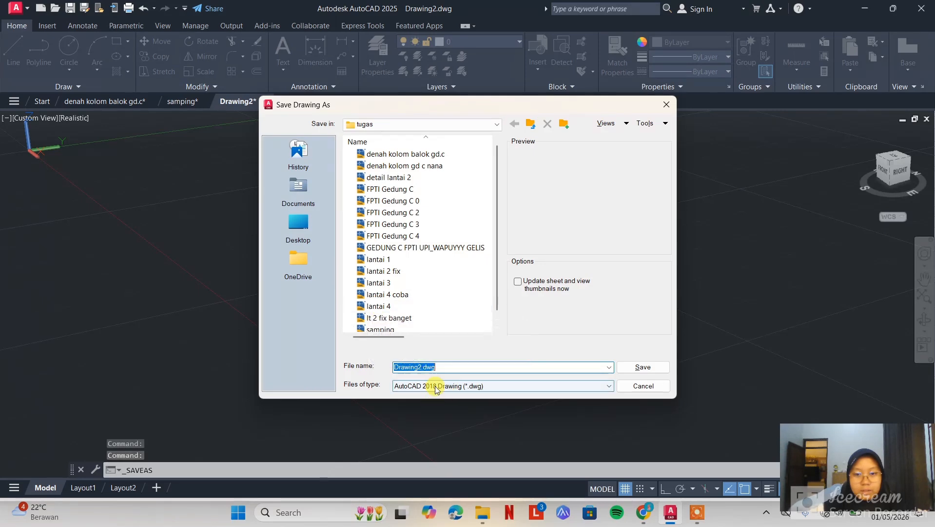
pyautogui.click(471, 386)
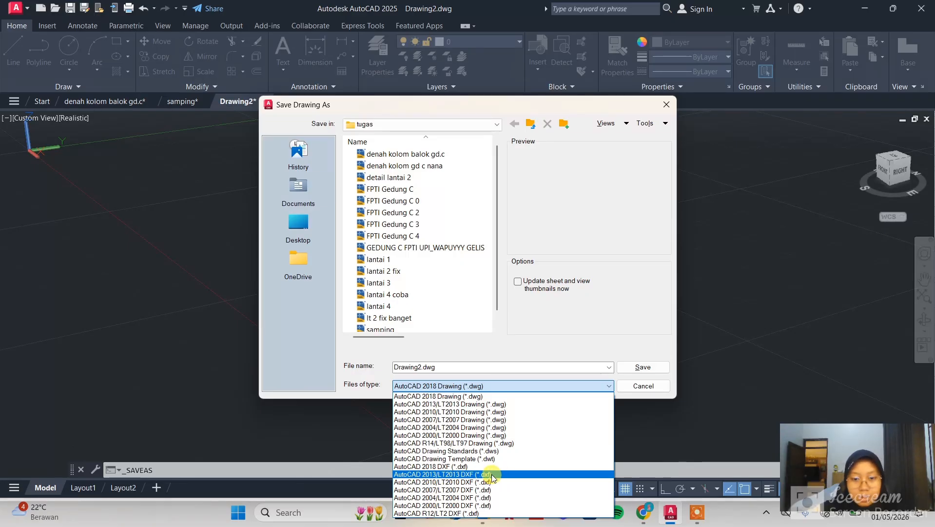
pyautogui.click(492, 474)
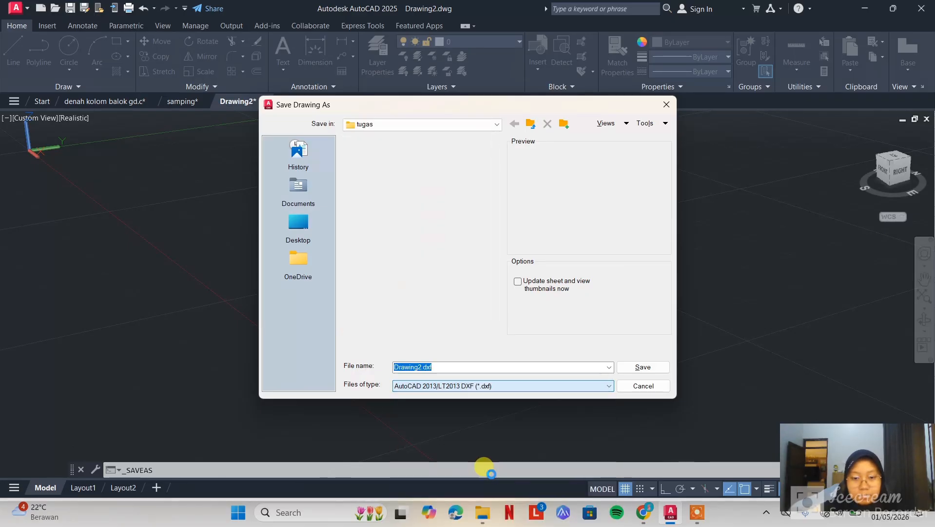
pyautogui.click(500, 385)
pyautogui.click(468, 366)
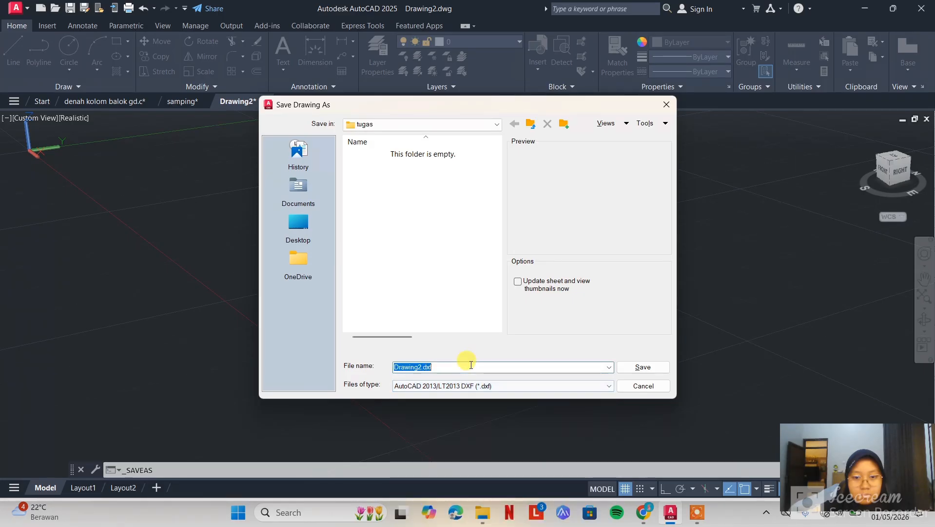
pyautogui.doubleClick(408, 366)
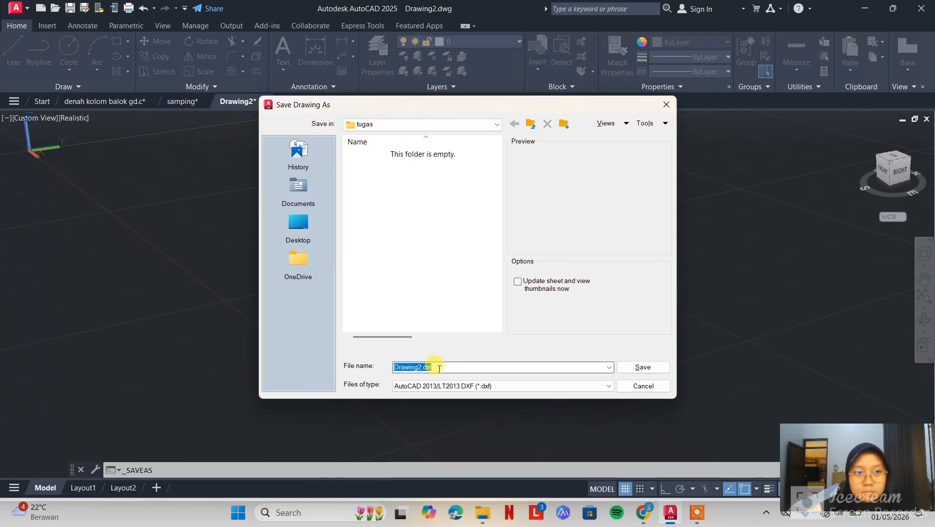
pyautogui.write('dena')
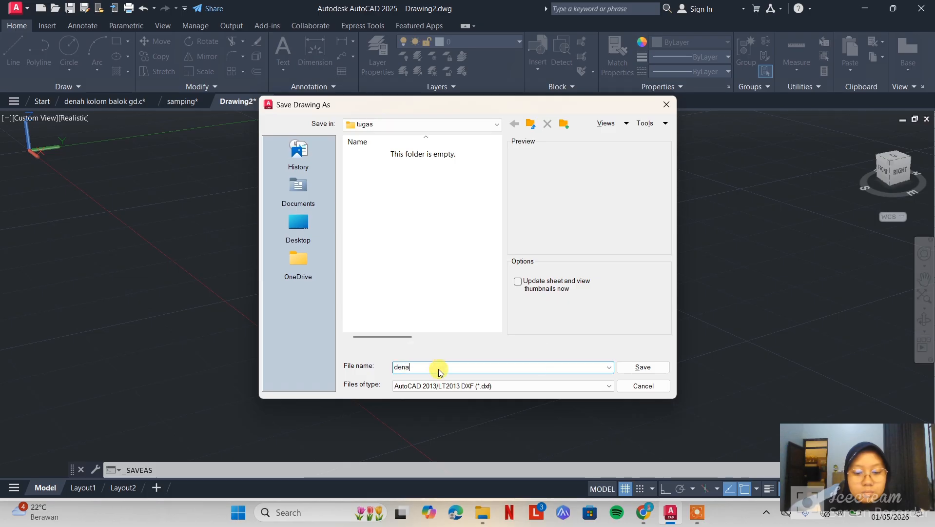
pyautogui.write('h gd.c')
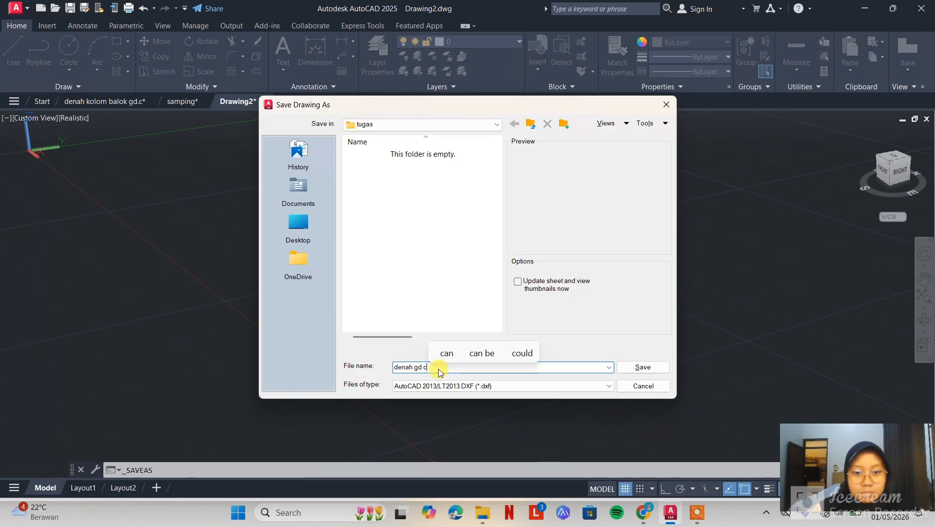
pyautogui.press('Return')
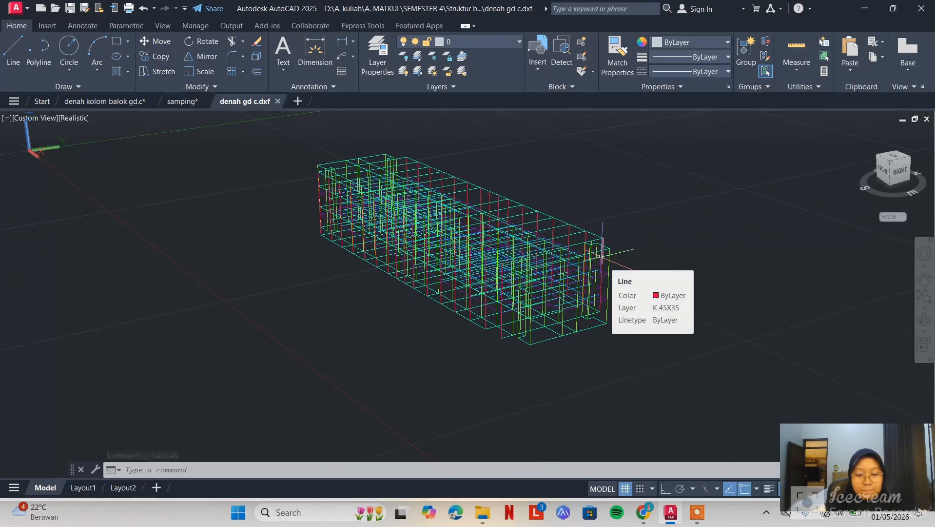
# Save the denah gd c.dxf drawing again
pyautogui.click(866, 12)
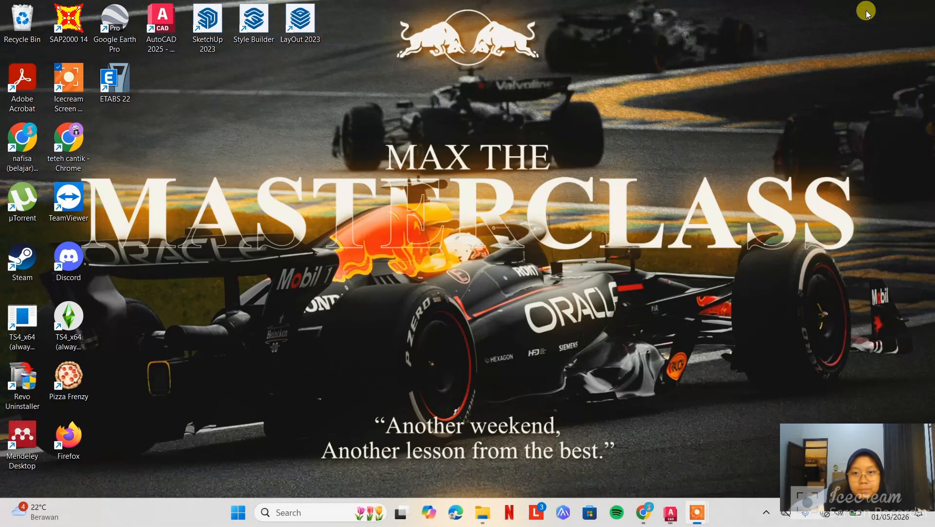
pyautogui.click(676, 515)
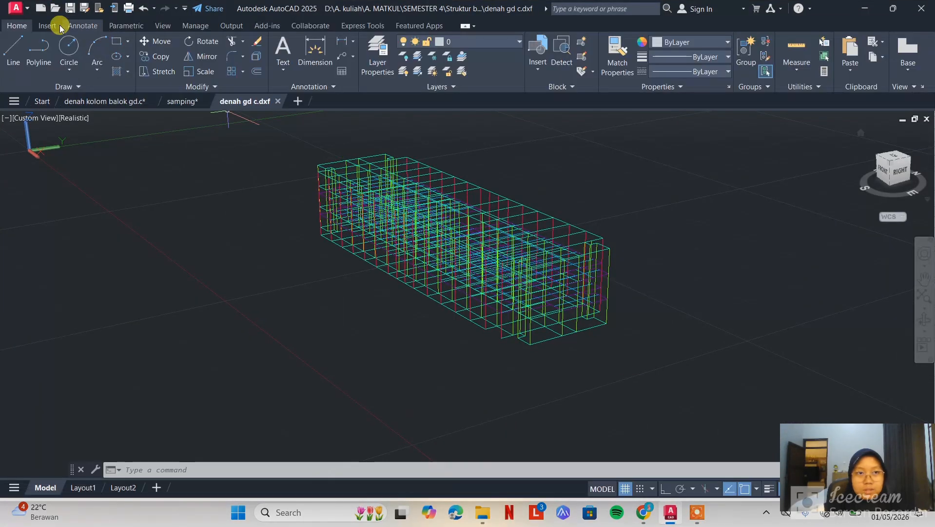
pyautogui.click(75, 5)
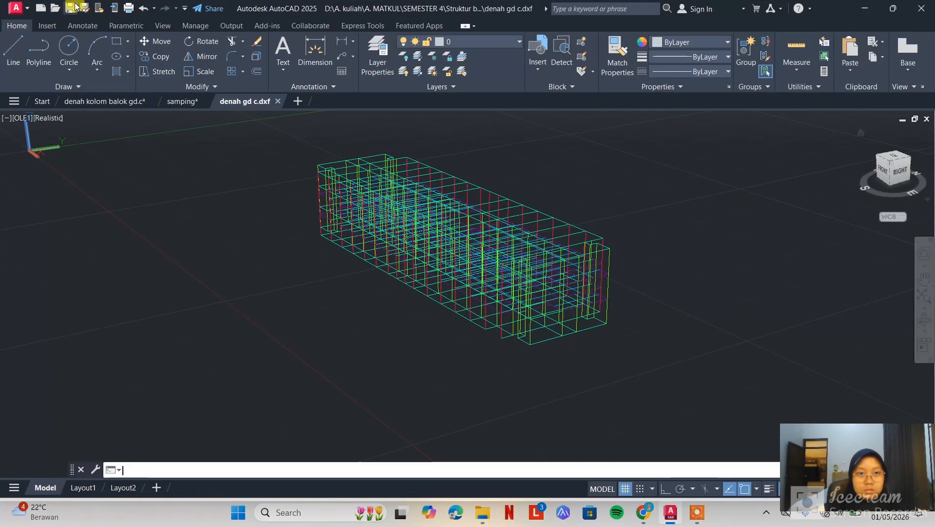
# Minimize AutoCAD and launch ETABS 22 to start a new model
pyautogui.click(864, 11)
pyautogui.click(116, 82)
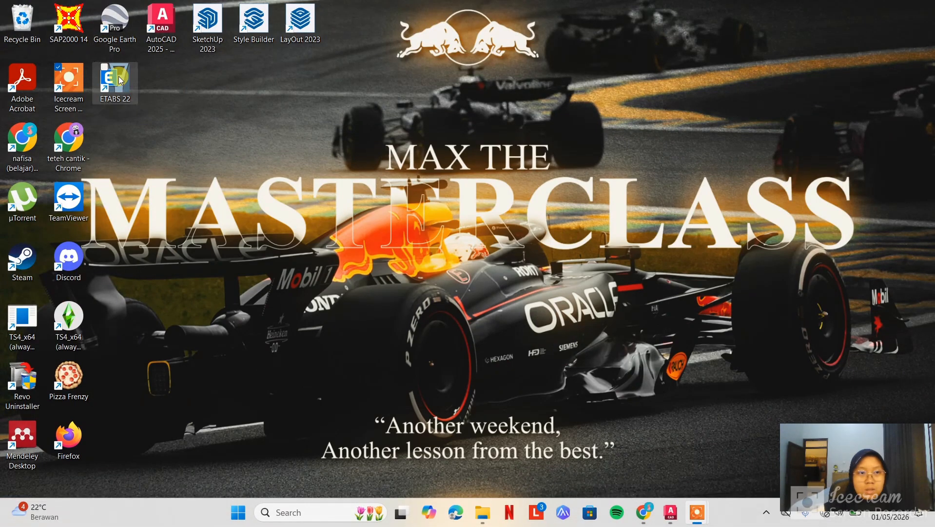
pyautogui.doubleClick(114, 84)
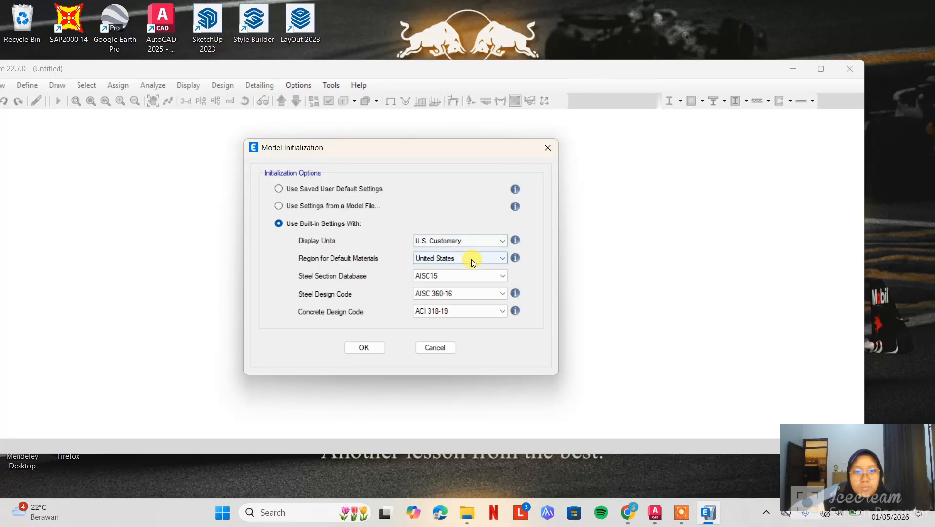
# Initialize the model with built-in settings, using Metric SI display units and the AISC14 steel section database
pyautogui.click(462, 258)
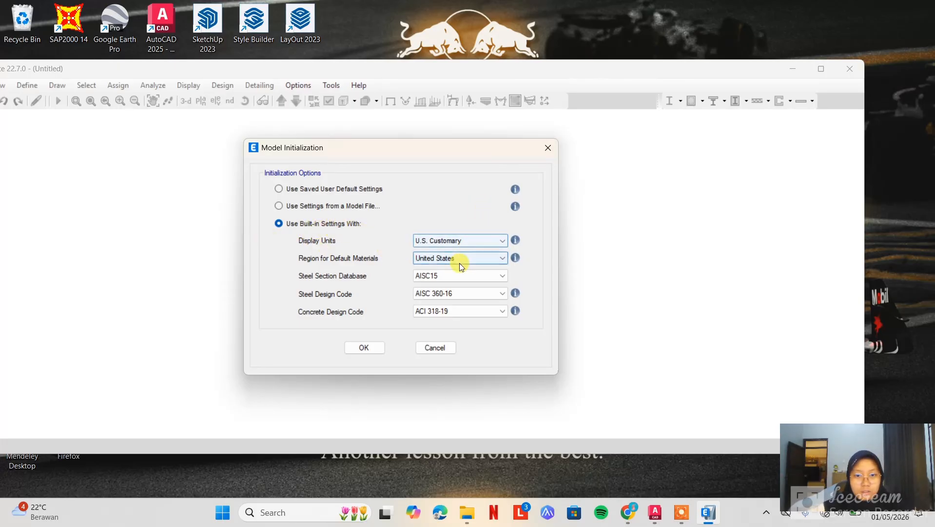
pyautogui.click(462, 240)
pyautogui.click(461, 240)
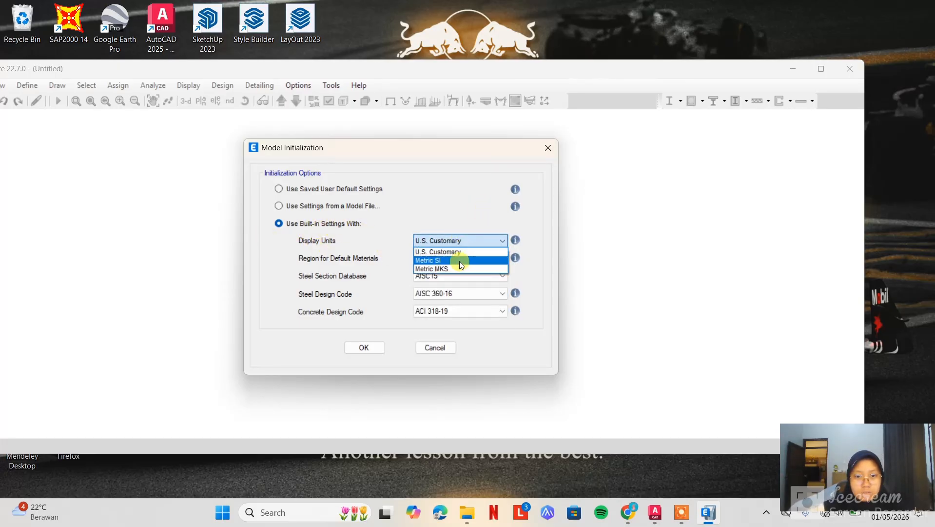
pyautogui.click(460, 254)
pyautogui.click(466, 237)
pyautogui.click(459, 261)
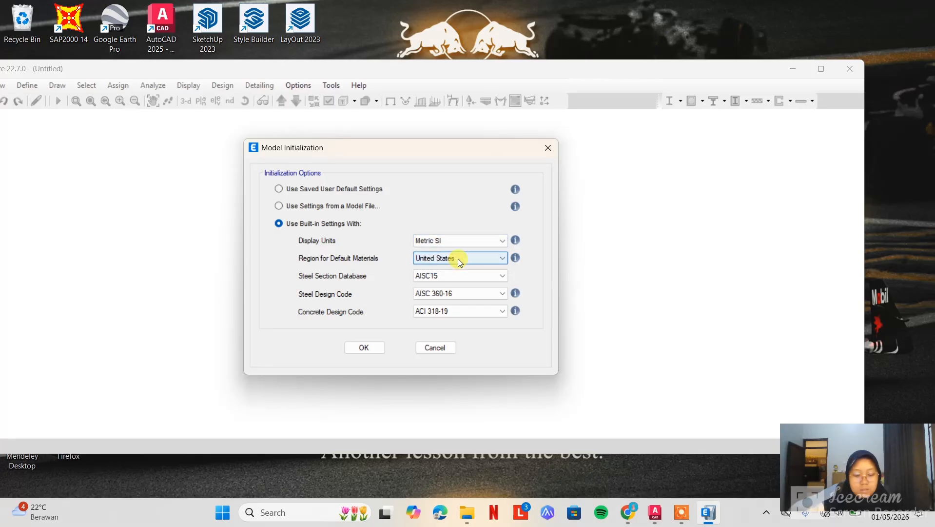
pyautogui.click(461, 276)
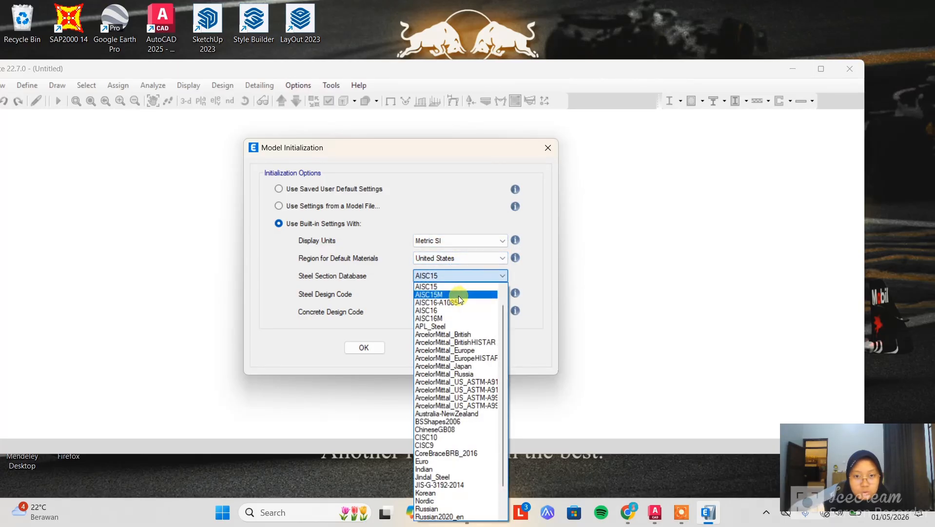
pyautogui.scroll(1, 458, 295)
pyautogui.click(454, 285)
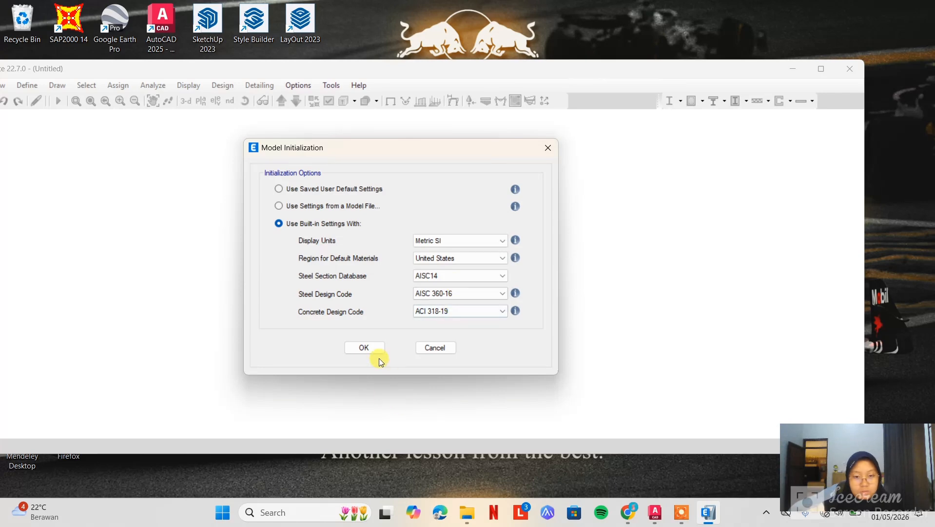
pyautogui.click(365, 347)
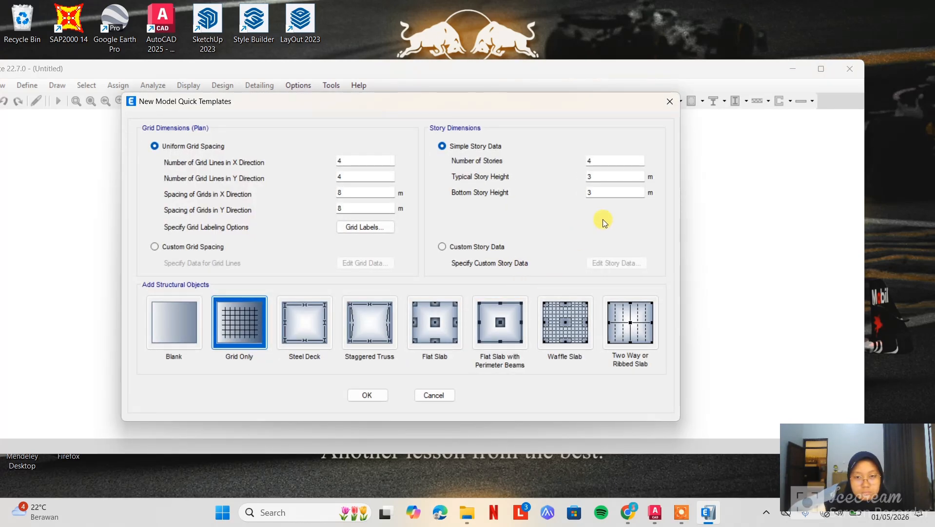
# Open the typical story height for editing in the new model's story dimensions
pyautogui.click(609, 177)
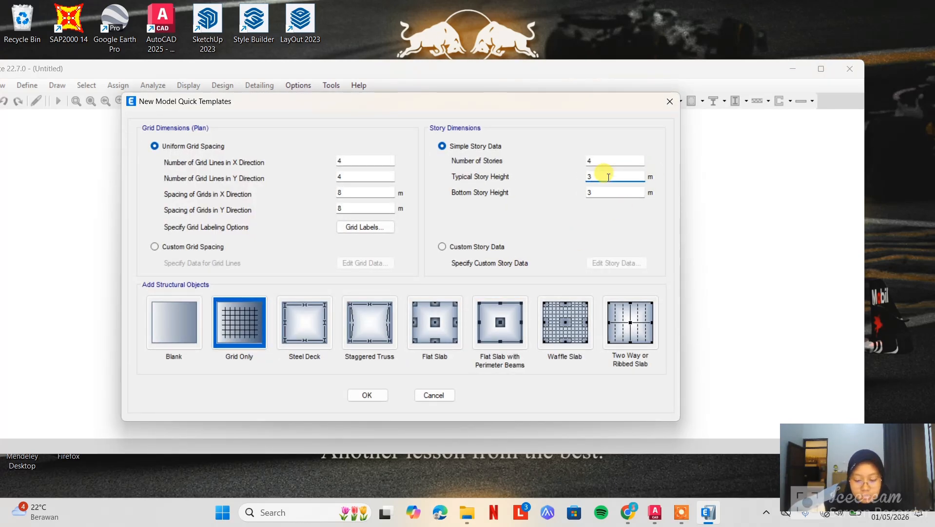
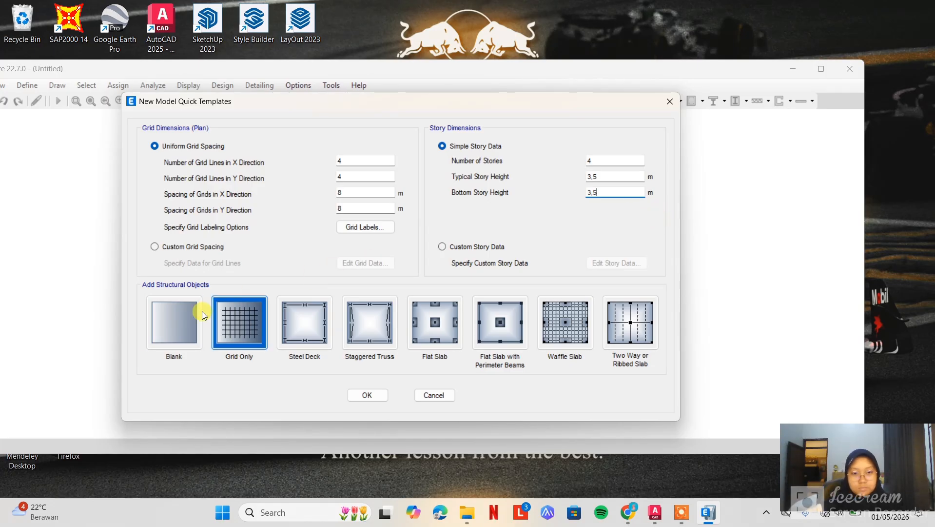
# Create the model from the Blank template with typical and bottom story heights of 3.5 m
pyautogui.click(170, 324)
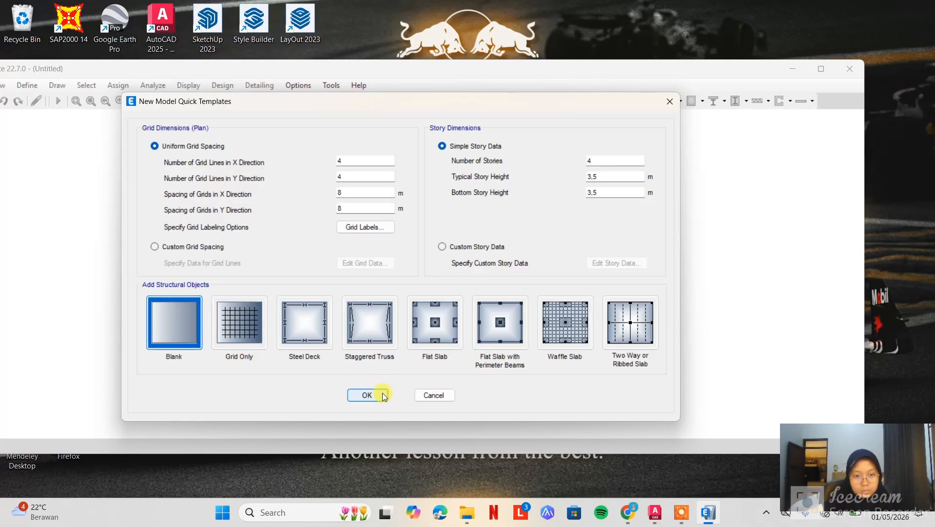
pyautogui.click(368, 395)
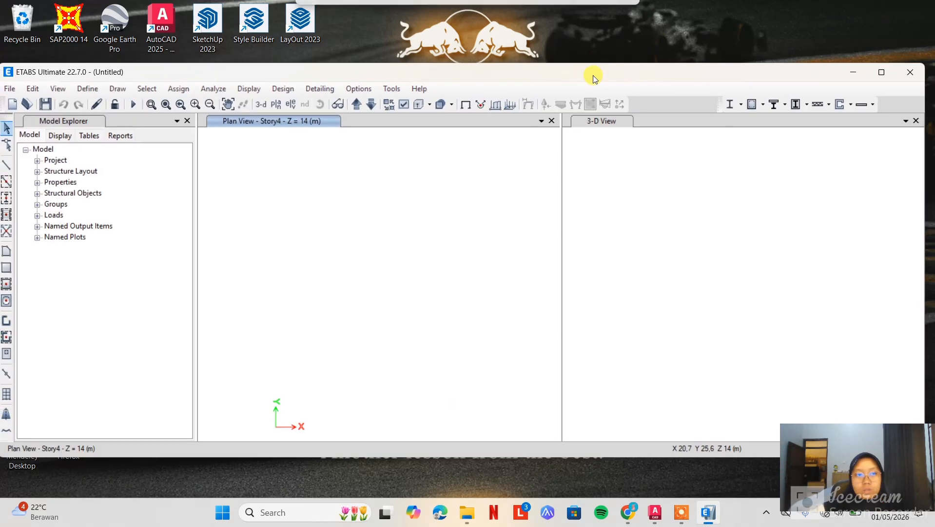
# Add a new concrete rectangular frame section and name it KOLOM 35/45
pyautogui.click(91, 88)
pyautogui.moveTo(159, 116)
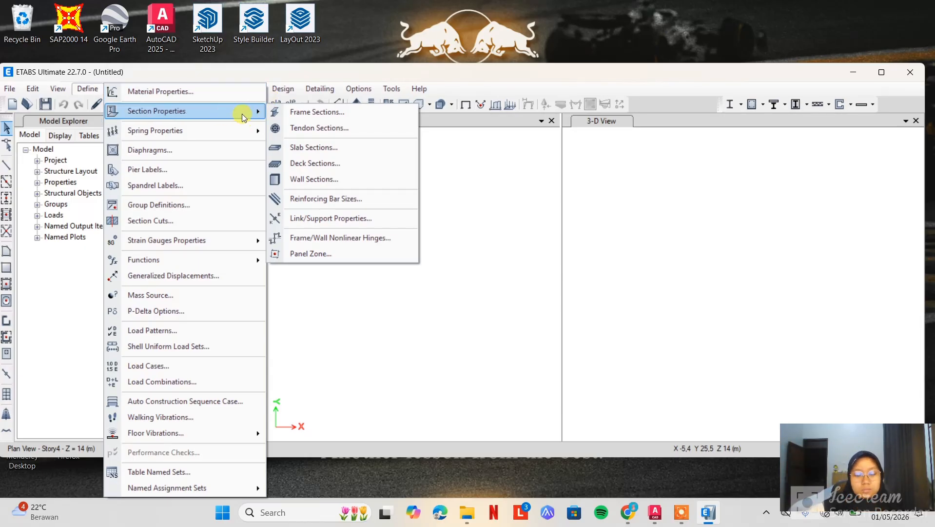
pyautogui.click(334, 113)
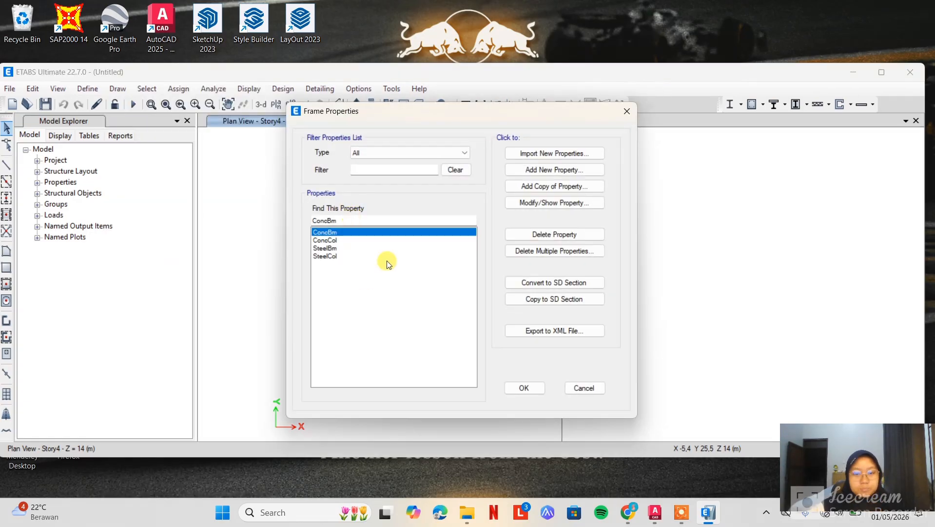
pyautogui.click(551, 173)
pyautogui.click(253, 233)
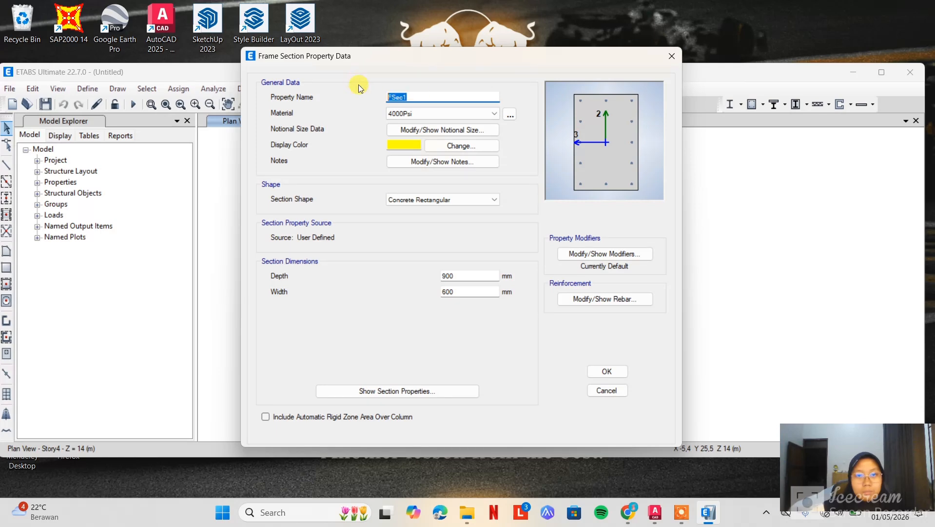
pyautogui.write('LOM')
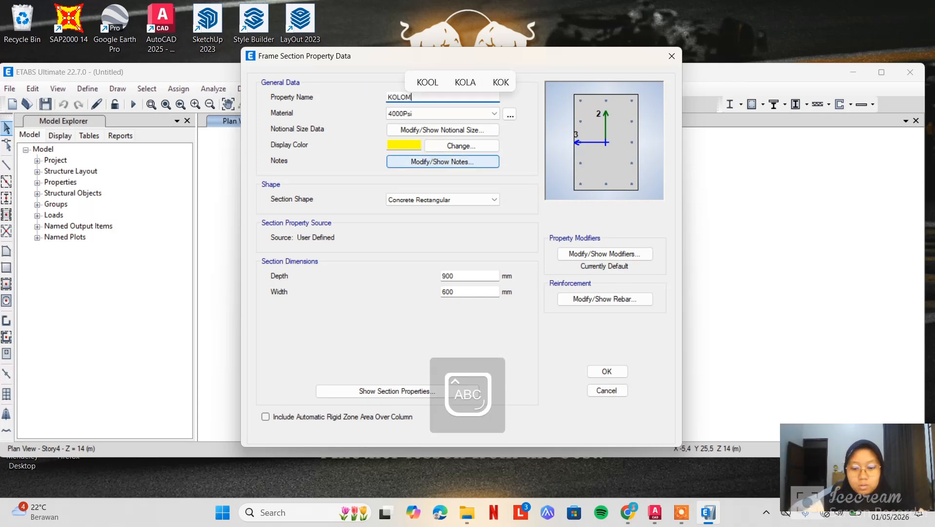
pyautogui.write(' 35/45')
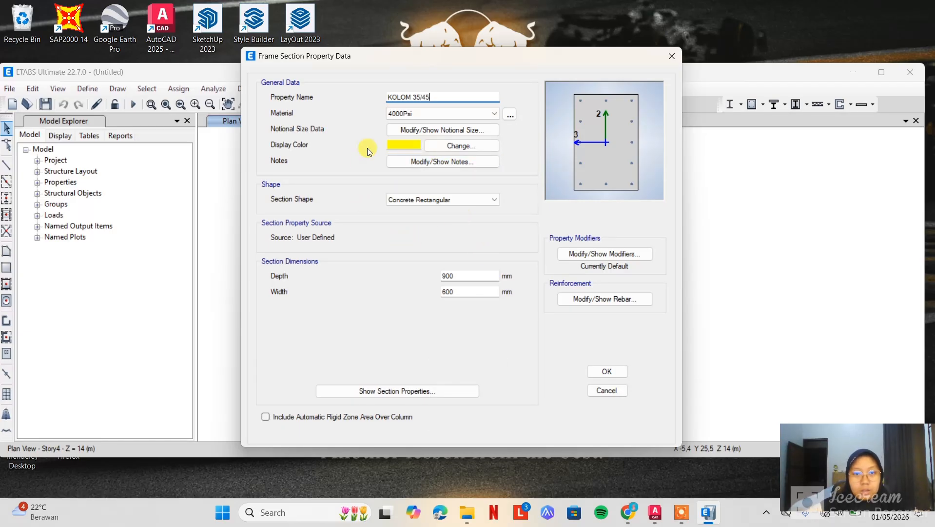
# Check the K 45X35 layer colour in AutoCAD's denah kolom balok gd.c drawing, and set the ETABS section's display colour to matching red
pyautogui.click(655, 518)
pyautogui.click(471, 40)
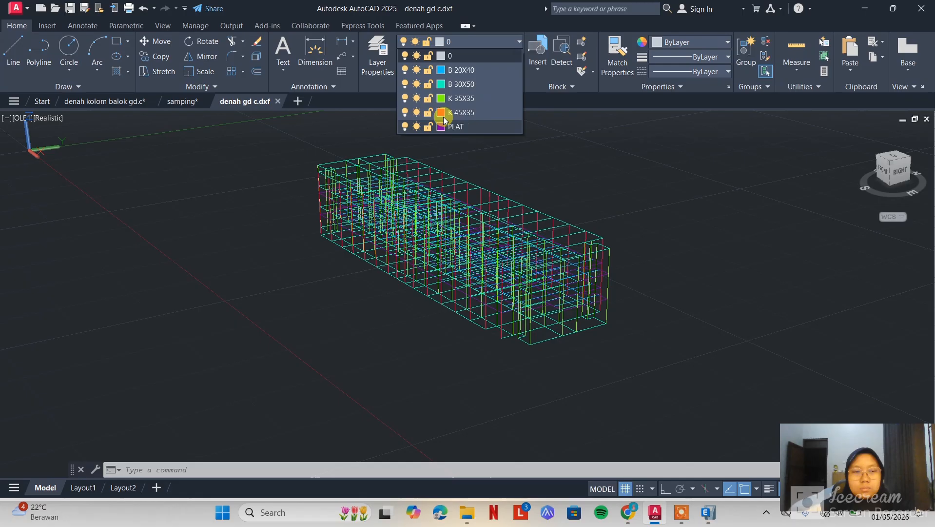
pyautogui.click(122, 100)
pyautogui.click(466, 41)
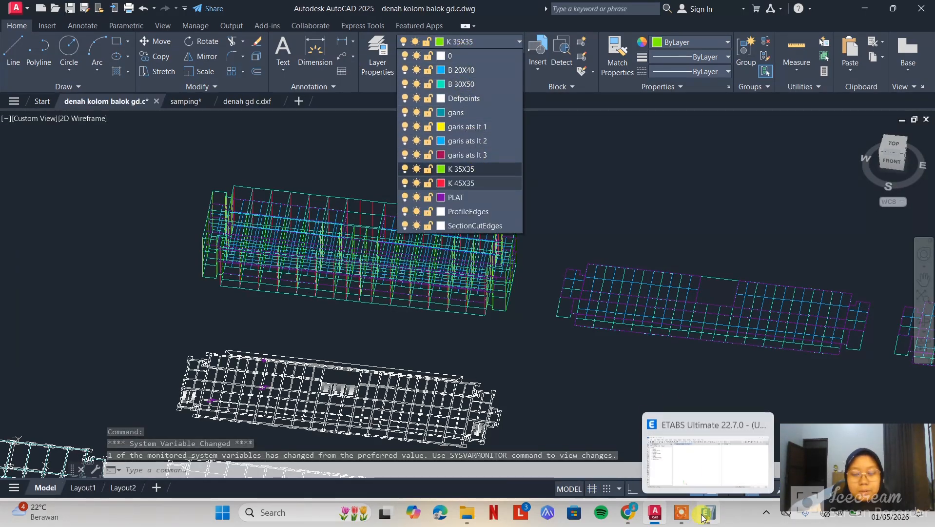
pyautogui.click(693, 466)
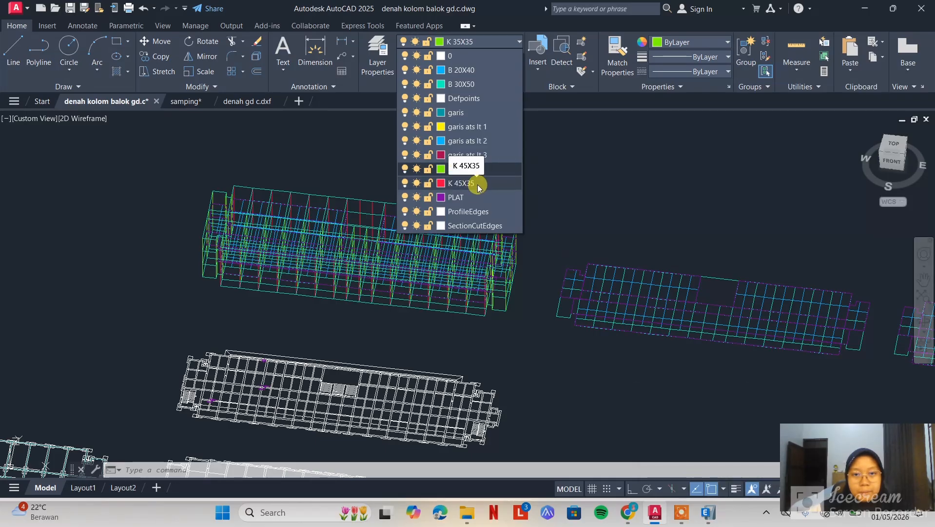
pyautogui.click(707, 511)
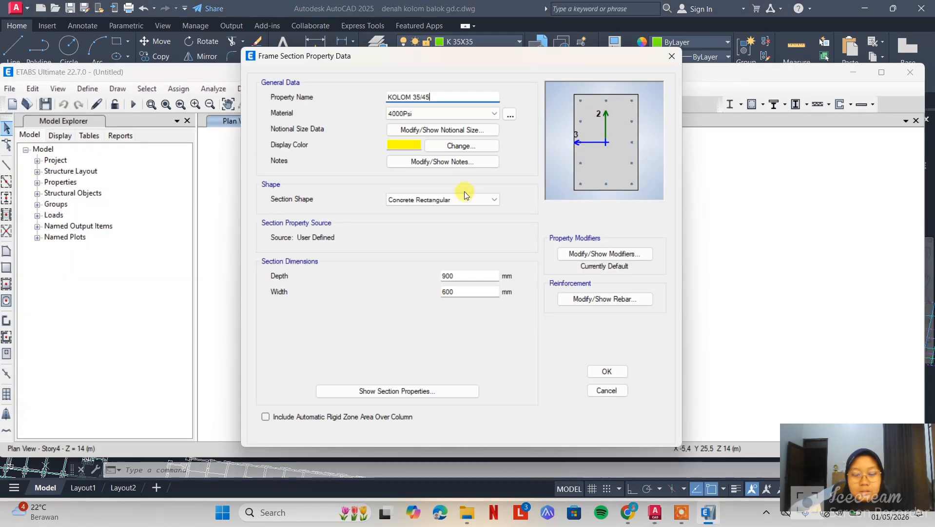
pyautogui.click(435, 147)
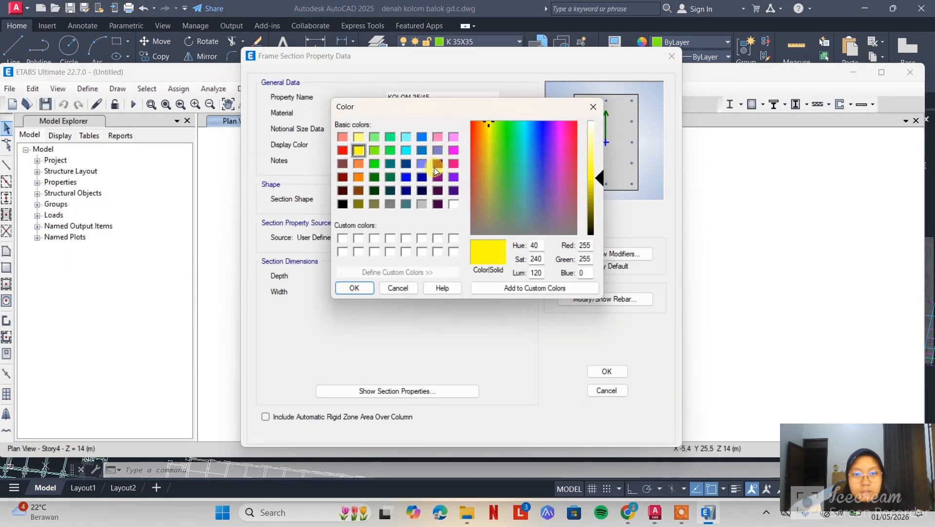
pyautogui.click(343, 150)
pyautogui.click(355, 288)
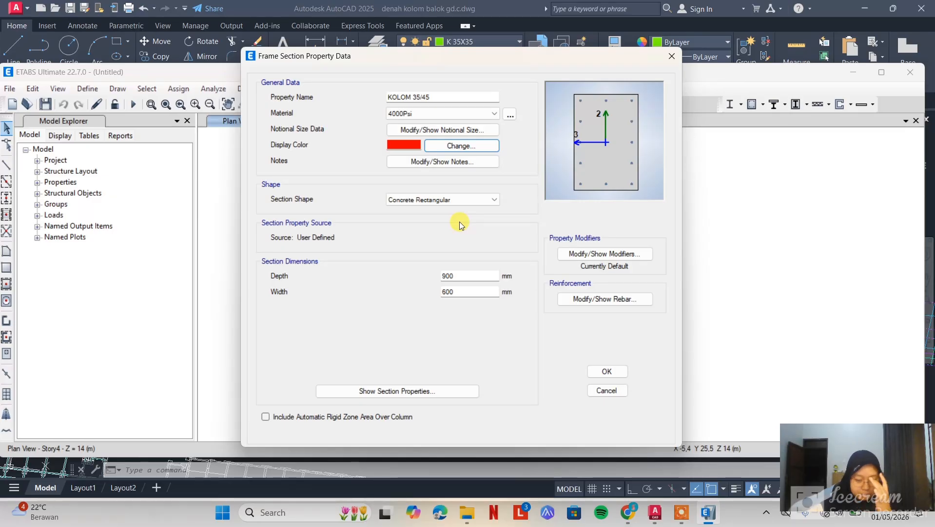
# Set the KOLOM 35/45 section's depth to 450 mm and width to 350 mm, and save it with the default column reinforcement
pyautogui.doubleClick(473, 276)
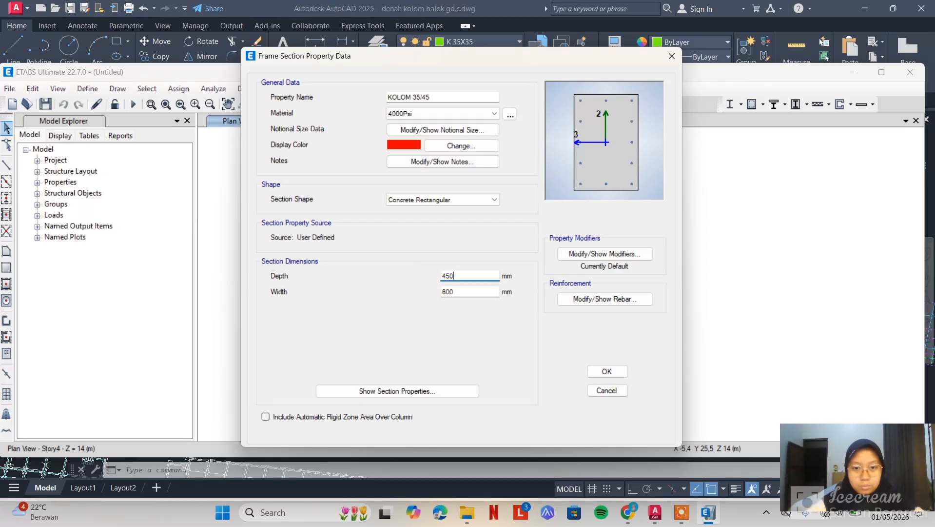
pyautogui.click(458, 292)
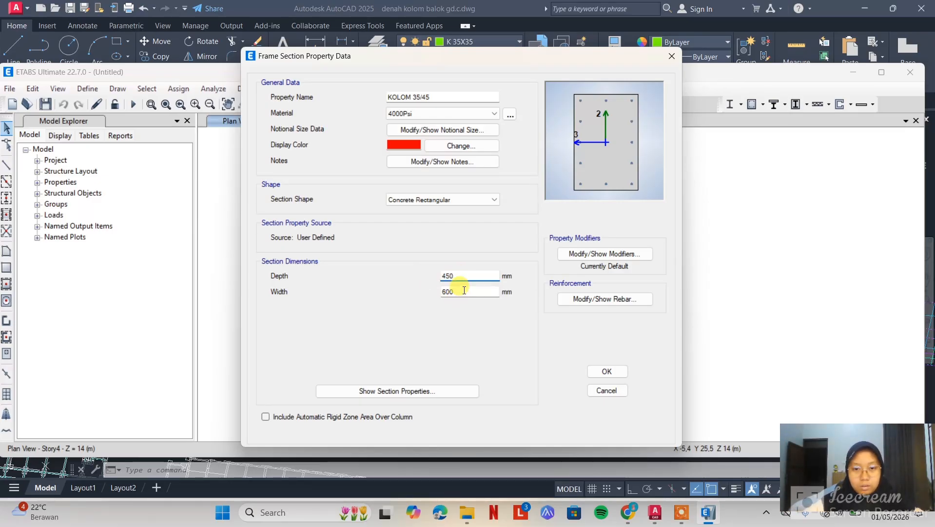
pyautogui.moveTo(456, 291); pyautogui.dragTo(425, 290)
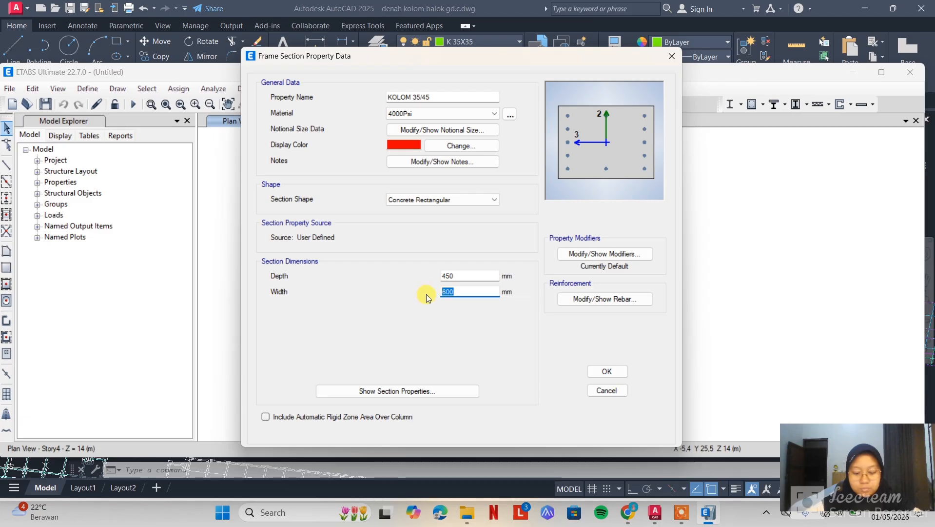
pyautogui.write('350')
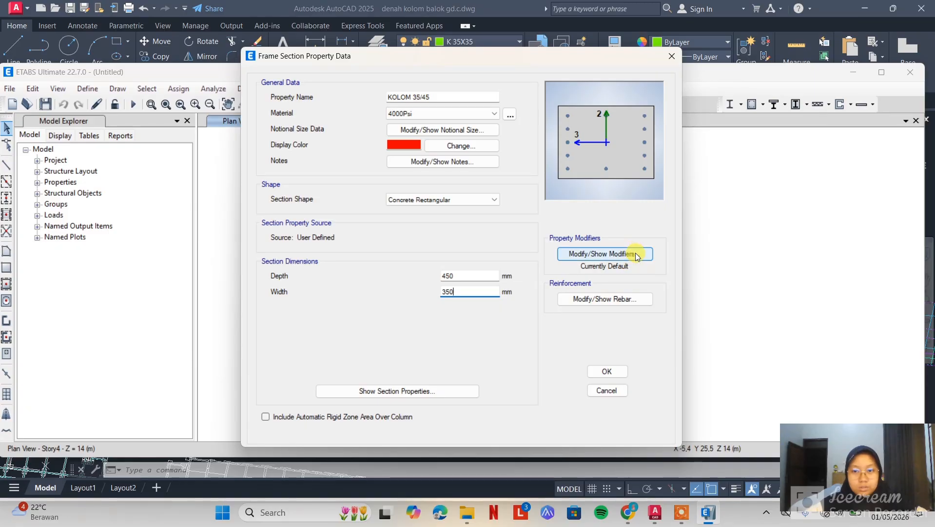
pyautogui.click(628, 300)
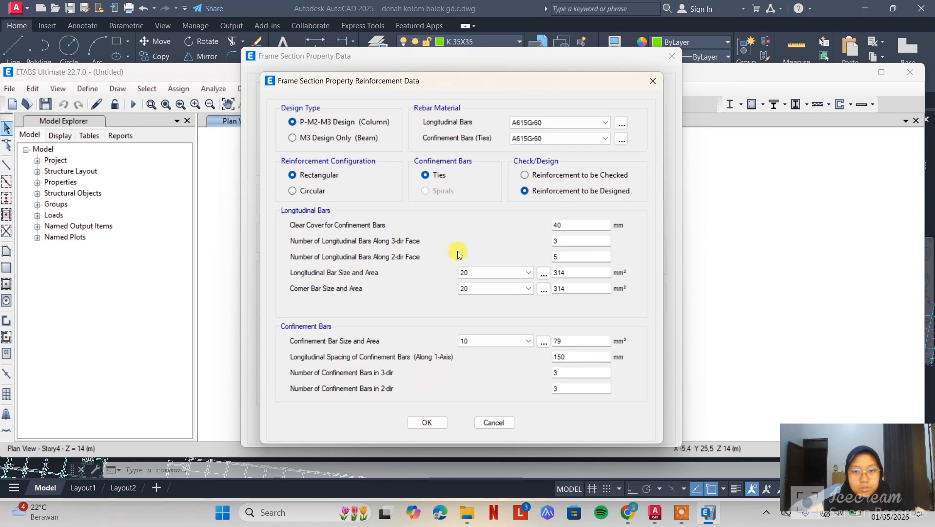
pyautogui.click(428, 422)
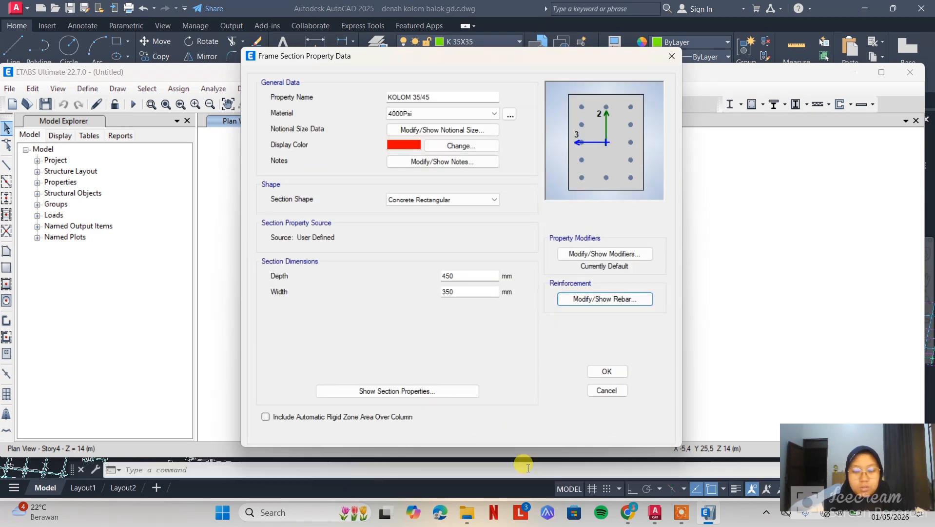
pyautogui.click(608, 371)
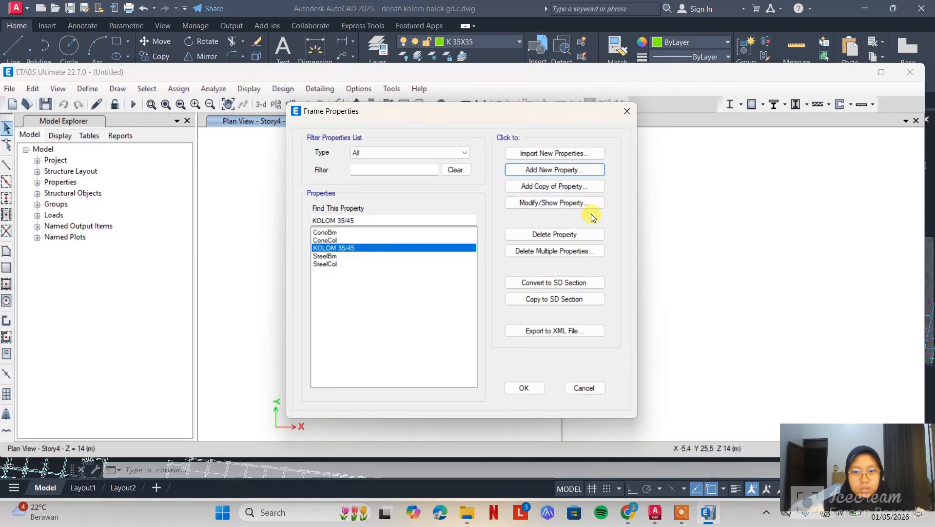
# Add a copy of the KOLOM 35/45 section and name it KOLOM 35/35
pyautogui.click(569, 188)
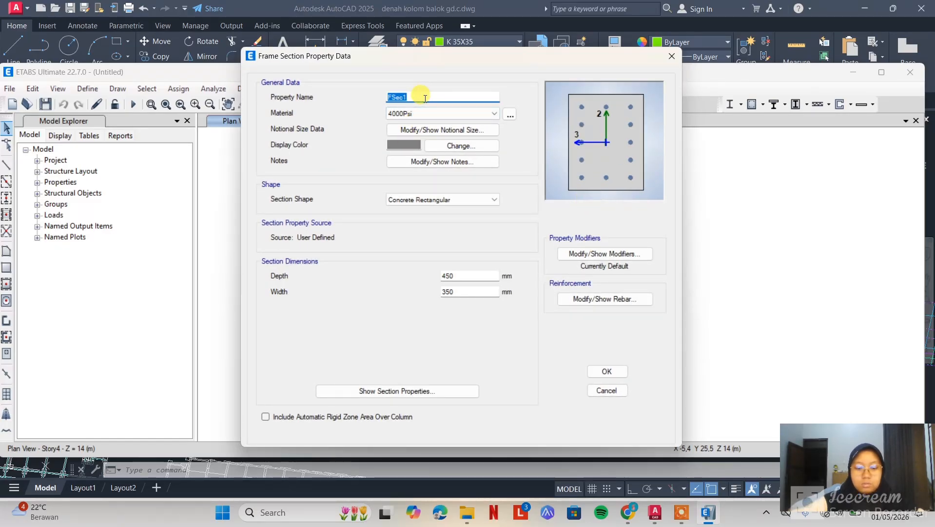
pyautogui.press('capslock')
pyautogui.write('KOLOM 35/35')
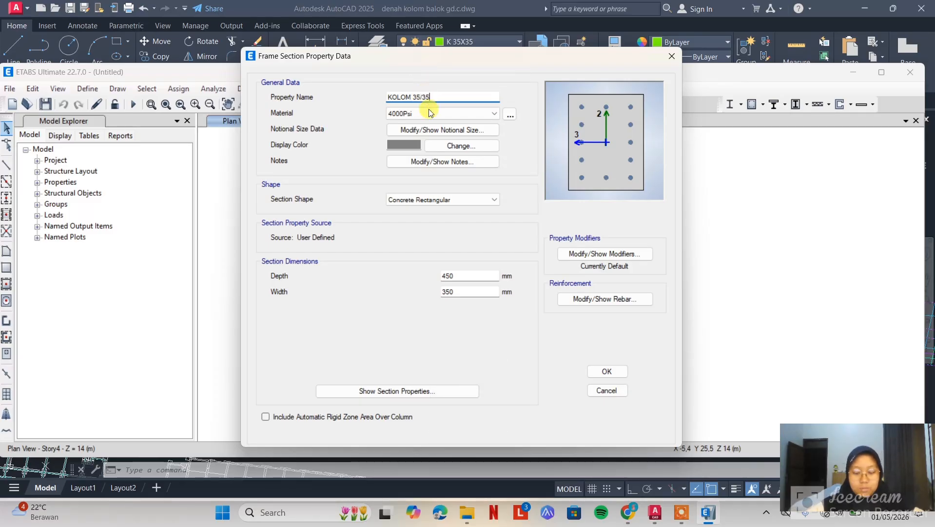
# Check the K 35X35 layer colour in AutoCAD, and set the KOLOM 35/35 section's display colour in ETABS to matching yellow-green
pyautogui.click(656, 513)
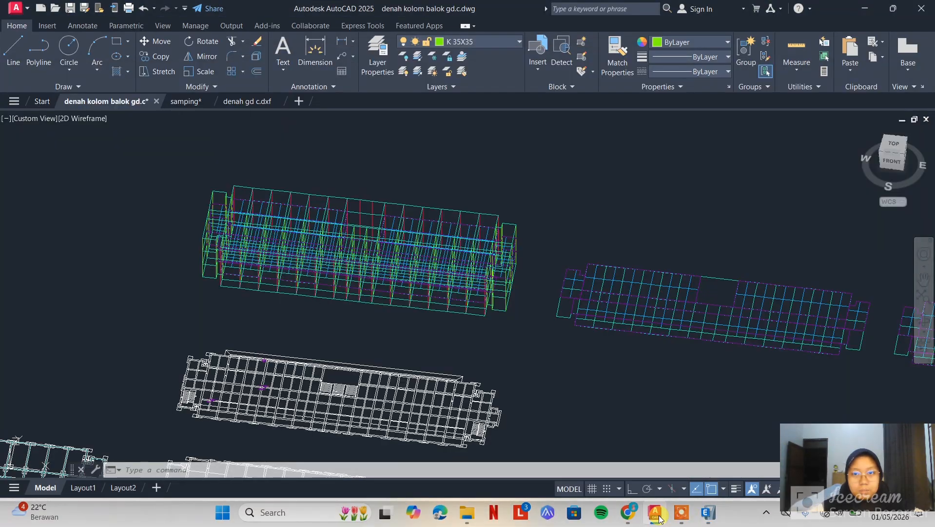
pyautogui.click(458, 42)
pyautogui.click(458, 42)
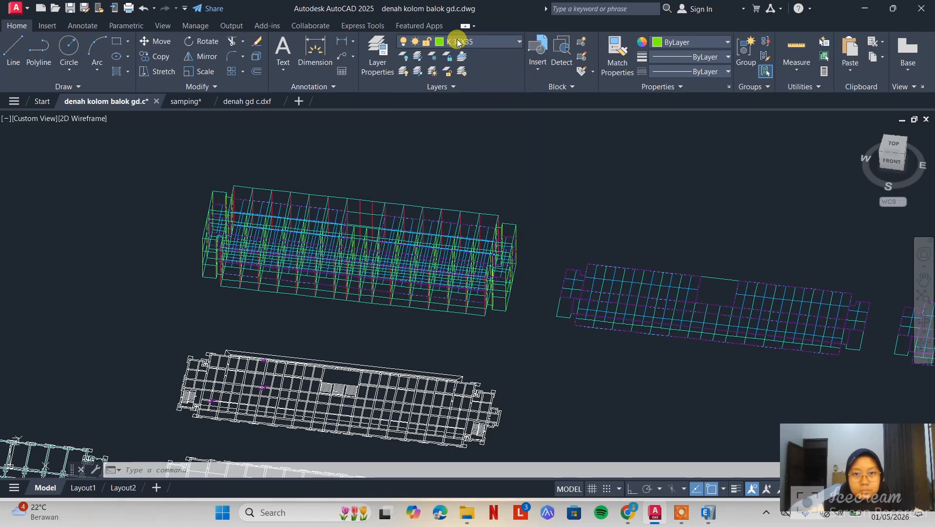
pyautogui.click(459, 42)
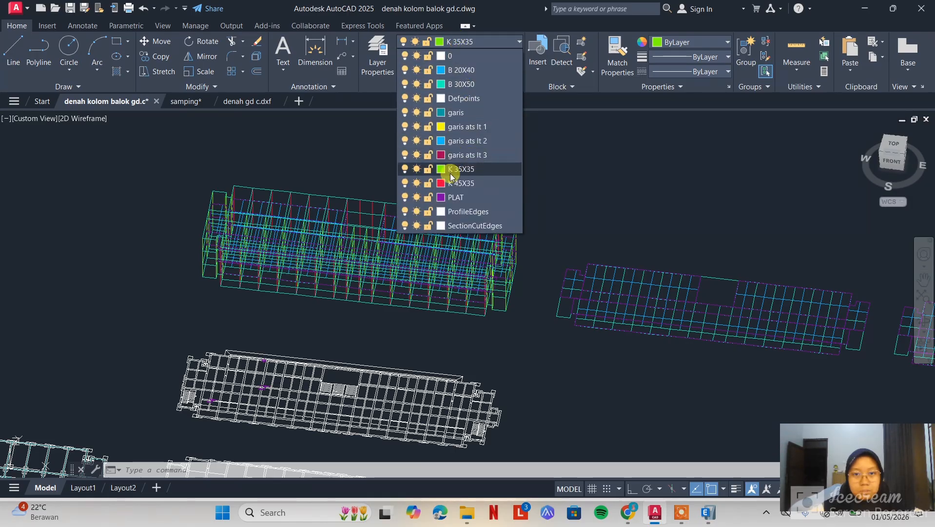
pyautogui.click(708, 512)
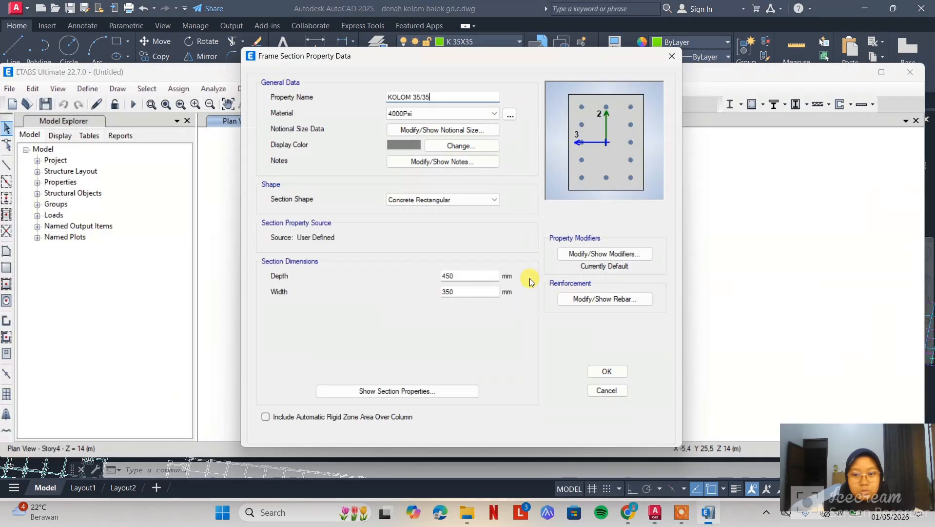
pyautogui.click(461, 145)
pyautogui.click(390, 150)
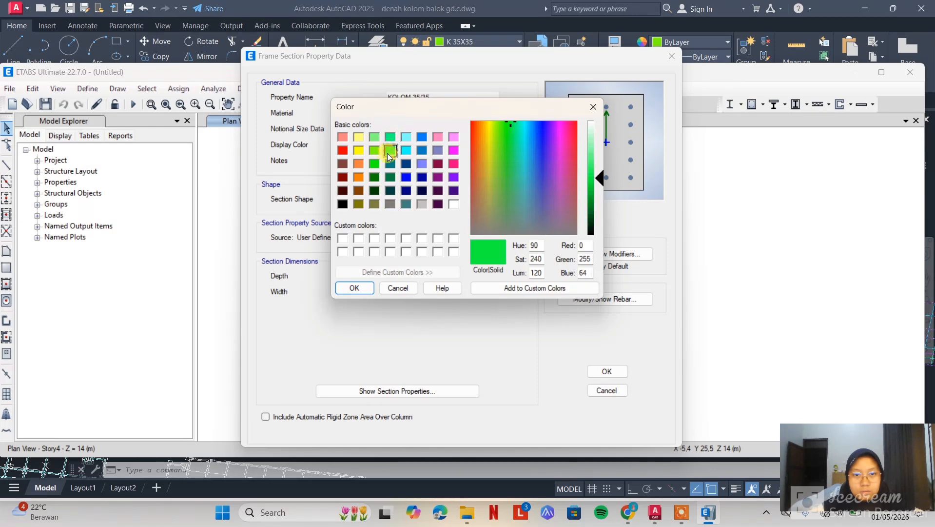
pyautogui.click(663, 515)
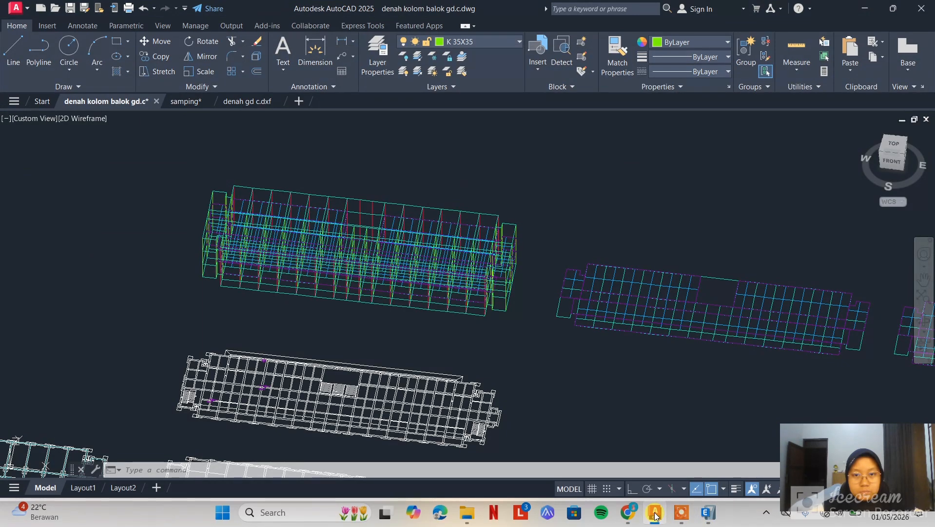
pyautogui.click(707, 513)
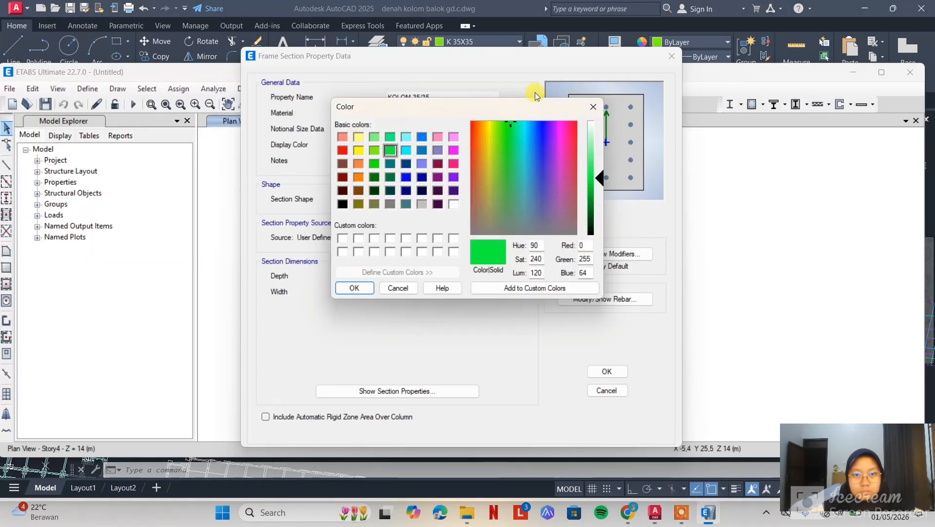
pyautogui.click(375, 148)
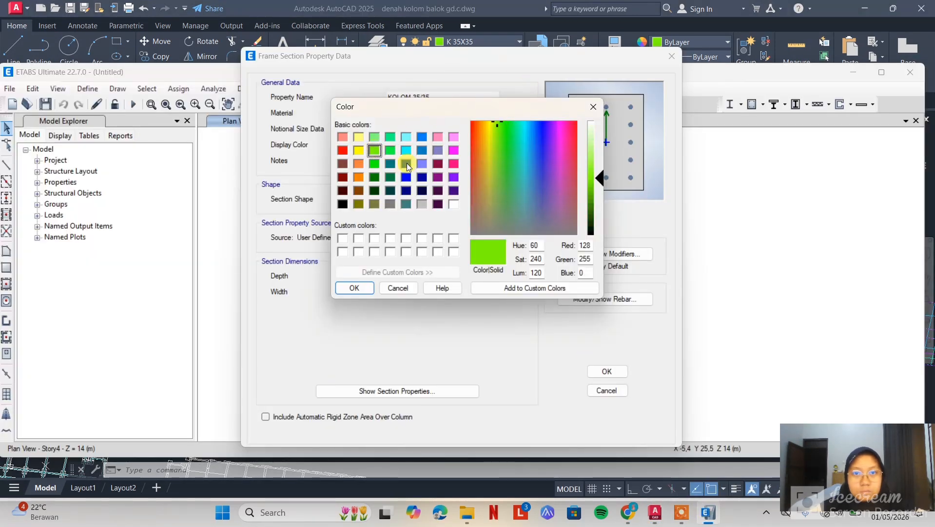
pyautogui.click(347, 288)
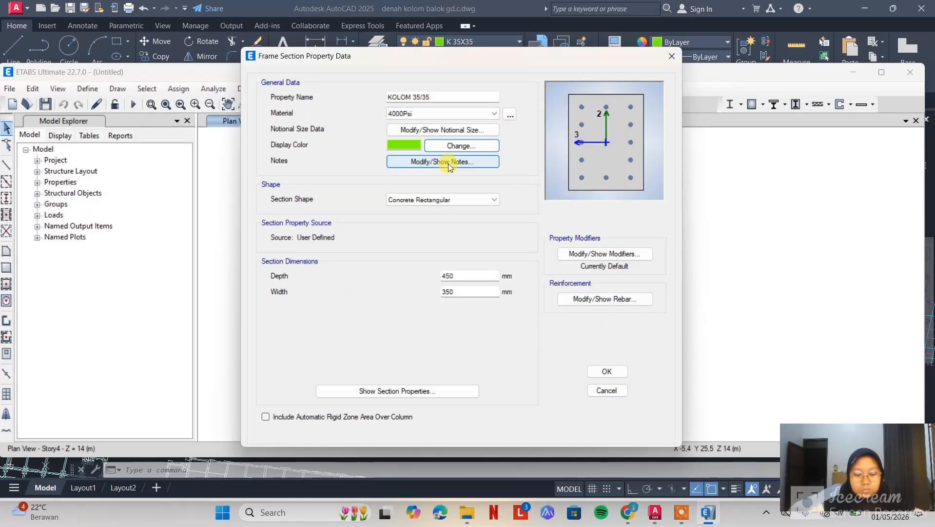
# Set the KOLOM 35/35 section's depth to 500 mm and width to 300 mm, and review its reinforcement data
pyautogui.click(468, 274)
pyautogui.moveTo(468, 275); pyautogui.dragTo(420, 274)
pyautogui.write('5')
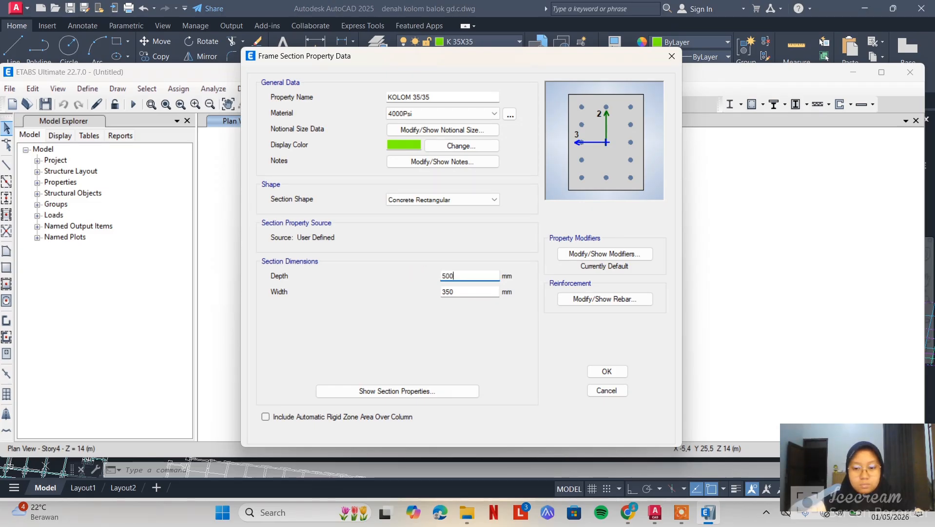
pyautogui.moveTo(468, 292); pyautogui.dragTo(447, 292)
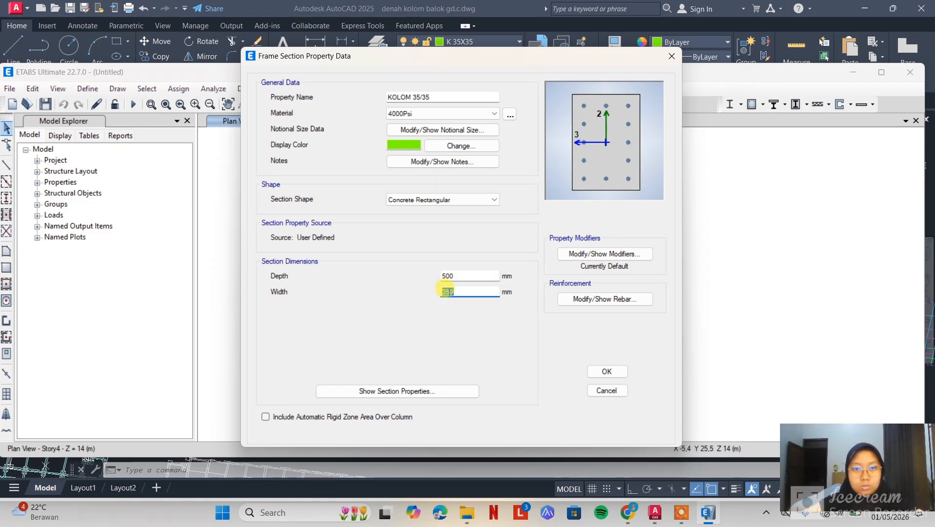
pyautogui.write('300')
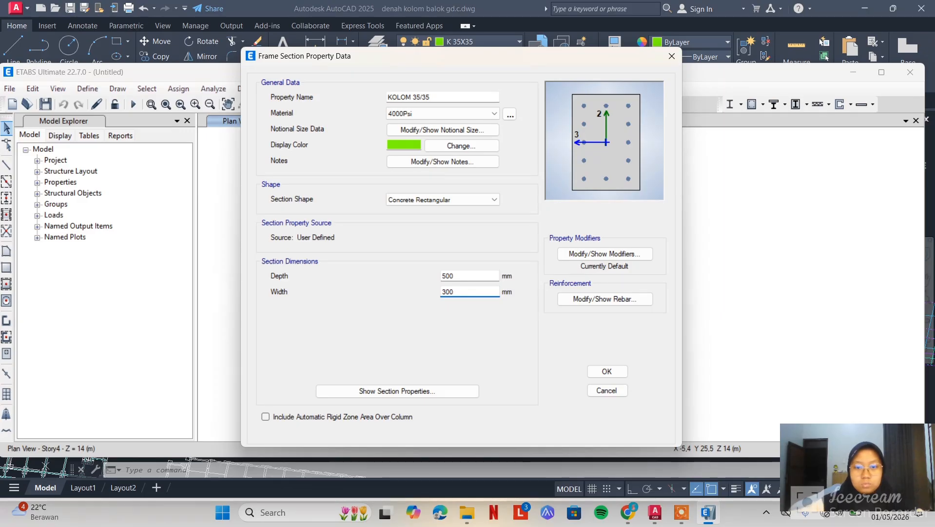
pyautogui.click(605, 299)
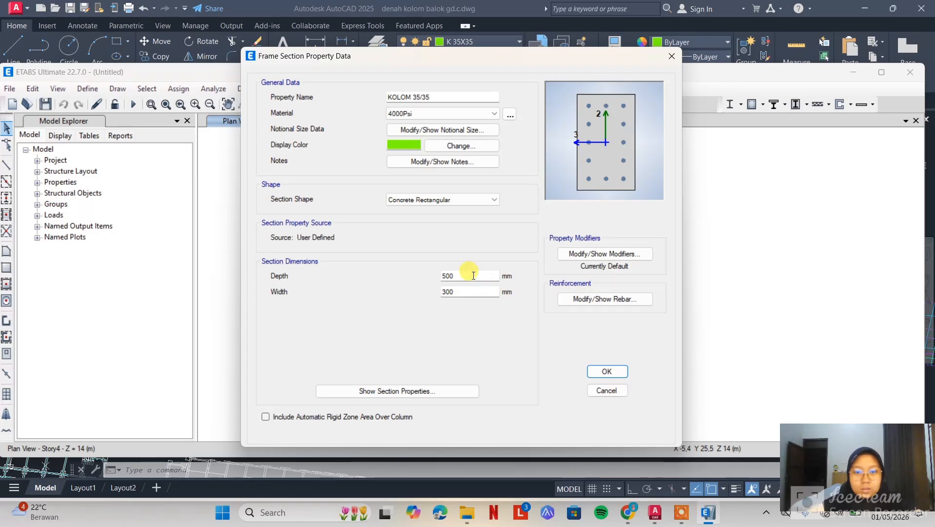
# Set the KOLOM 35/35 section's depth and width both to 350 mm, and save it with the default column reinforcement
pyautogui.moveTo(471, 275); pyautogui.dragTo(421, 273)
pyautogui.write('350')
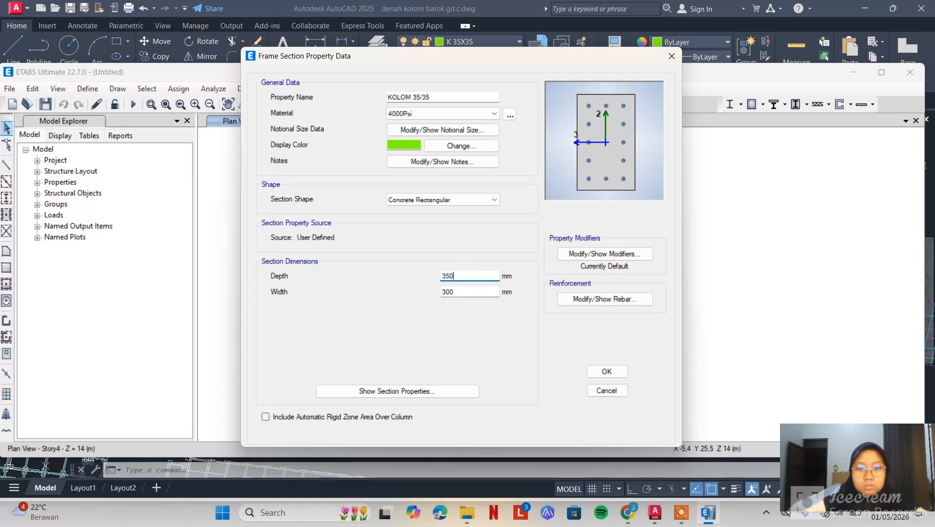
pyautogui.doubleClick(438, 291)
pyautogui.write('350')
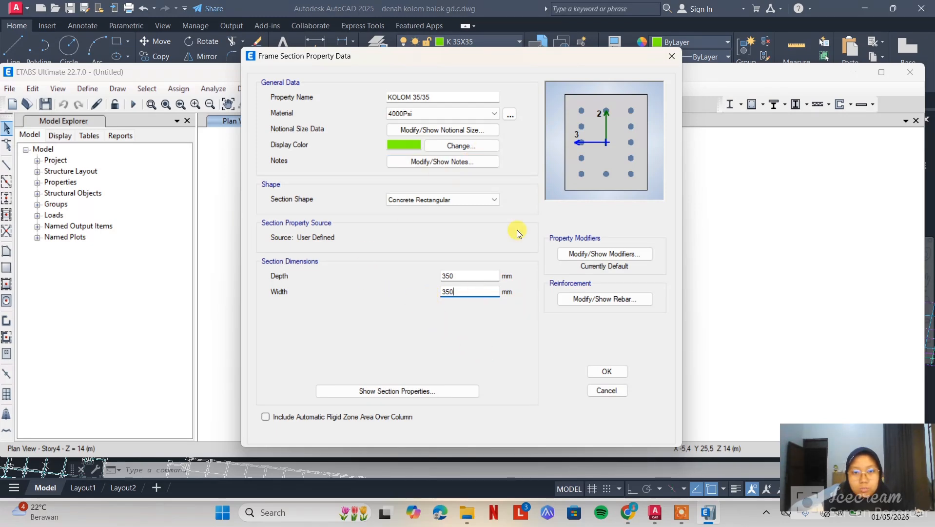
pyautogui.click(625, 299)
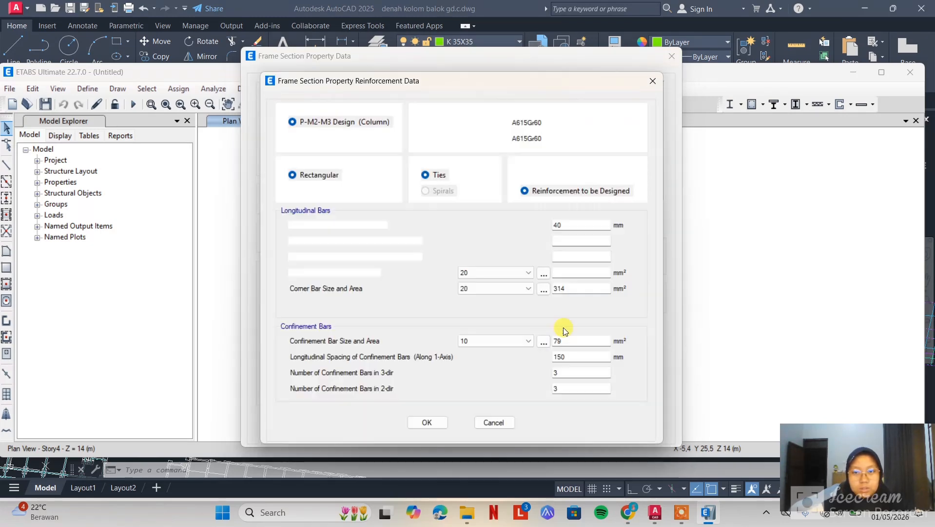
pyautogui.click(427, 423)
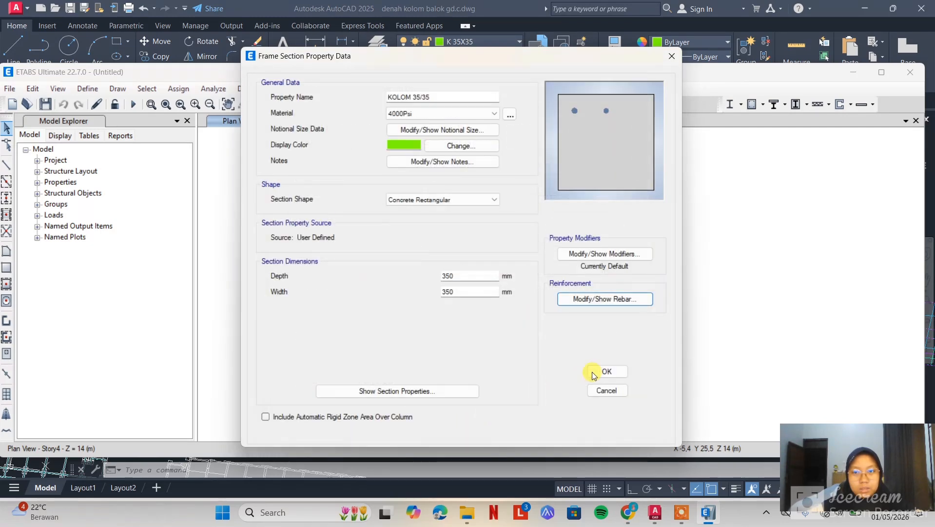
pyautogui.click(605, 299)
pyautogui.click(427, 421)
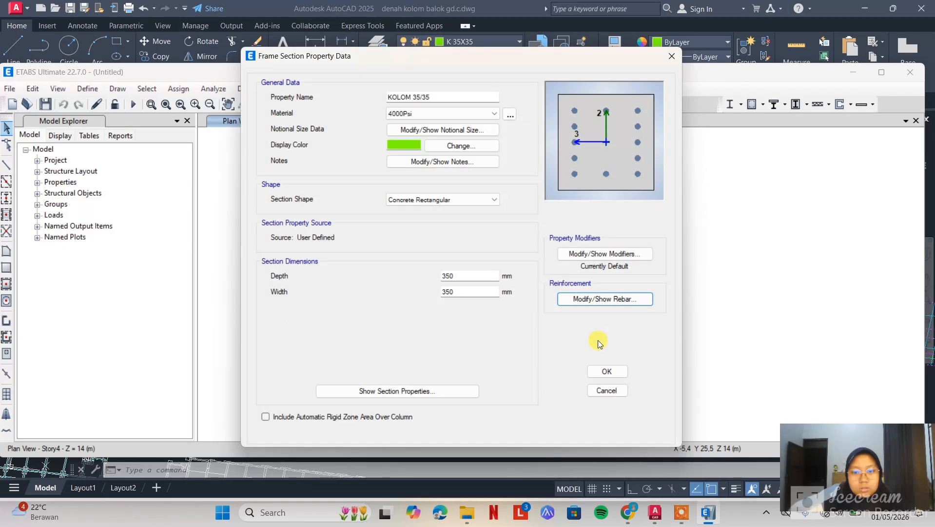
pyautogui.click(611, 371)
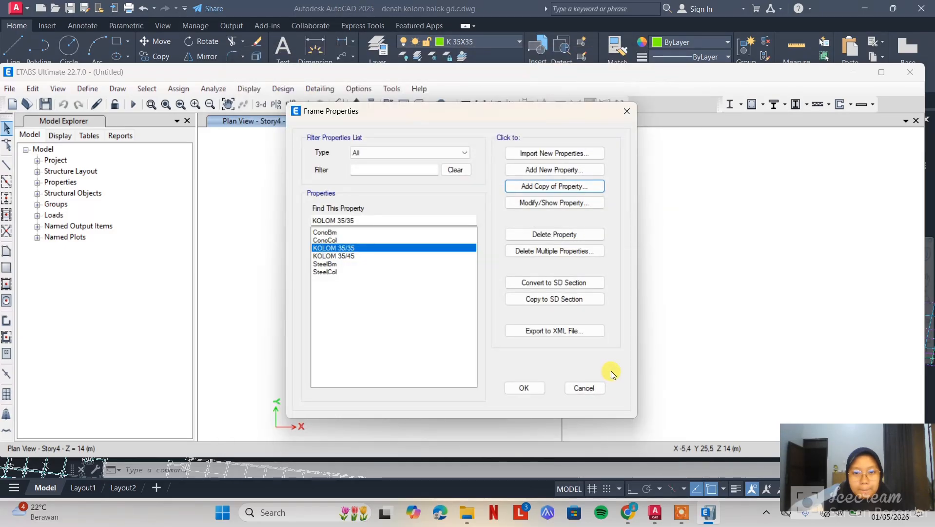
# Add a new concrete rectangular frame section and name it BALOK 30/50
pyautogui.click(580, 171)
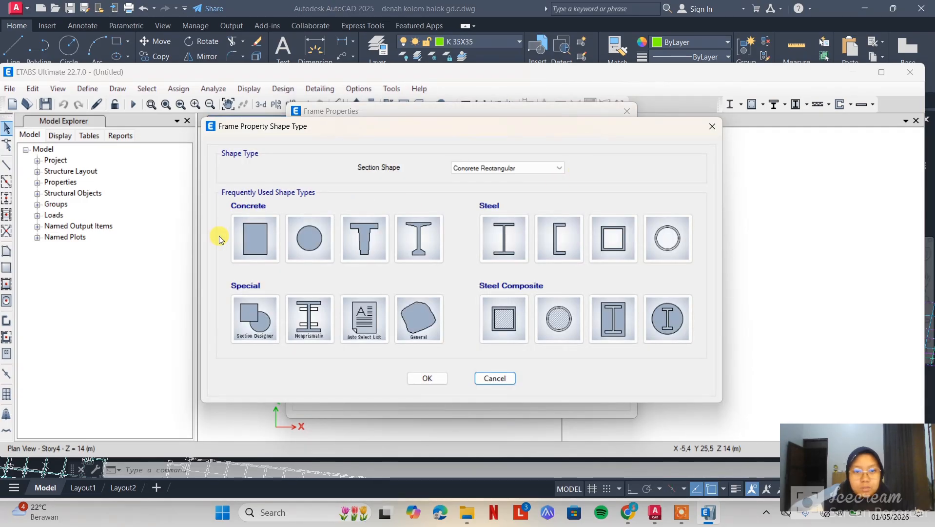
pyautogui.click(247, 239)
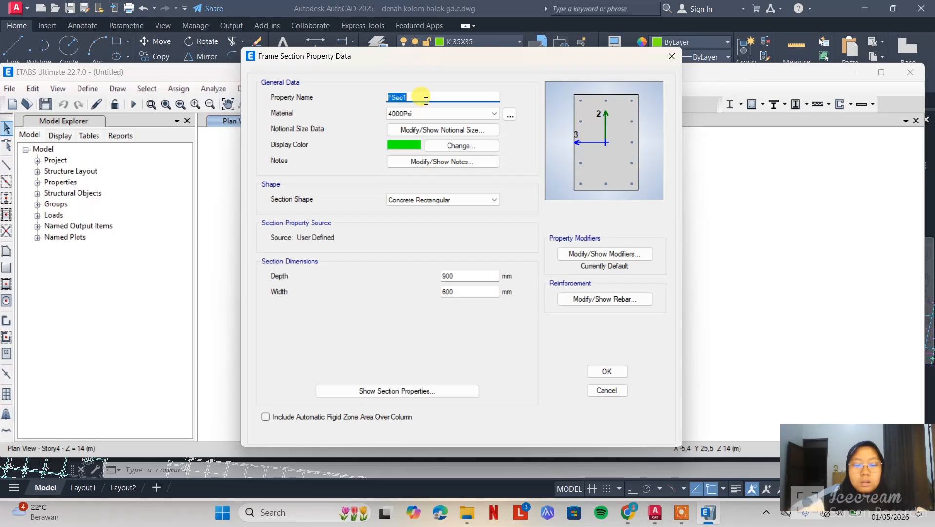
pyautogui.write('BALO')
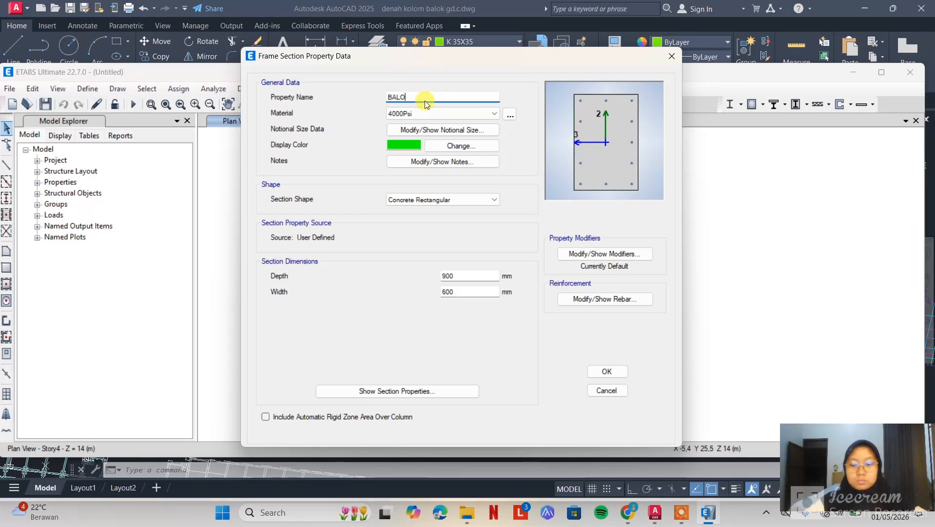
pyautogui.write('K')
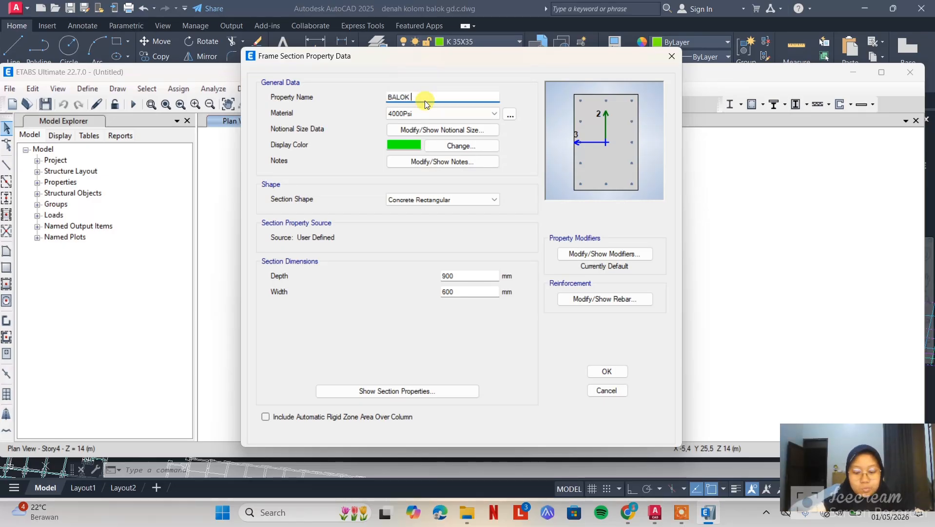
pyautogui.write(' 3')
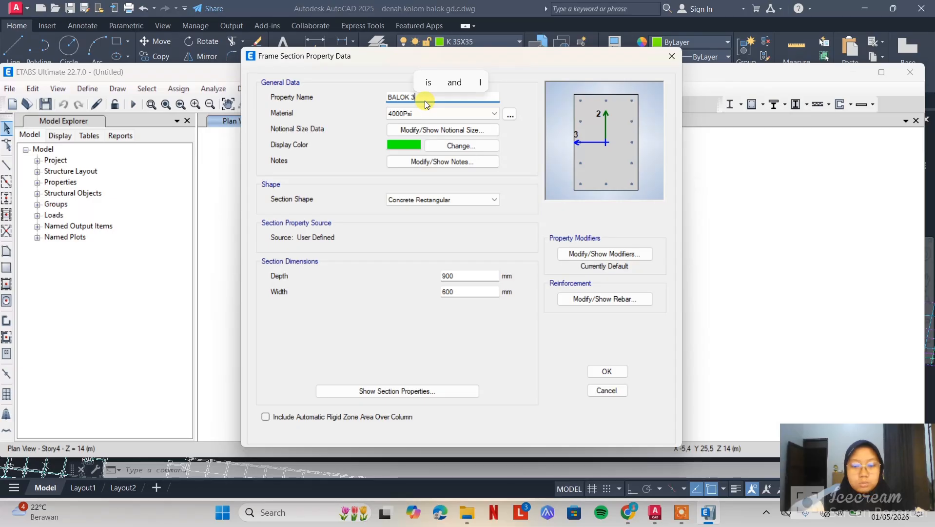
pyautogui.write('0/50')
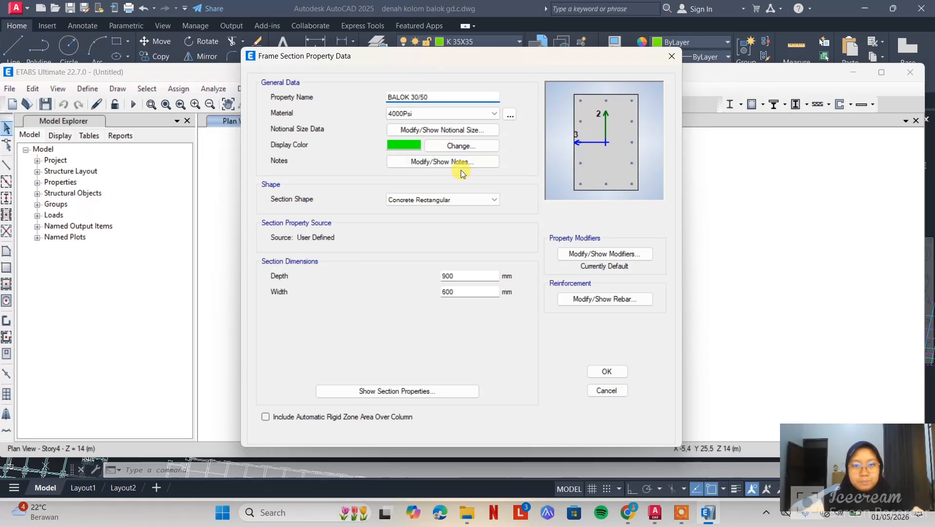
# Make B 30X50 the current layer in AutoCAD to check its colour, and set BALOK 30/50's display colour in ETABS to light cyan
pyautogui.click(655, 512)
pyautogui.click(468, 42)
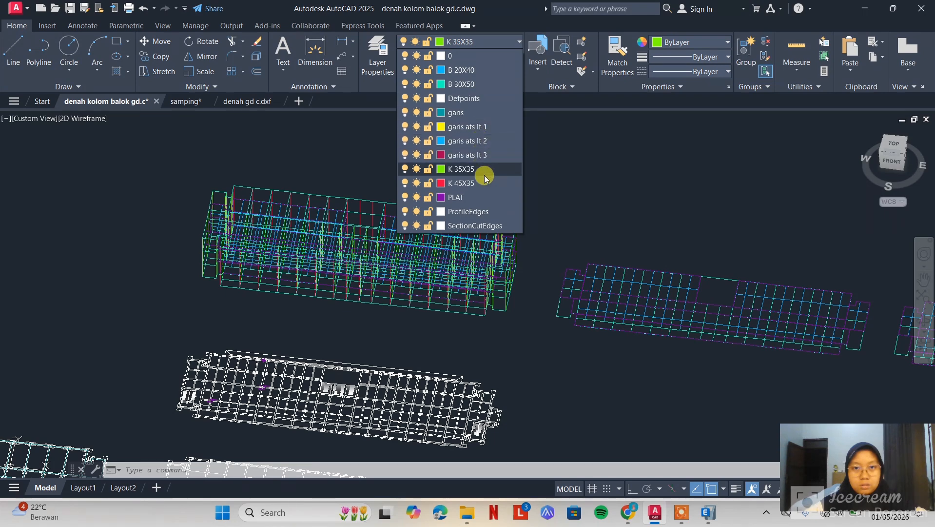
pyautogui.click(474, 84)
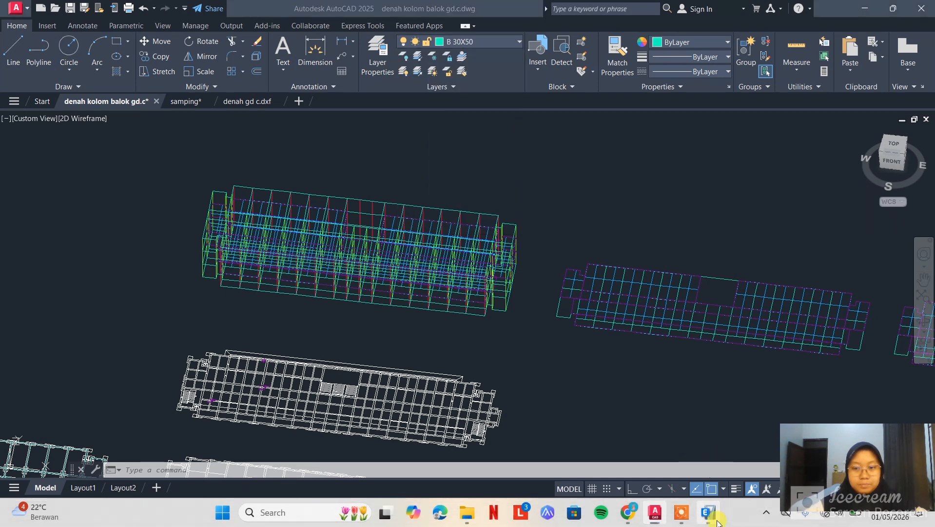
pyautogui.hotkey('alt', 'Tab')
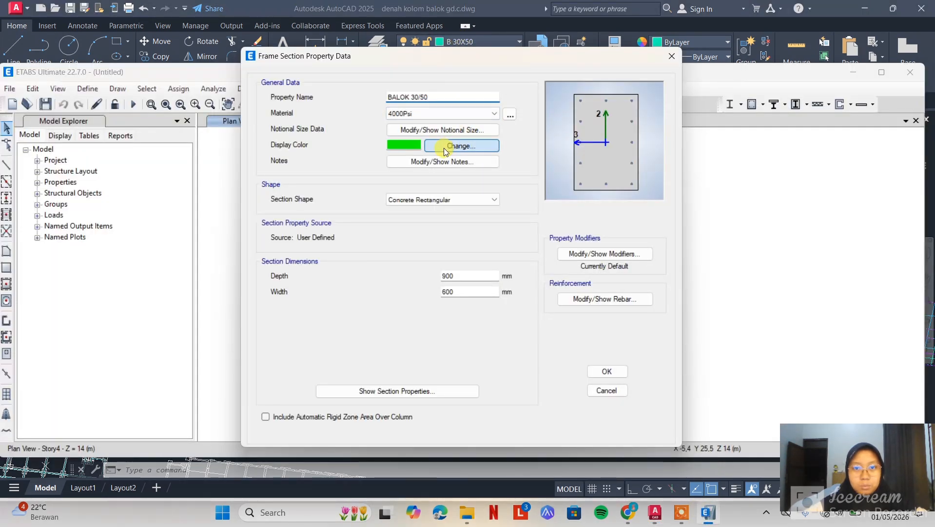
pyautogui.click(459, 145)
pyautogui.click(407, 137)
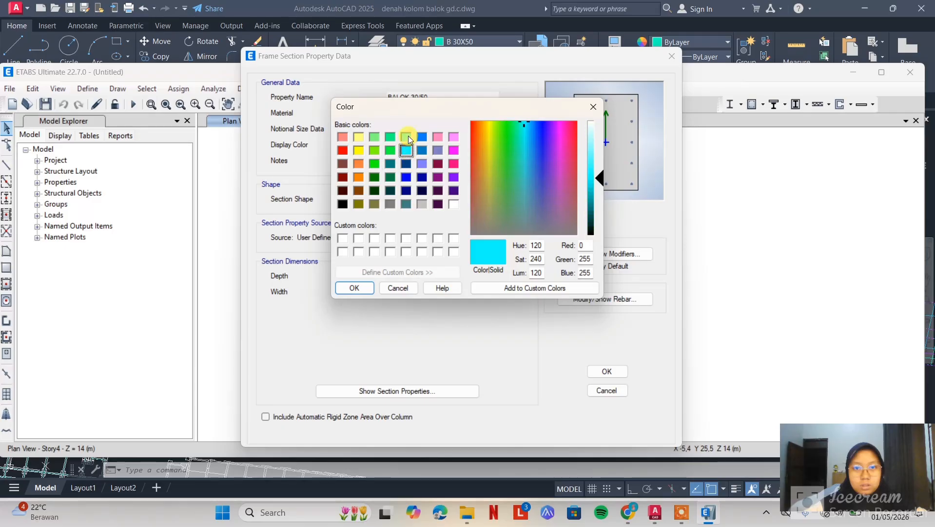
pyautogui.click(358, 286)
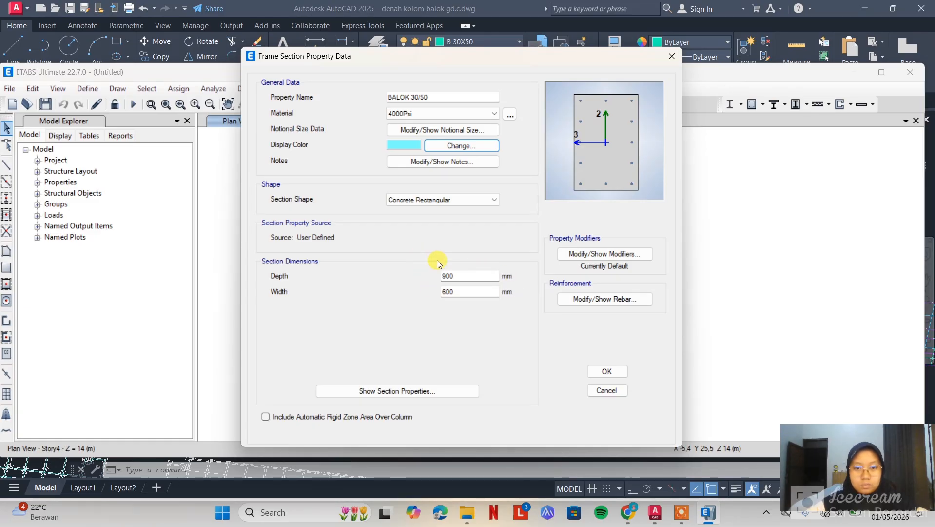
# Set the BALOK 30/50 section's depth to 500 mm and width to 300 mm
pyautogui.doubleClick(474, 276)
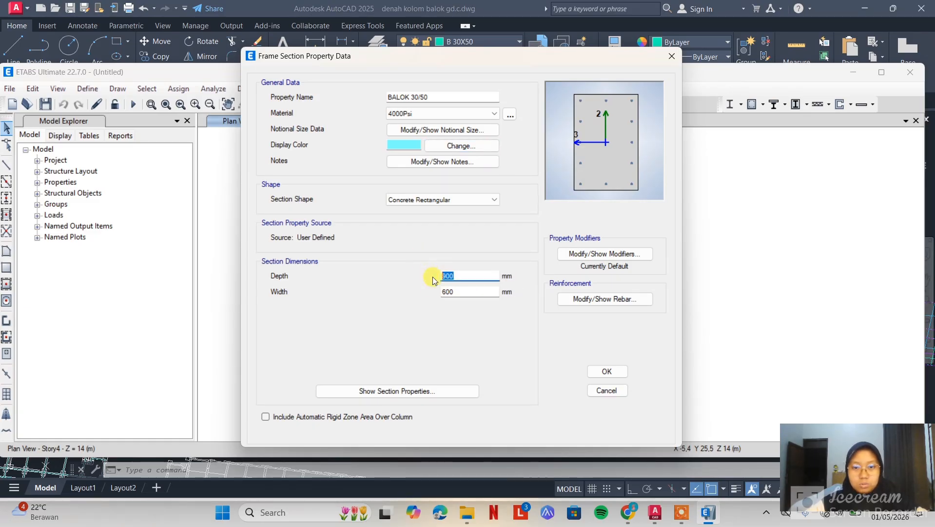
pyautogui.write('500')
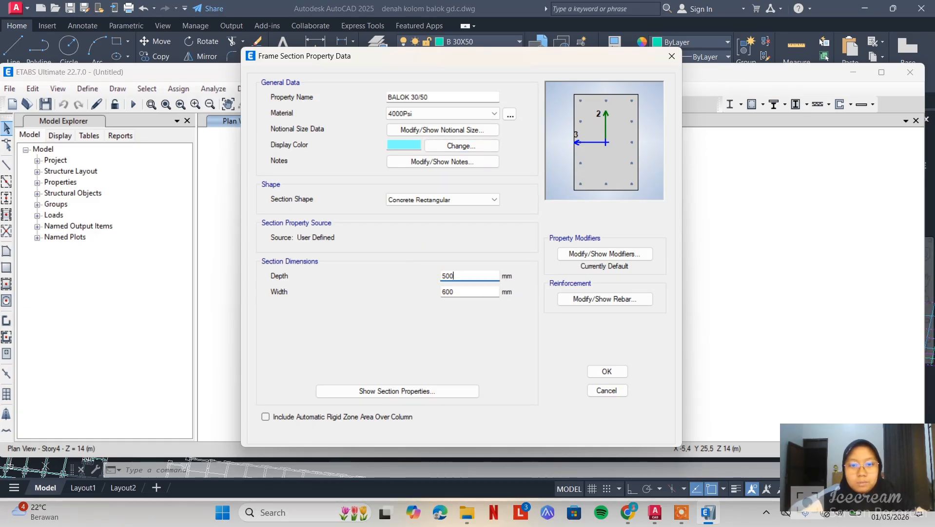
pyautogui.doubleClick(457, 291)
pyautogui.write('300')
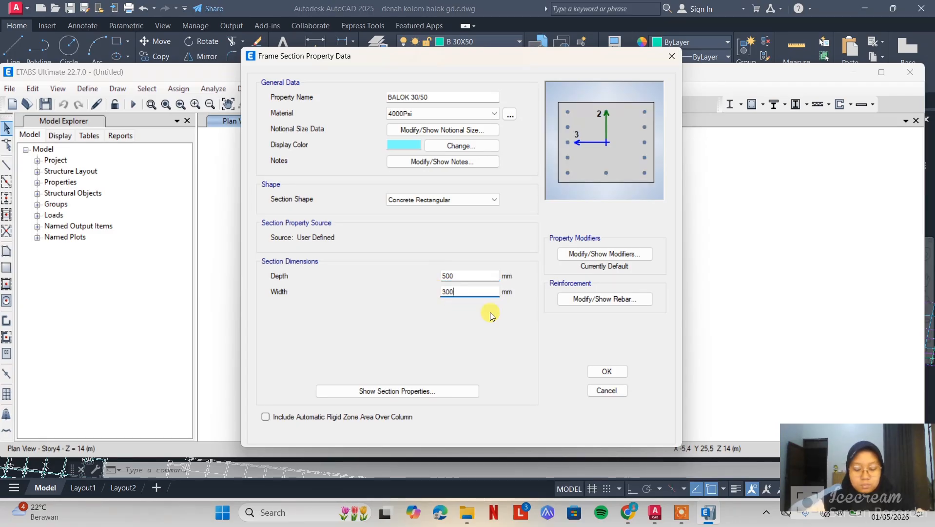
# Set the BALOK 30/50 reinforcement design type to M3 Design Only (Beam), and save the section
pyautogui.click(624, 298)
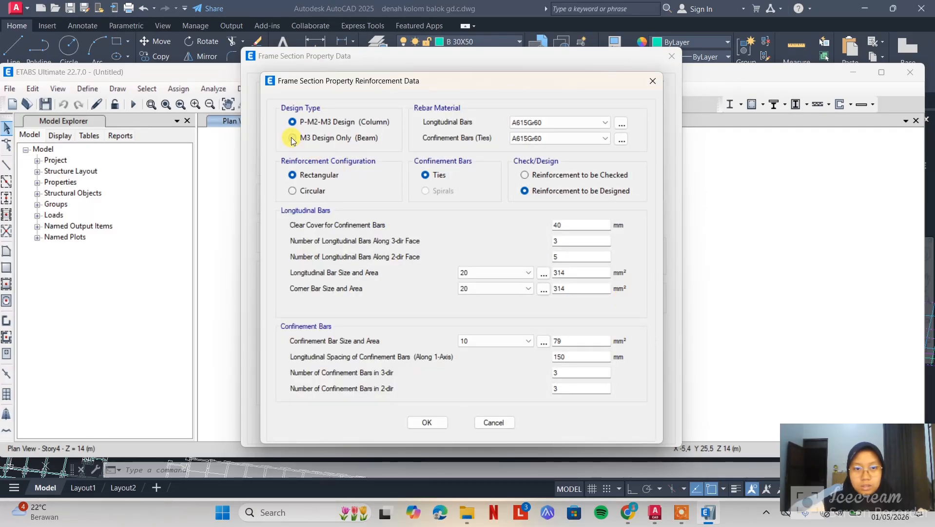
pyautogui.click(293, 139)
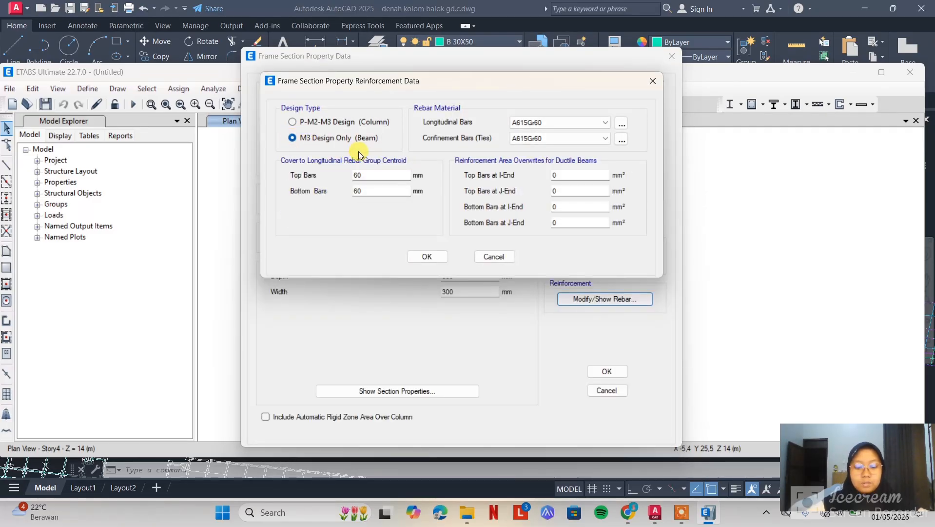
pyautogui.click(435, 255)
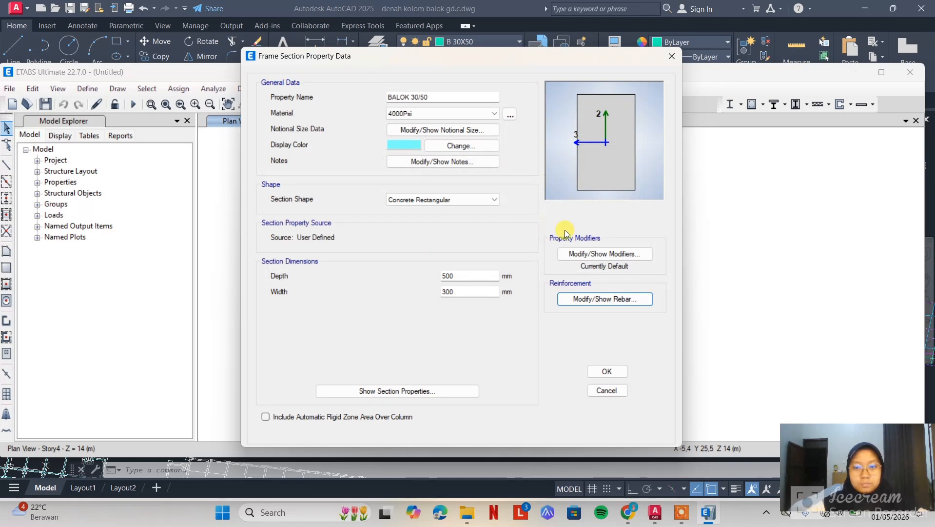
pyautogui.click(607, 371)
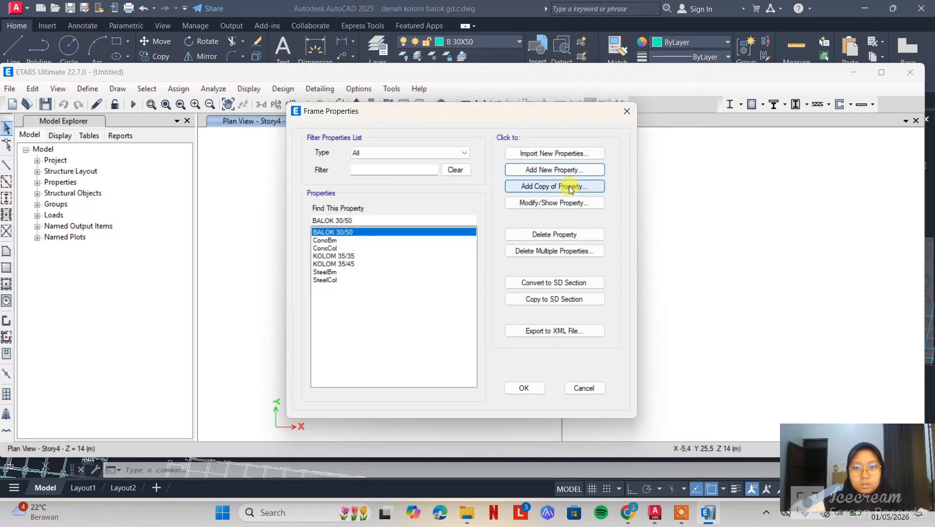
# Add a copy of the BALOK 30/50 section and name it BALOK 20/40
pyautogui.click(571, 187)
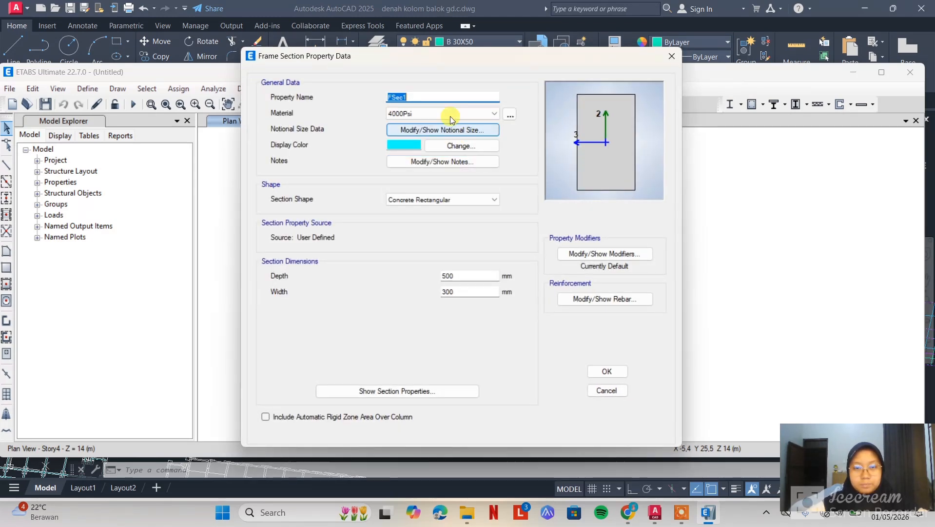
pyautogui.write('BALOK ')
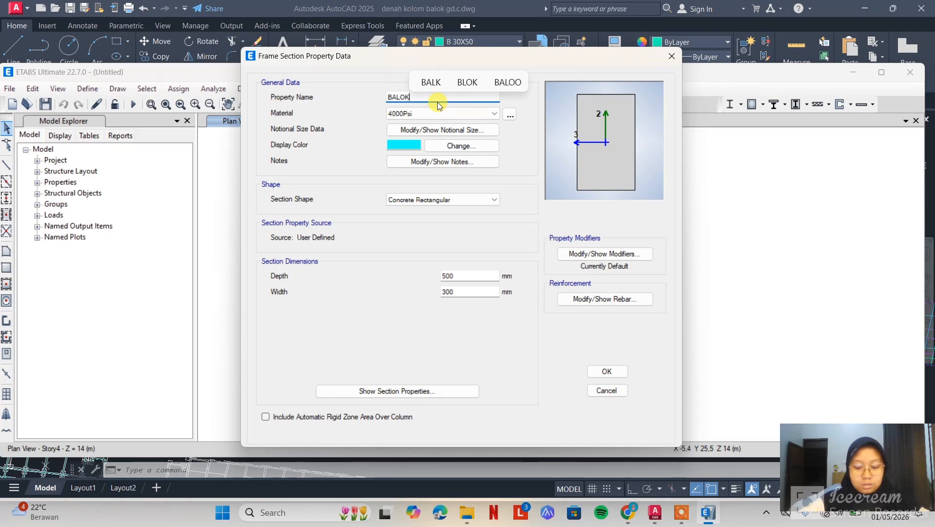
pyautogui.write('3')
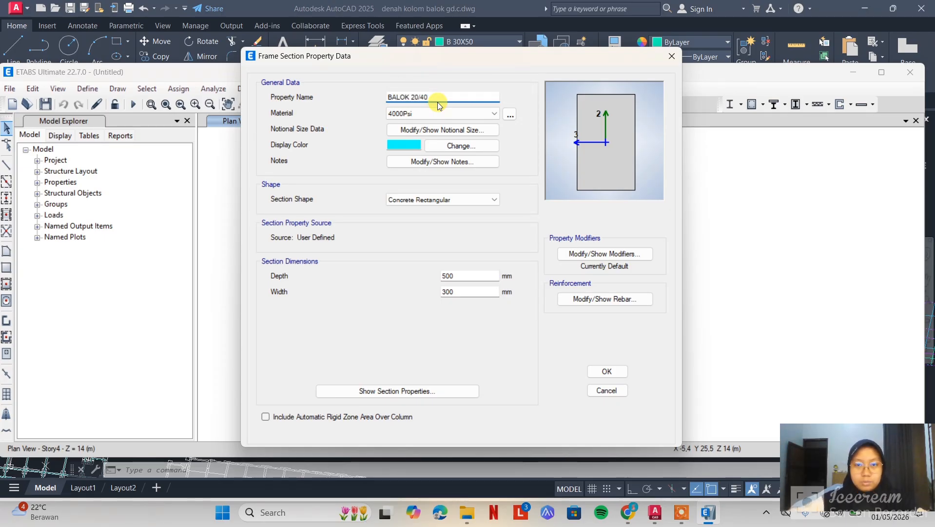
# Switch to AutoCAD and make B 20X40 the current layer to check its colour
pyautogui.moveTo(653, 518)
pyautogui.click(522, 473)
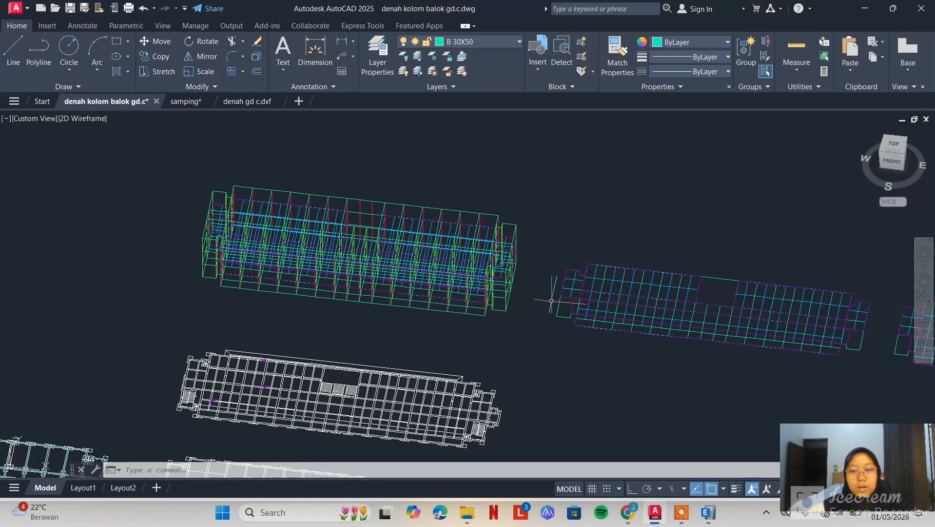
pyautogui.click(479, 39)
pyautogui.click(464, 70)
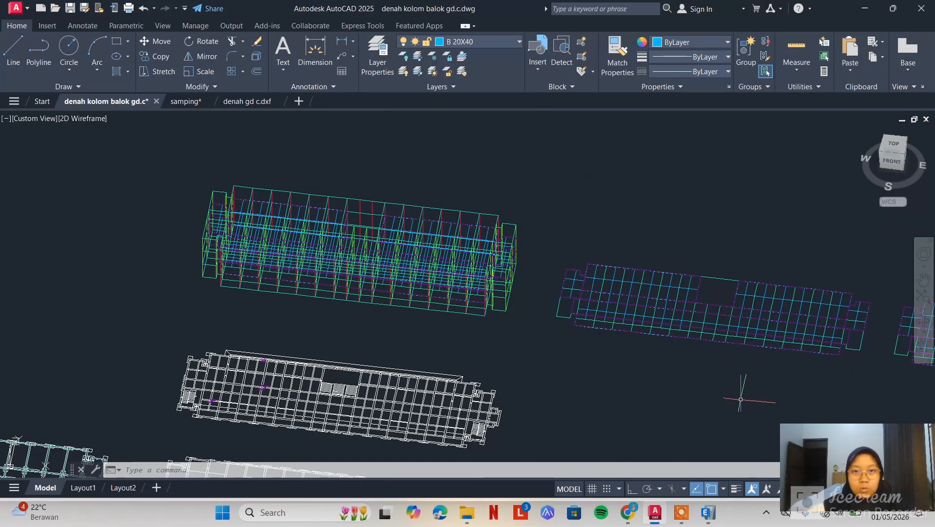
# Return to ETABS and set the BALOK 20/40 section's display colour to a custom light blue, RGB 100, 186, 249
pyautogui.click(708, 512)
pyautogui.click(474, 146)
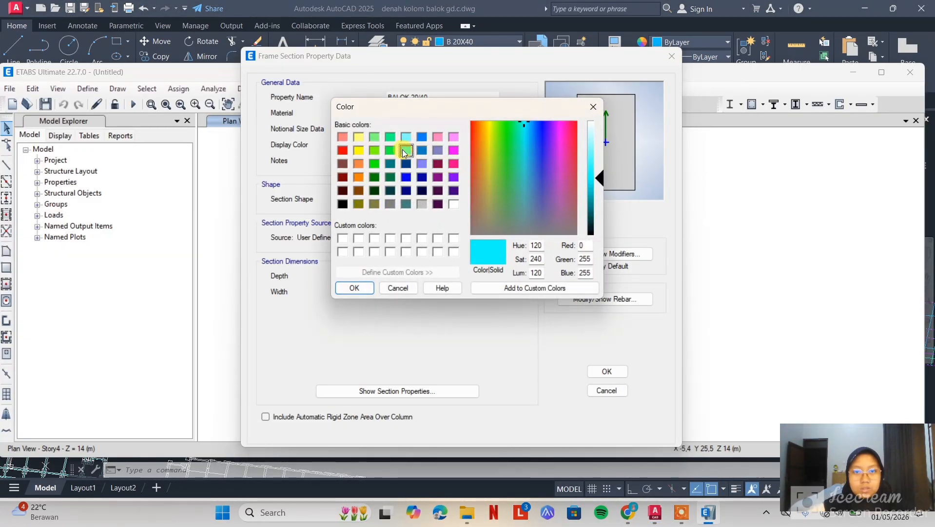
pyautogui.click(422, 136)
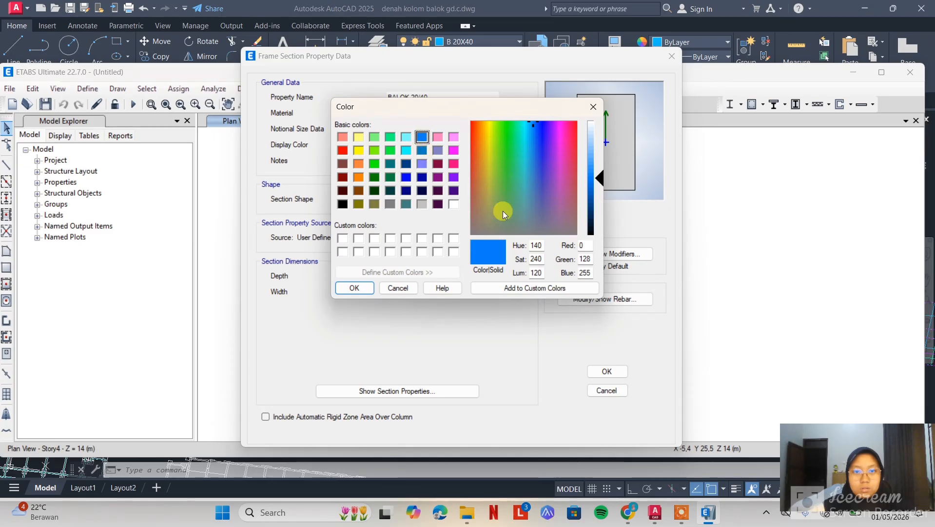
pyautogui.moveTo(599, 178); pyautogui.dragTo(605, 146)
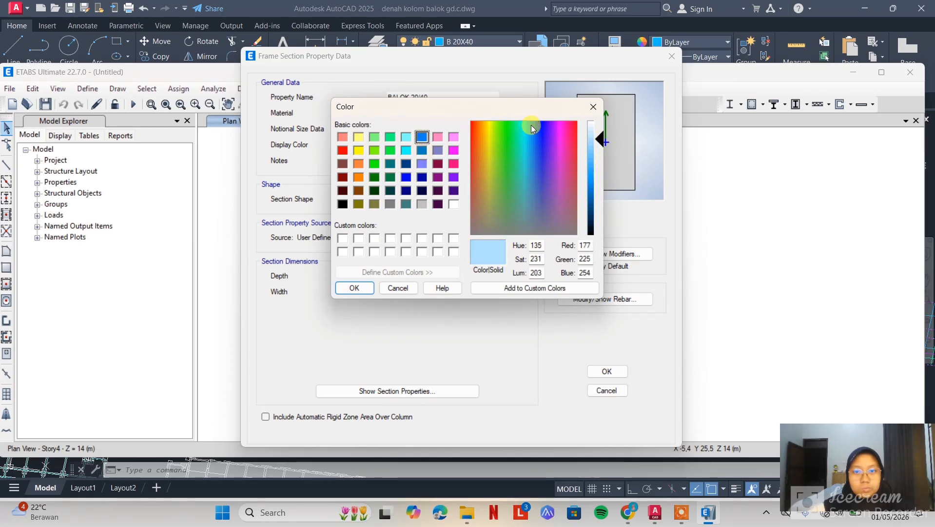
pyautogui.moveTo(531, 125); pyautogui.dragTo(532, 131)
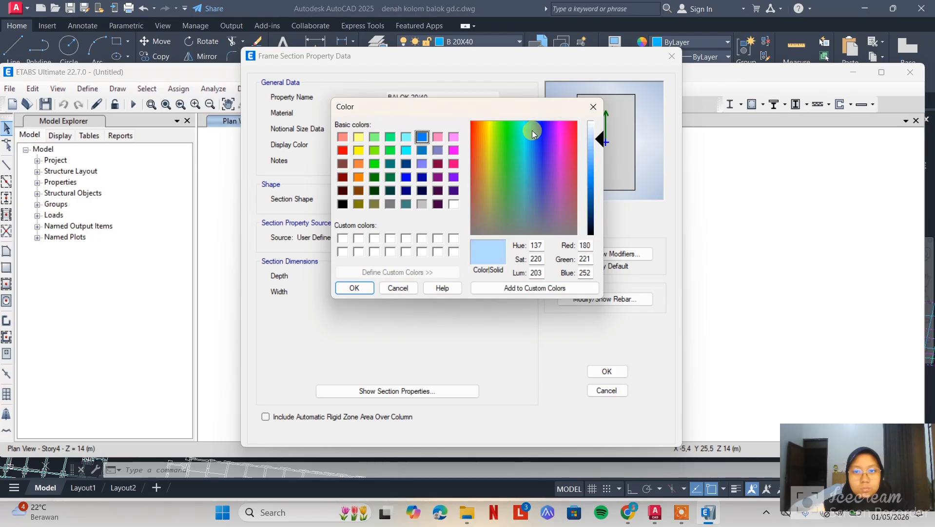
pyautogui.moveTo(601, 140); pyautogui.dragTo(605, 159)
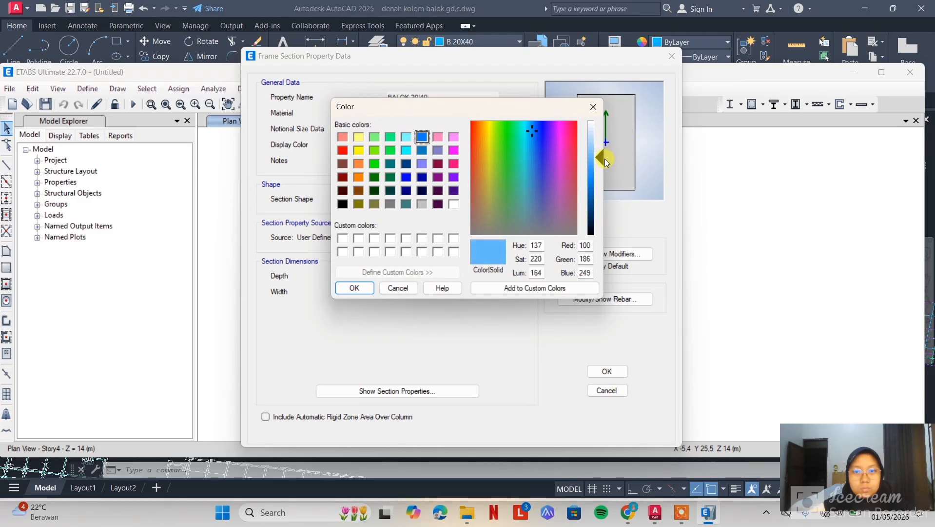
pyautogui.click(365, 287)
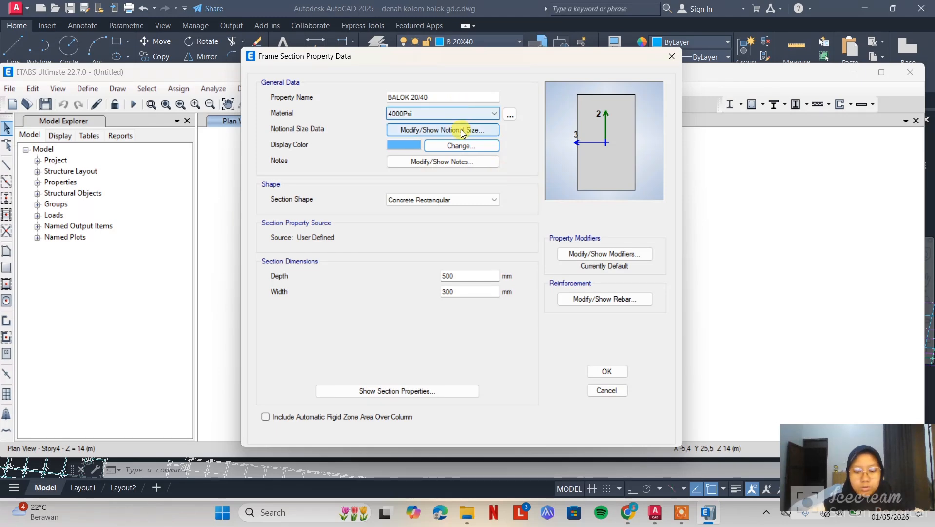
# Set the BALOK 20/40 section's depth to 400 mm and width to 200 mm, and save the frame properties
pyautogui.click(467, 275)
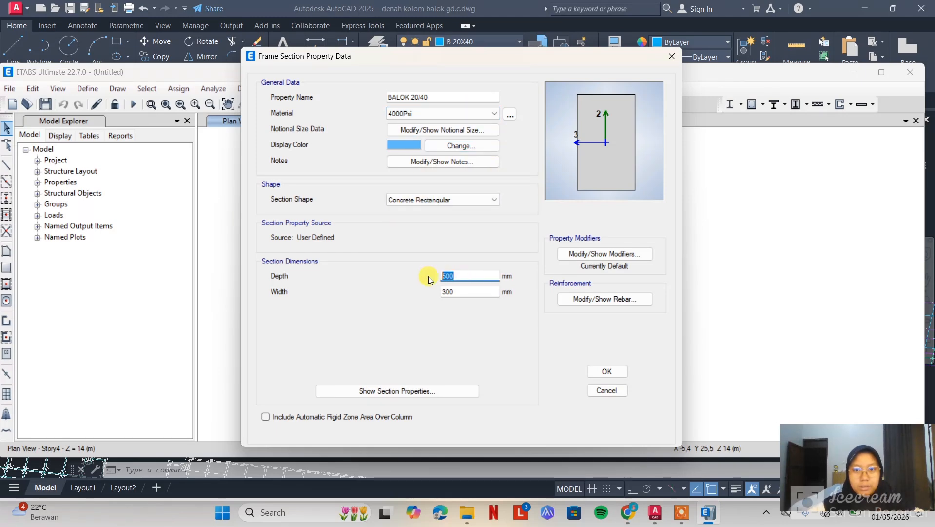
pyautogui.write('400')
pyautogui.click(469, 291)
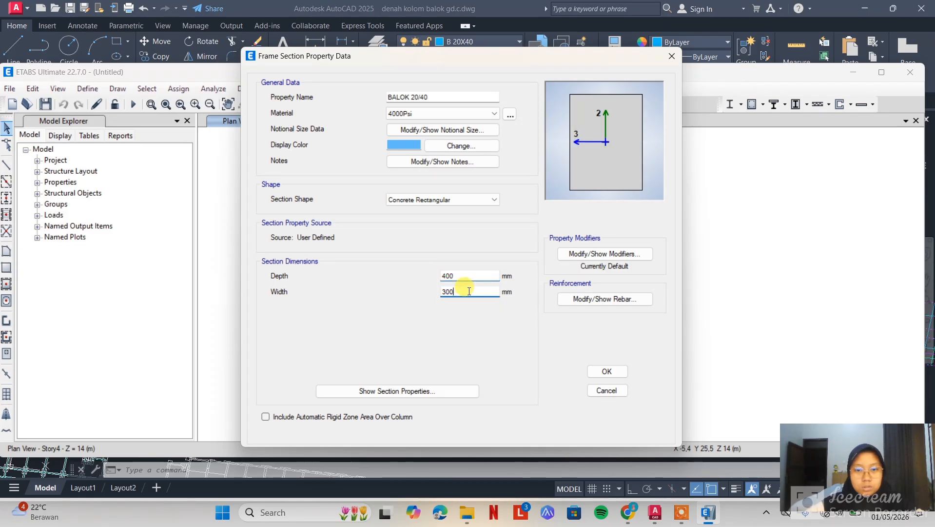
pyautogui.moveTo(469, 292); pyautogui.dragTo(430, 290)
pyautogui.write('200')
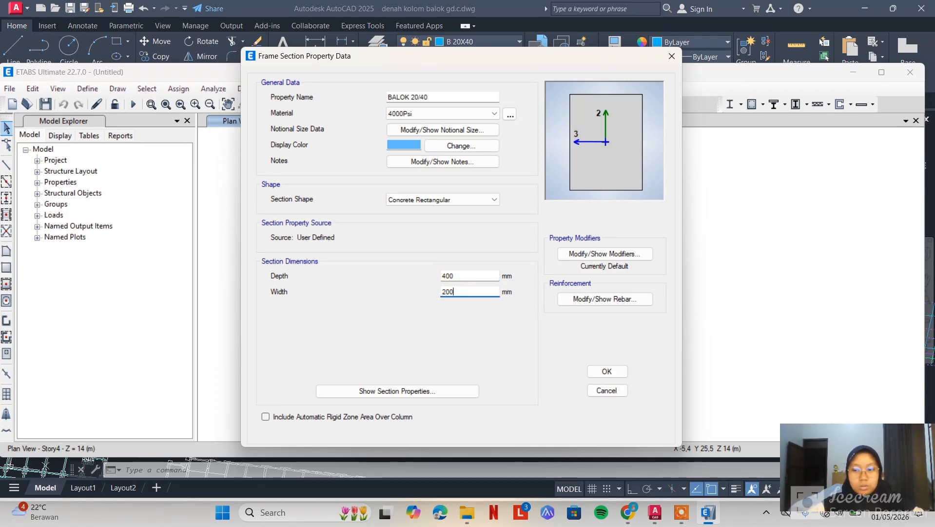
pyautogui.click(607, 371)
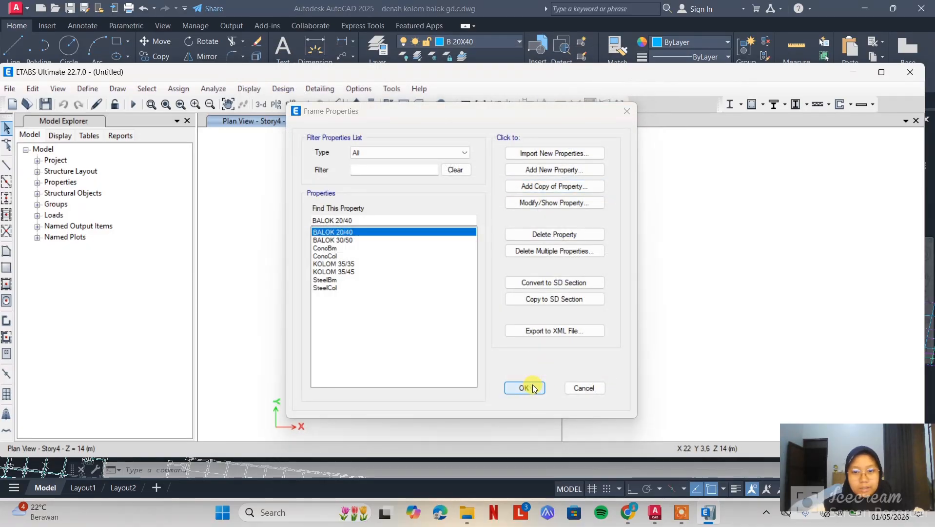
pyautogui.click(534, 388)
# Start a DXF import of a 3D model and select denah gd c.dxf in the Struktur beton tugas folder
pyautogui.click(10, 89)
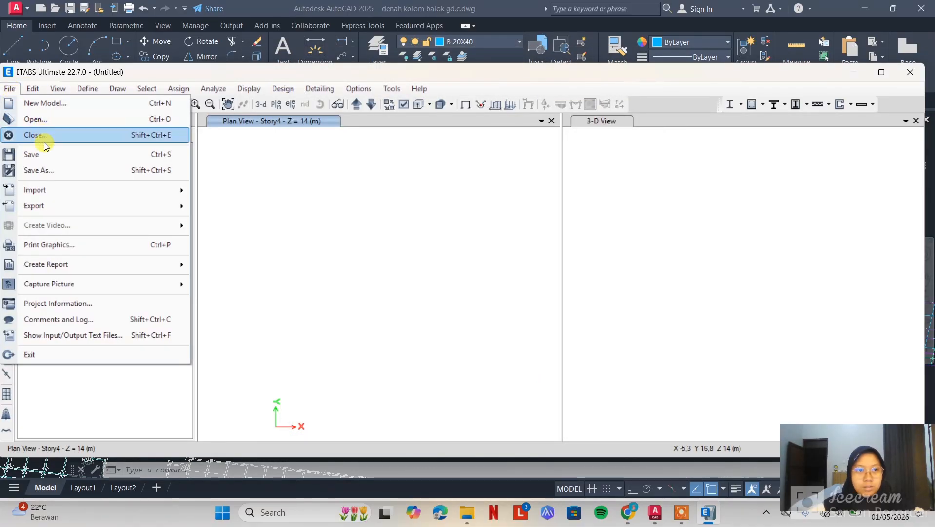
pyautogui.moveTo(62, 192)
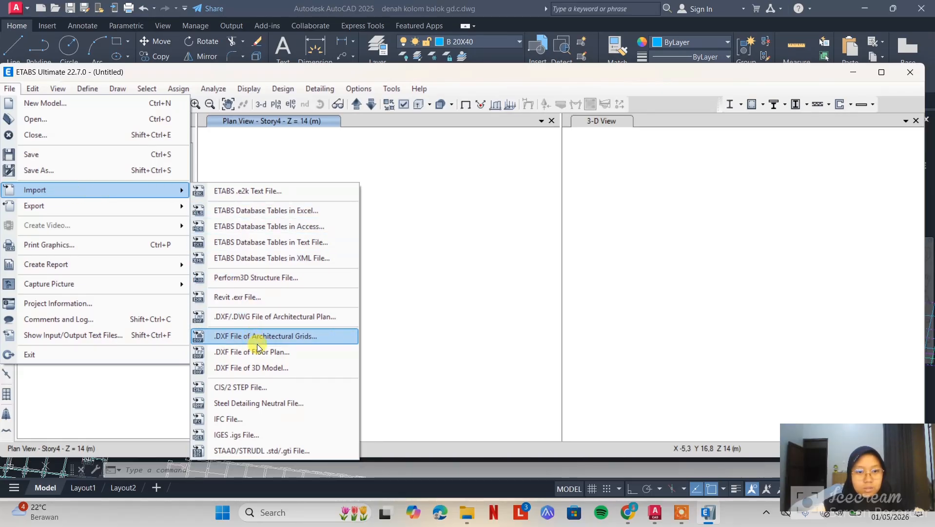
pyautogui.click(267, 371)
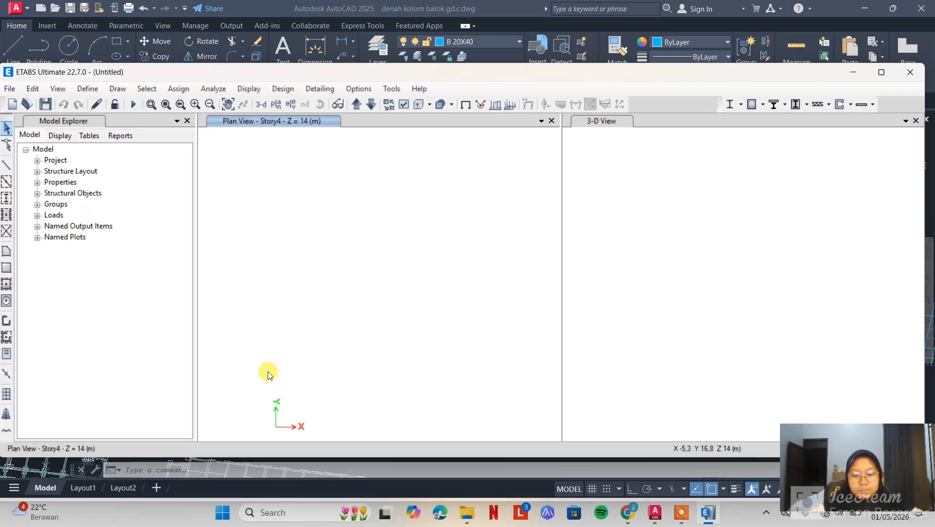
pyautogui.scroll(-5, 50, 255)
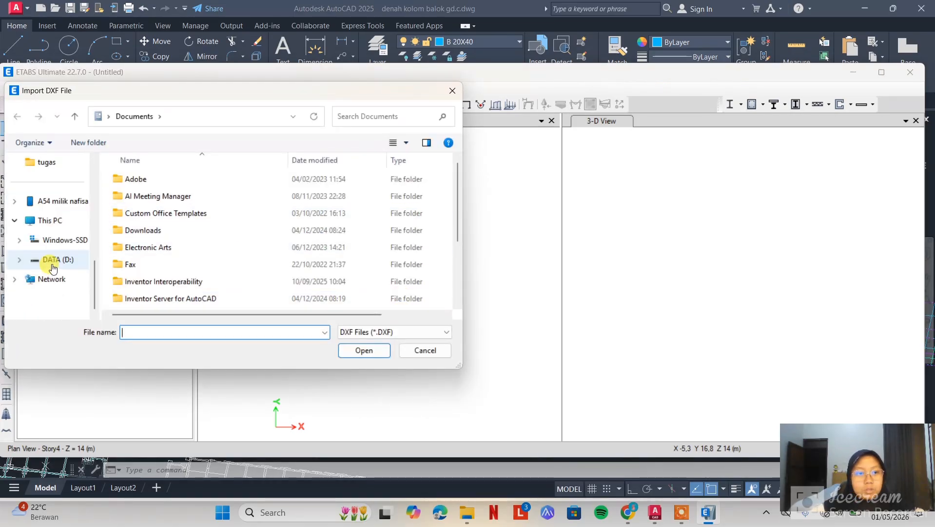
pyautogui.scroll(1, 60, 210)
pyautogui.click(58, 209)
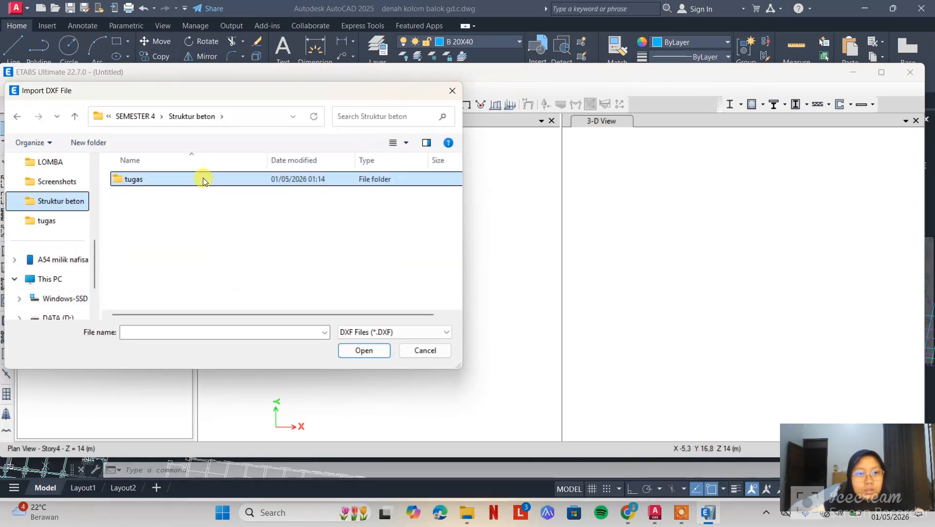
pyautogui.doubleClick(204, 178)
pyautogui.click(184, 182)
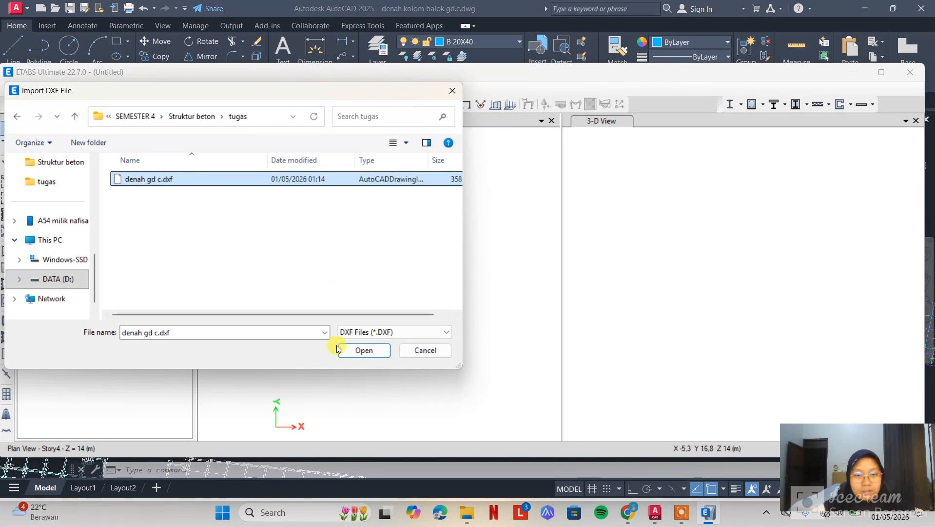
# Check the denah gd c.dxf frame in AutoCAD, then return to ETABS and try to open the file for import
pyautogui.click(484, 20)
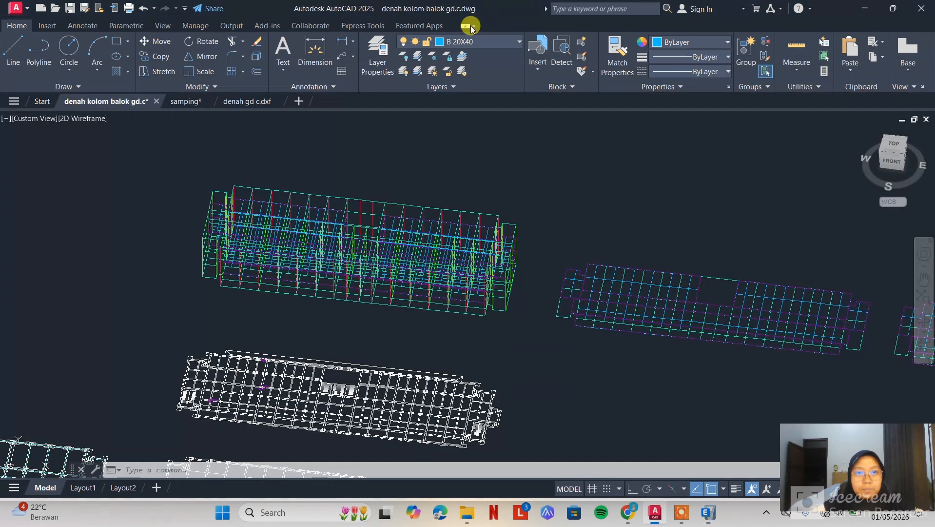
pyautogui.click(239, 101)
pyautogui.scroll(-2, 507, 192)
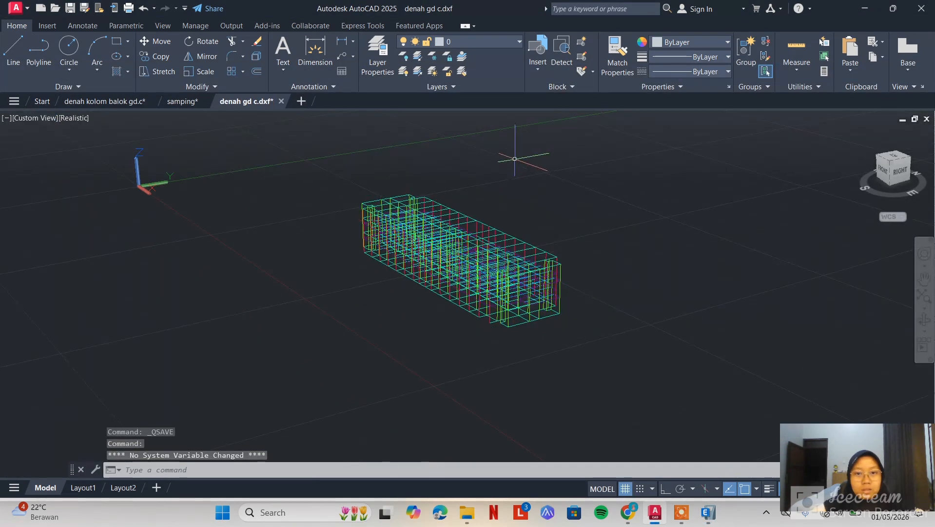
pyautogui.moveTo(516, 157); pyautogui.dragTo(507, 219, button='middle')
pyautogui.click(709, 512)
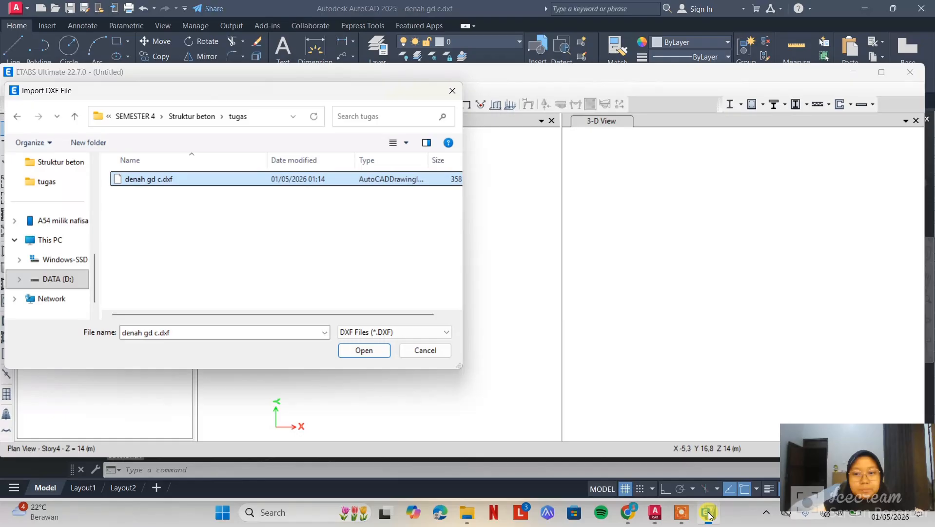
pyautogui.click(364, 349)
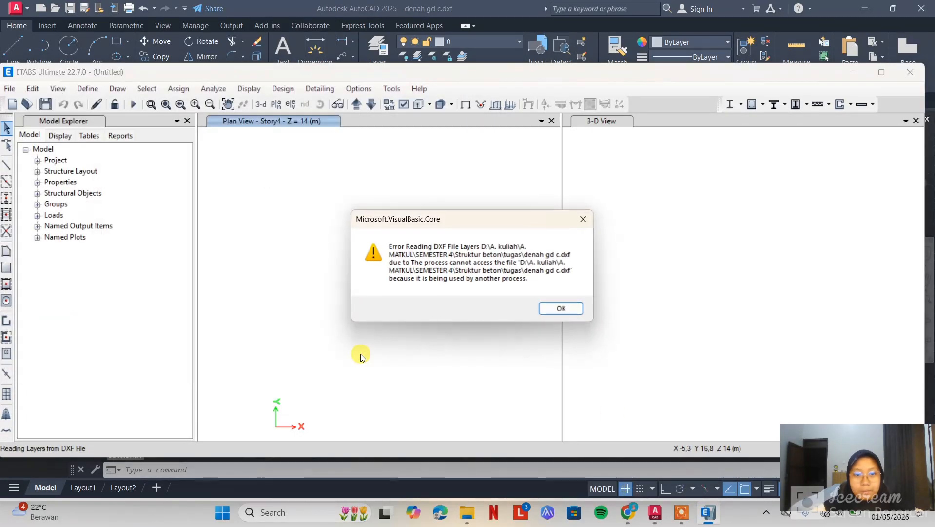
pyautogui.click(556, 308)
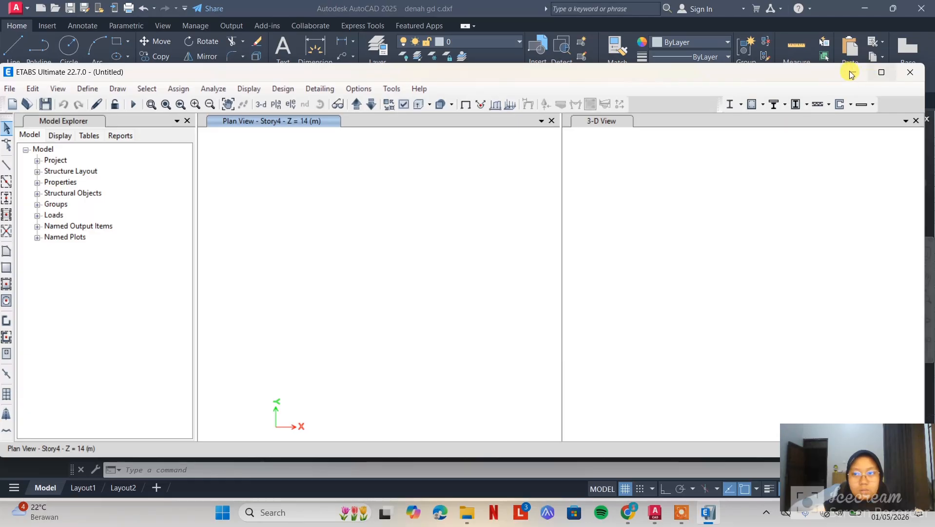
# Switch to AutoCAD and close the denah gd c.dxf drawing, saving it as denah gd c.dwg in AutoCAD 2018 Drawing format
pyautogui.click(852, 73)
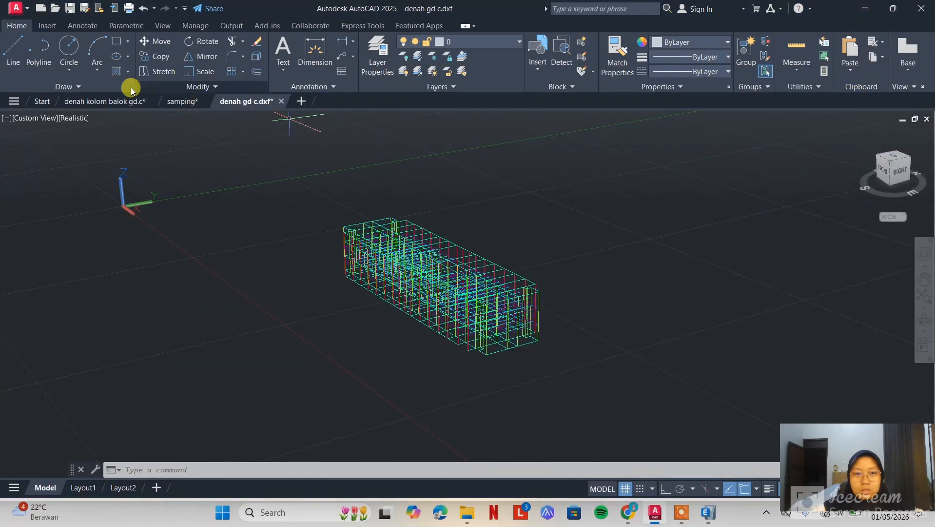
pyautogui.click(281, 101)
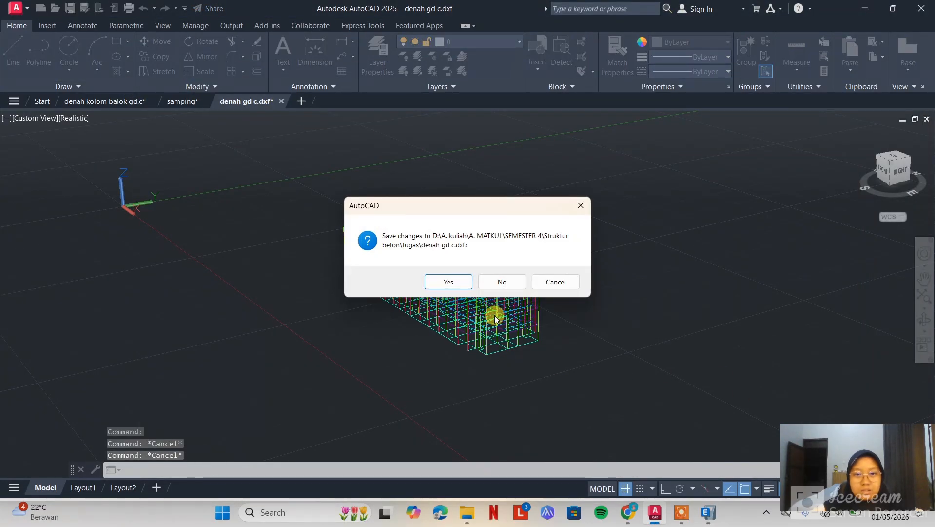
pyautogui.click(448, 281)
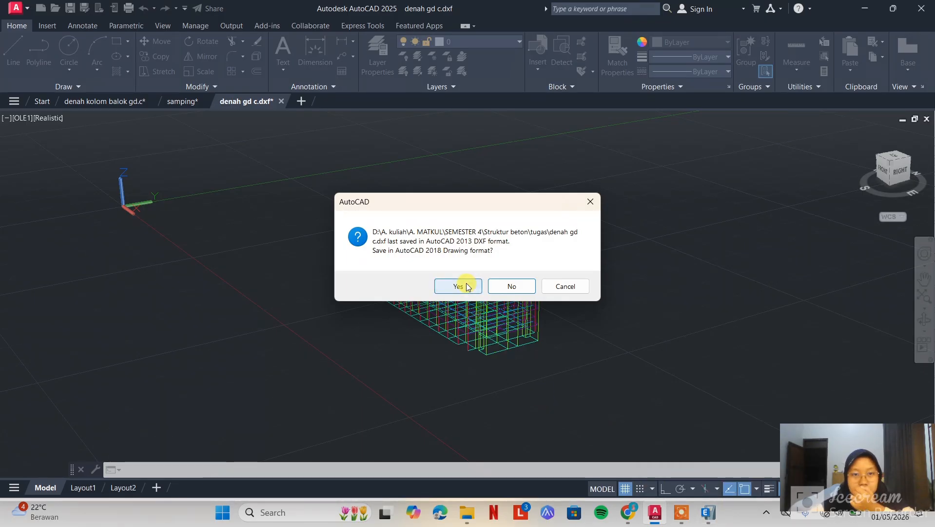
pyautogui.click(466, 283)
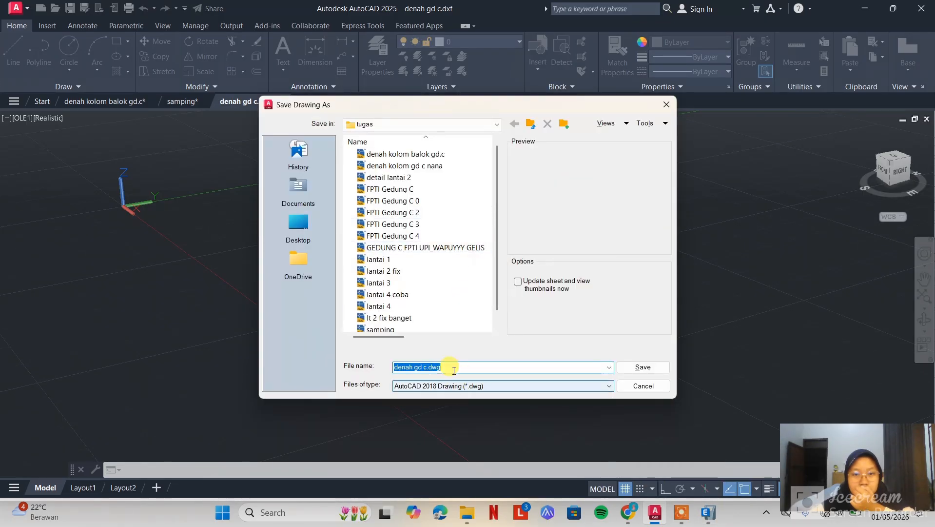
pyautogui.scroll(-1, 442, 285)
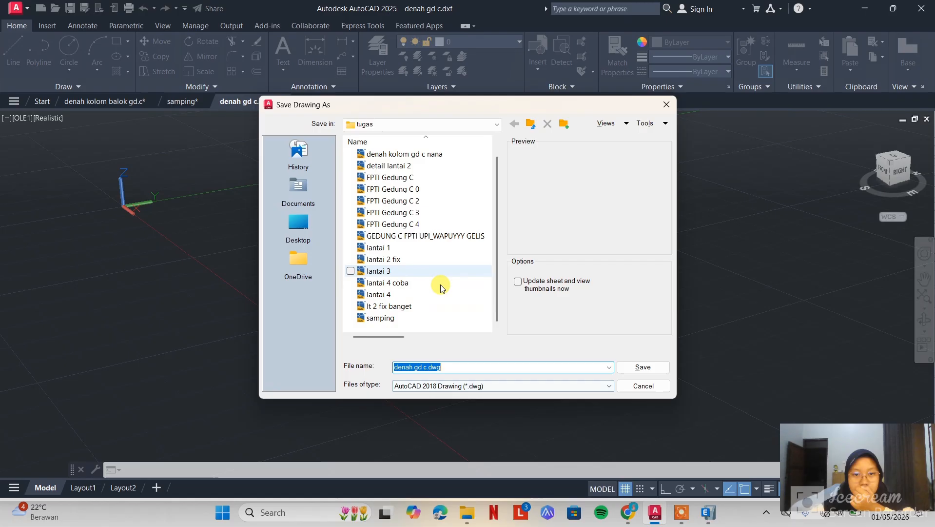
pyautogui.click(662, 369)
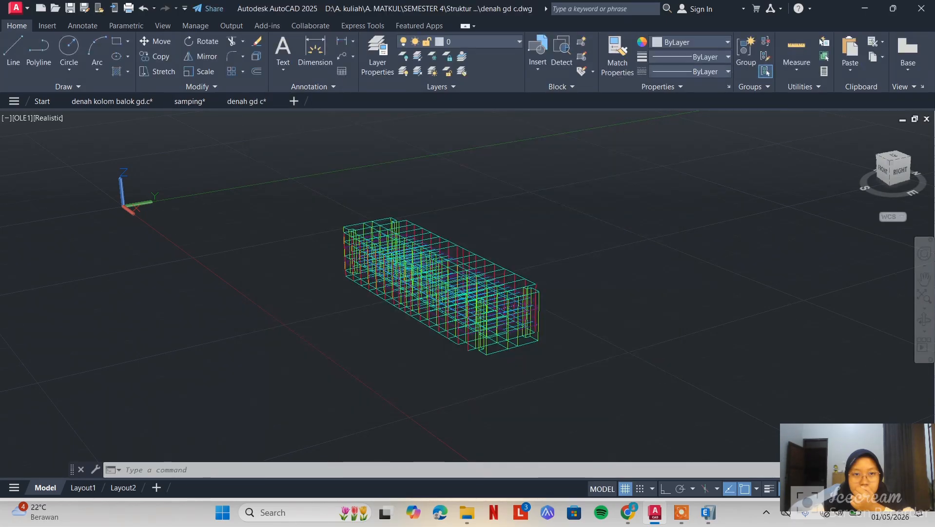
# Return to ETABS and open denah gd c.dxf for import as a 3D model
pyautogui.click(869, 6)
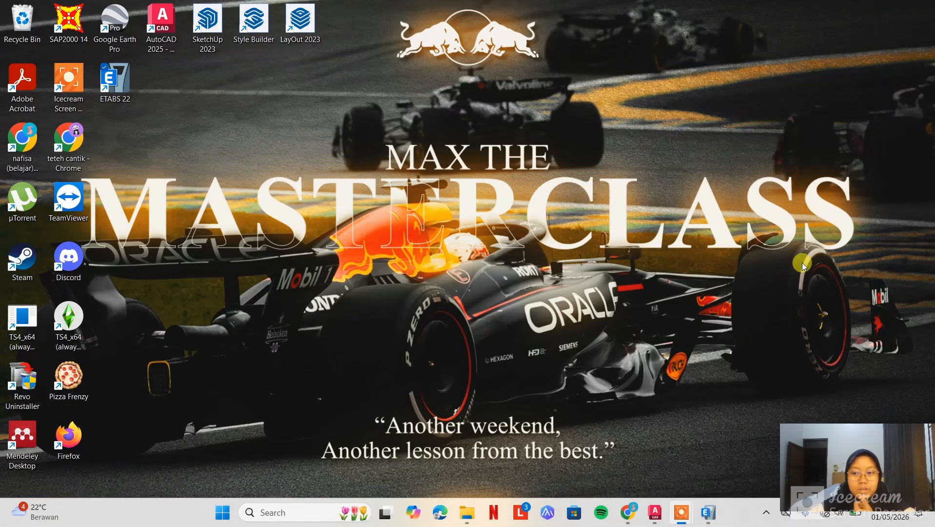
pyautogui.click(708, 512)
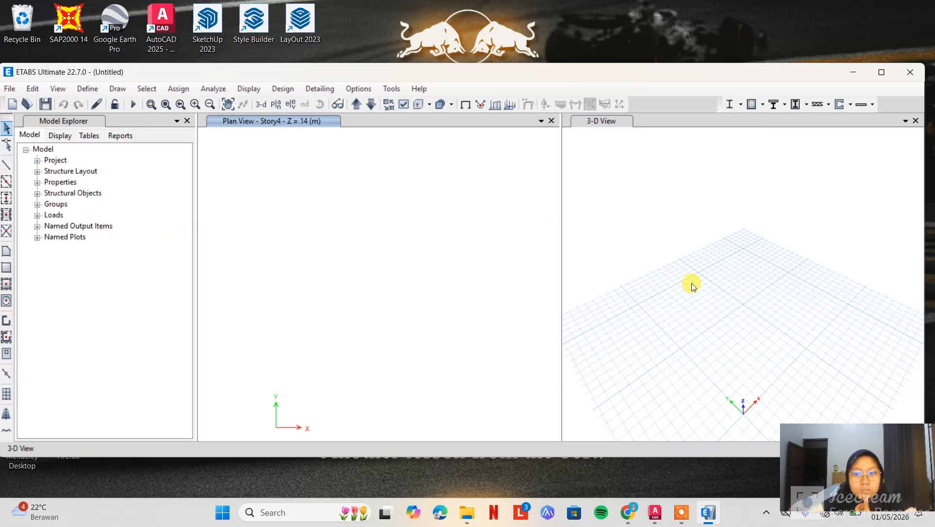
pyautogui.click(9, 88)
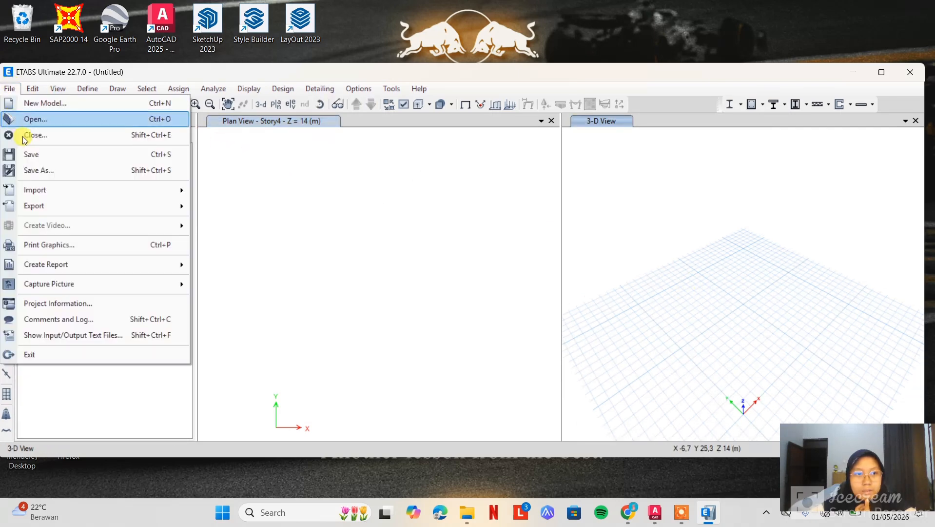
pyautogui.click(285, 373)
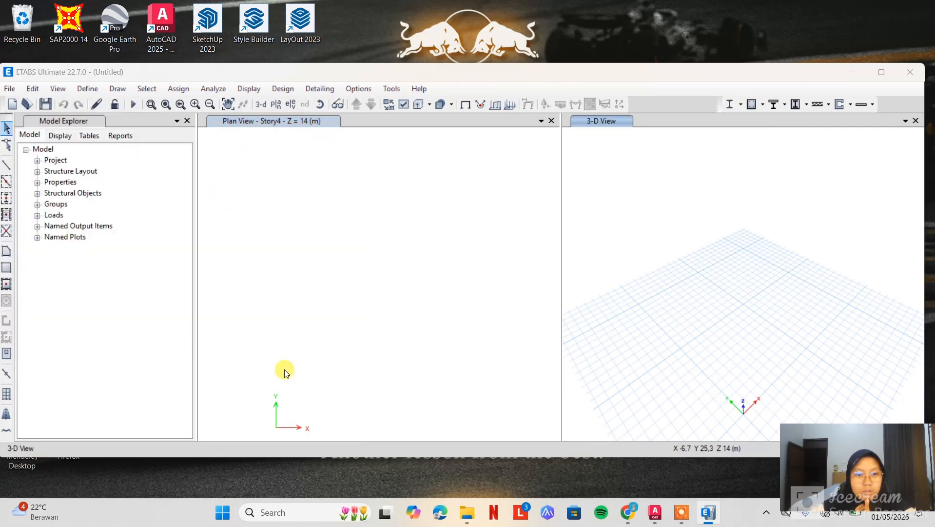
pyautogui.click(188, 179)
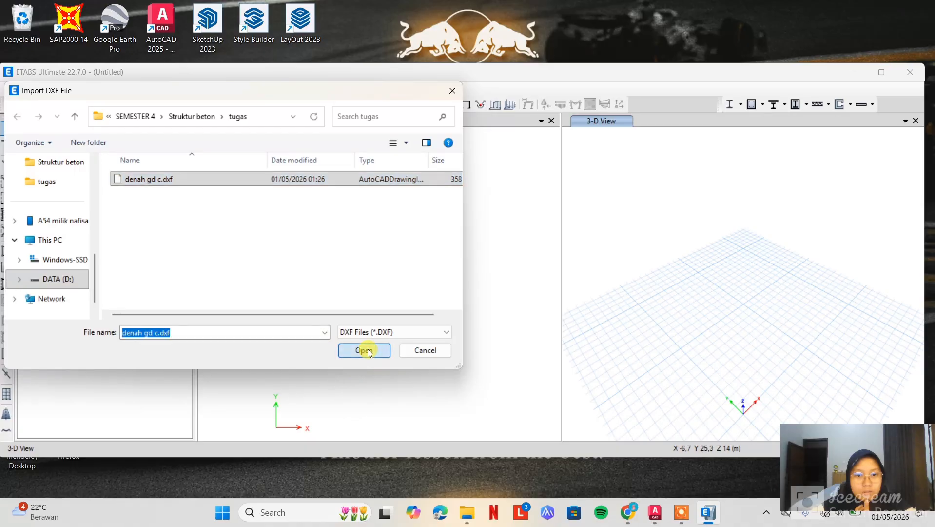
pyautogui.click(368, 351)
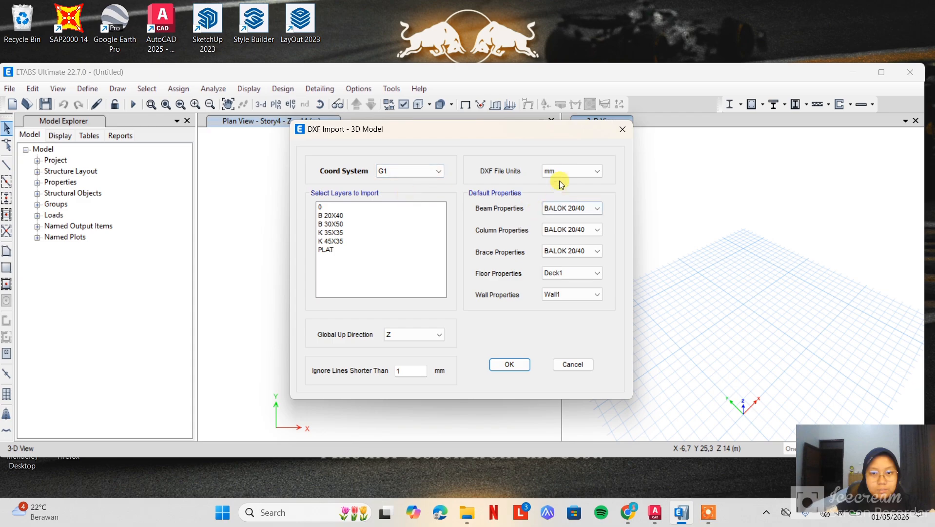
# Set the import's default properties to BALOK 30/50 for beams, KOLOM 35/45 for columns and BALOK 20/40 for braces
pyautogui.click(565, 209)
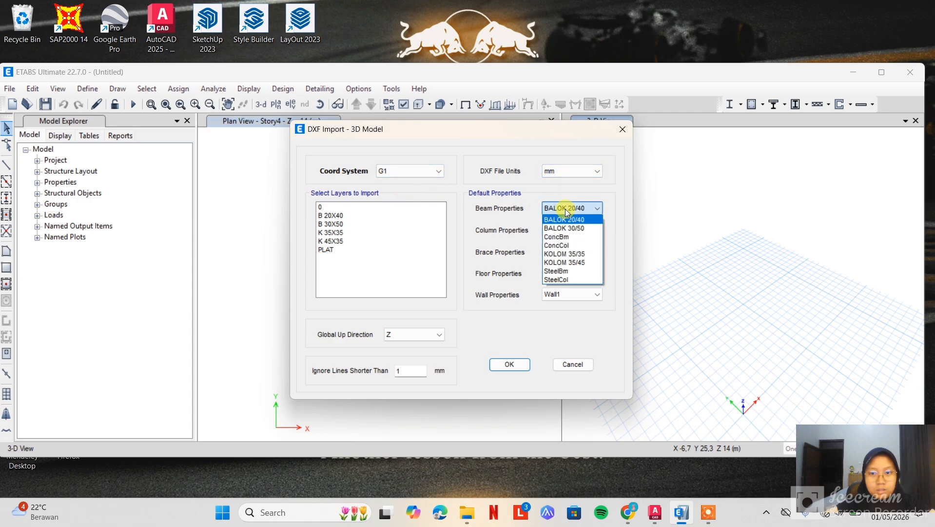
pyautogui.click(585, 228)
pyautogui.click(578, 230)
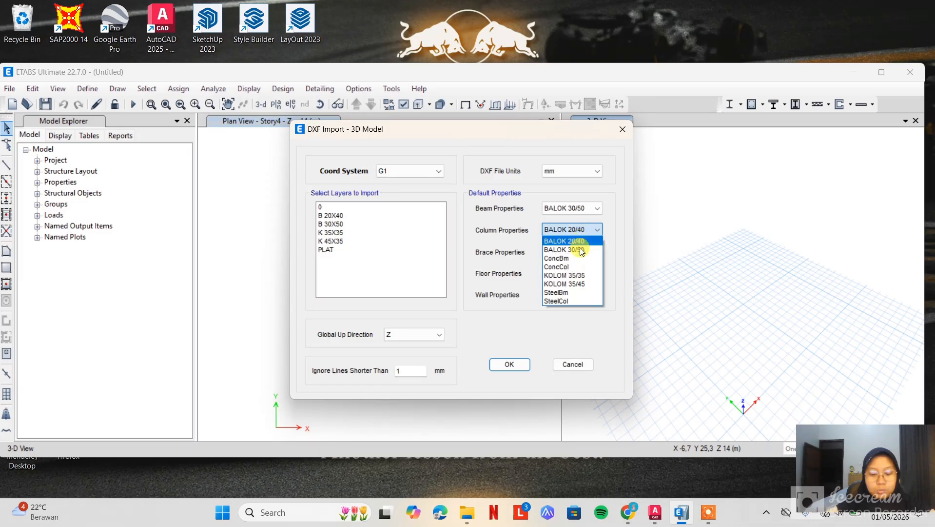
pyautogui.click(583, 283)
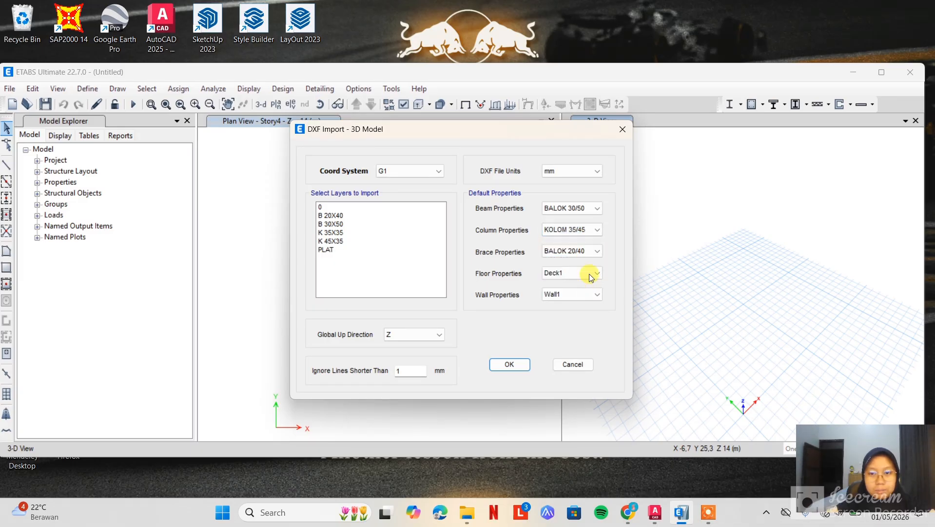
pyautogui.click(593, 251)
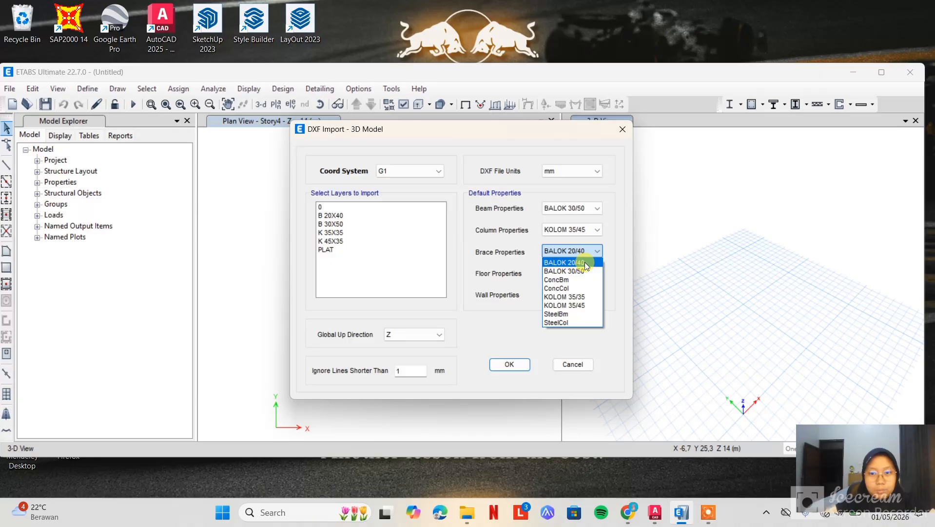
pyautogui.click(585, 261)
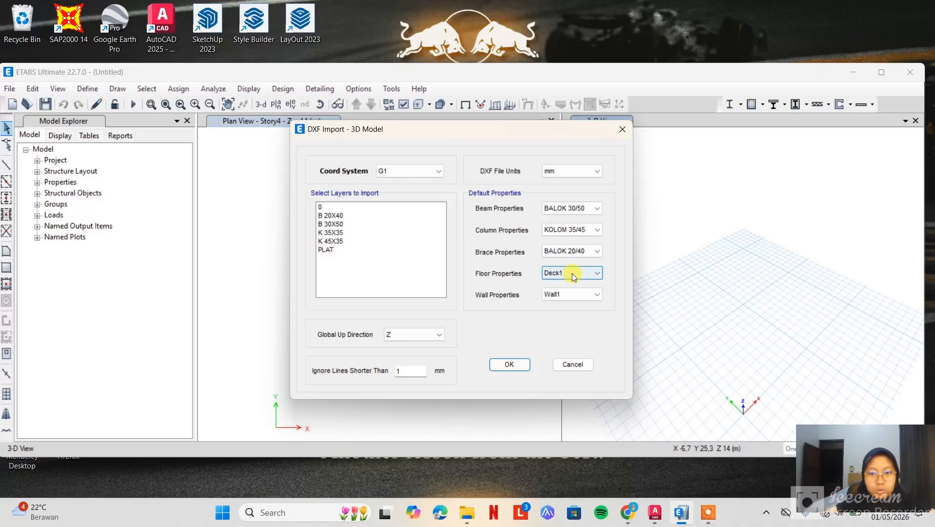
# Select only the B 30X50 and K 45X35 layers for the DXF import
pyautogui.click(338, 225)
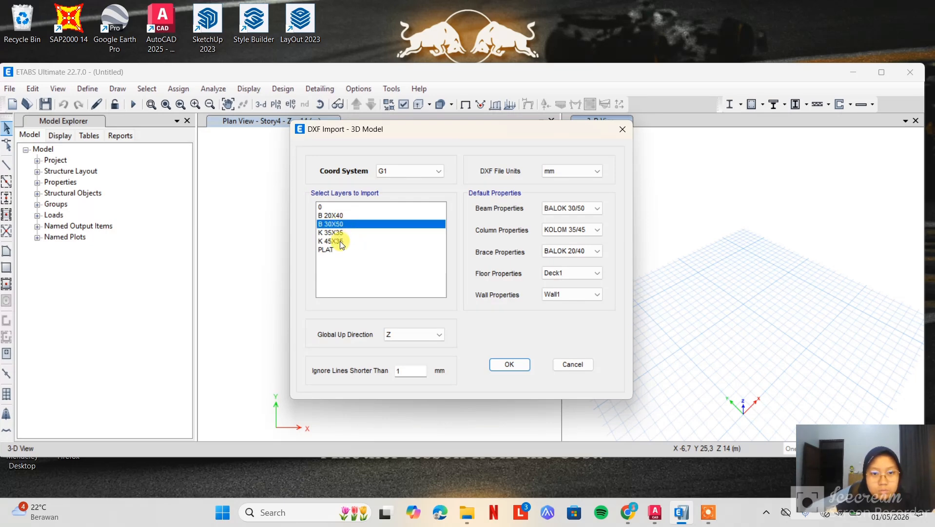
pyautogui.keyDown('shift'); pyautogui.click(340, 242); pyautogui.keyUp('shift')
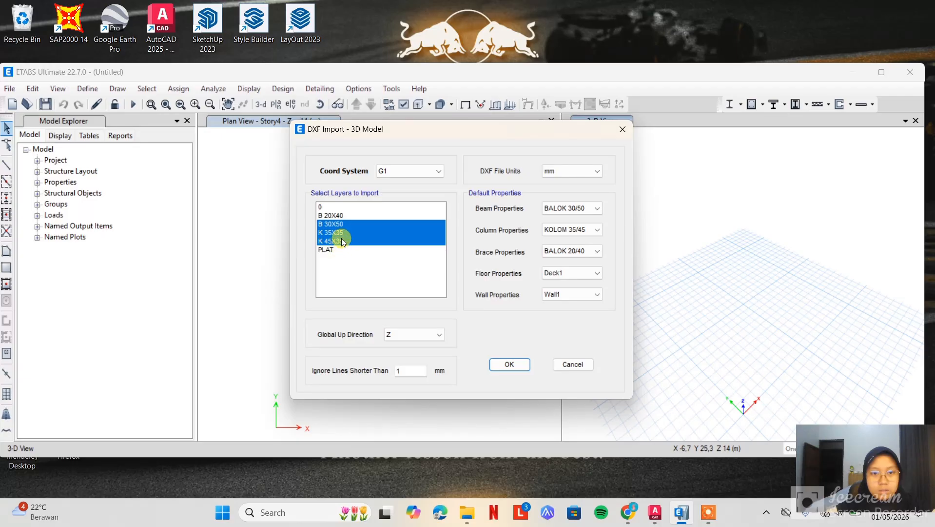
pyautogui.click(342, 223)
pyautogui.keyDown('ctrl'); pyautogui.click(340, 241); pyautogui.keyUp('ctrl')
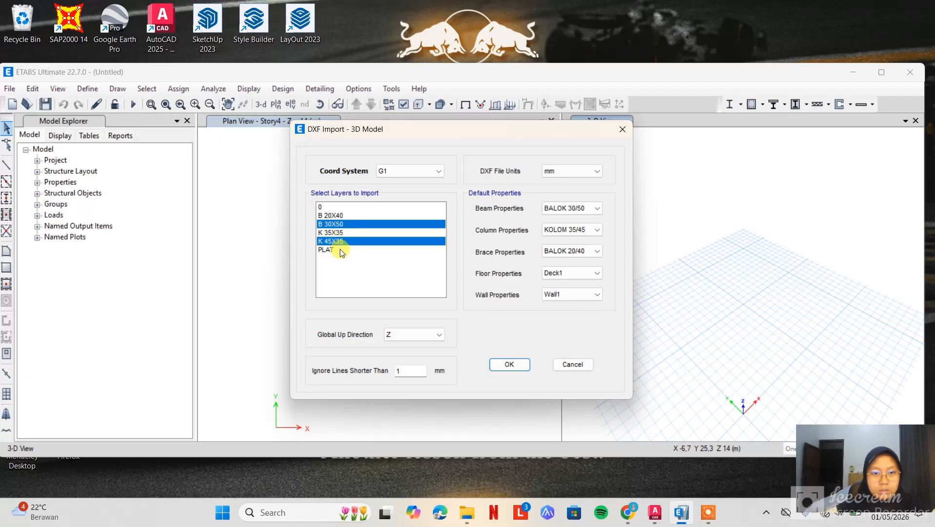
# Add the PLAT layer to the DXF import selection and run the import, accepting the proposed story data
pyautogui.keyDown('ctrl'); pyautogui.click(341, 249); pyautogui.keyUp('ctrl')
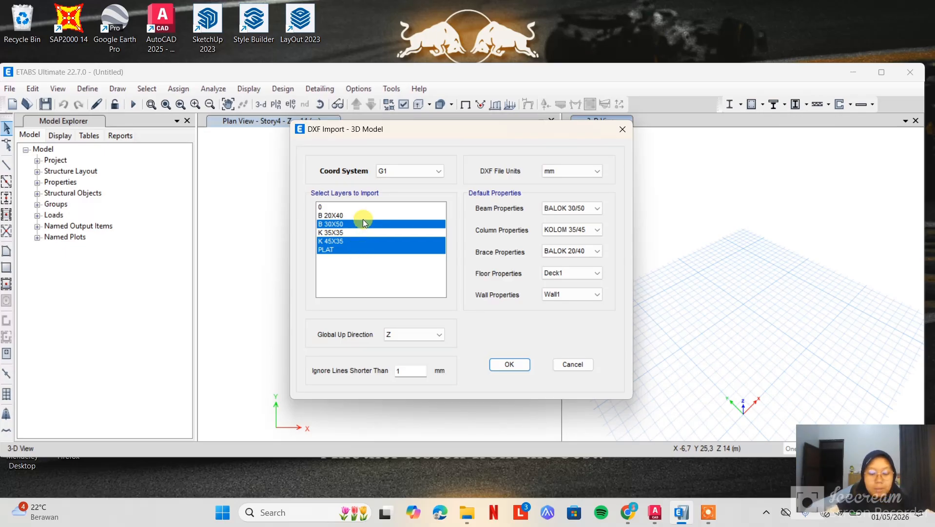
pyautogui.click(520, 362)
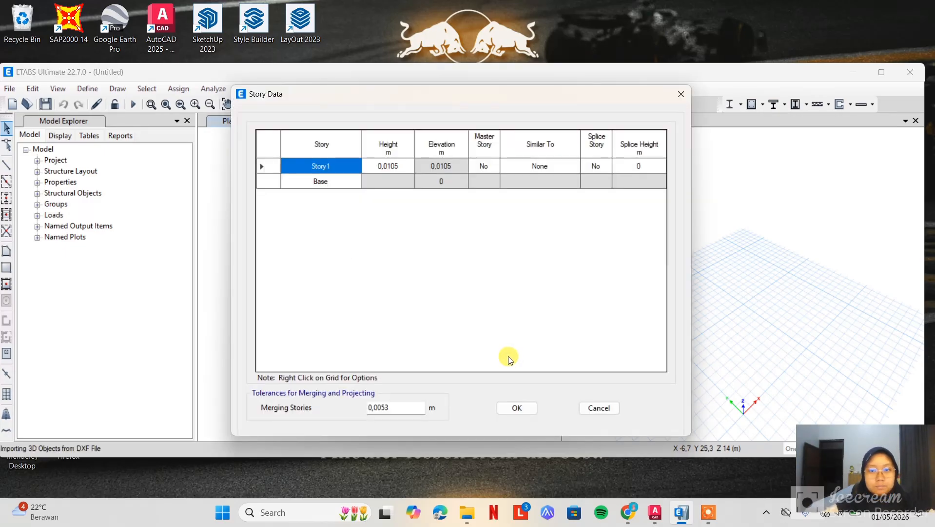
pyautogui.click(518, 406)
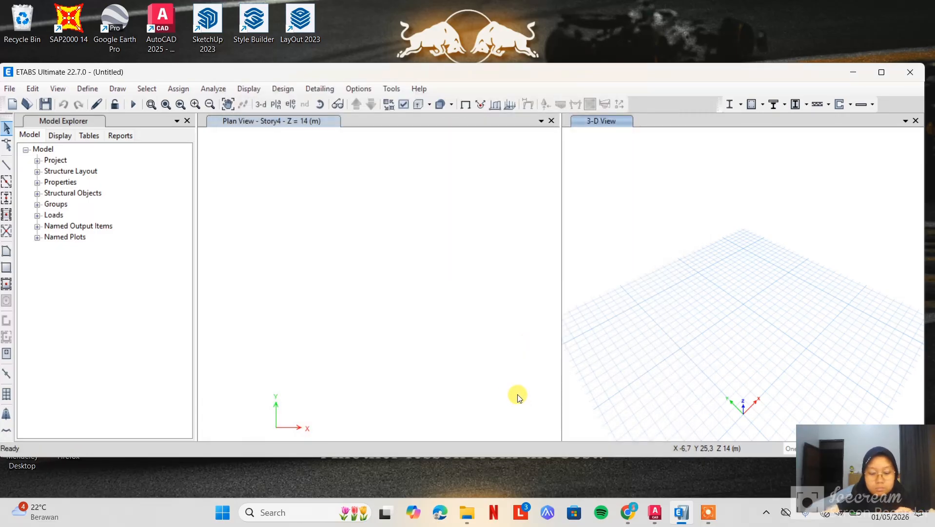
# Save the imported model as gedung c nana in the tugas folder
pyautogui.click(26, 105)
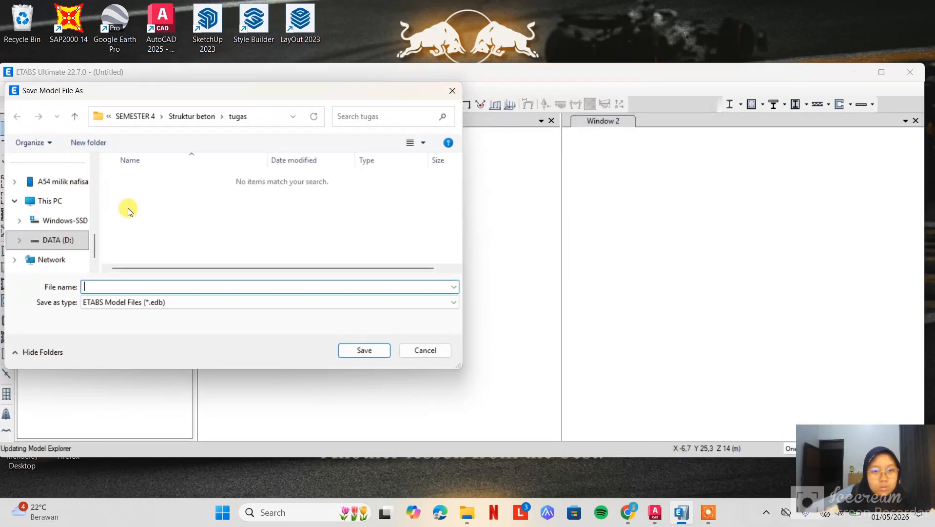
pyautogui.click(198, 286)
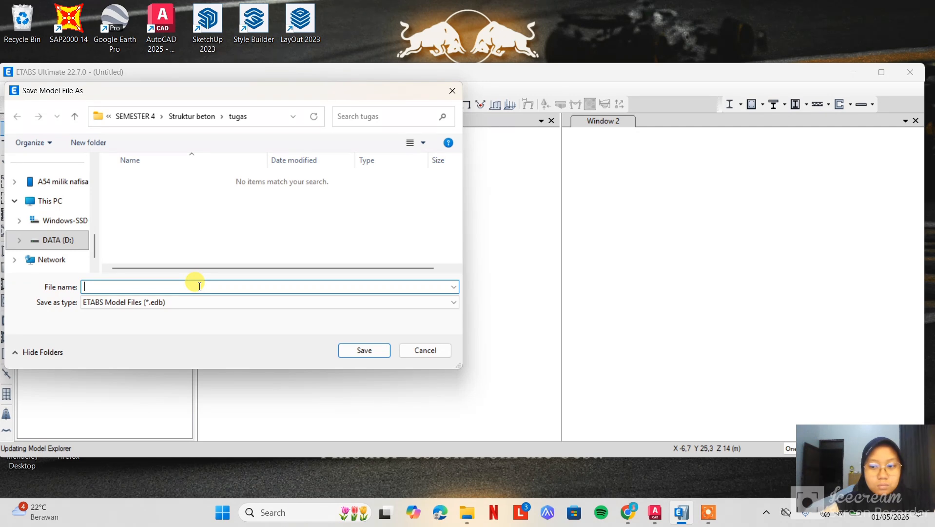
pyautogui.write('ge')
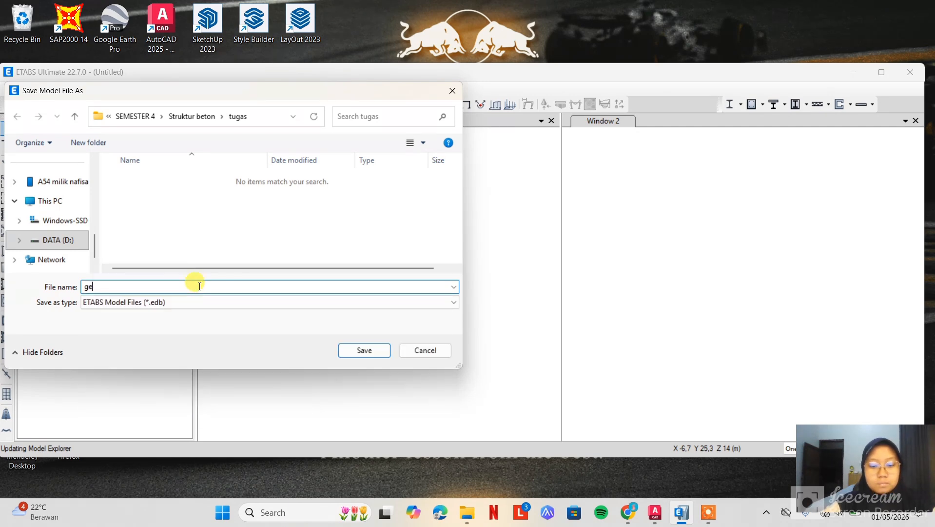
pyautogui.write('dung c nana')
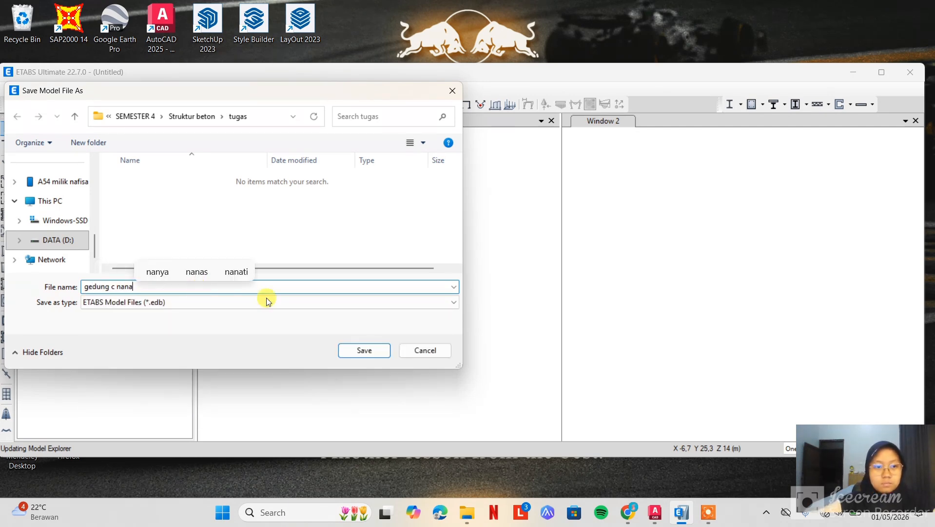
pyautogui.click(369, 351)
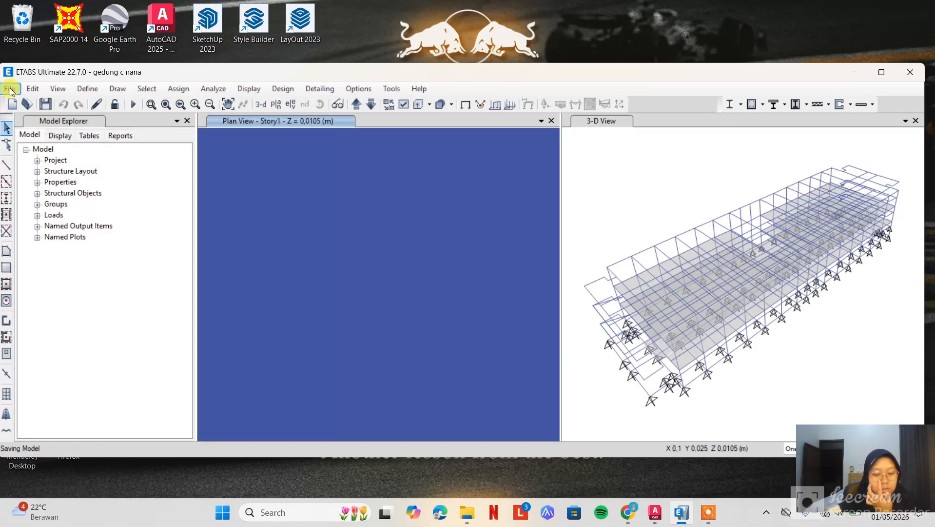
# Open denah gd c.dxf for another 3D model import and select only the B 20X40 and K 35X35 layers
pyautogui.click(10, 88)
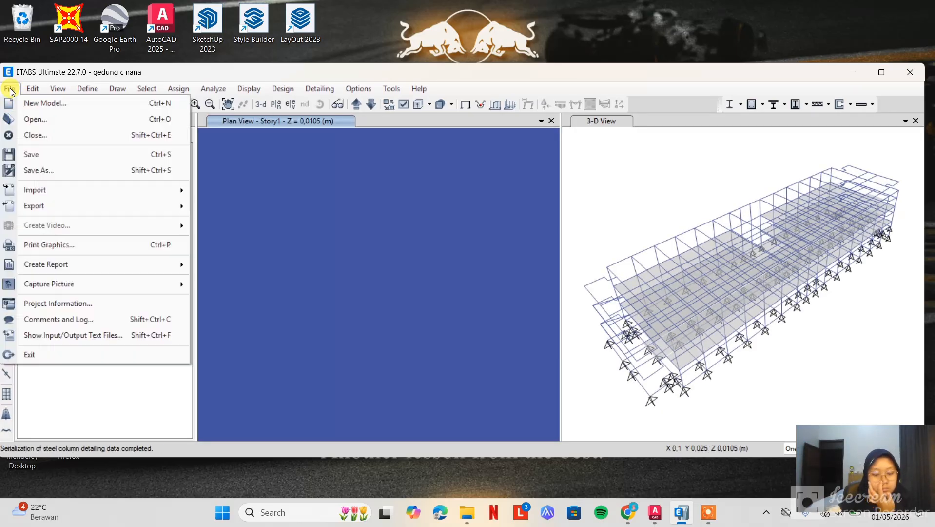
pyautogui.moveTo(81, 192)
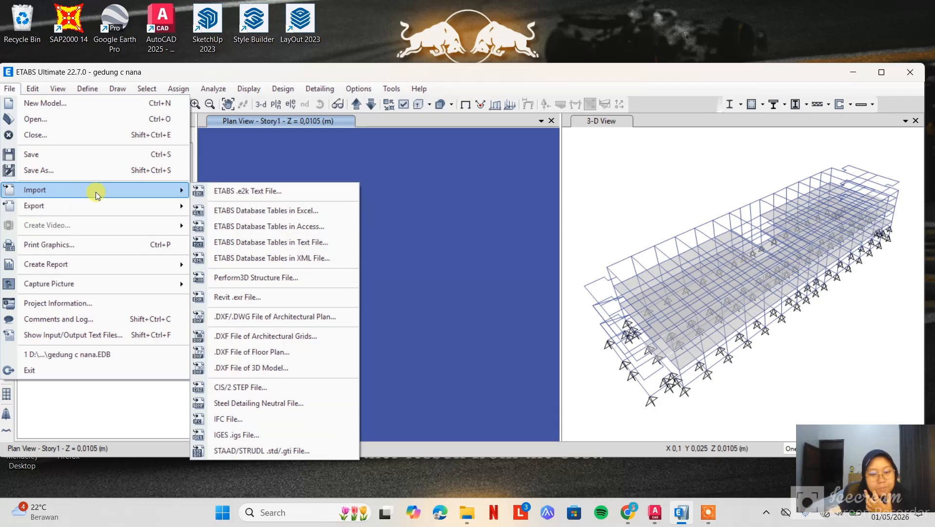
pyautogui.click(256, 369)
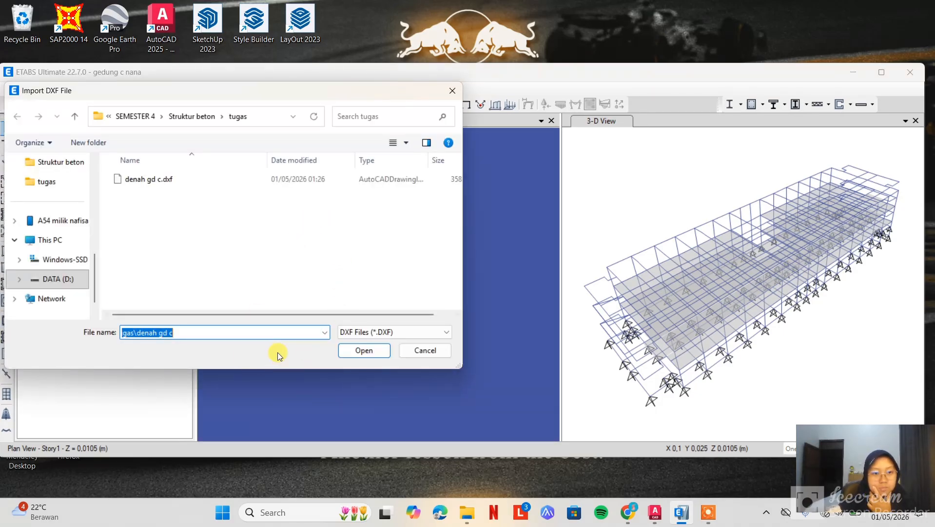
pyautogui.click(238, 180)
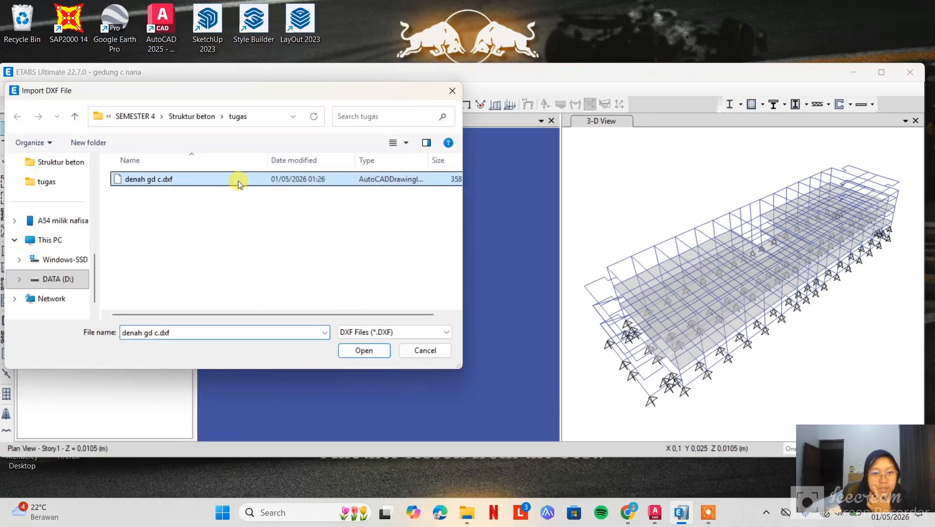
pyautogui.click(363, 350)
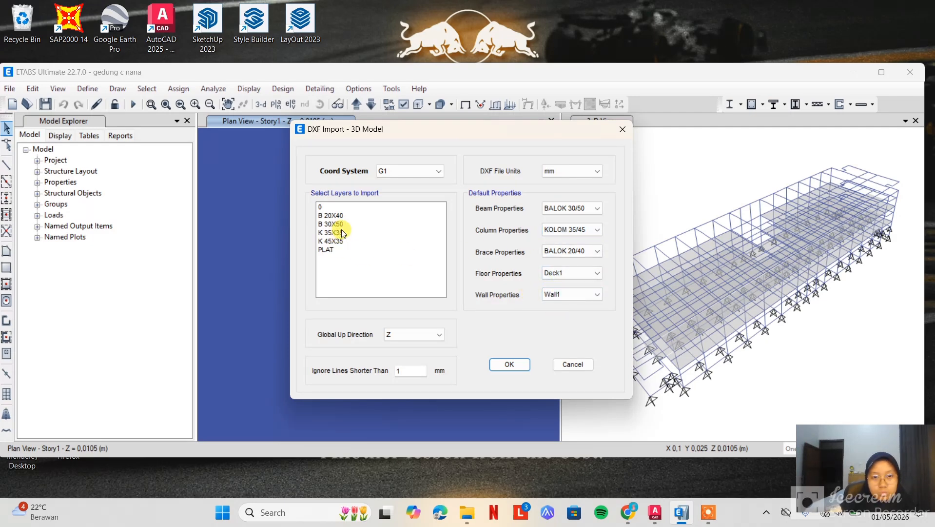
pyautogui.click(342, 215)
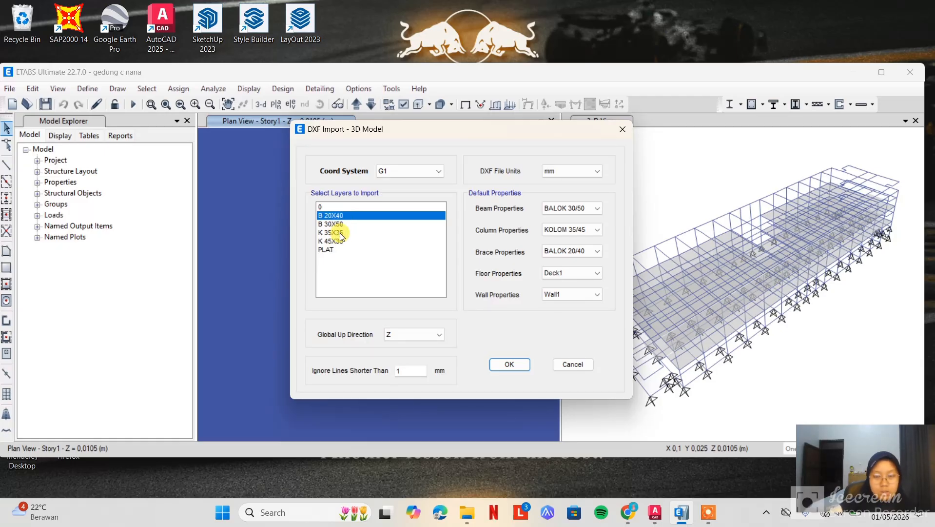
pyautogui.click(340, 232)
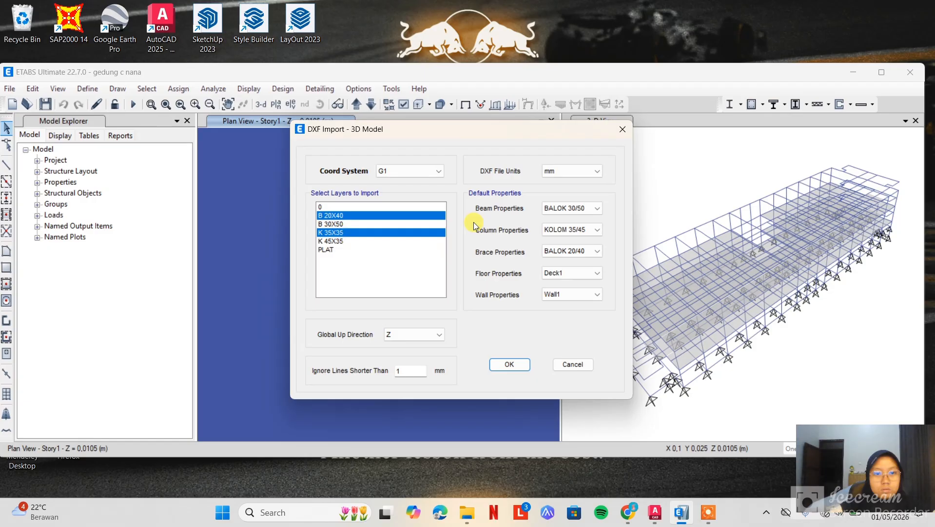
# Set the import's default beam property to BALOK 20/40 and column property to KOLOM 35/35, keeping BALOK 20/40 for braces
pyautogui.click(559, 210)
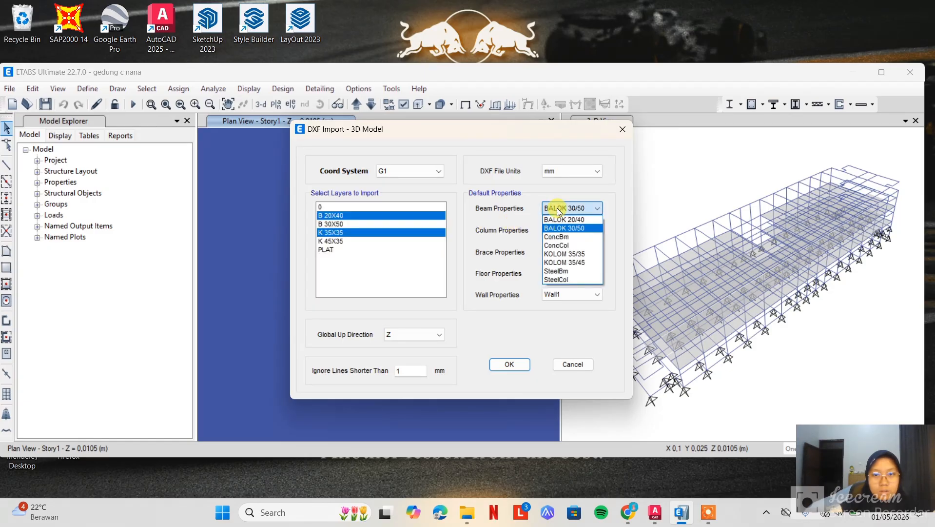
pyautogui.click(571, 218)
pyautogui.click(574, 231)
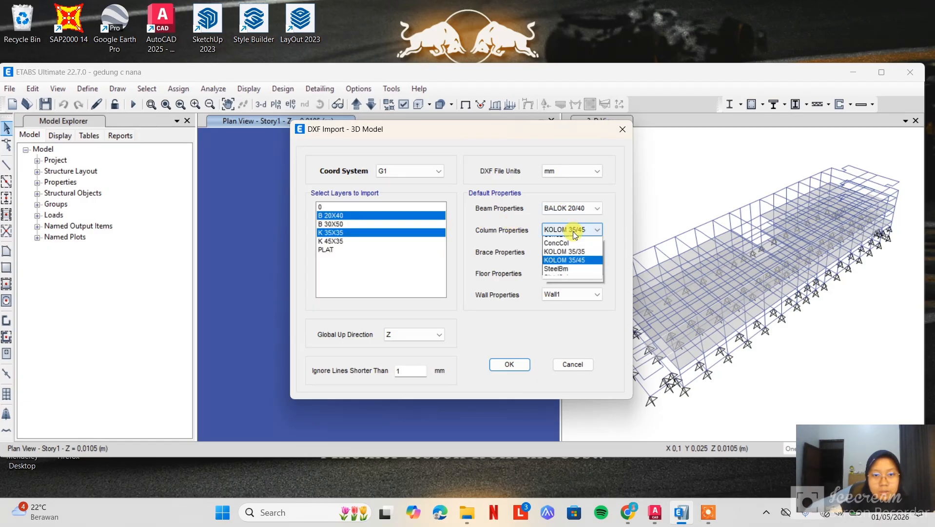
pyautogui.click(585, 267)
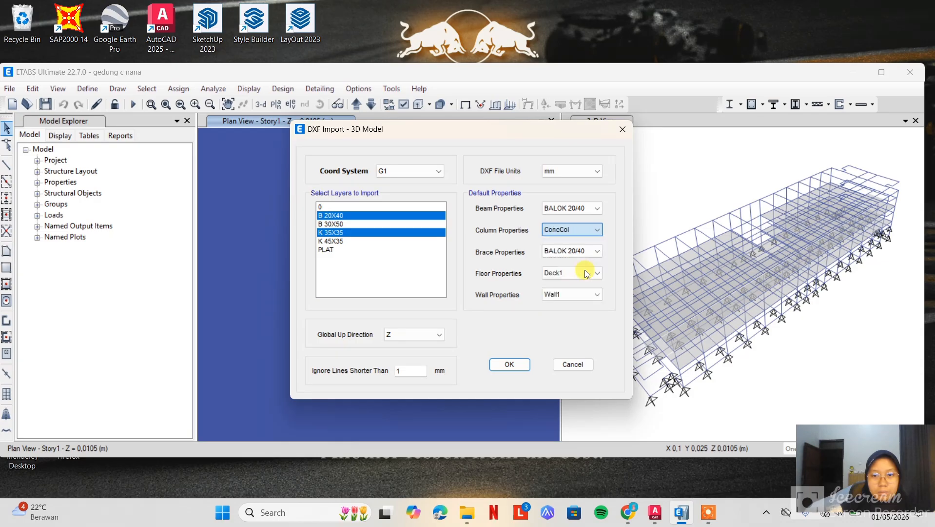
pyautogui.click(579, 228)
pyautogui.click(572, 276)
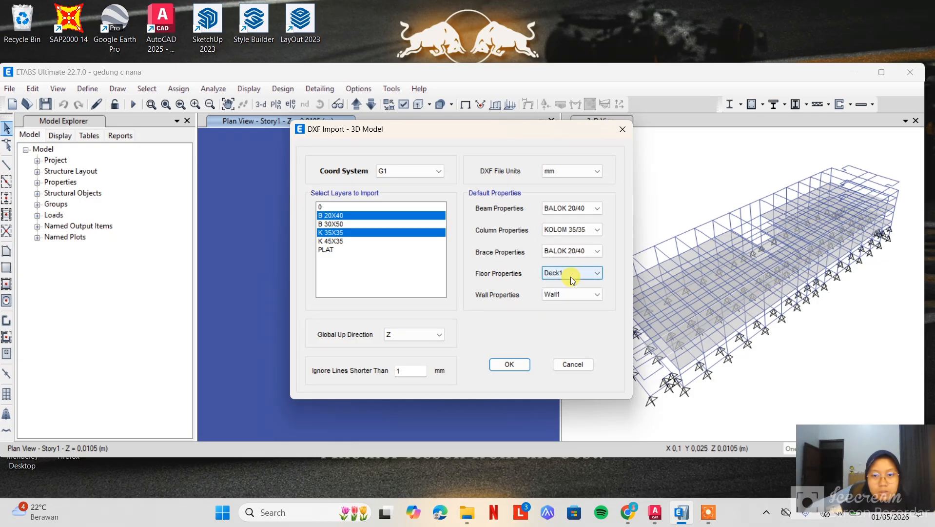
pyautogui.click(565, 252)
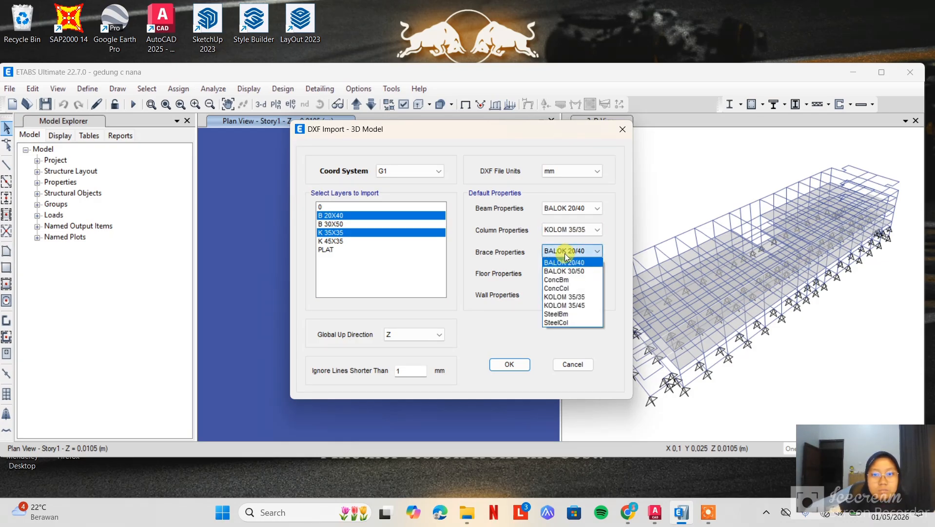
pyautogui.click(565, 254)
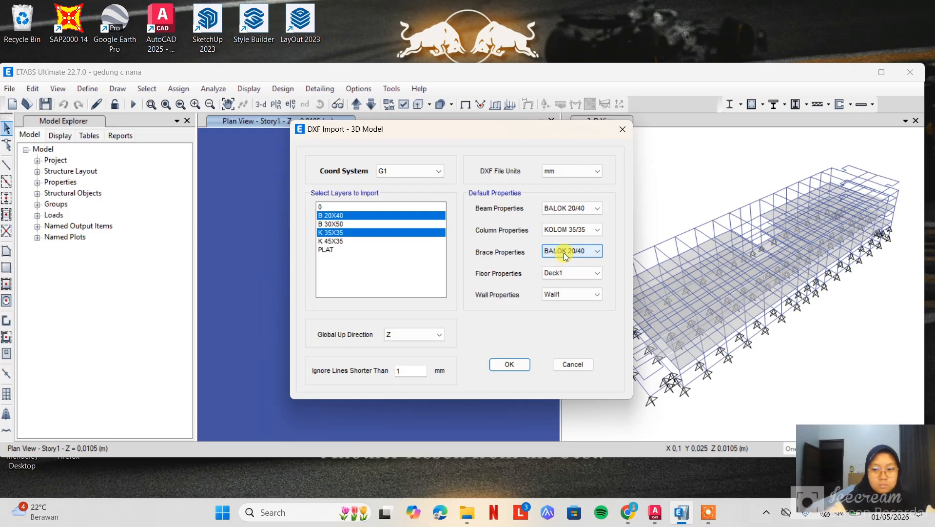
pyautogui.click(593, 208)
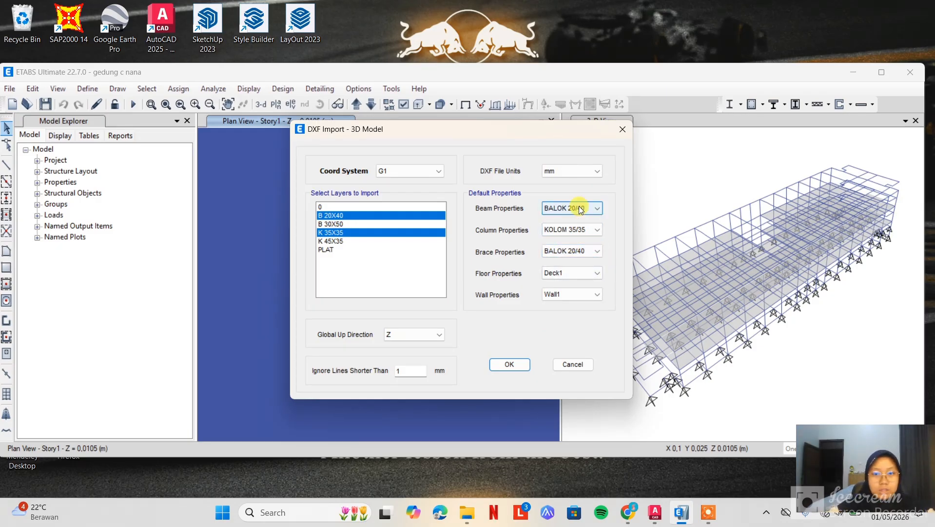
pyautogui.click(590, 229)
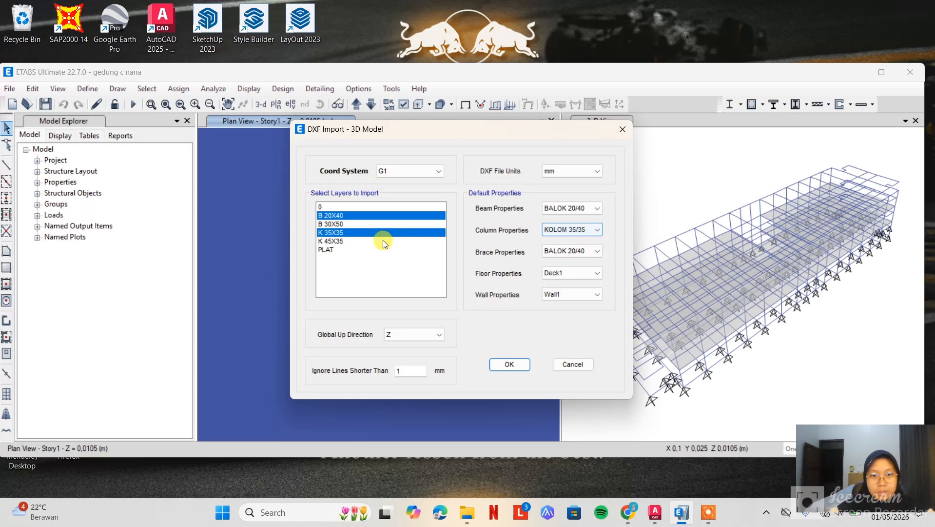
# Run the second DXF import and save the model as gedung c nana 2
pyautogui.click(524, 364)
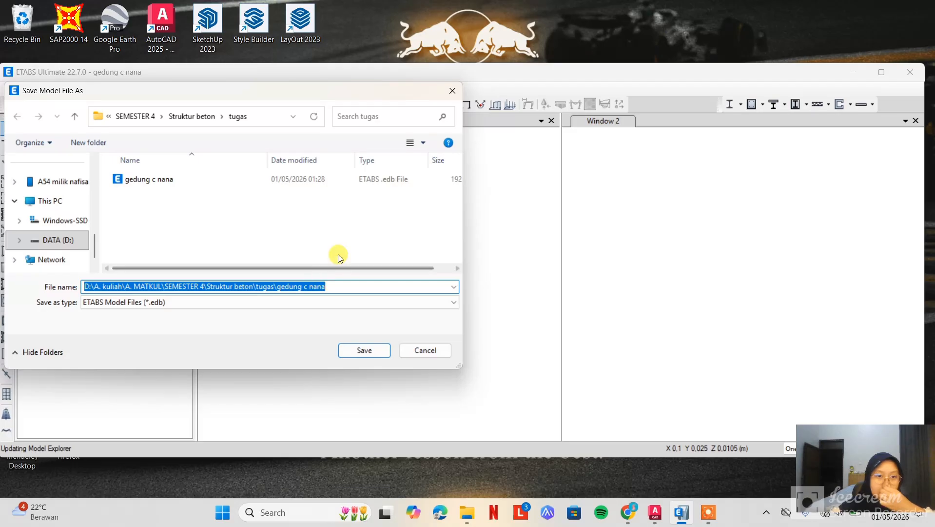
pyautogui.write('gedung c nana 2')
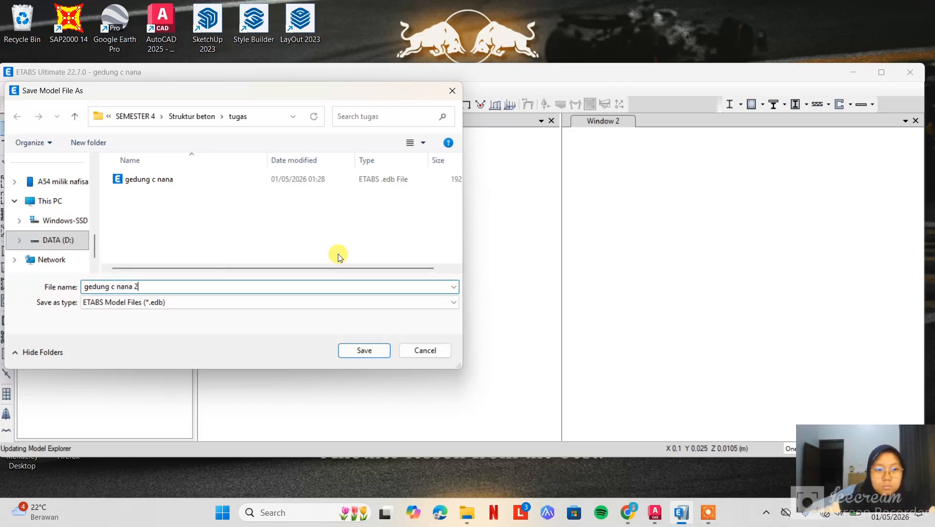
pyautogui.press('Return')
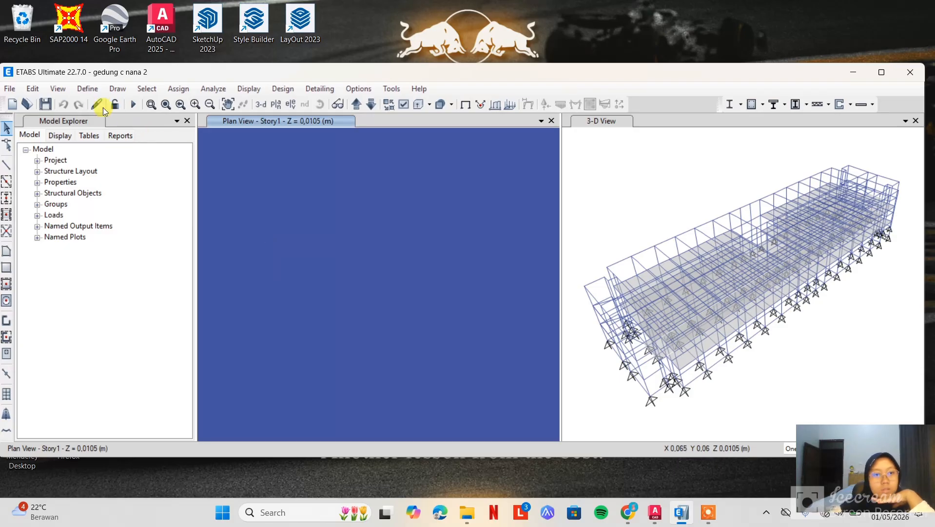
# Select the model's floor objects by slab property, using the Plank1 property
pyautogui.click(147, 89)
pyautogui.moveTo(164, 103)
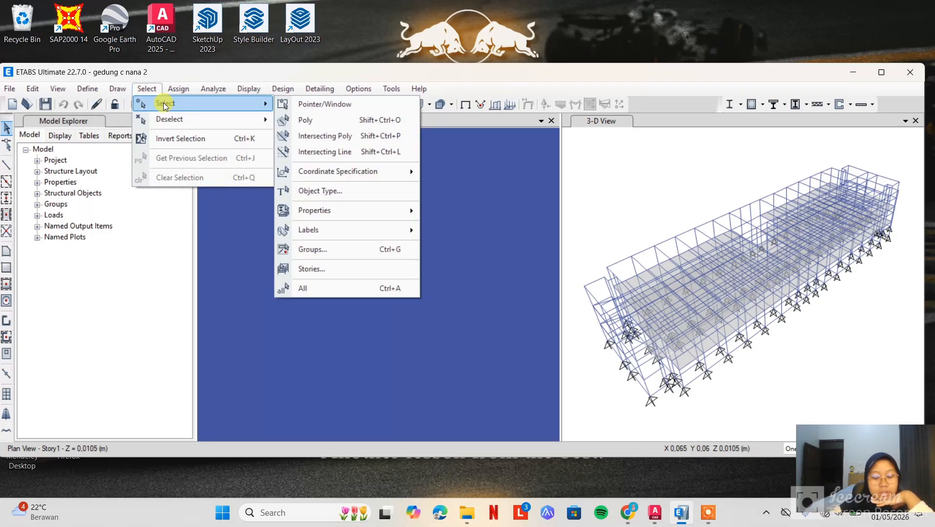
pyautogui.click(147, 89)
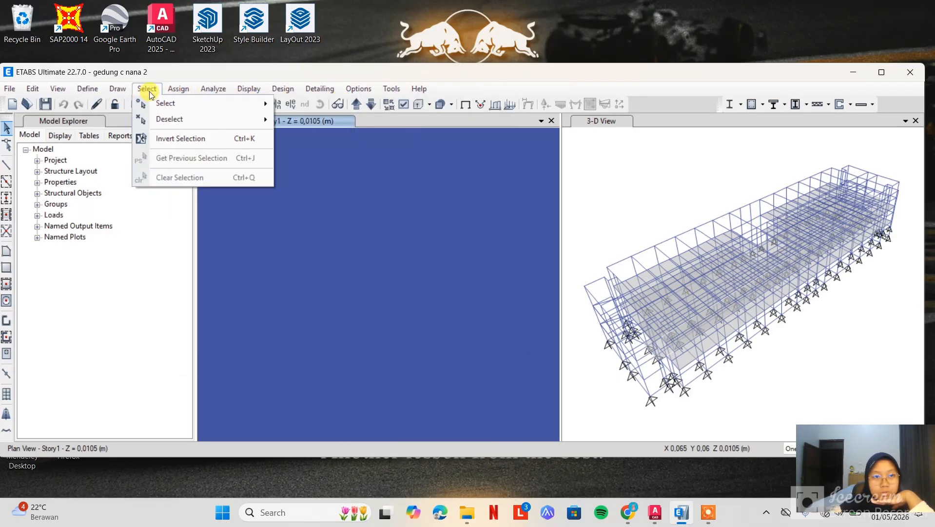
pyautogui.moveTo(169, 106)
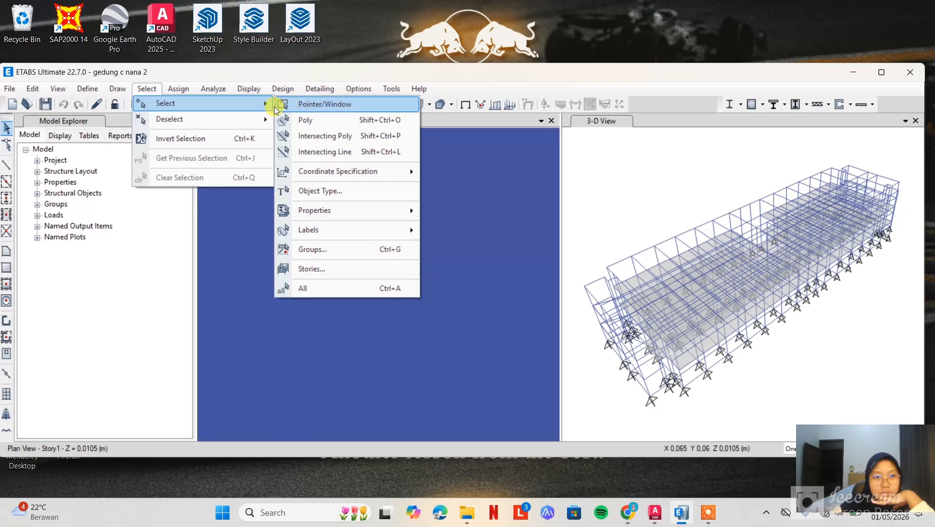
pyautogui.moveTo(334, 207)
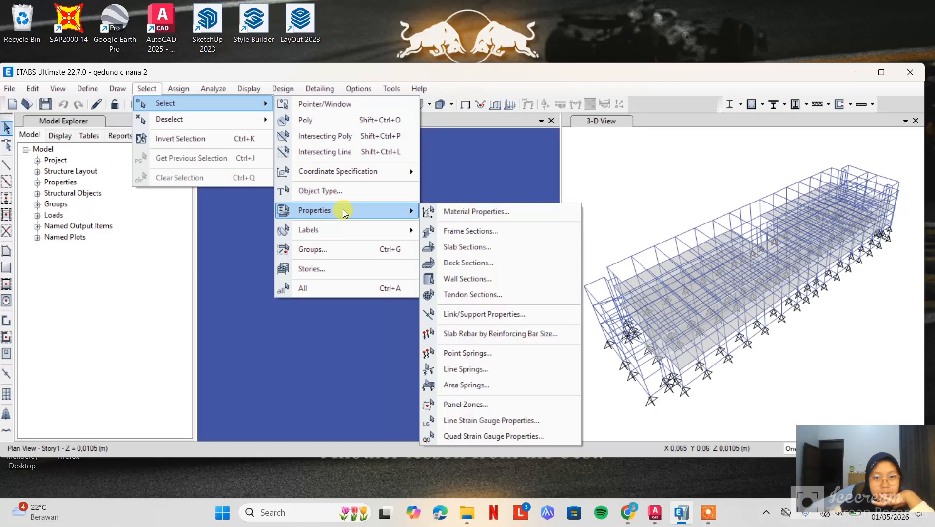
pyautogui.click(474, 247)
pyautogui.click(405, 174)
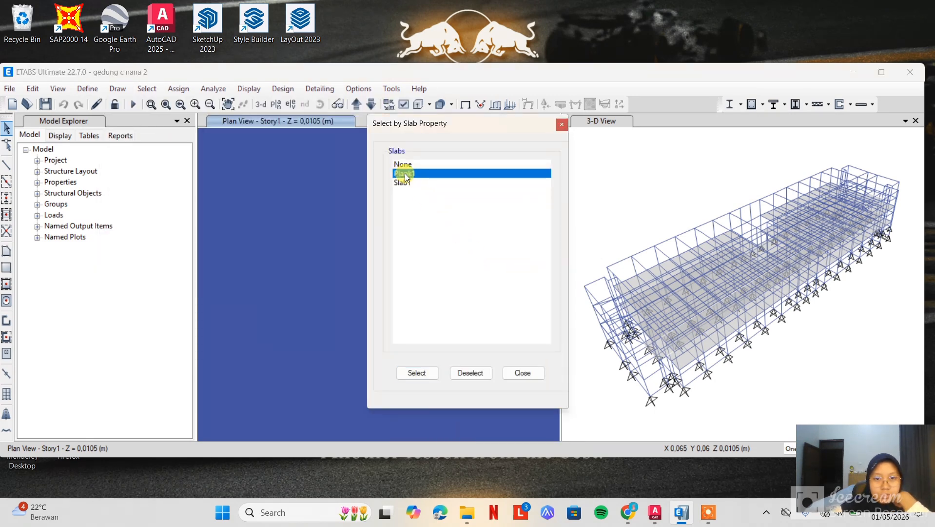
pyautogui.click(424, 375)
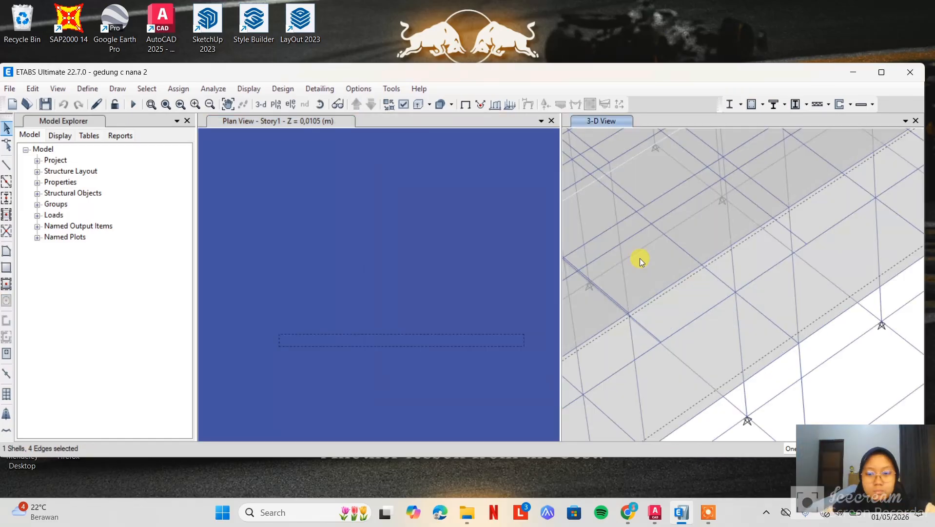
# Add a second floor slab to the selection in the building's 3D view
pyautogui.click(646, 273)
pyautogui.moveTo(708, 309); pyautogui.dragTo(800, 296, button='middle')
pyautogui.scroll(-4, 704, 276)
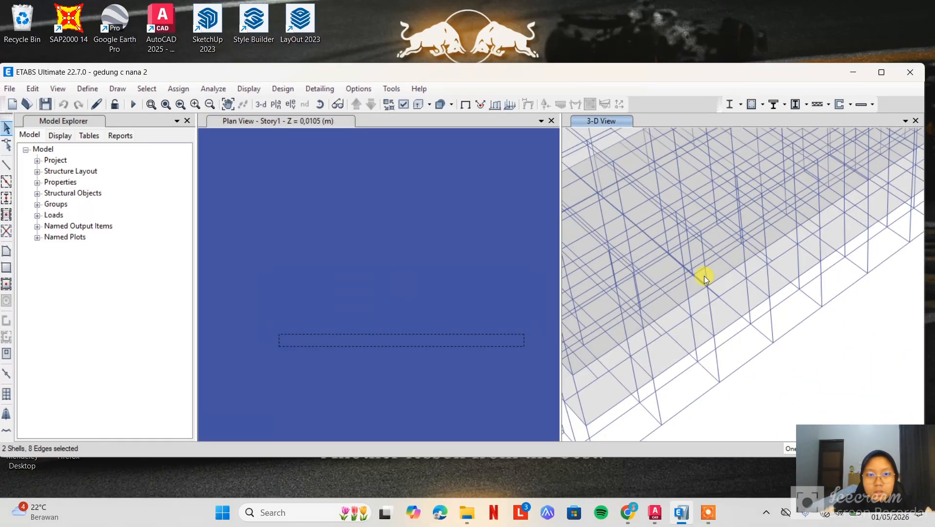
pyautogui.scroll(-3, 705, 275)
pyautogui.scroll(6, 658, 301)
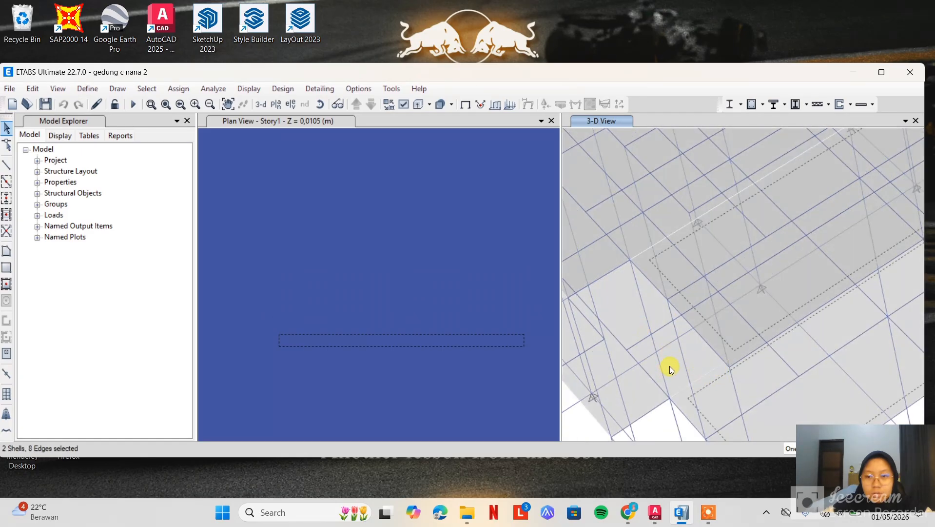
# Try to pick further floor slabs near the end of the building in the 3D view
pyautogui.click(669, 366)
pyautogui.click(623, 314)
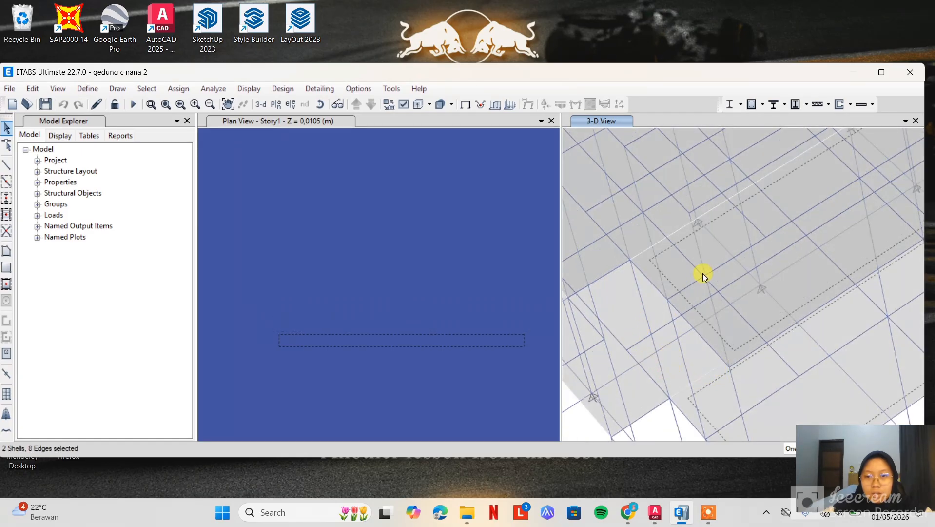
pyautogui.scroll(-3, 703, 273)
pyautogui.scroll(4, 707, 241)
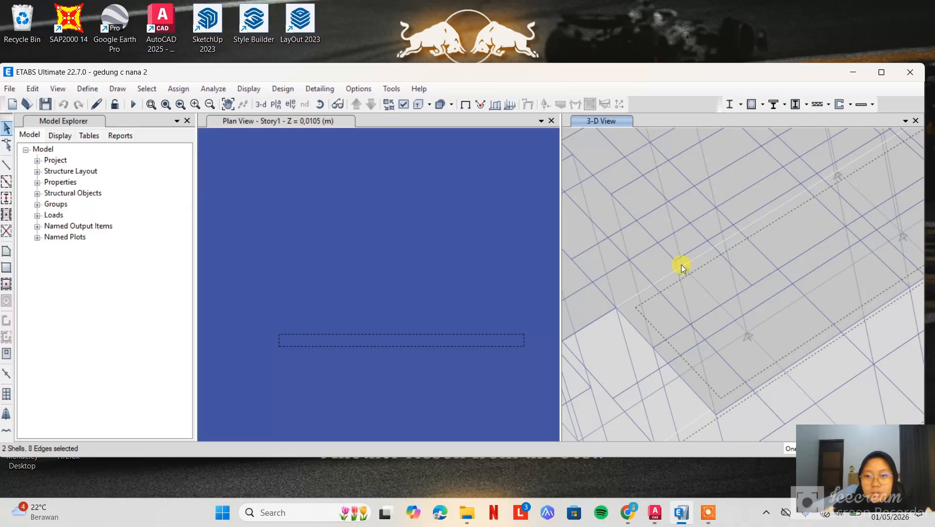
pyautogui.scroll(-5, 681, 264)
pyautogui.scroll(-2, 784, 279)
pyautogui.scroll(5, 792, 263)
pyautogui.scroll(-2, 833, 318)
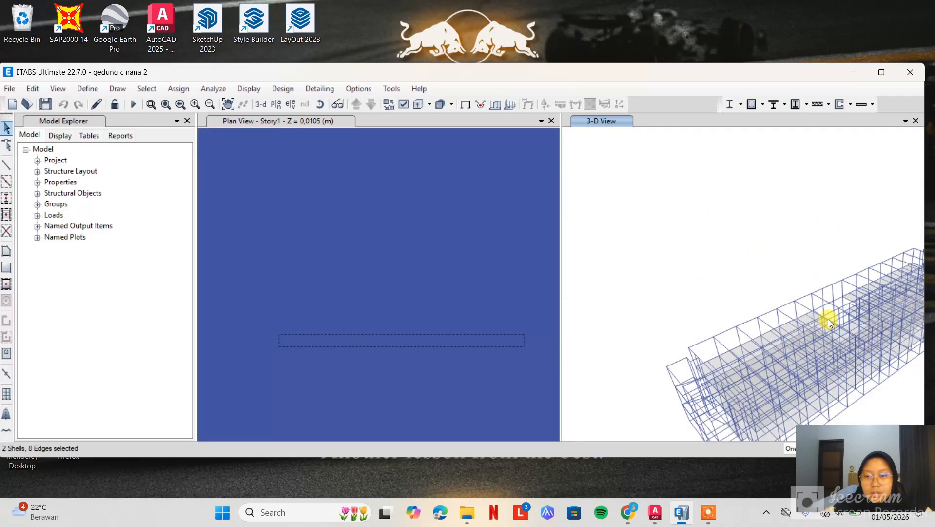
pyautogui.rightClick(707, 235)
pyautogui.click(665, 247)
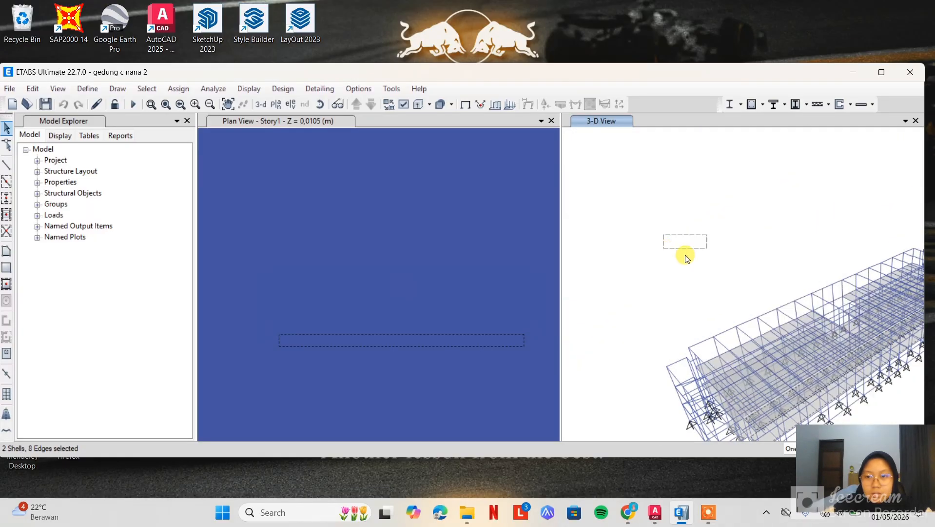
pyautogui.moveTo(725, 269); pyautogui.dragTo(690, 228)
# Add the building's remaining floor slabs to the selection and check their outlines from another 3D angle
pyautogui.scroll(6, 731, 264)
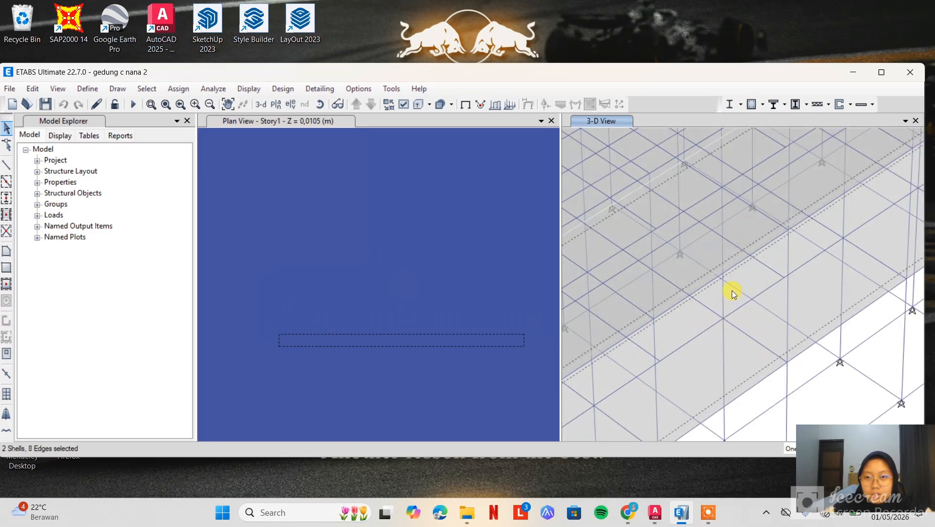
pyautogui.scroll(-3, 732, 290)
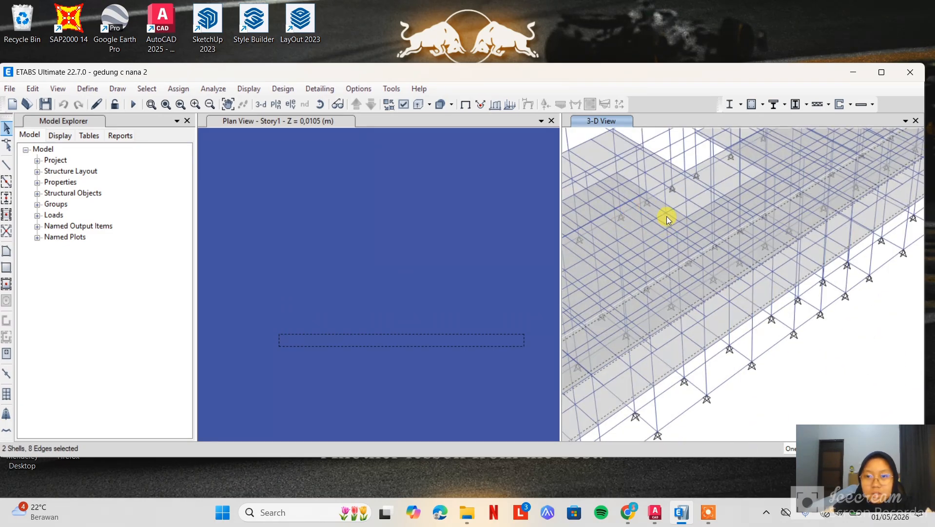
pyautogui.scroll(3, 667, 219)
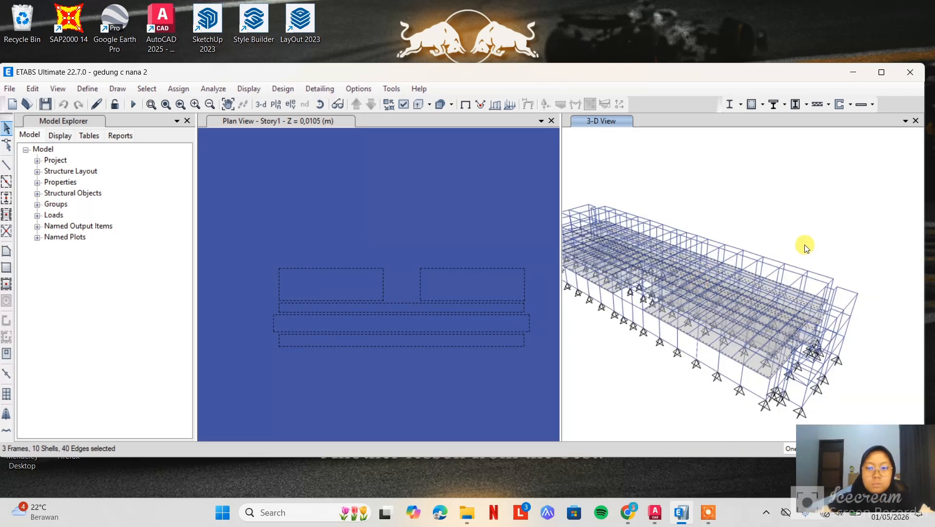
pyautogui.moveTo(788, 227); pyautogui.dragTo(763, 221, button='middle')
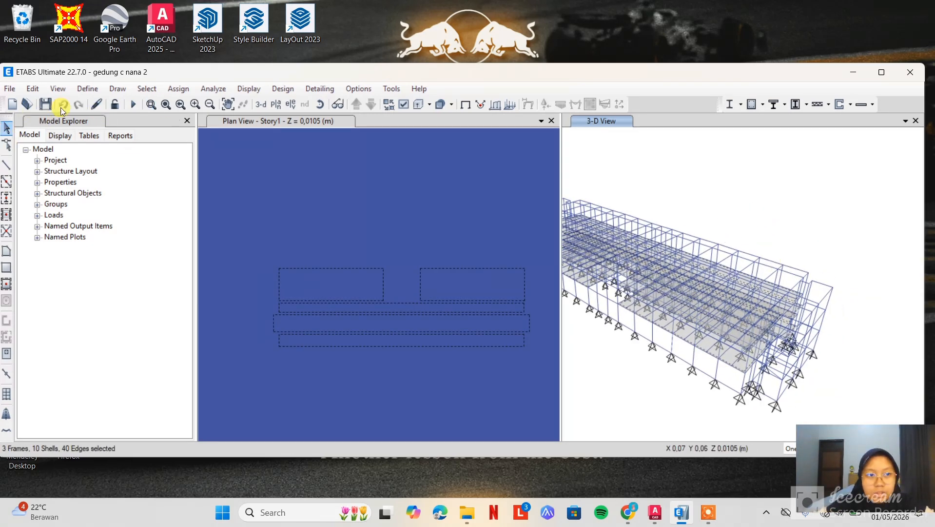
pyautogui.click(317, 105)
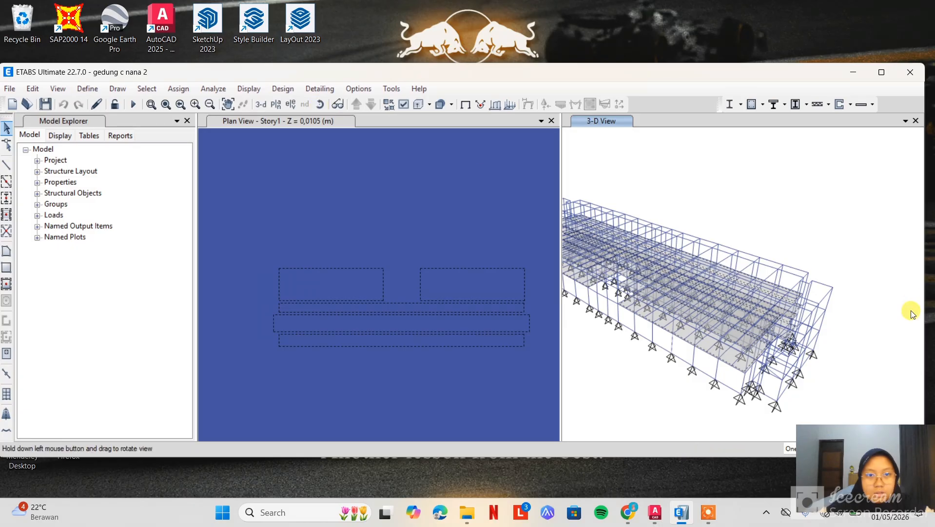
pyautogui.moveTo(854, 275); pyautogui.dragTo(851, 298)
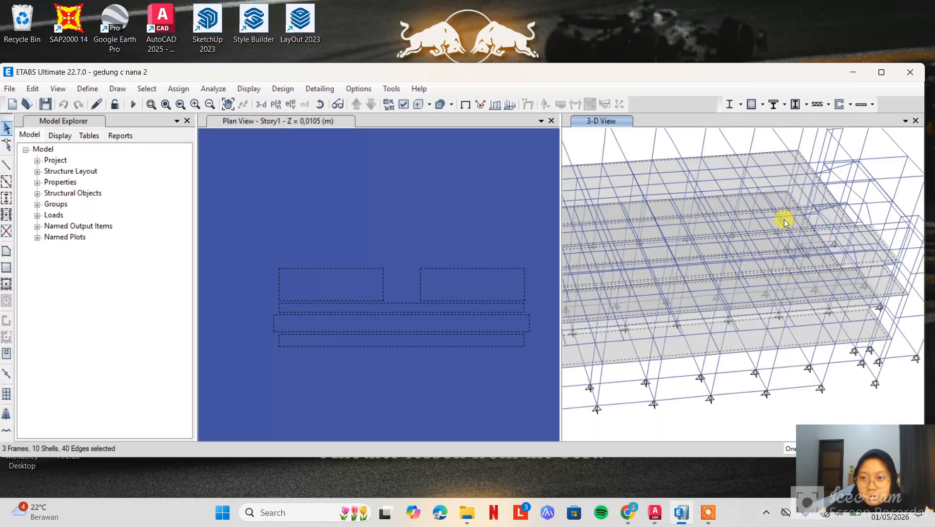
pyautogui.moveTo(751, 412); pyautogui.dragTo(747, 312)
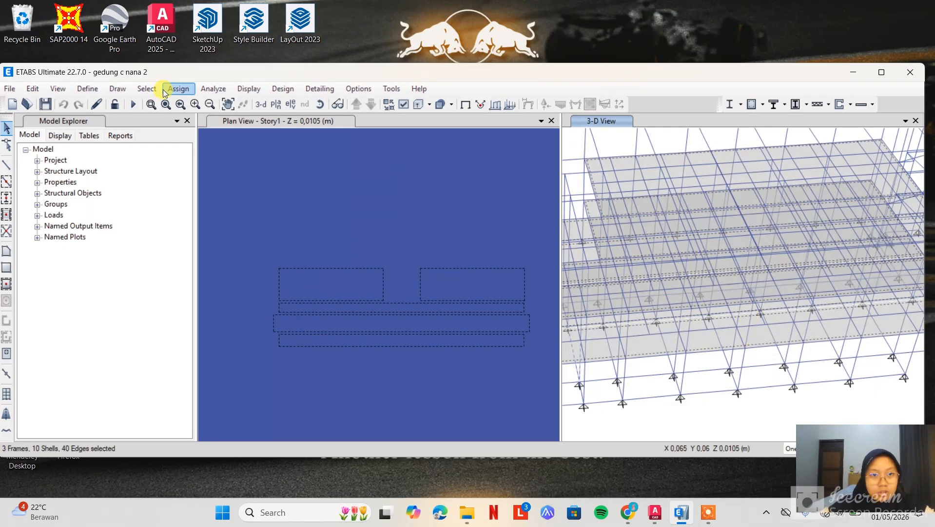
# Assign a uniform Dead shell load of 4.26 kN/m² in the gravity direction to the selected slabs, replacing existing loads
pyautogui.click(198, 89)
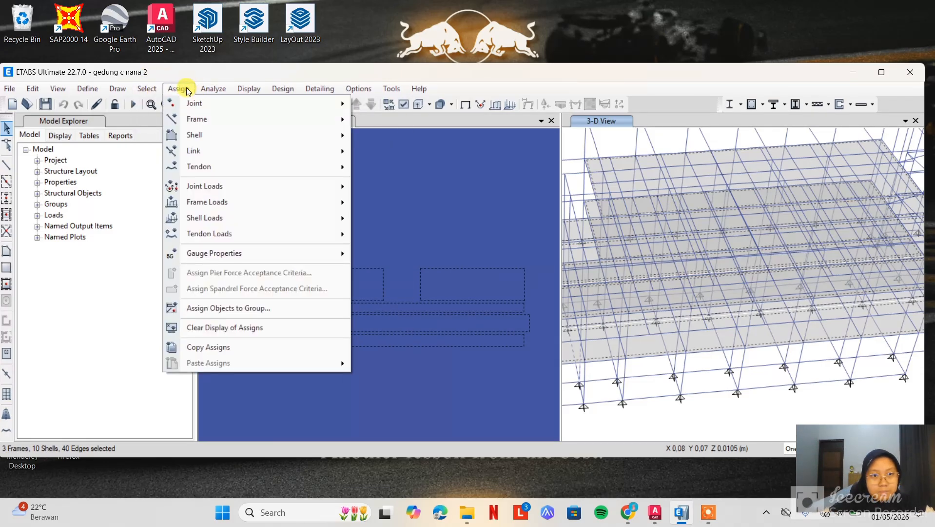
pyautogui.click(187, 89)
pyautogui.click(187, 91)
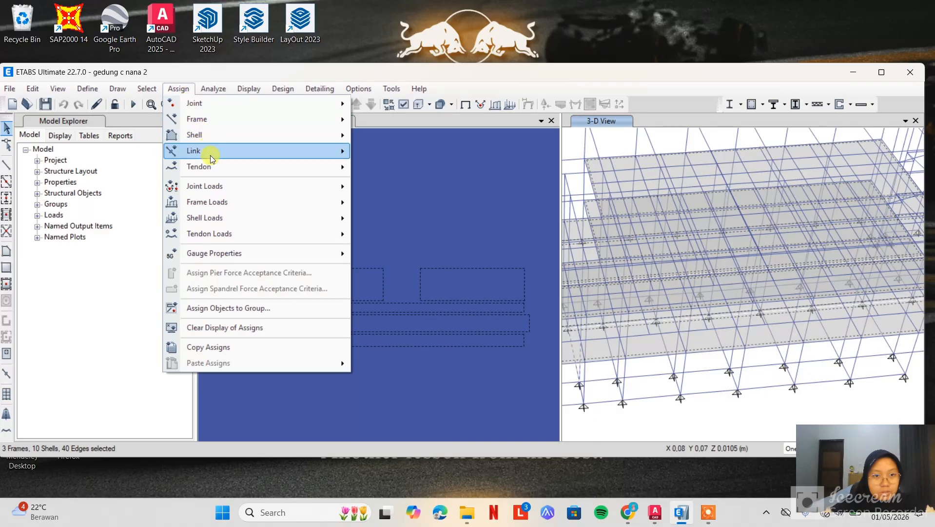
pyautogui.moveTo(234, 217)
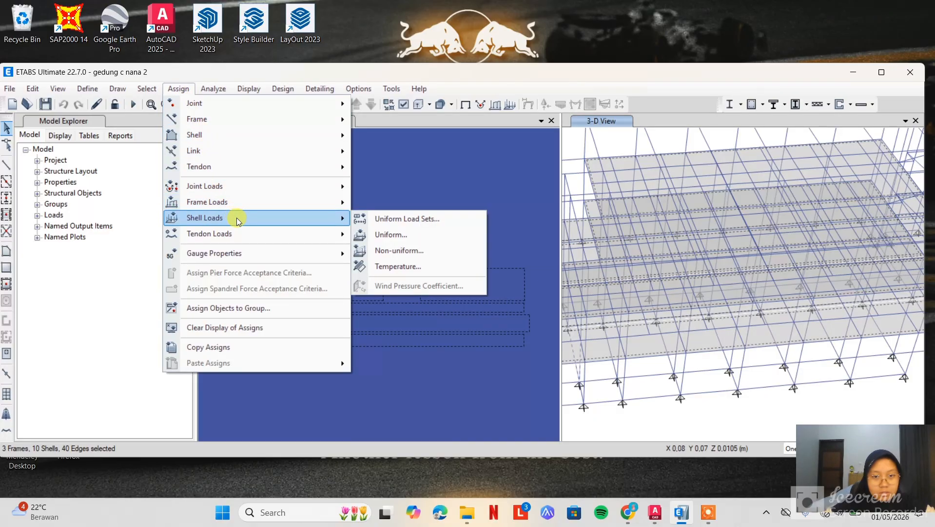
pyautogui.click(388, 235)
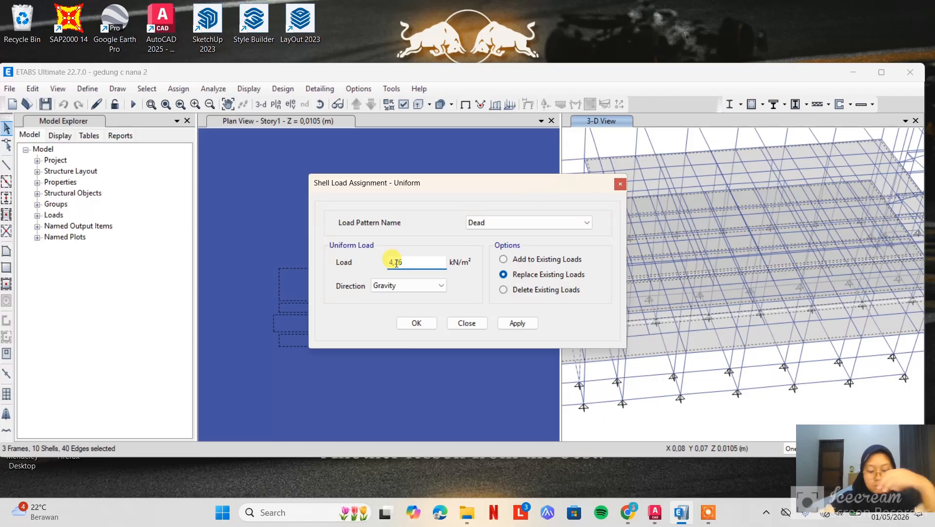
pyautogui.click(422, 324)
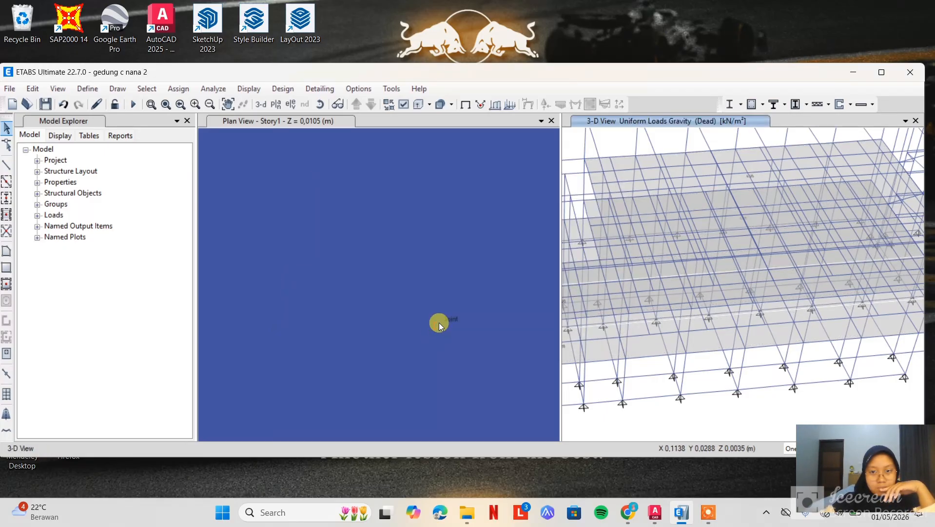
# Apply a uniform Live shell load of 2.5 kN/m² in the gravity direction, with existing loads replaced
pyautogui.click(171, 89)
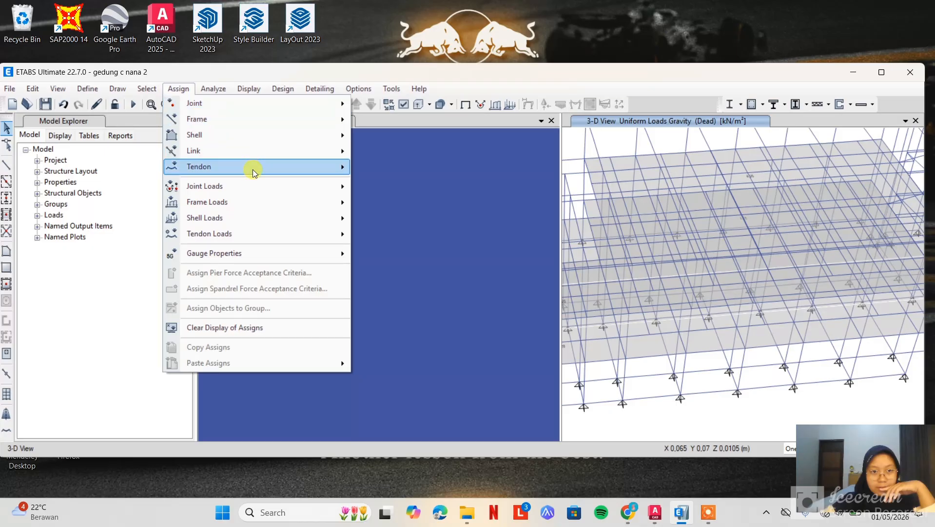
pyautogui.click(252, 171)
pyautogui.click(179, 90)
pyautogui.moveTo(226, 220)
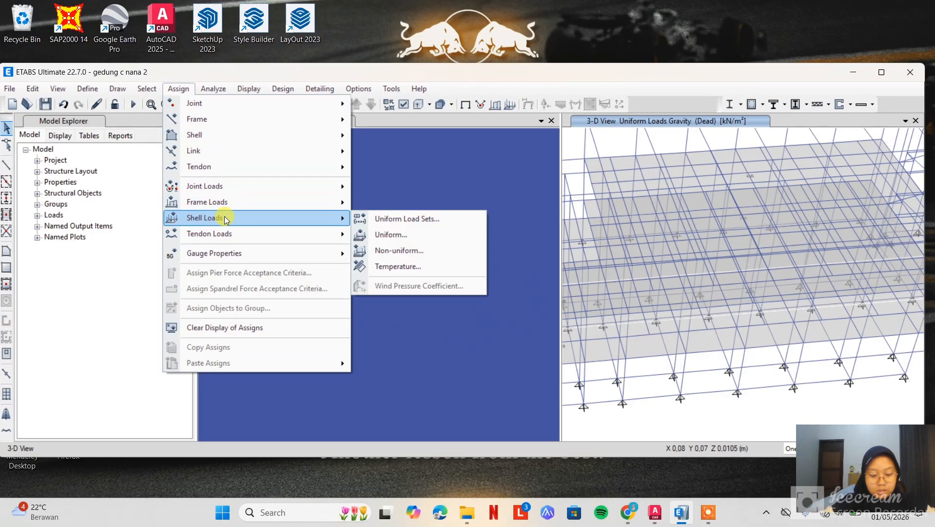
pyautogui.click(411, 233)
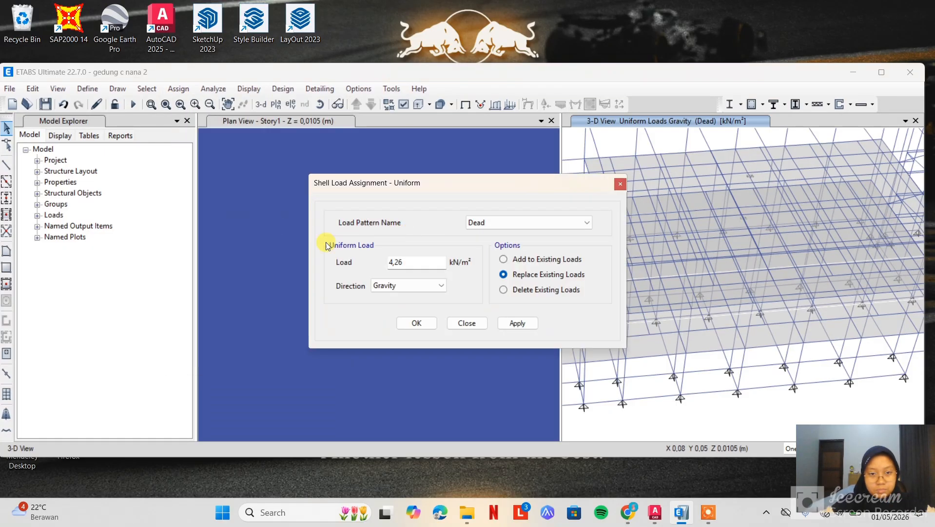
pyautogui.moveTo(406, 265); pyautogui.dragTo(386, 261)
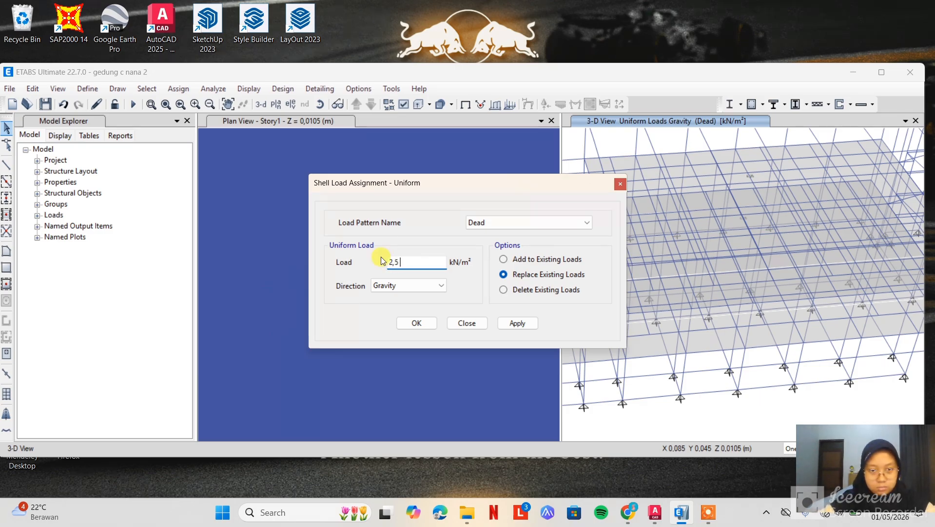
pyautogui.click(539, 222)
pyautogui.click(519, 246)
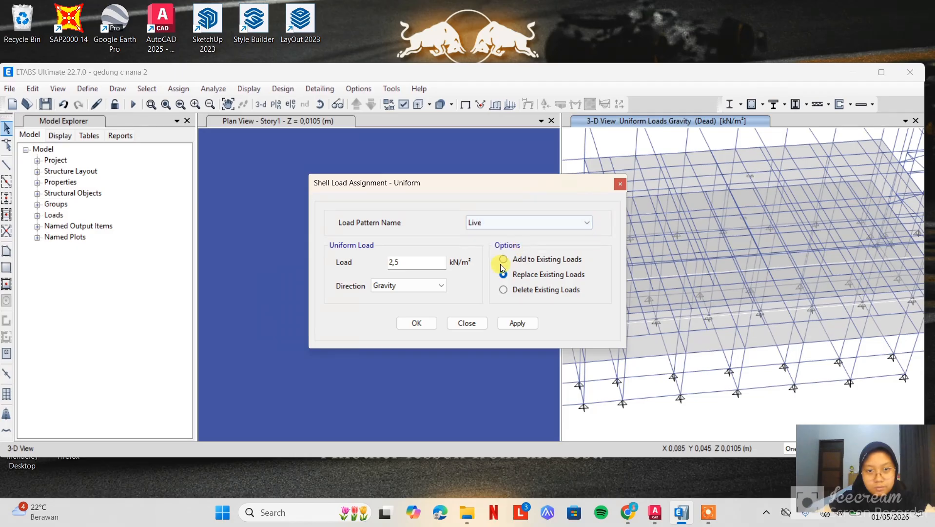
pyautogui.click(426, 324)
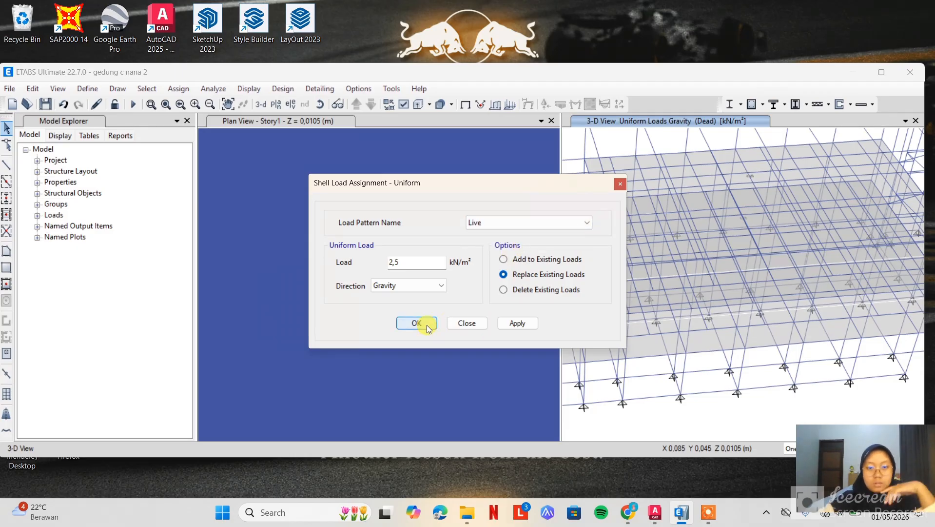
pyautogui.click(416, 324)
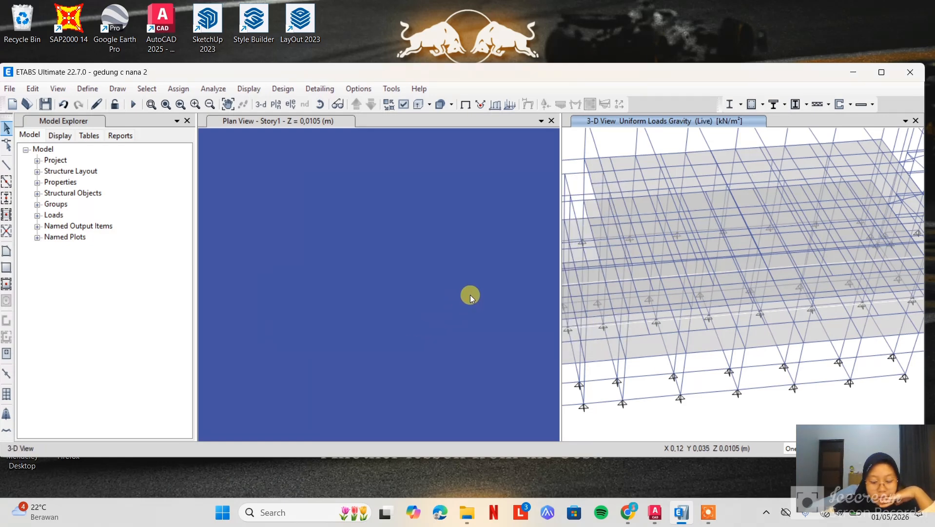
# Set the Modal load case to Do Not Run and run the analysis for the Dead and Live cases
pyautogui.click(220, 91)
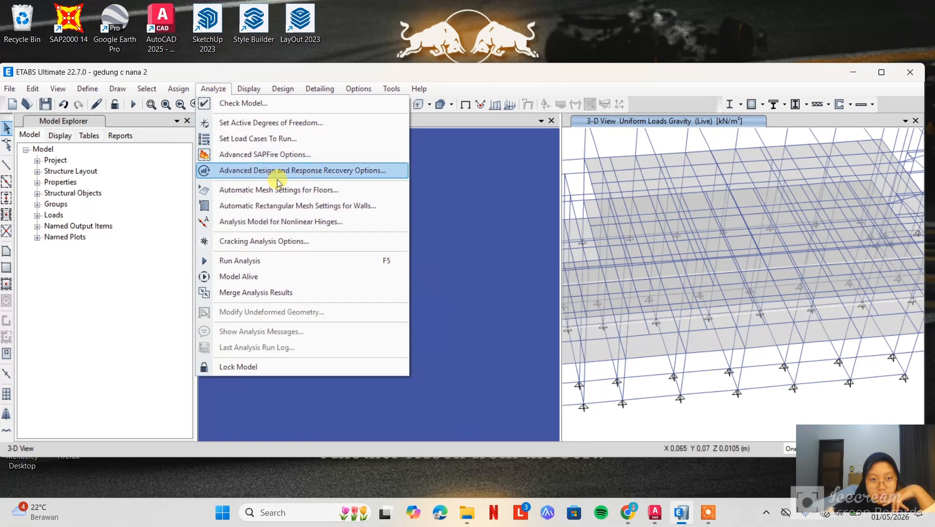
pyautogui.click(300, 142)
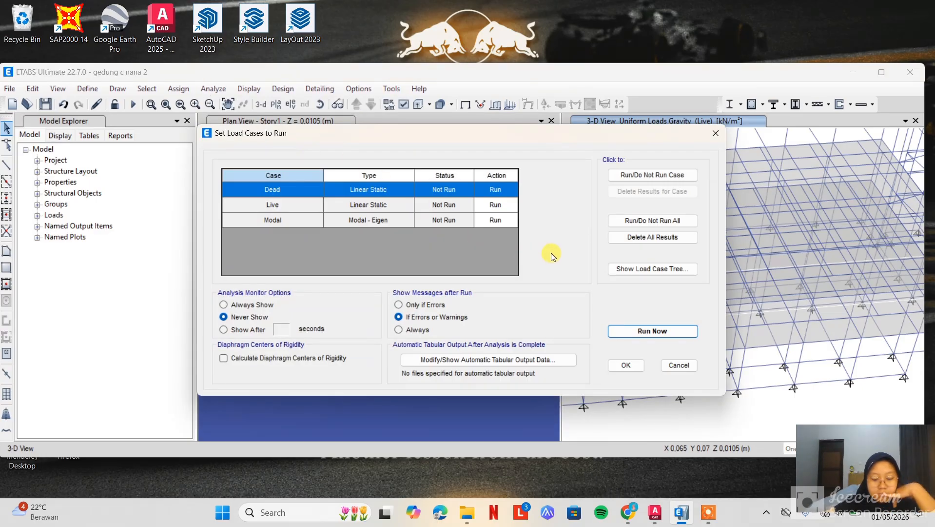
pyautogui.click(303, 221)
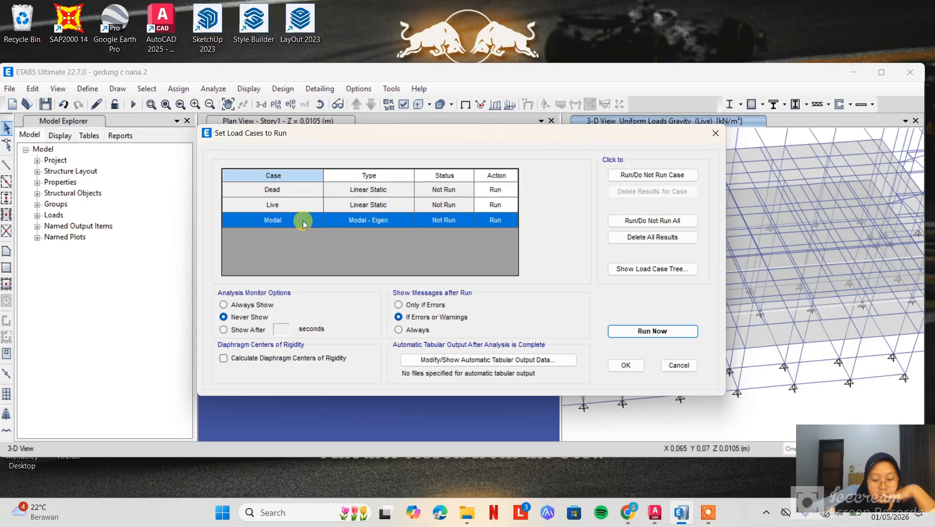
pyautogui.click(672, 178)
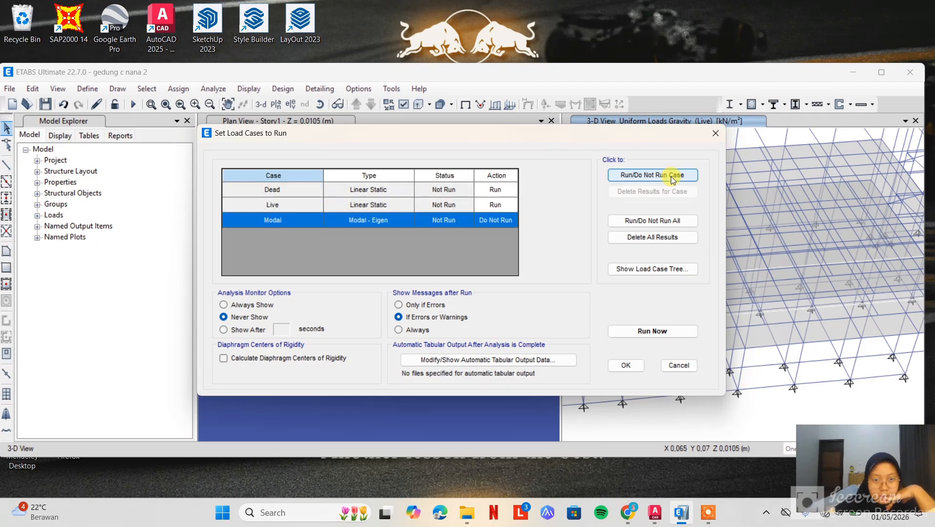
pyautogui.click(672, 178)
pyautogui.click(672, 178)
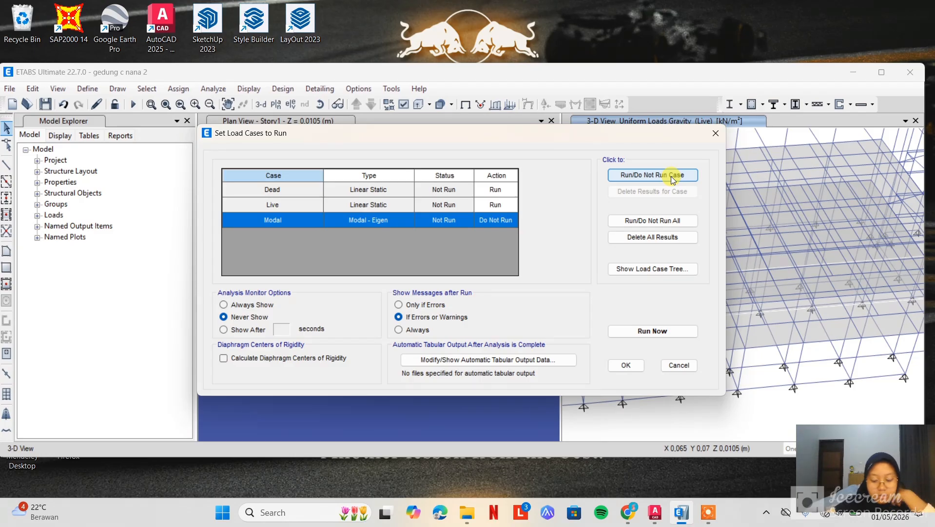
pyautogui.click(648, 330)
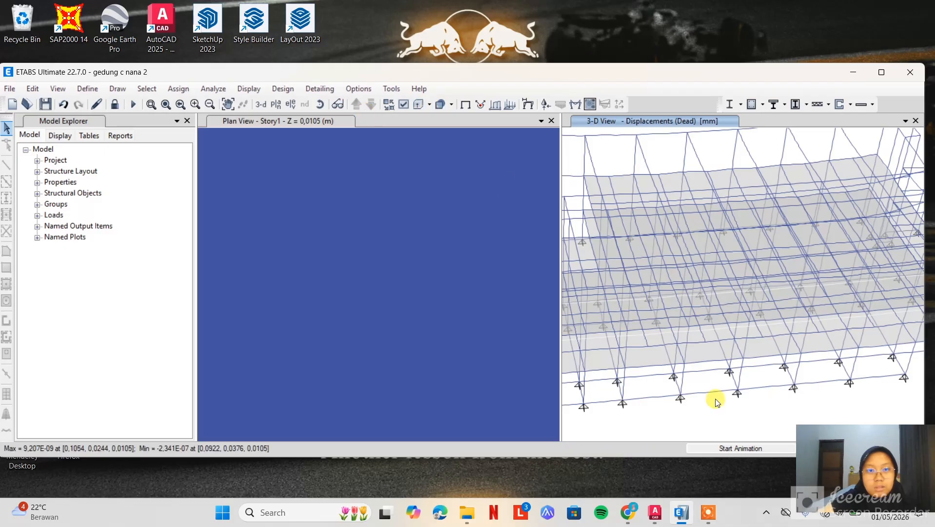
# Examine the building's deformed shape under the Dead case in 3D from several side angles
pyautogui.click(318, 104)
pyautogui.moveTo(710, 422); pyautogui.dragTo(725, 373)
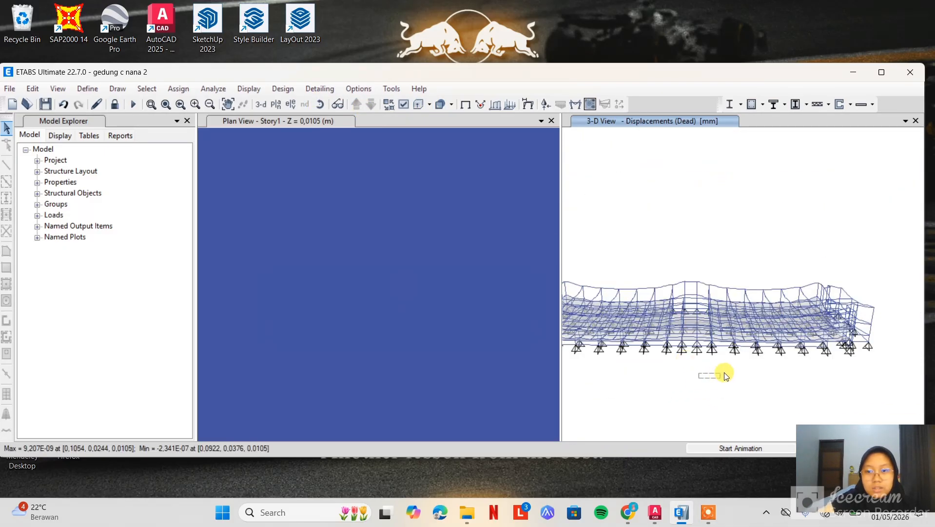
pyautogui.click(321, 104)
pyautogui.moveTo(667, 400); pyautogui.dragTo(693, 362)
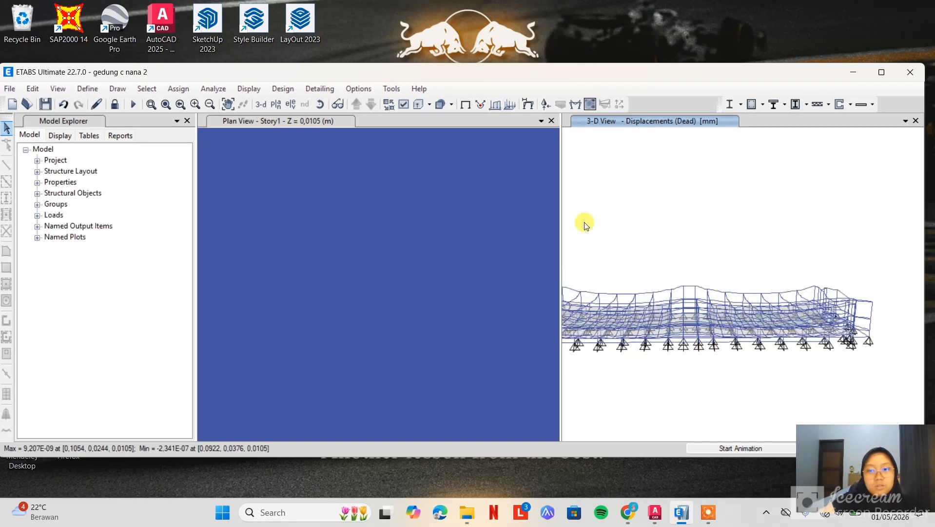
pyautogui.moveTo(712, 238); pyautogui.dragTo(769, 251)
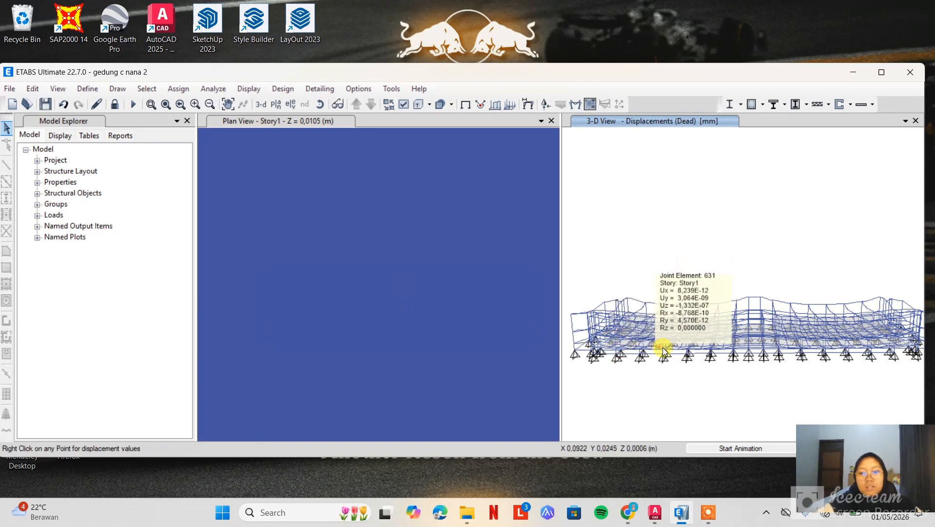